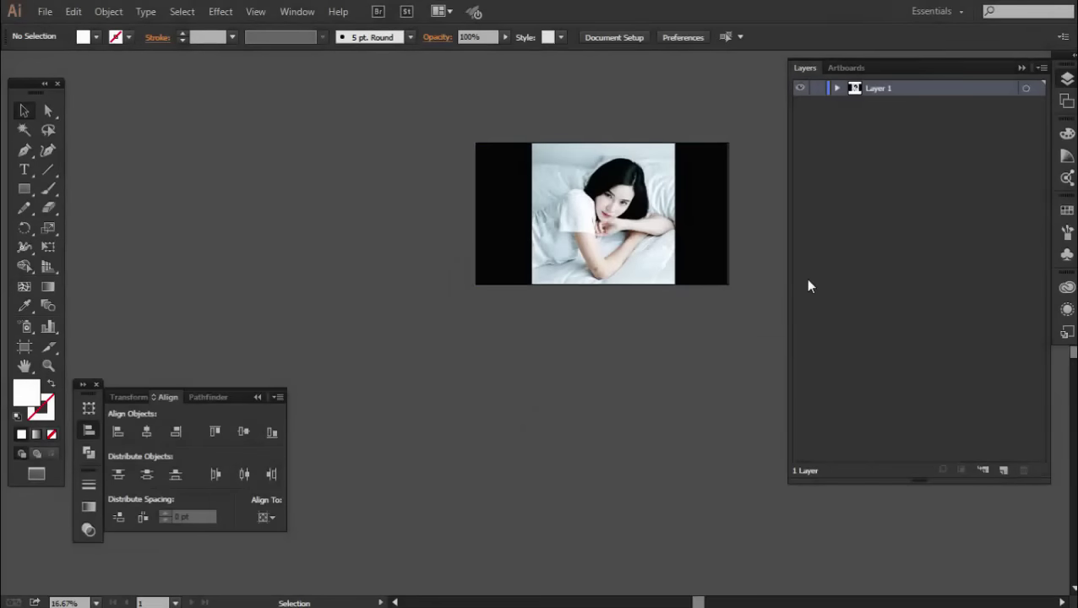
- Add Layer 2 above the locked photo layer, with a dark stroke and no fill
click(836, 89)
click(1005, 470)
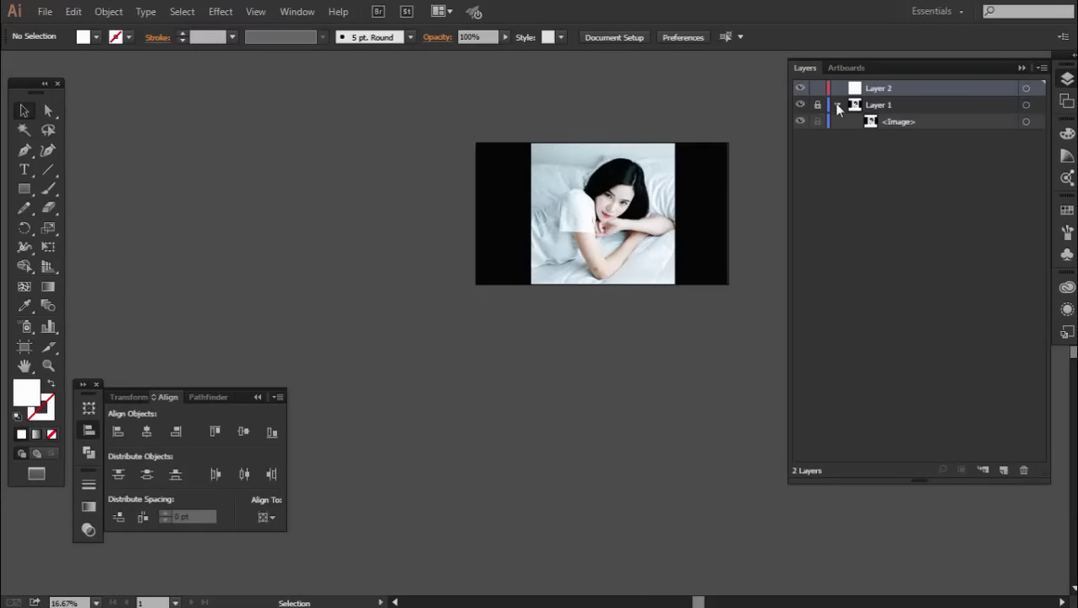
click(127, 38)
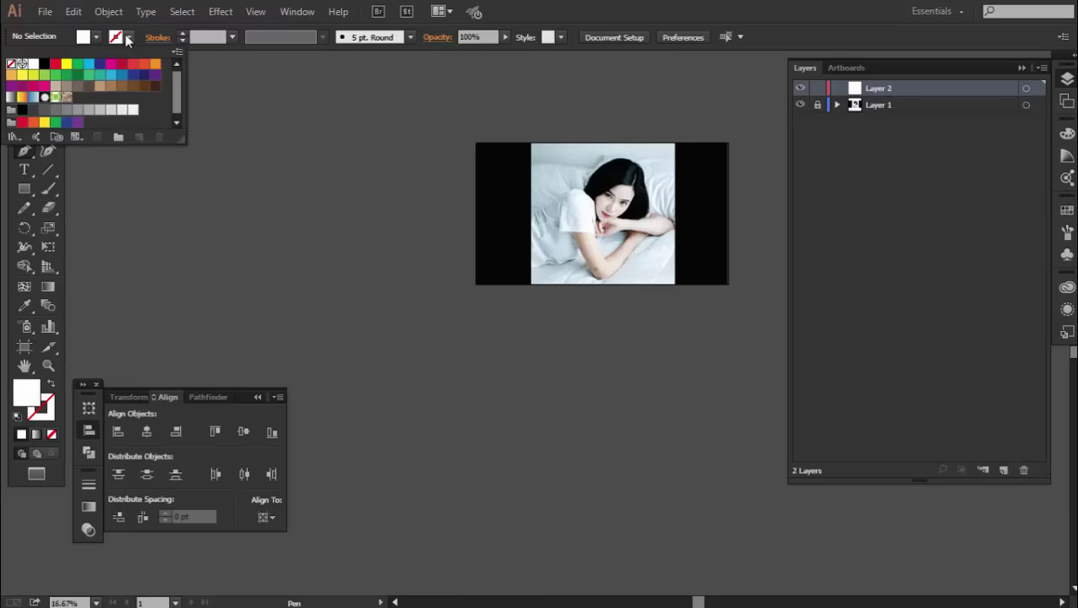
click(156, 88)
click(97, 36)
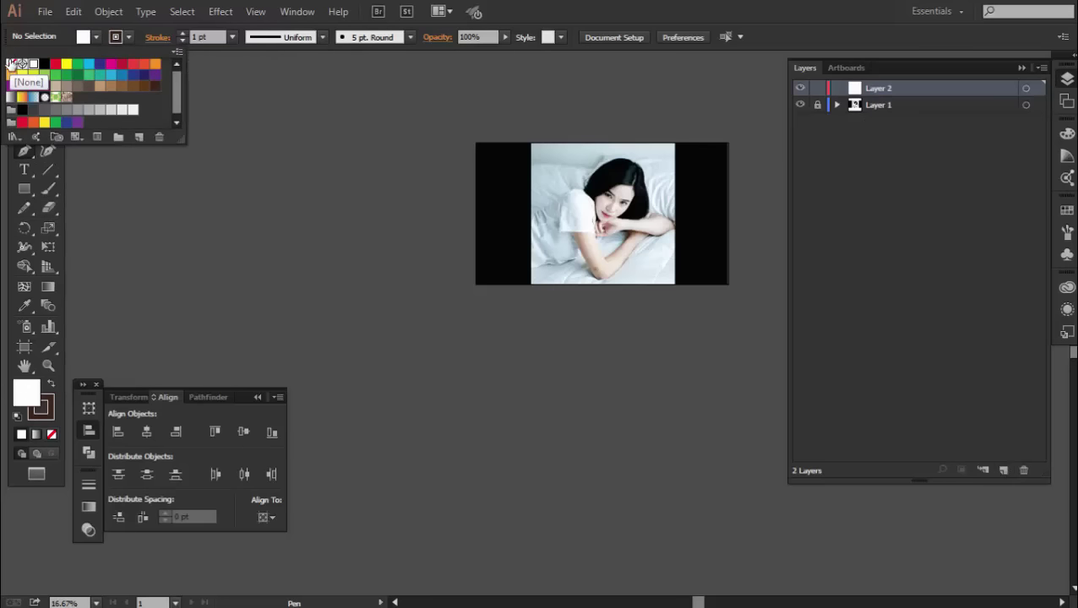
click(11, 63)
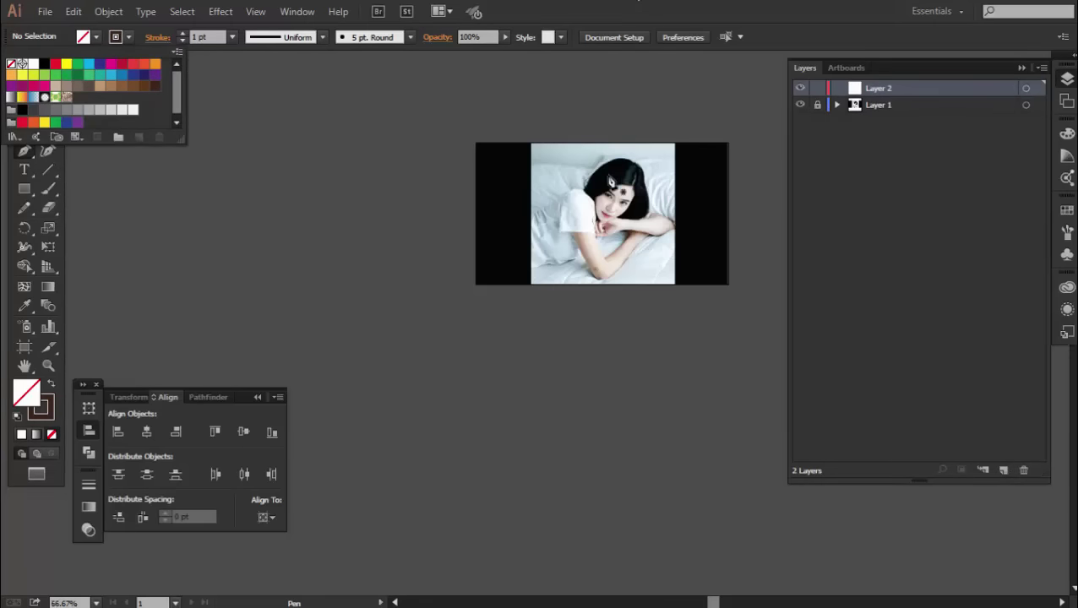
- Start a Pen path with curved anchors along the woman's back toward the shoulder
scroll(582, 138, up, 6)
scroll(558, 194, down, 2)
scroll(559, 245, down, 2)
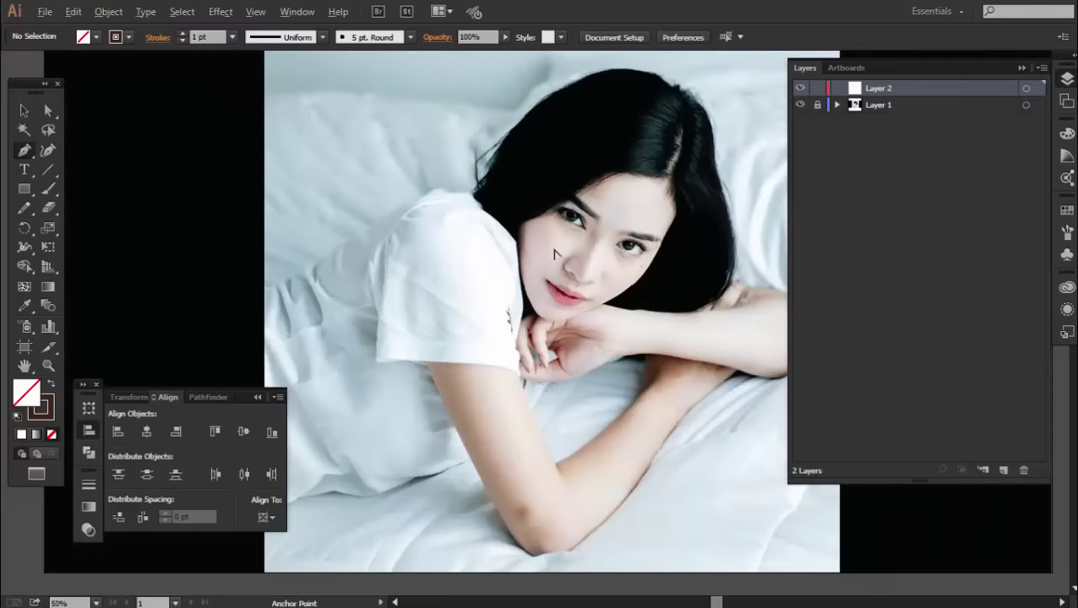
scroll(507, 266, down, 1)
scroll(338, 308, up, 1)
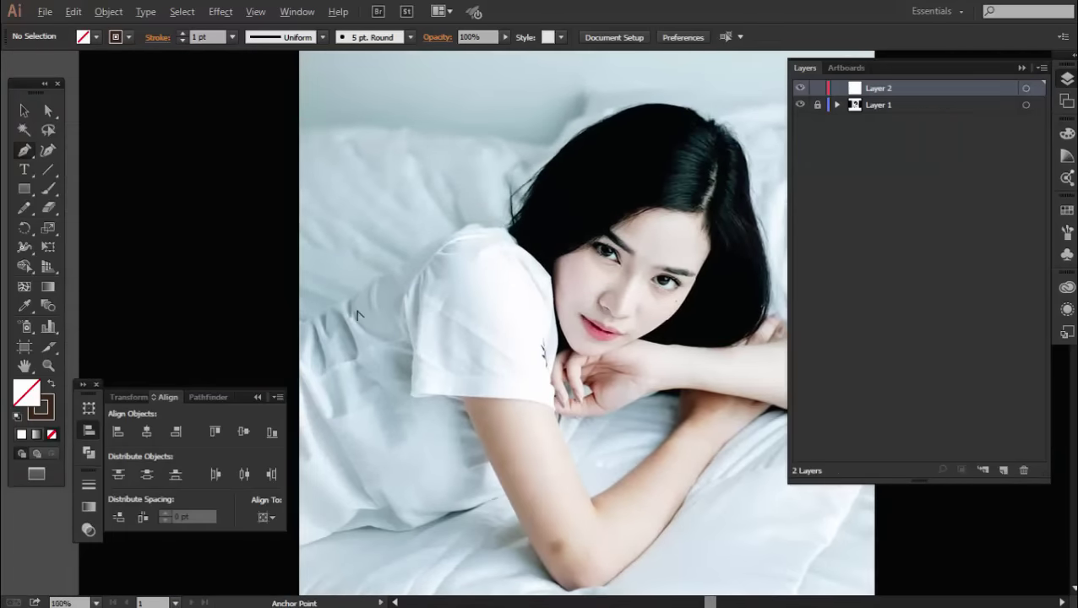
scroll(315, 298, up, 2)
scroll(315, 298, up, 1)
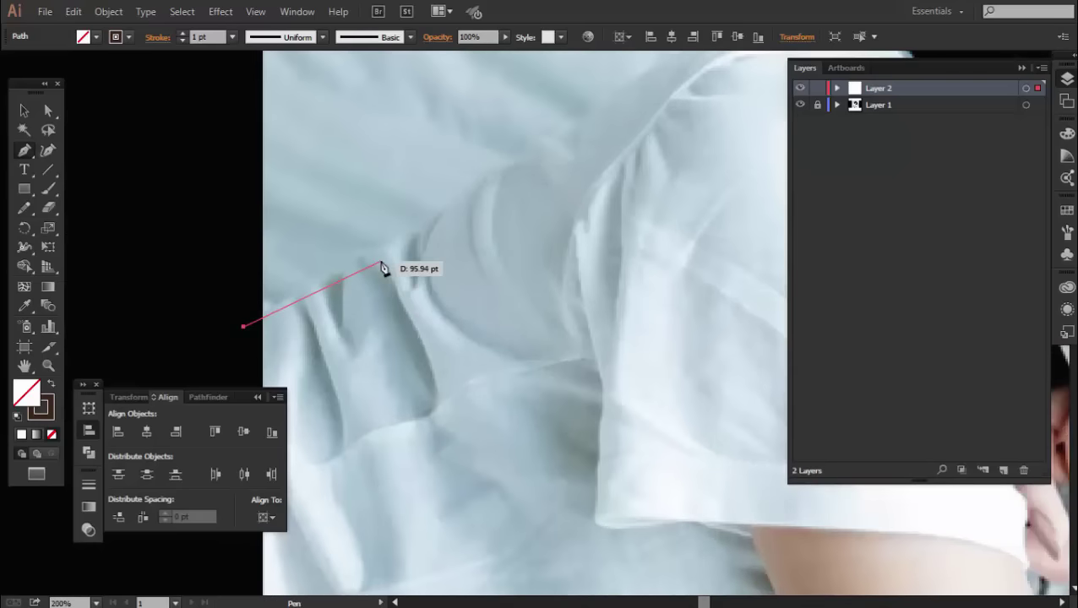
mouse_move(377, 255)
mouse_down()
mouse_move(469, 207)
mouse_move(513, 158)
mouse_up()
scroll(513, 159, right, 3)
key(ctrl+minus)
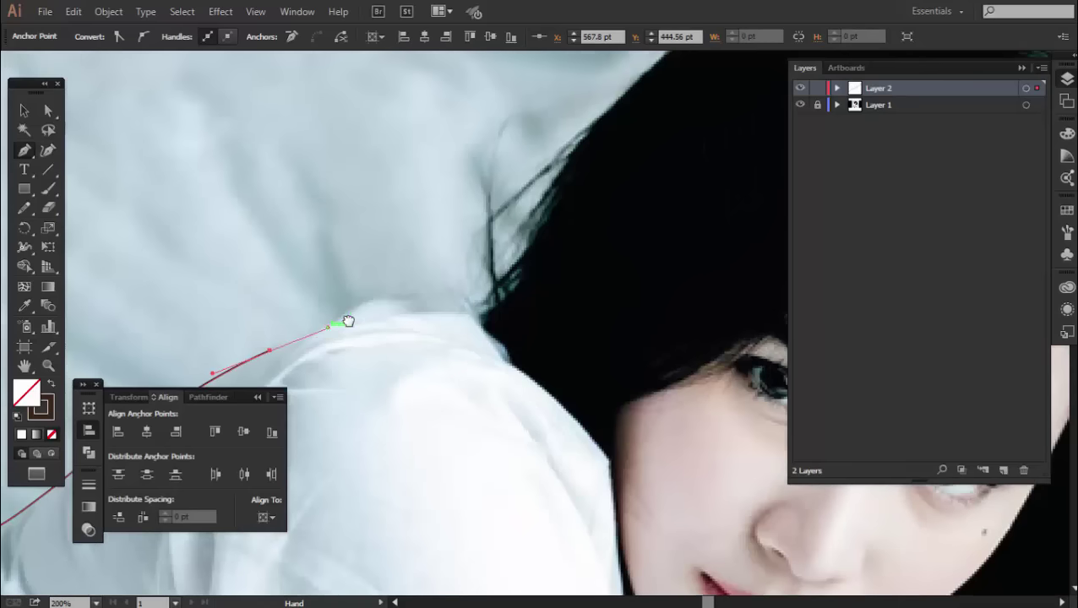
drag(489, 325, 525, 348)
mouse_move(598, 322)
mouse_down()
mouse_move(507, 331)
mouse_move(514, 321)
mouse_up()
- Turn off smart guide snapping and anchor the path at the shoulder corner
click(255, 11)
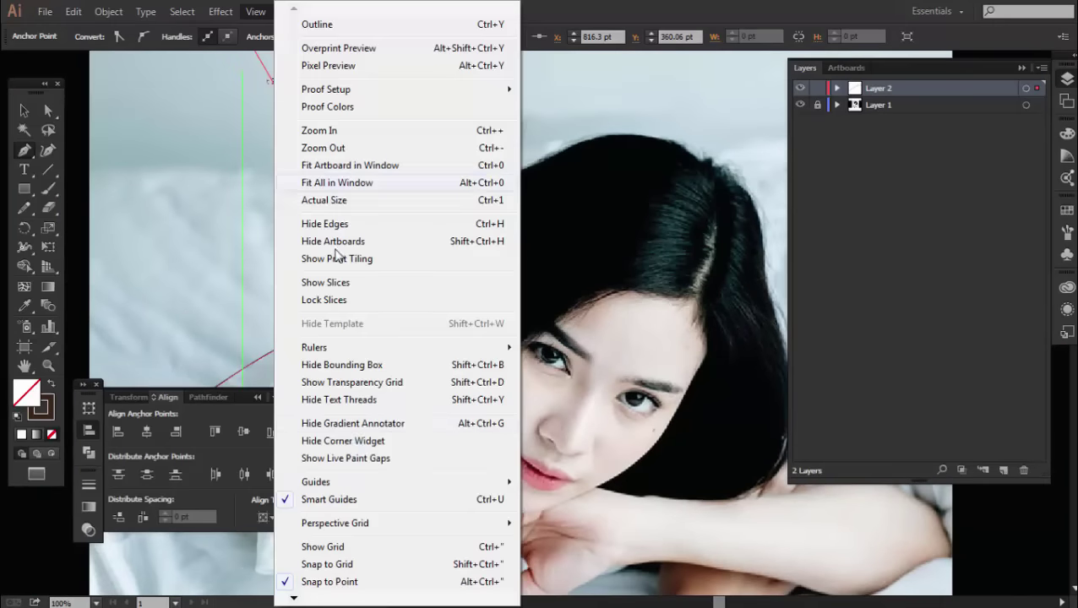
click(329, 499)
key(ctrl+plus)
key(ctrl+plus)
key(ctrl+plus)
key(ctrl+minus)
key(ctrl+minus)
key(ctrl+minus)
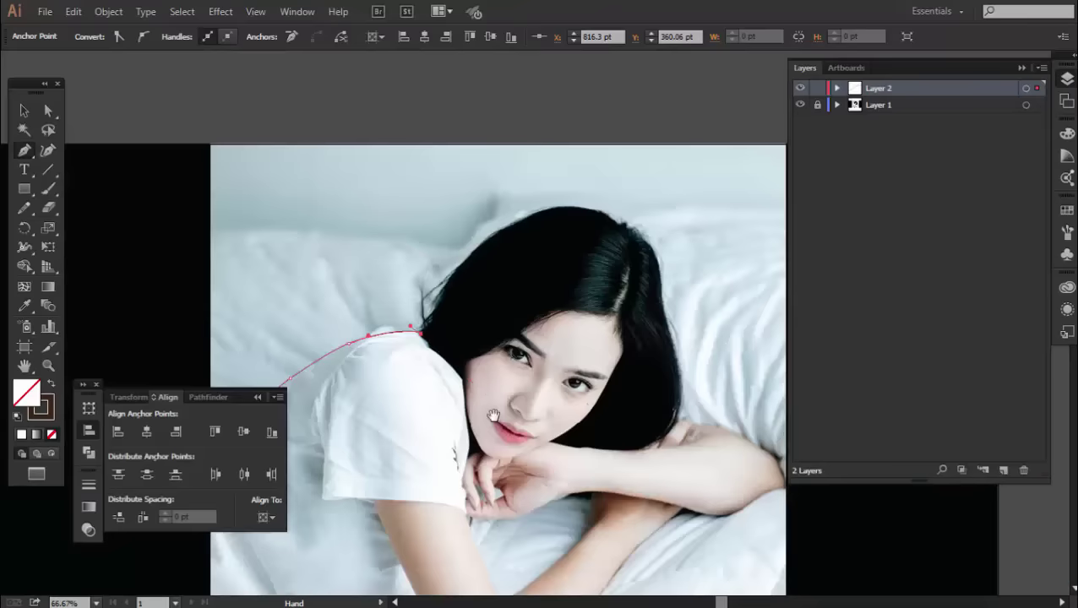
drag(493, 416, 481, 313)
key(ctrl+plus)
key(ctrl+plus)
key(ctrl+plus)
click(513, 318)
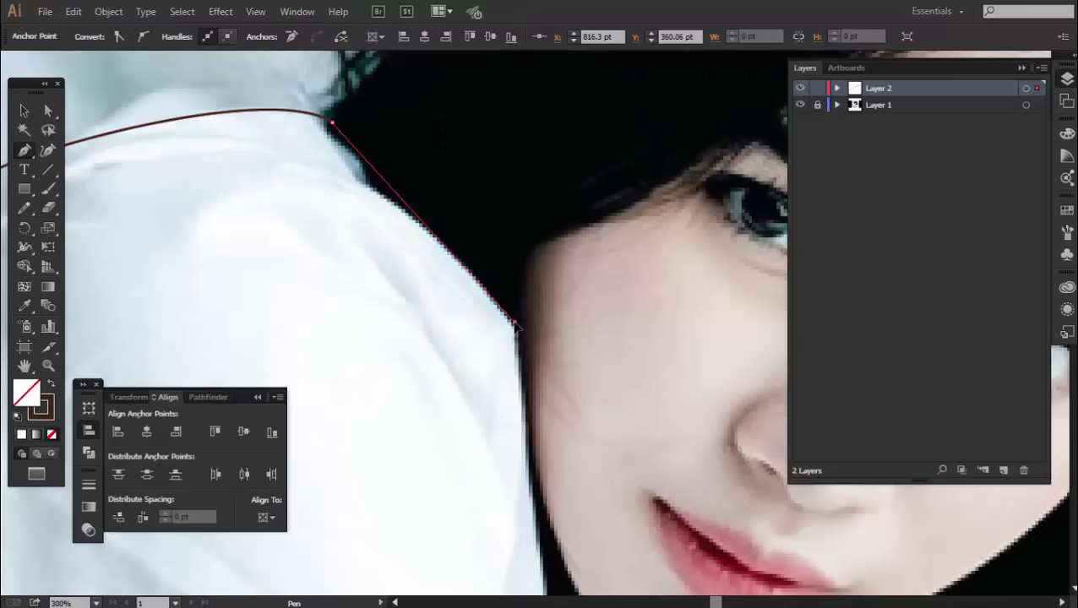
drag(539, 505, 509, 344)
- Continue the path down the sleeve edge to the sleeve's bottom corner
drag(513, 467, 524, 210)
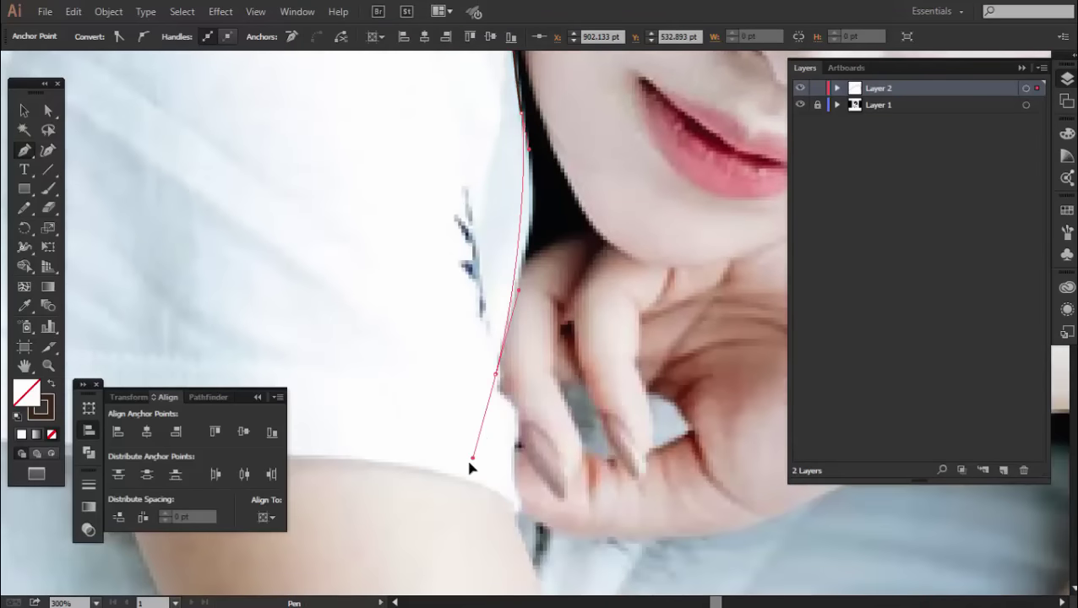
click(520, 444)
drag(529, 513, 539, 358)
click(527, 360)
key(ctrl+minus)
key(ctrl+minus)
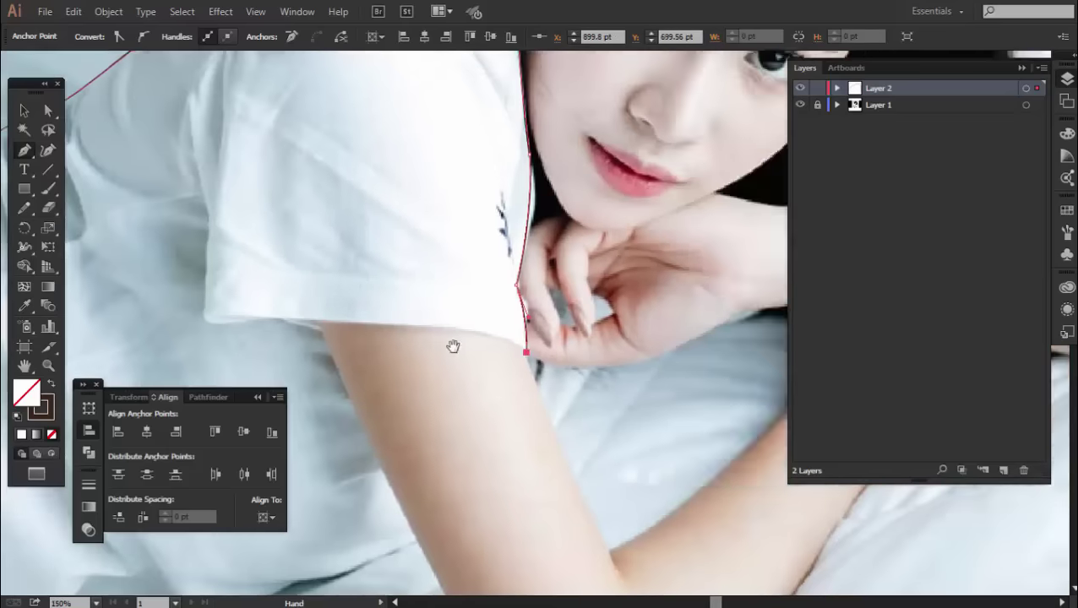
drag(452, 344, 533, 332)
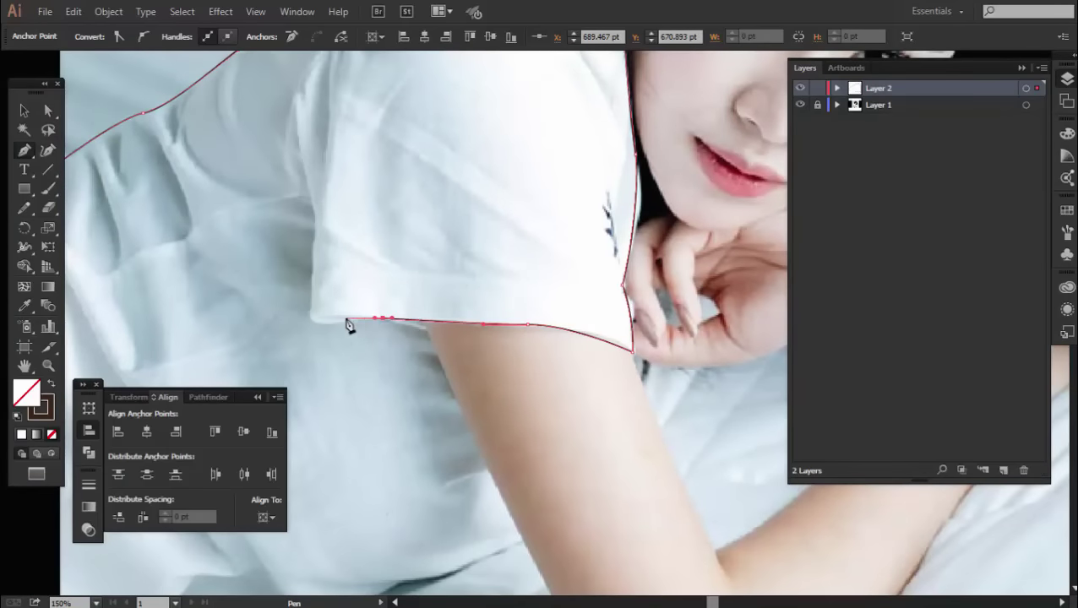
scroll(348, 325, up, 1)
- Trace the sleeve hem and inner edge, then finish and deselect the line
click(307, 320)
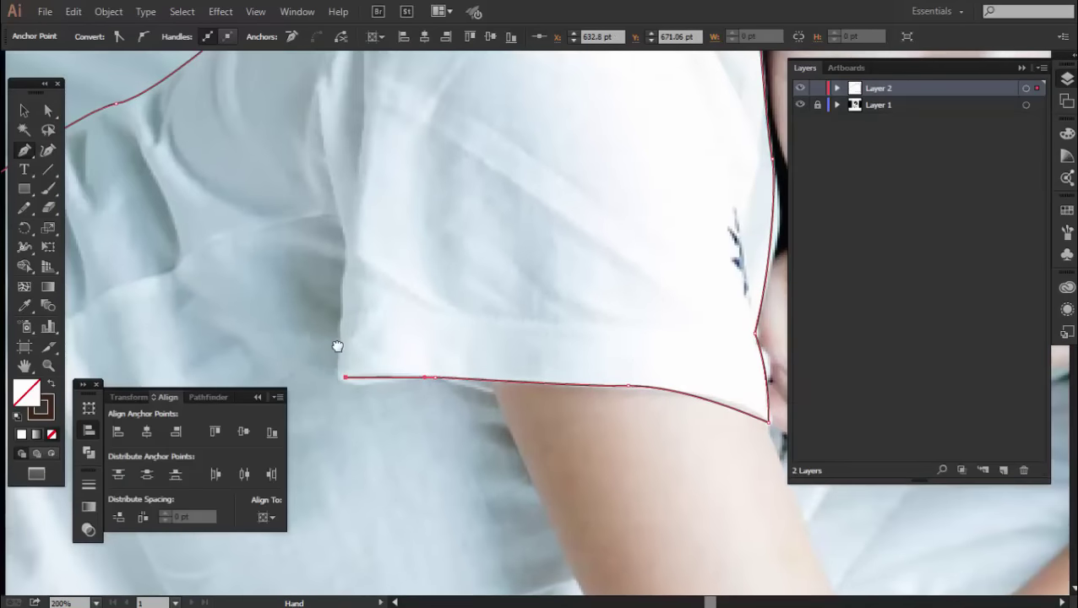
drag(337, 343, 358, 354)
click(338, 249)
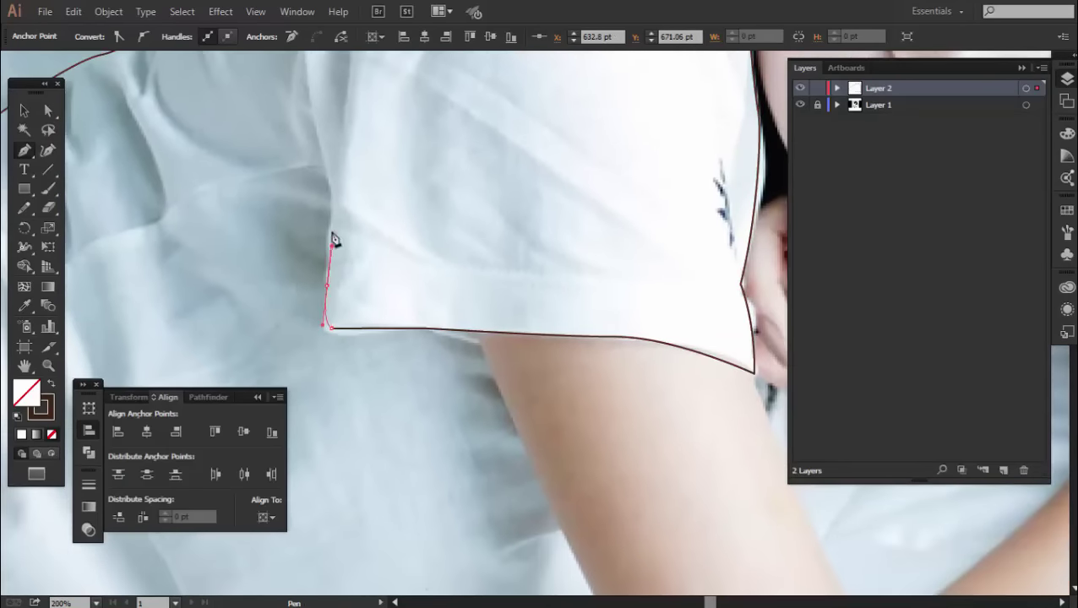
key(ctrl+minus)
drag(414, 368, 383, 321)
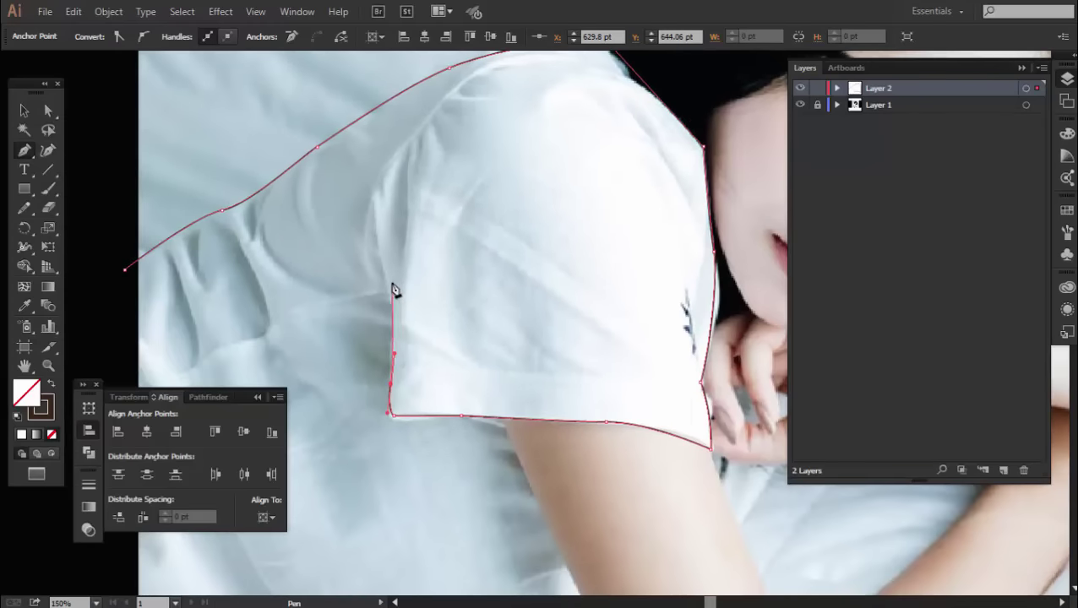
click(377, 246)
key(ctrl+shift+a)
- Start a new path at the sleeve hem and run it down the upper arm's outer edge
scroll(506, 439, up, 2)
scroll(507, 439, up, 2)
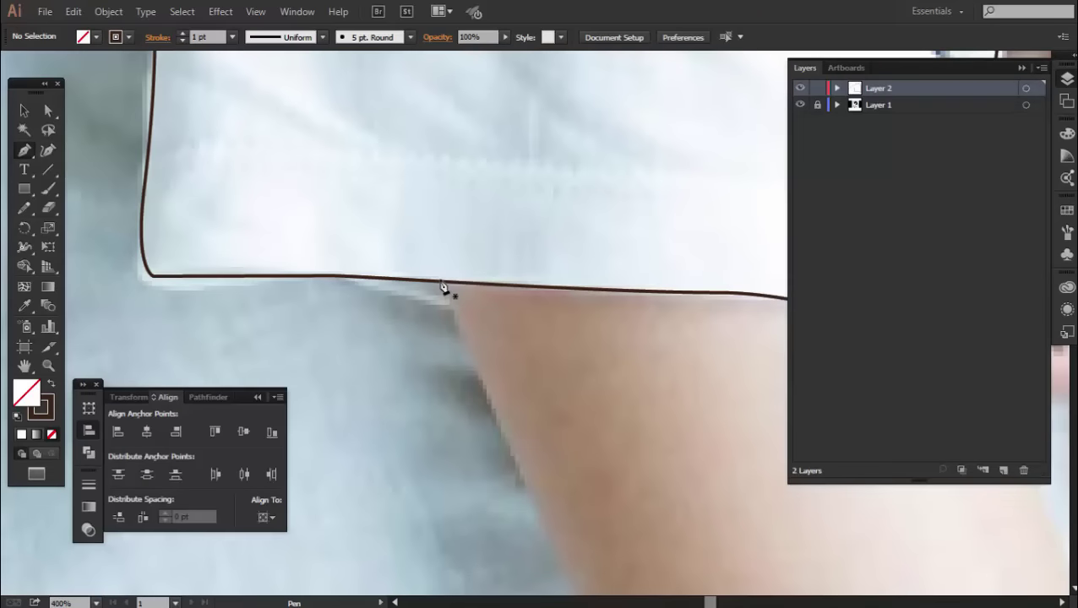
scroll(444, 287, up, 1)
scroll(440, 291, up, 1)
click(446, 256)
scroll(448, 313, down, 3)
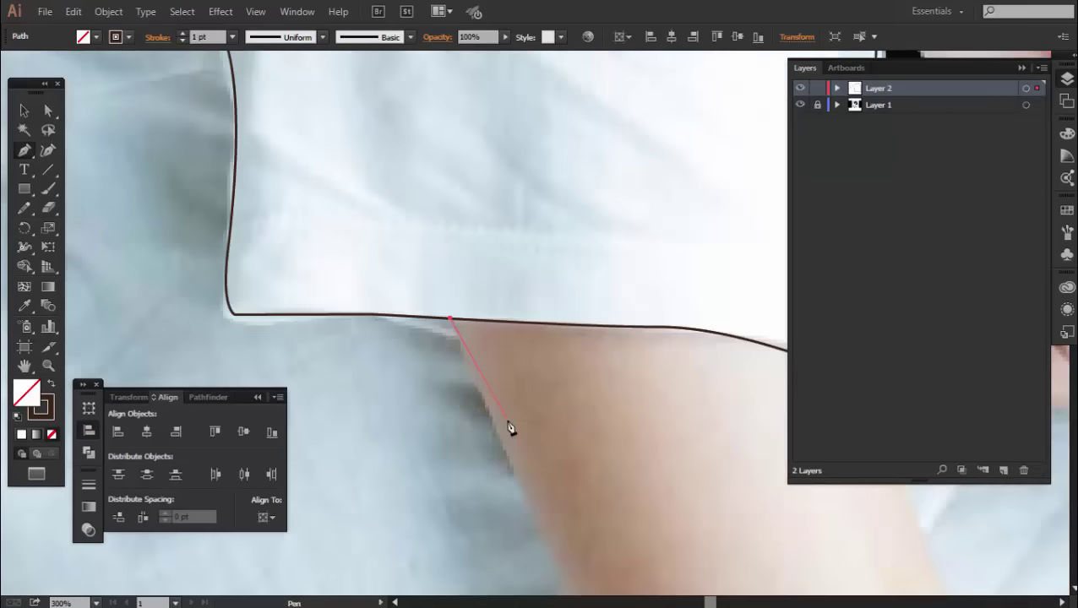
drag(531, 523, 432, 250)
click(558, 497)
scroll(558, 497, down, 2)
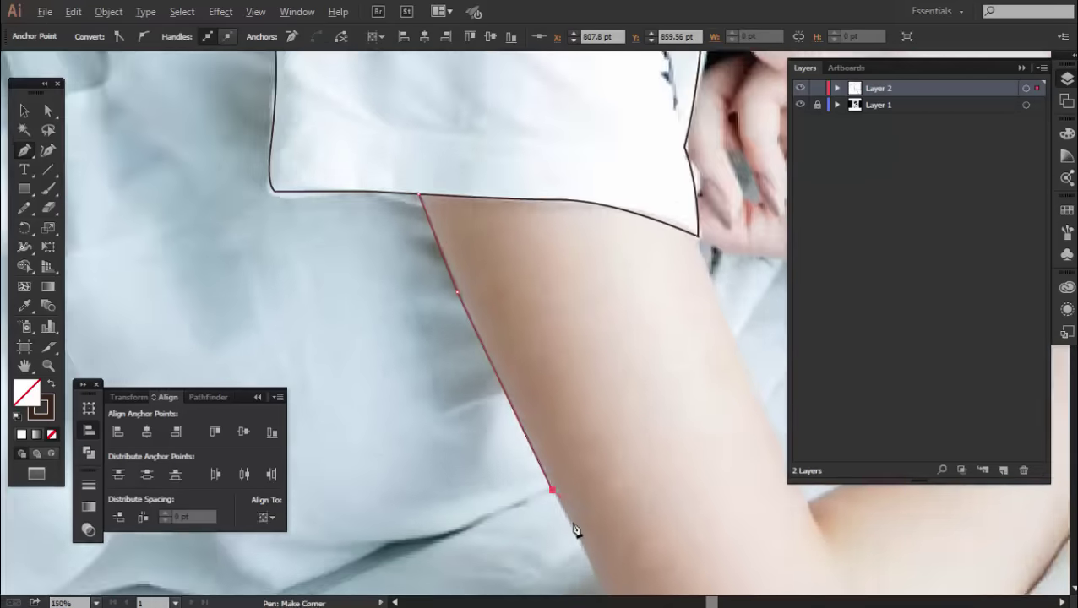
drag(573, 531, 543, 436)
- Curve the path around the elbow and along the forearm toward the hands, then end it
scroll(579, 494, up, 2)
drag(580, 494, 507, 427)
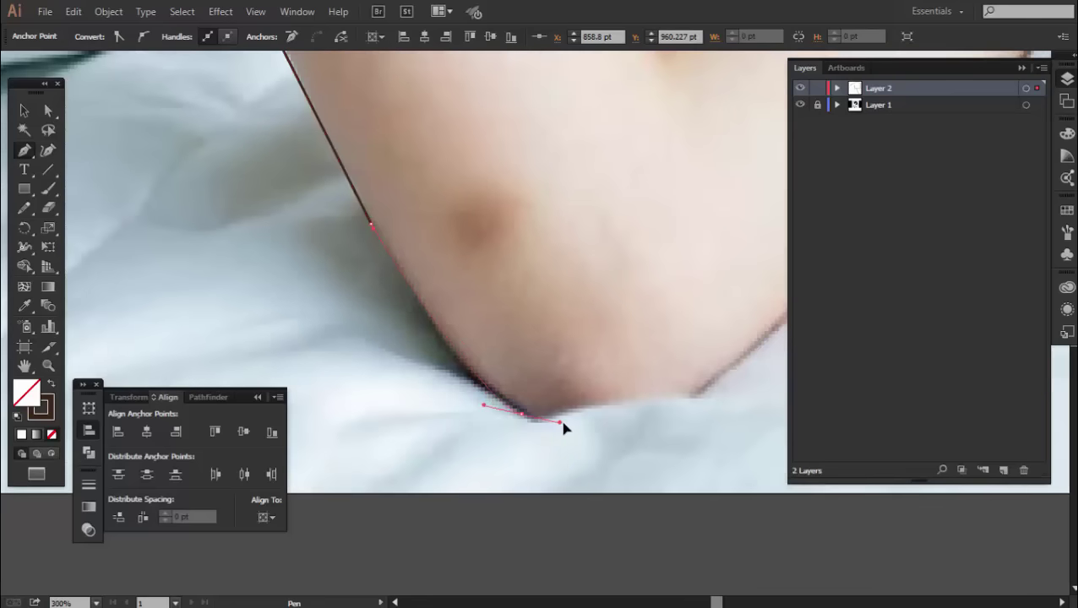
mouse_move(696, 393)
mouse_down()
mouse_move(750, 354)
mouse_move(594, 396)
mouse_up()
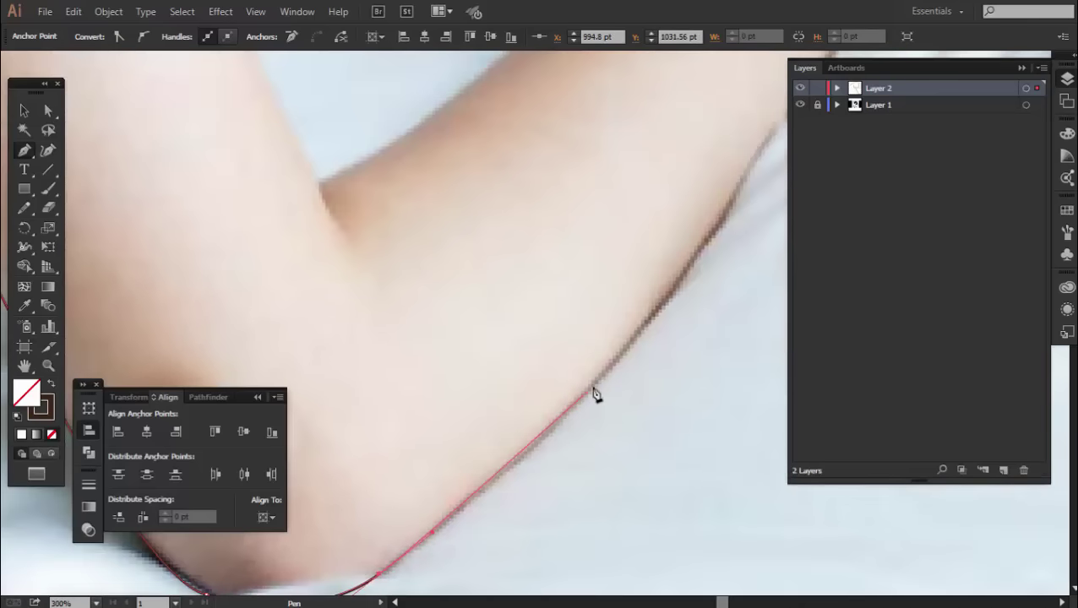
scroll(663, 309, down, 2)
scroll(599, 392, up, 2)
drag(639, 306, 514, 437)
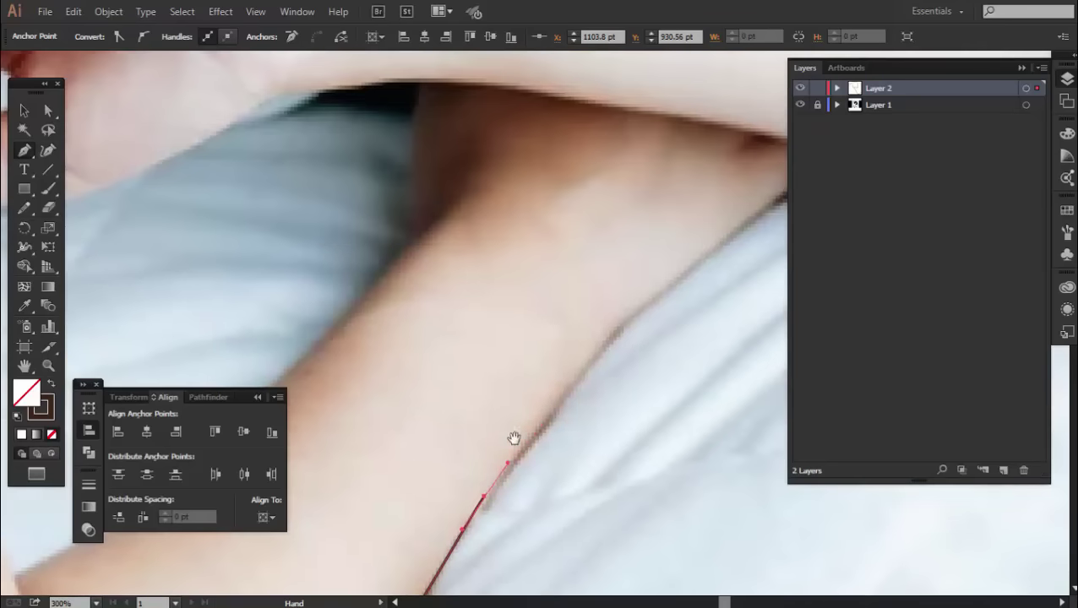
scroll(652, 307, down, 2)
scroll(517, 444, up, 2)
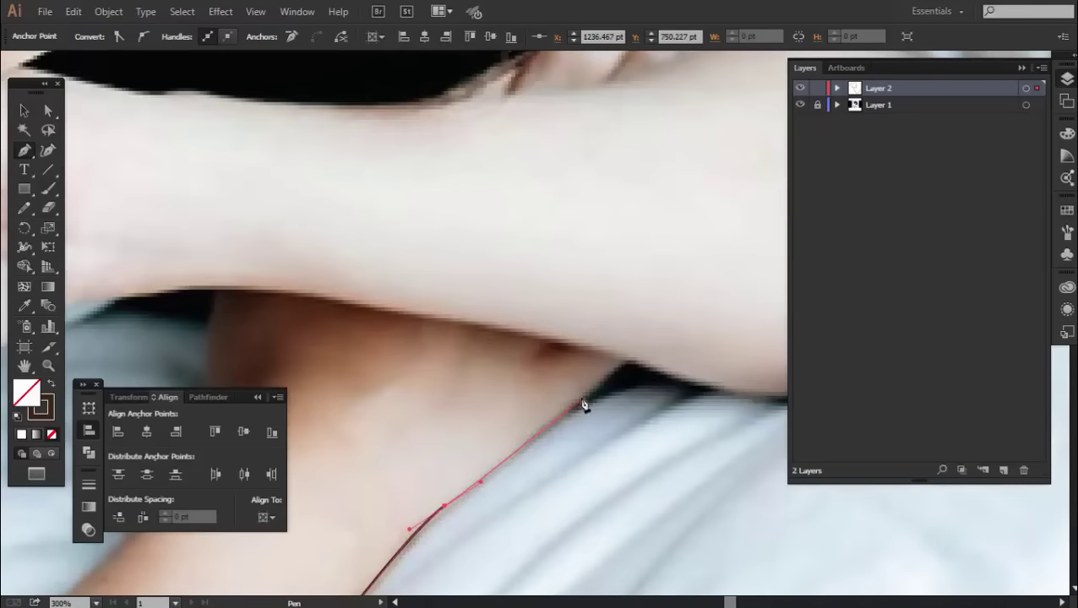
ctrl+click(629, 368)
scroll(629, 367, down, 1)
scroll(630, 368, down, 3)
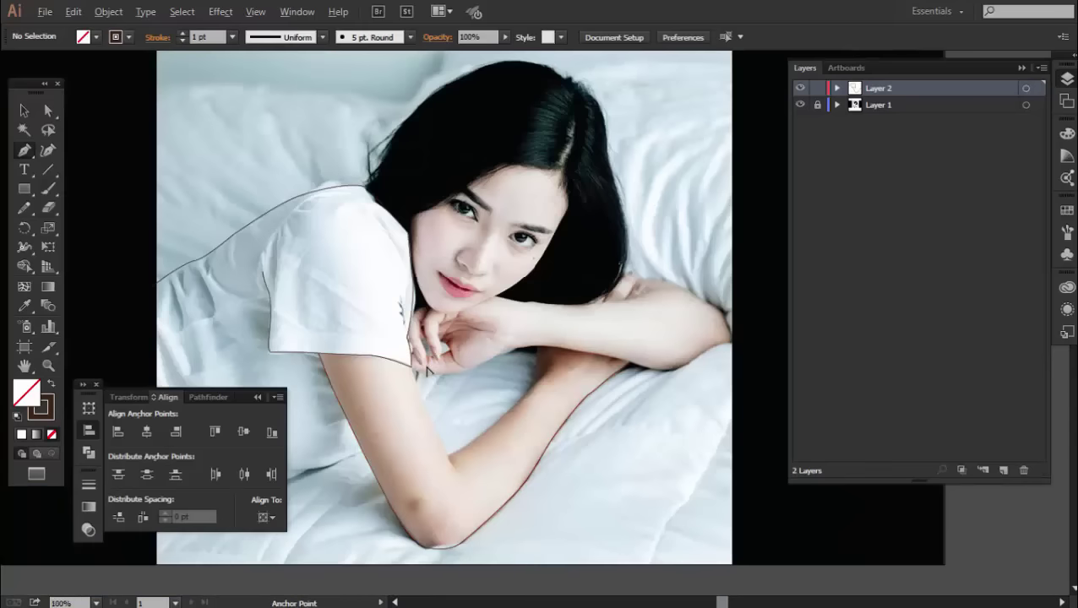
scroll(429, 370, up, 4)
- Toggle smart guide snapping and resume drawing from the line's end point
click(345, 370)
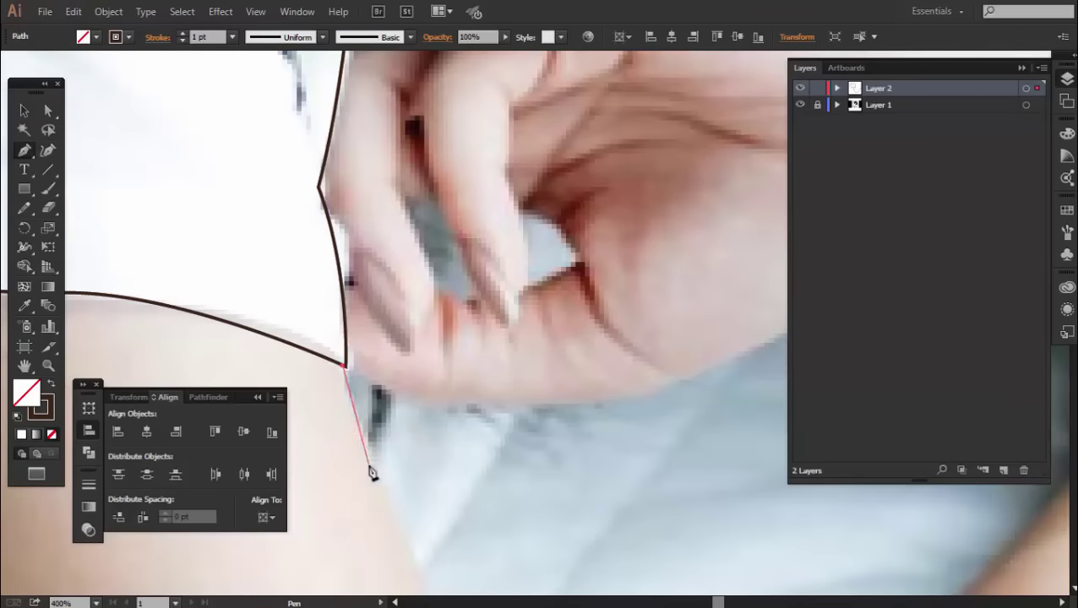
ctrl+click(271, 169)
click(256, 12)
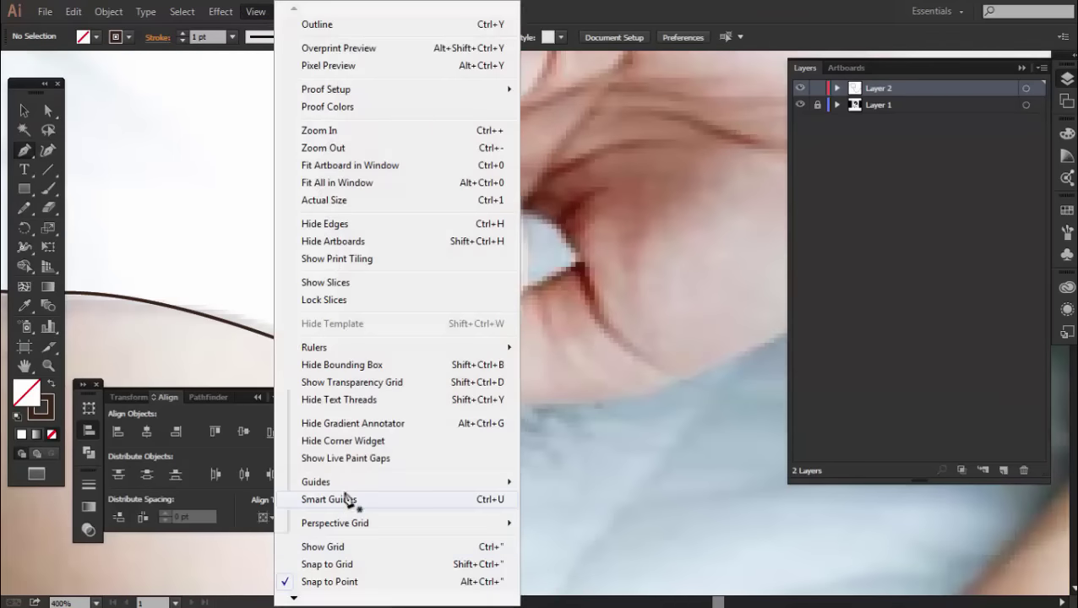
click(348, 497)
click(345, 366)
- Add anchors down the inner arm edge to the inner elbow and finish the line
click(379, 482)
key(ctrl+minus)
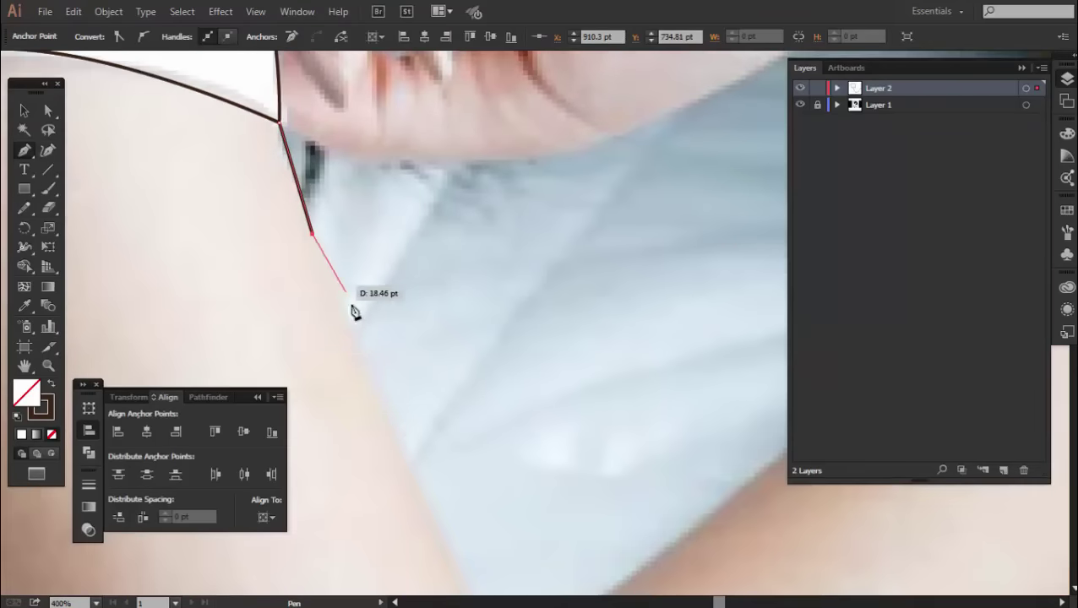
click(404, 465)
key(ctrl+minus)
scroll(443, 371, down, 2)
key(ctrl+plus)
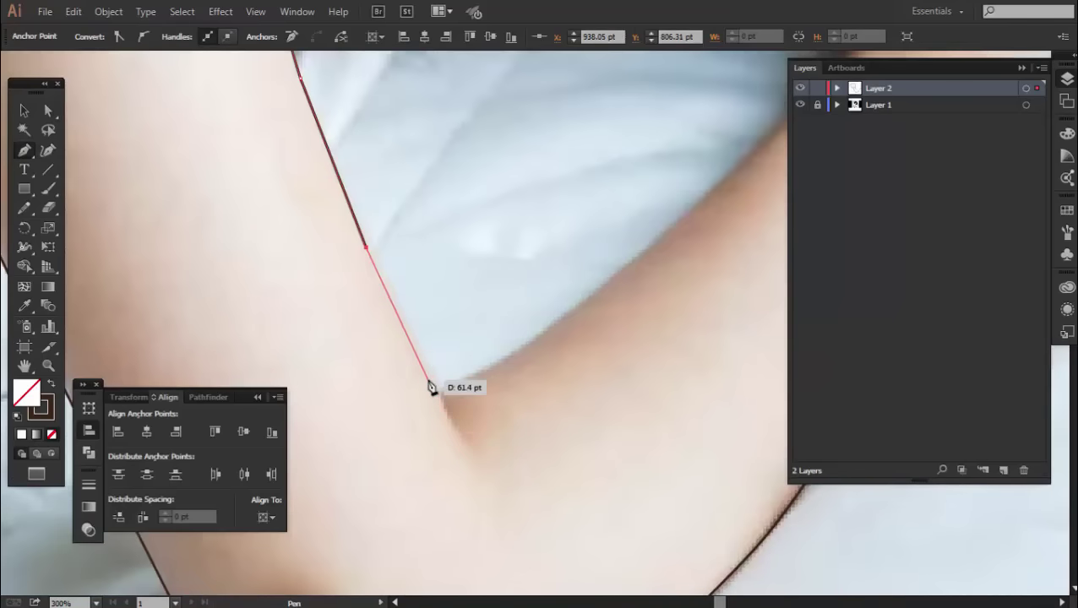
click(429, 385)
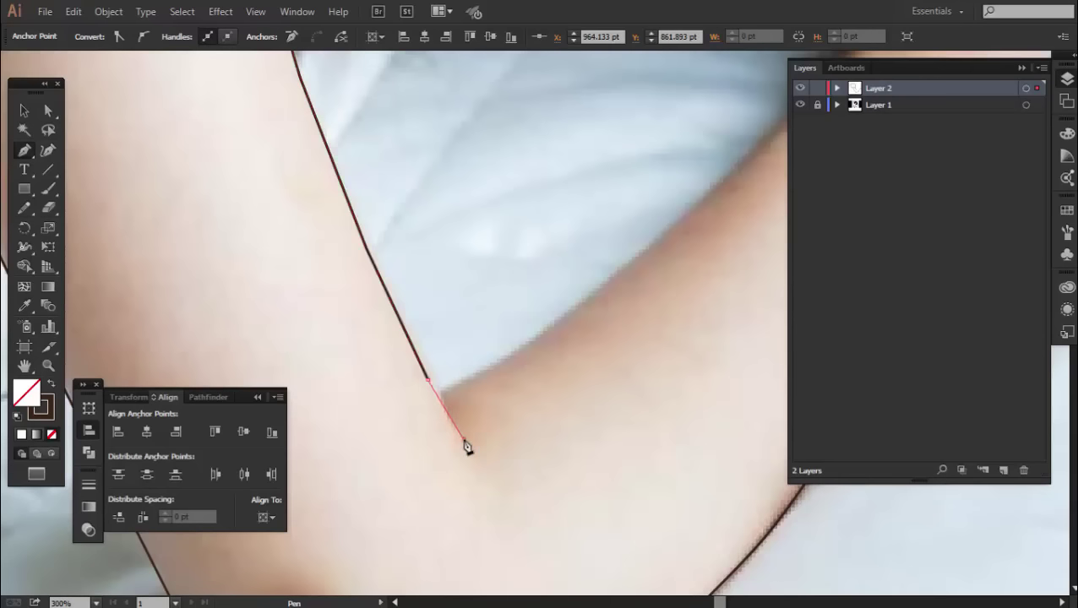
key(ctrl+shift+a)
- Trace the inner forearm edge, undoing a misplaced anchor, and finish the path
click(439, 397)
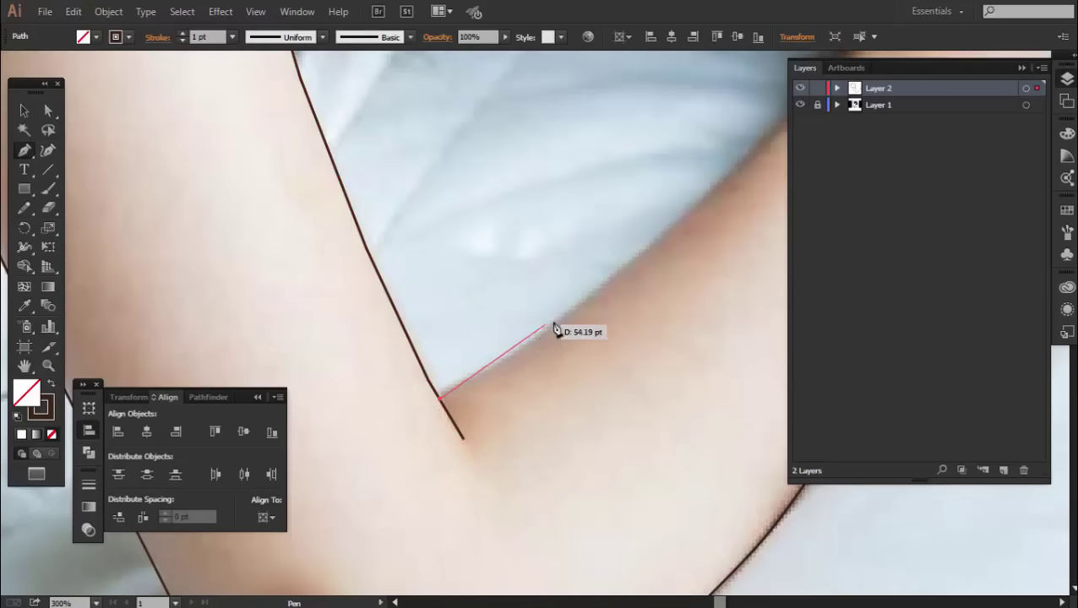
click(591, 299)
click(653, 295)
drag(704, 224, 625, 390)
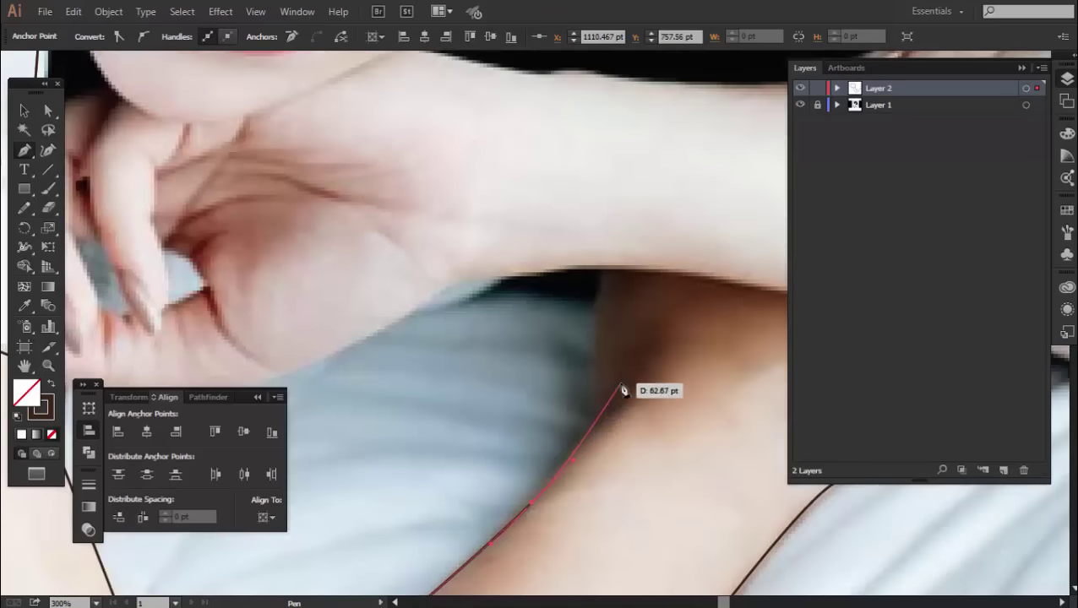
key(ctrl+z)
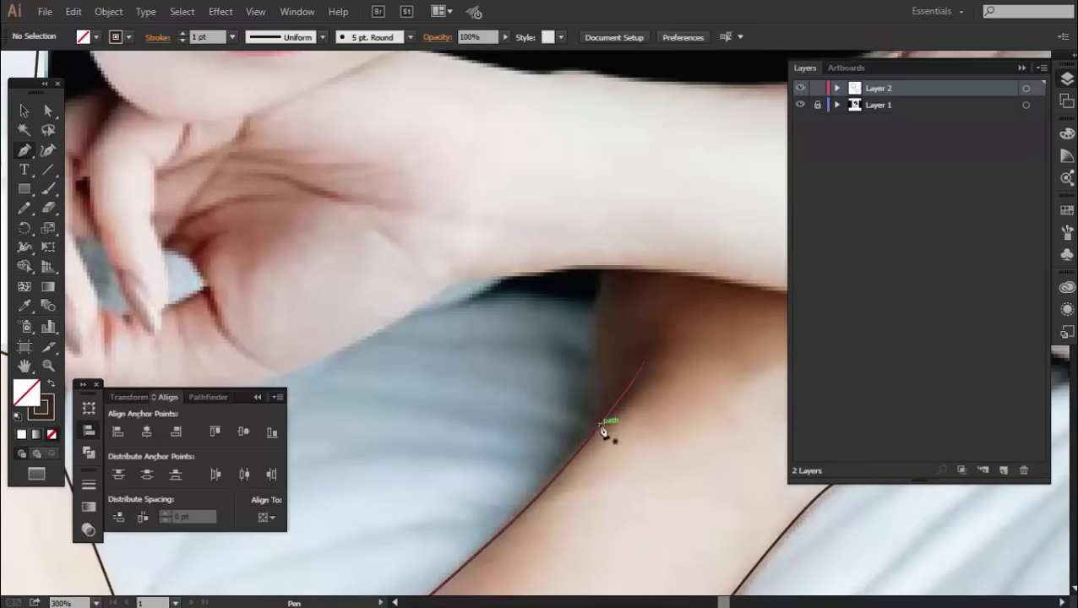
click(600, 422)
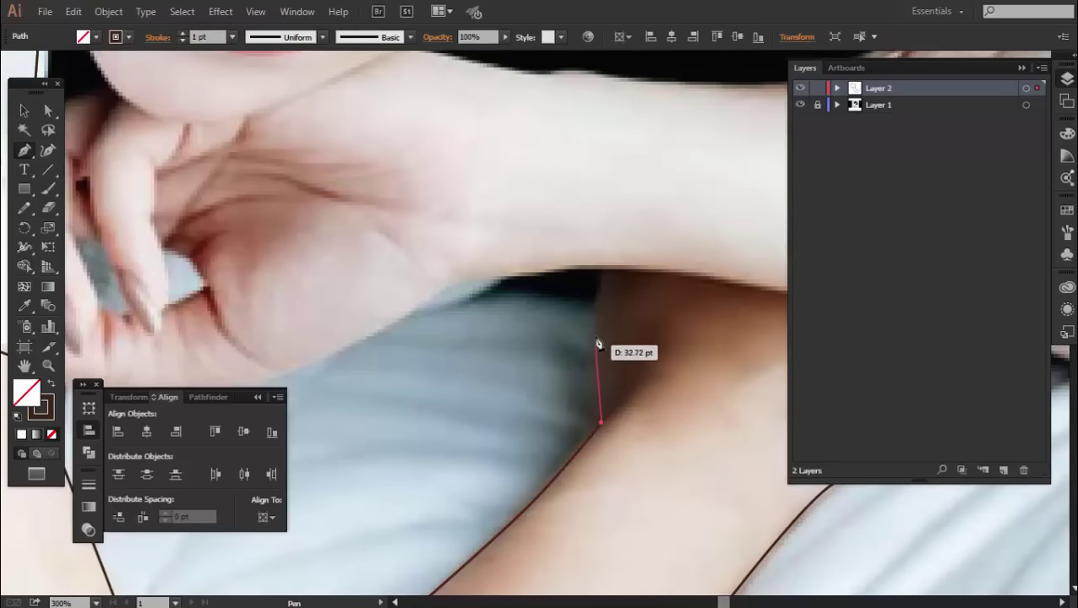
ctrl+click(627, 198)
key(ctrl+minus)
key(ctrl+minus)
- Switch to a full-screen canvas and start an outline from the sleeve corner along the hand
key(f)
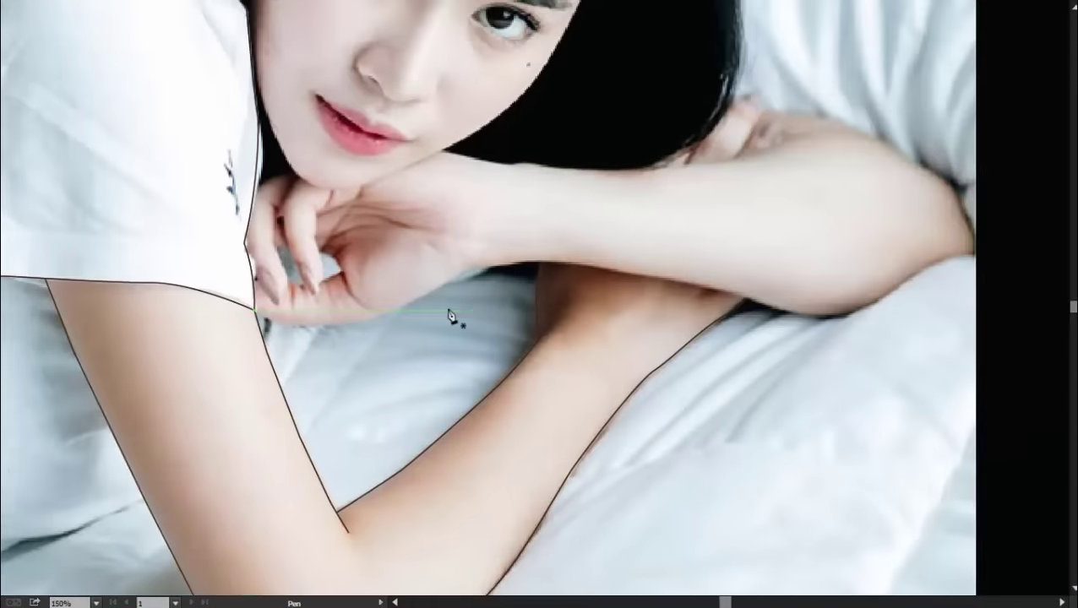
scroll(450, 316, down, 1)
key(ctrl+plus)
key(ctrl+plus)
key(ctrl+plus)
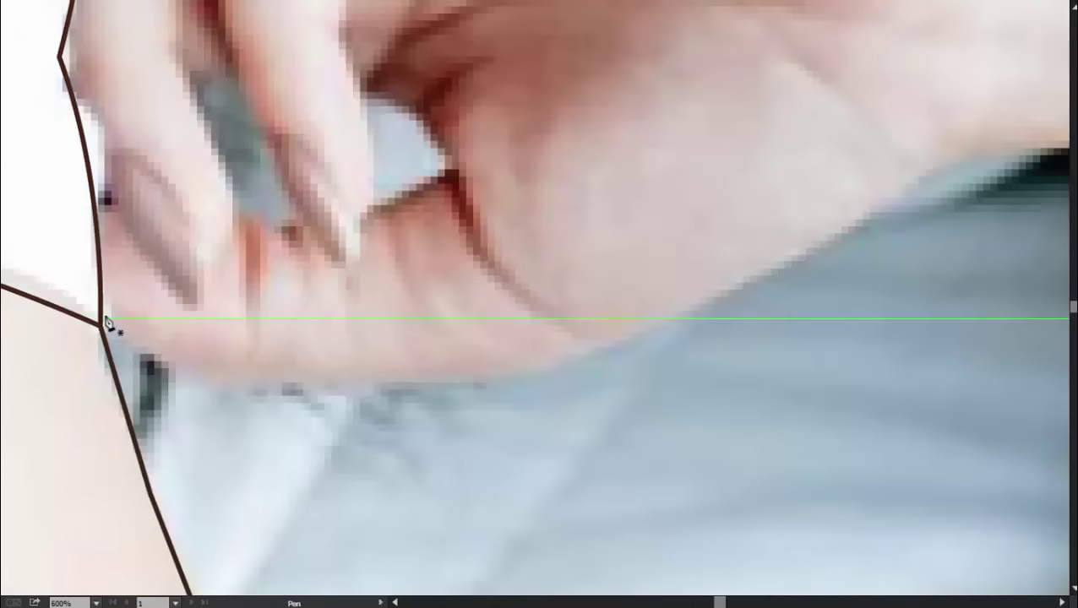
click(213, 385)
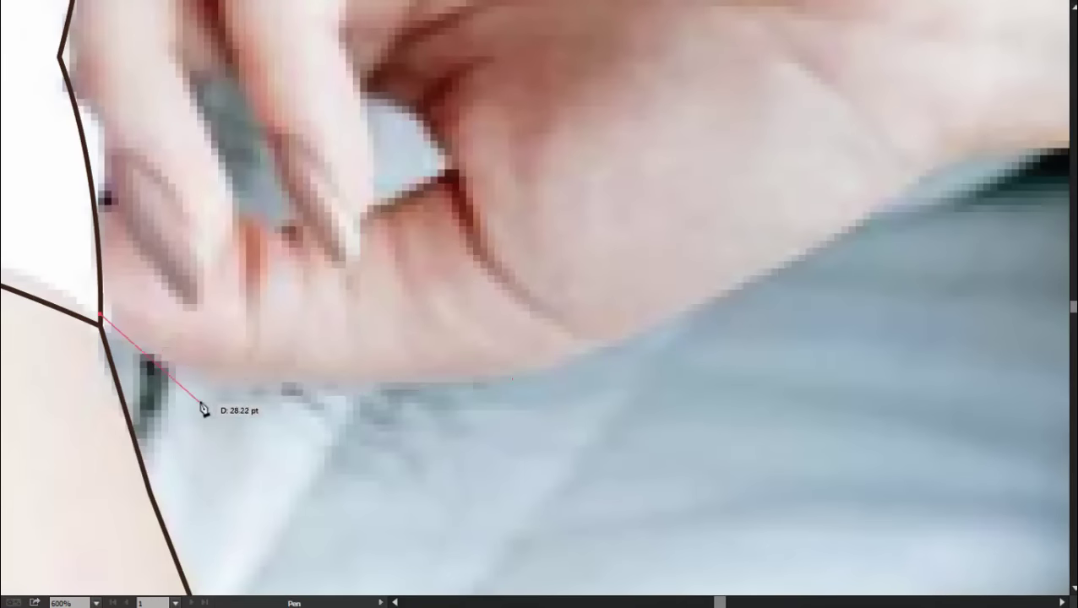
drag(490, 390, 519, 386)
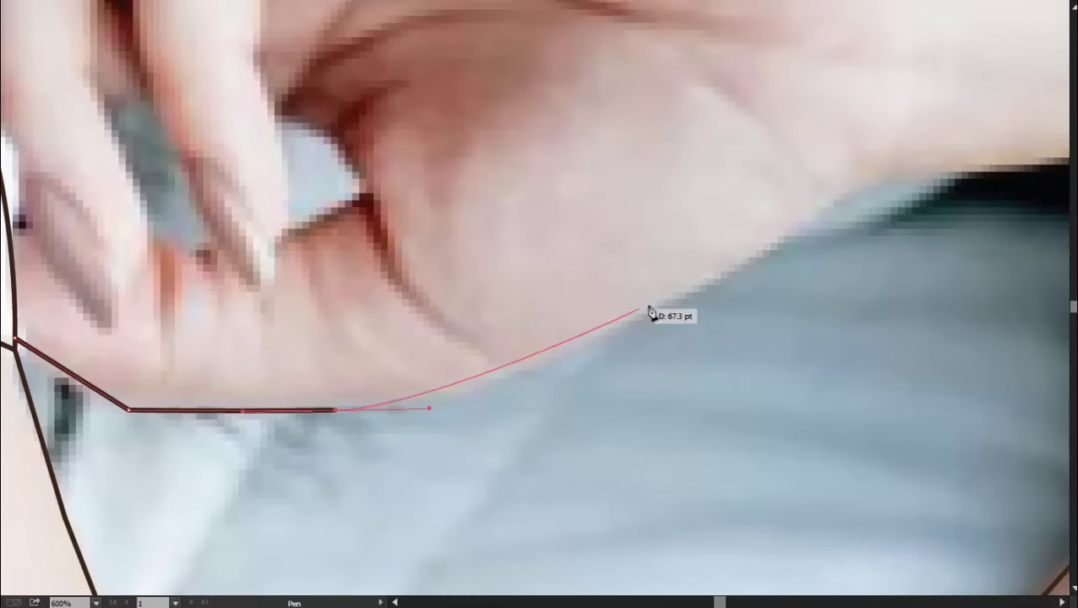
drag(770, 246, 819, 222)
- Curve the outline past the wrist and along the forearm's underside into the armpit corner
key(ctrl+minus)
key(ctrl+minus)
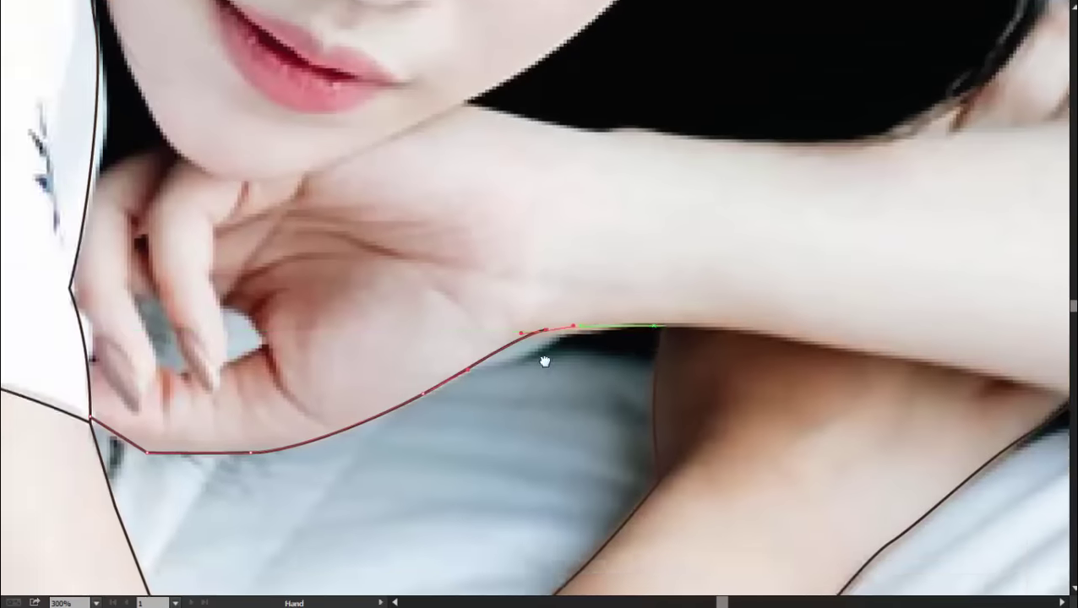
drag(541, 344, 601, 337)
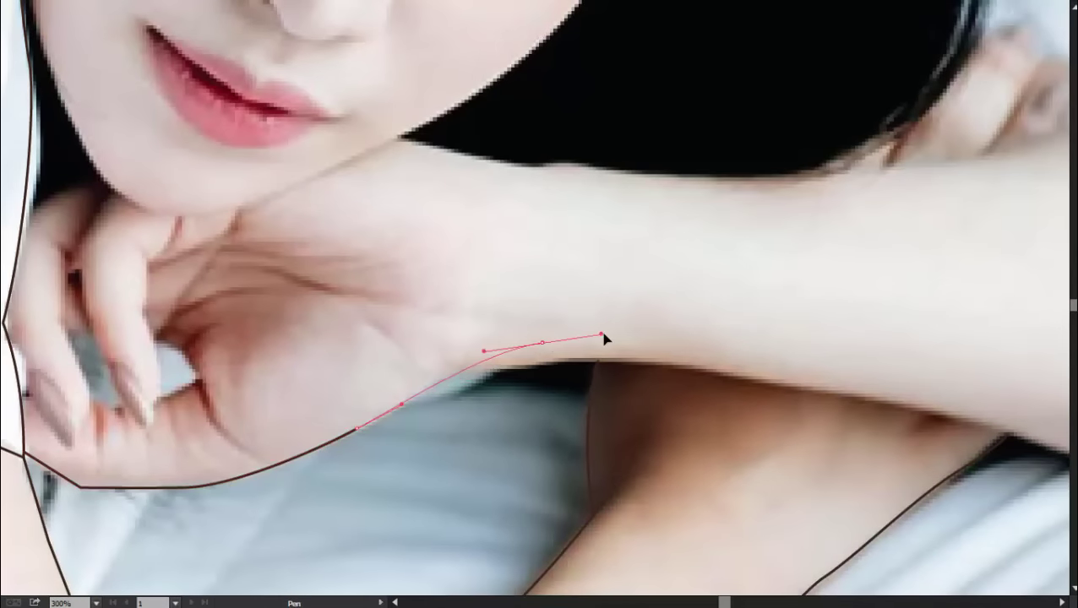
ctrl+click(494, 369)
drag(486, 369, 638, 357)
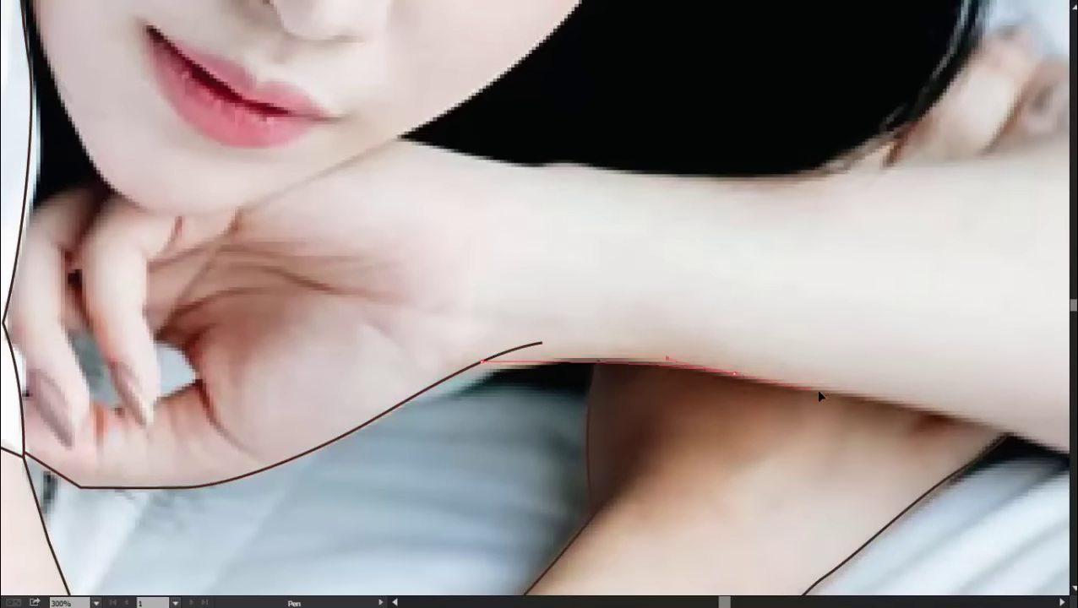
drag(818, 393, 601, 329)
key(ctrl+plus)
key(ctrl+plus)
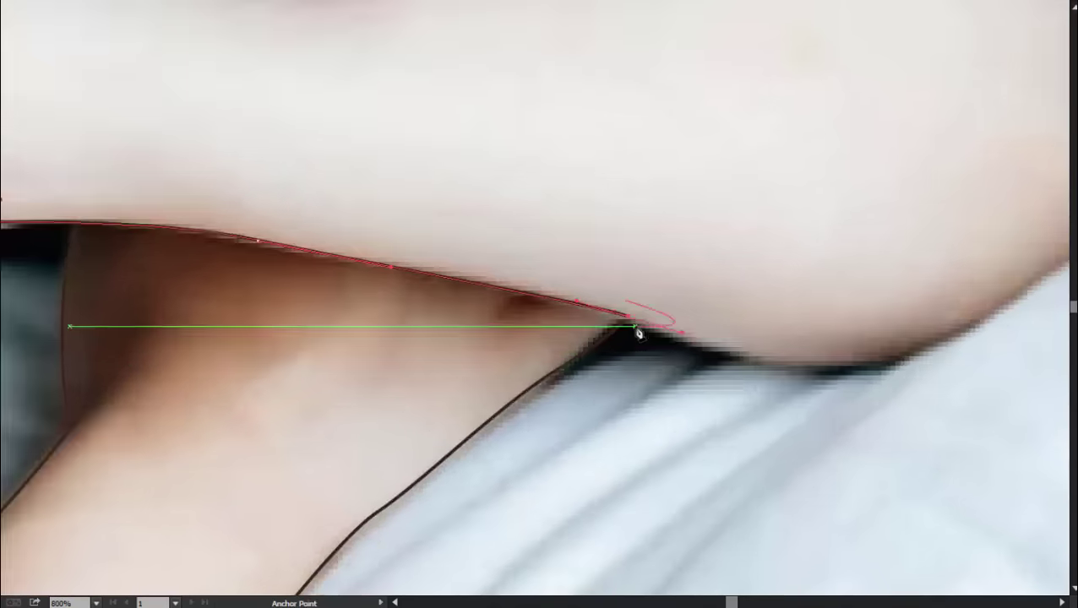
key(ctrl+plus)
drag(630, 320, 722, 332)
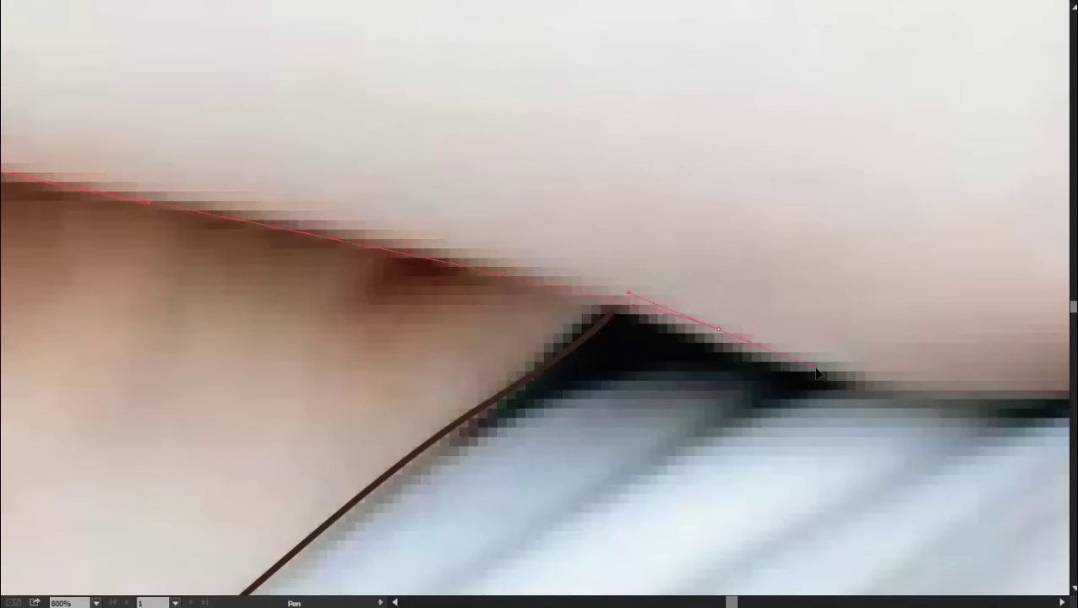
key(ctrl+minus)
key(ctrl+minus)
key(ctrl+minus)
- Curve the outline around the elbow, with a corner at its tip, and over its top
click(716, 292)
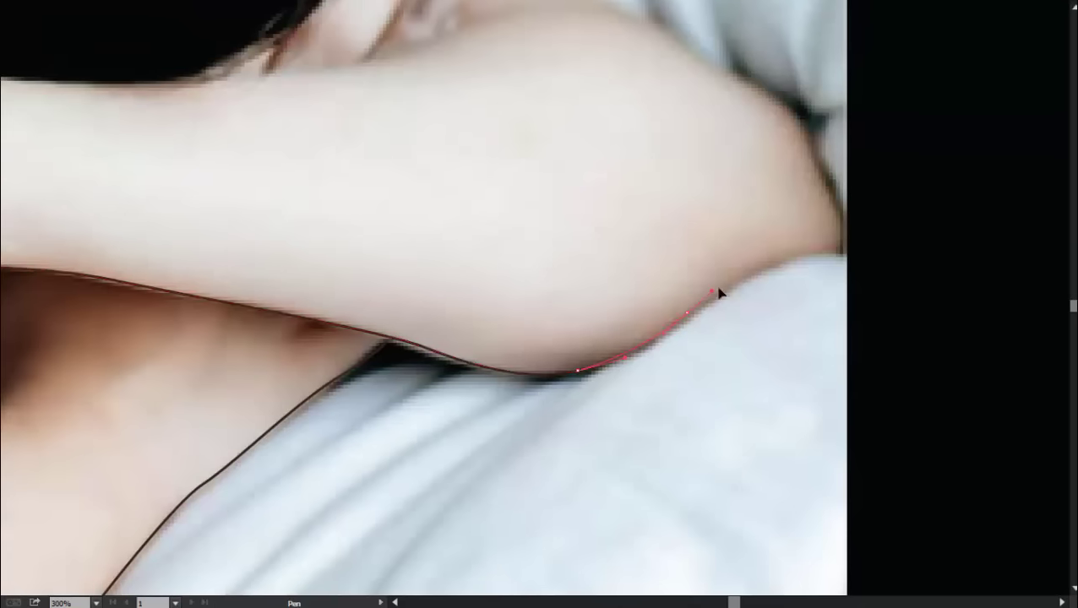
mouse_move(816, 275)
mouse_down()
mouse_move(534, 352)
mouse_move(573, 285)
mouse_up()
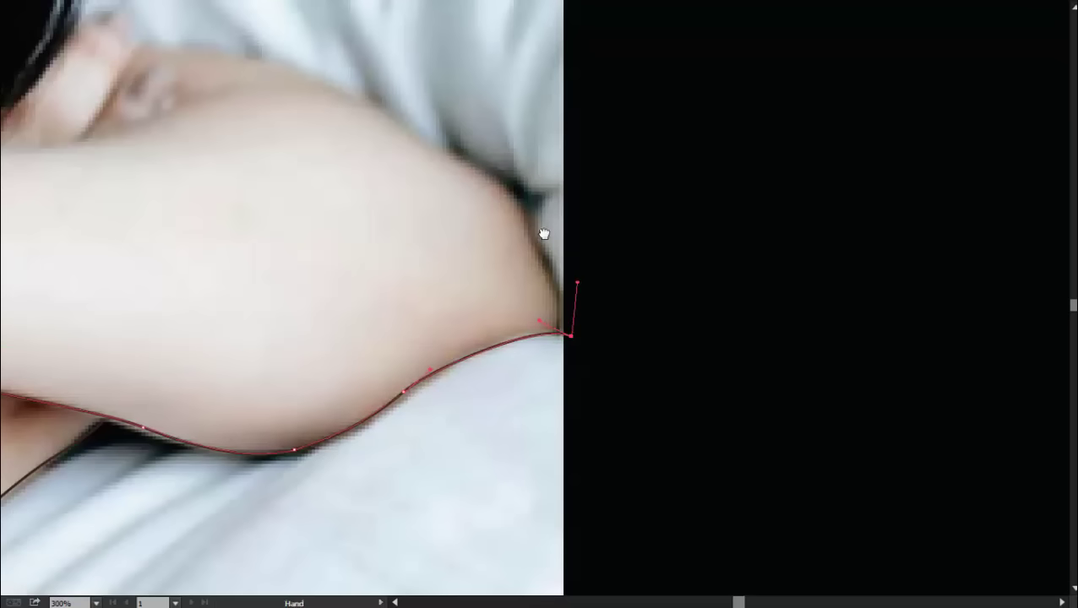
mouse_move(505, 192)
mouse_down()
mouse_move(525, 279)
mouse_move(436, 228)
mouse_up()
key(ctrl+minus)
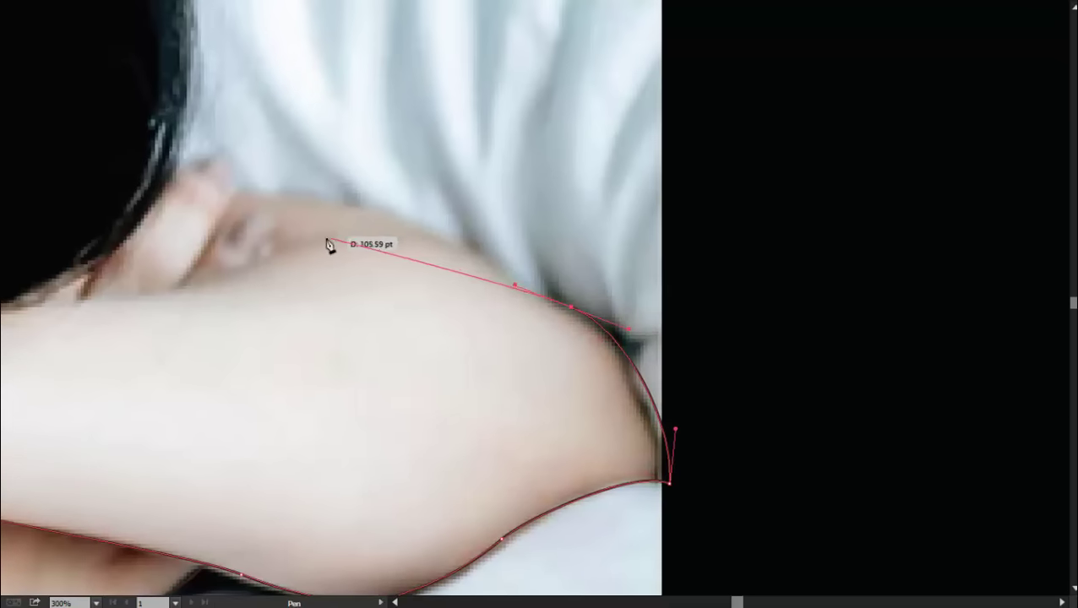
drag(366, 223, 312, 241)
drag(207, 289, 502, 355)
- Run the outline along the forearm's top edge and end it beneath the hair
click(303, 358)
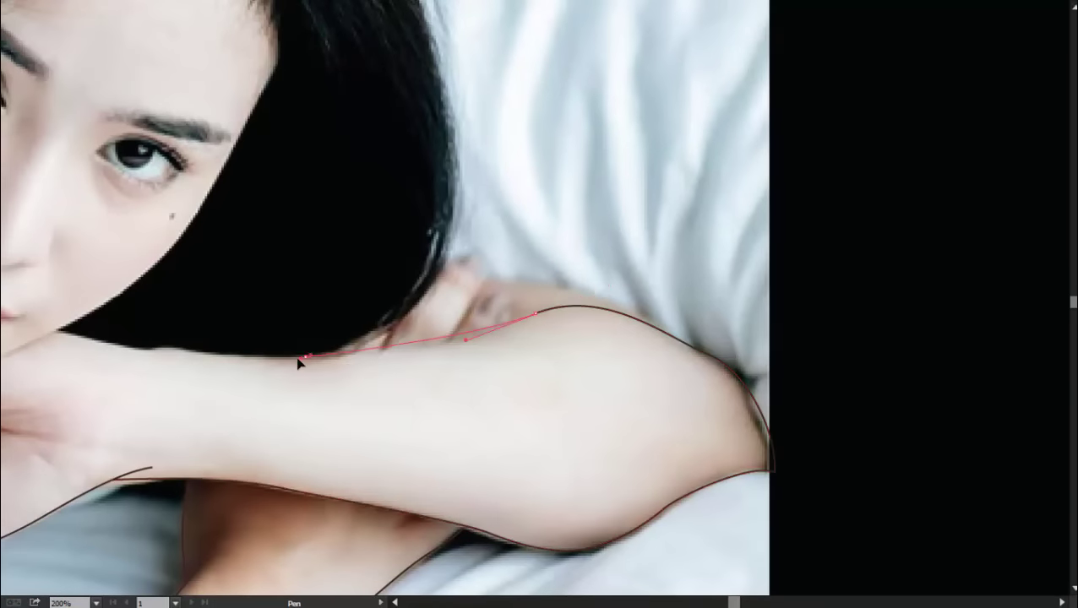
key(ctrl+minus)
key(ctrl+plus)
key(ctrl+plus)
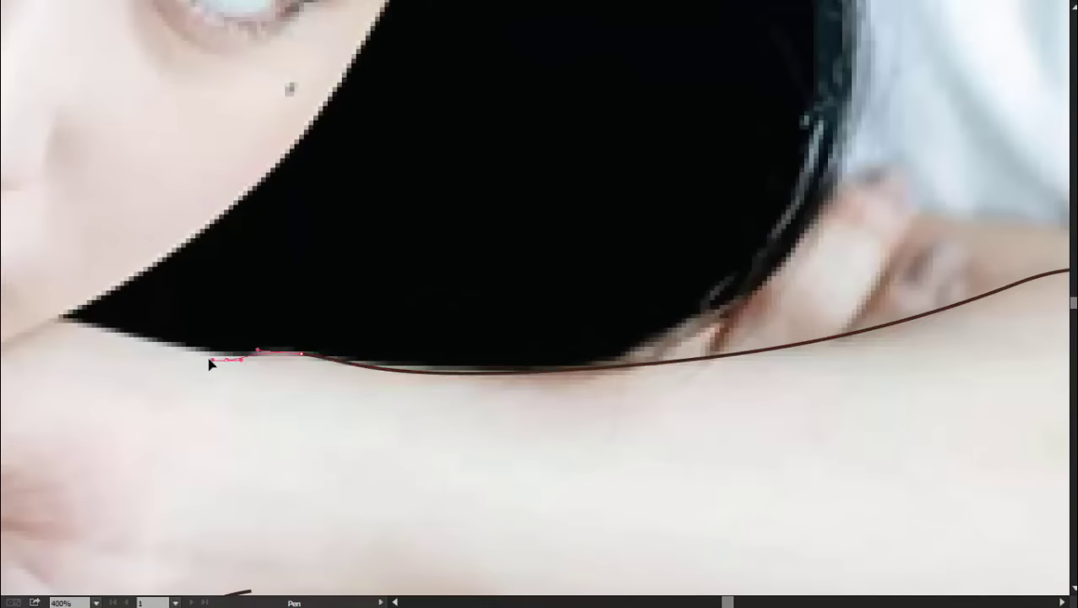
drag(212, 361, 270, 382)
drag(203, 364, 203, 364)
key(ctrl+minus)
key(ctrl+minus)
key(ctrl+minus)
key(ctrl+minus)
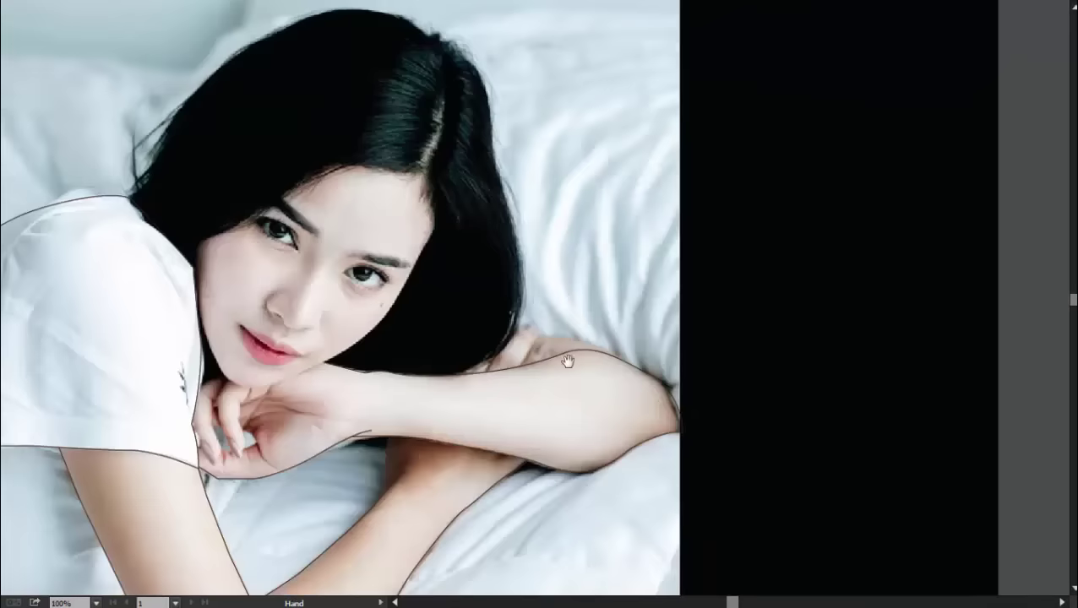
key(ctrl+plus)
key(ctrl+plus)
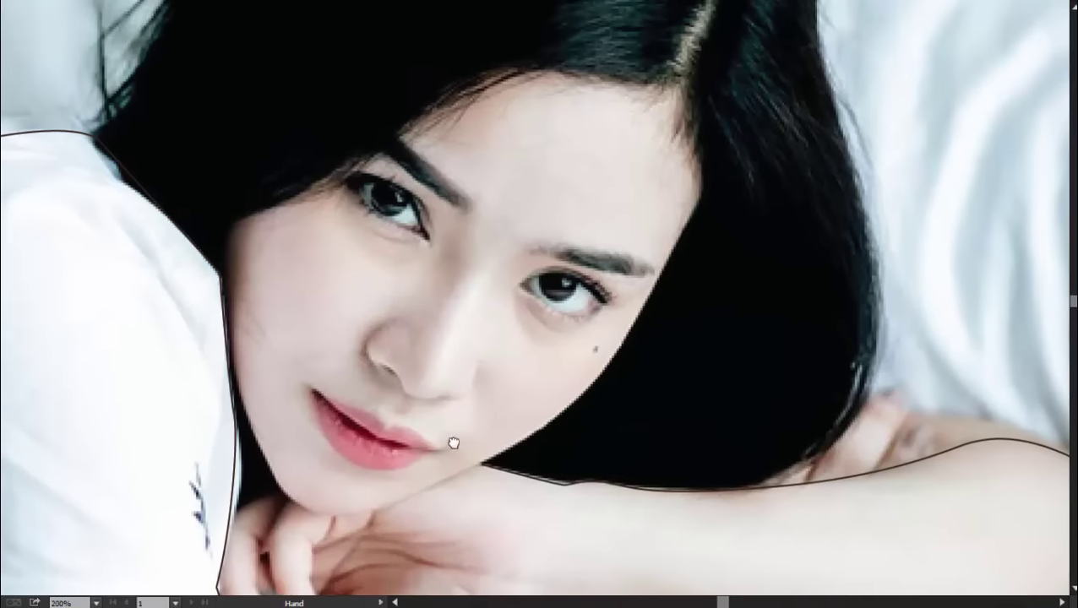
- Start the face outline at the cheek and curve it down the jaw to the chin
scroll(237, 363, up, 1)
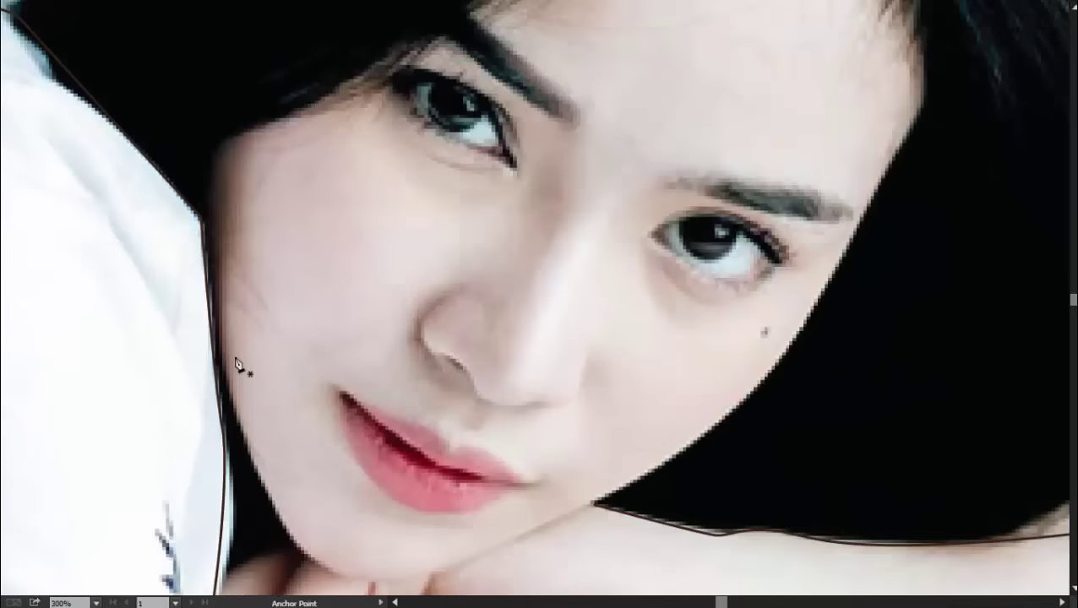
click(212, 181)
scroll(222, 338, down, 2)
scroll(285, 461, up, 2)
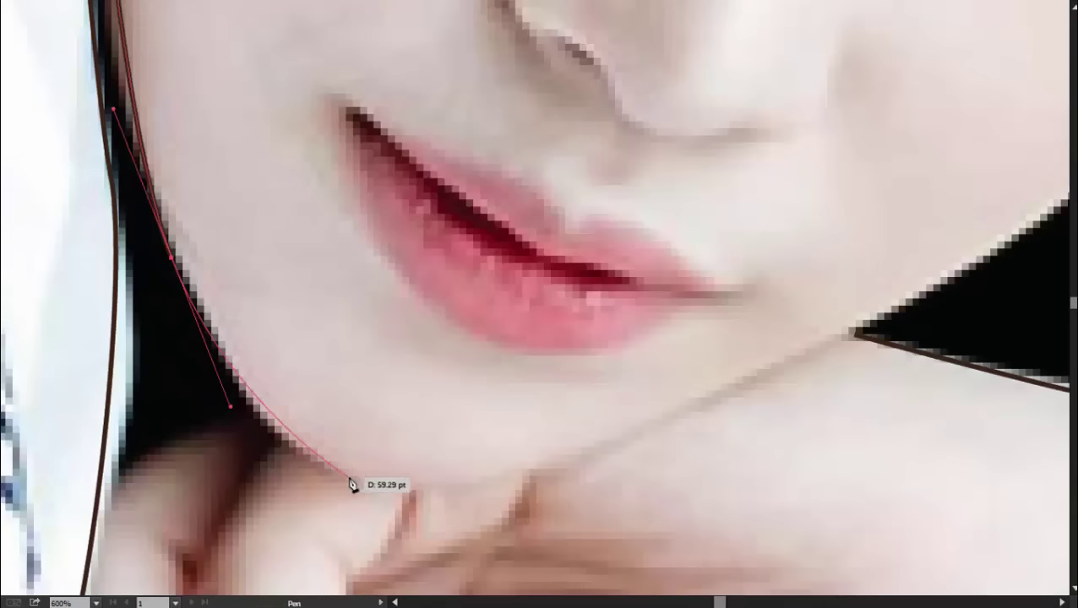
drag(618, 443, 692, 411)
key(space)
drag(778, 370, 495, 484)
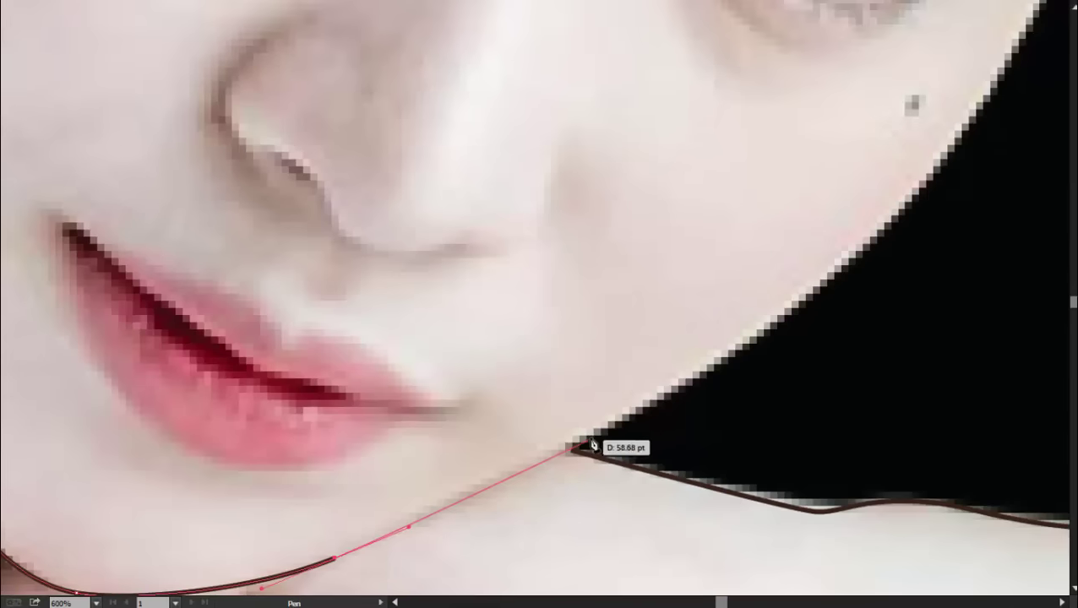
click(570, 452)
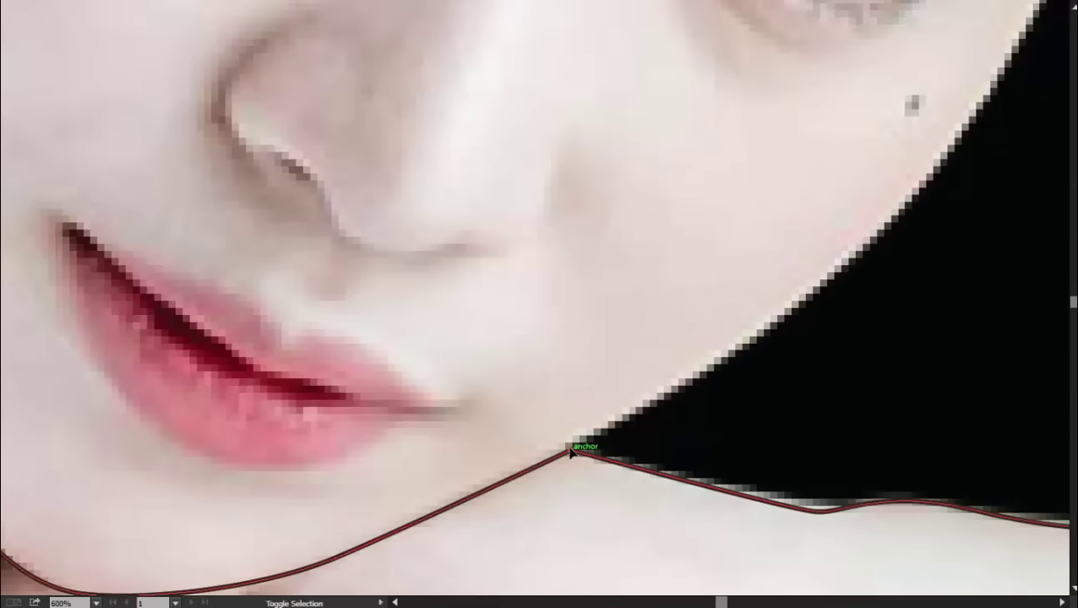
- Continue the face outline up the jawline and cheek and along the hairline
click(870, 249)
scroll(870, 249, down, 3)
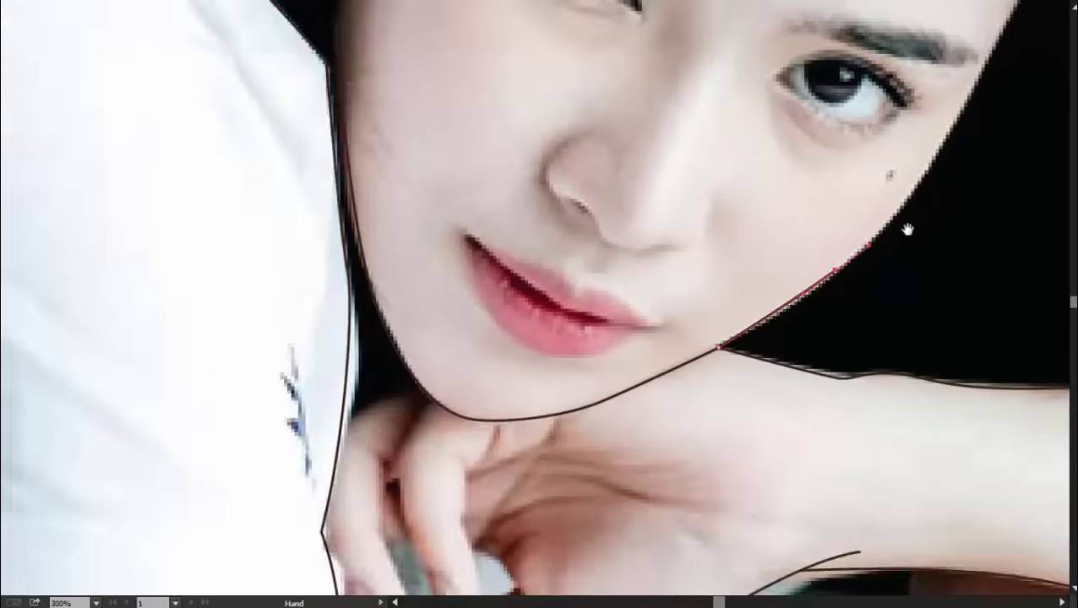
scroll(692, 353, up, 2)
click(646, 393)
click(683, 325)
scroll(720, 281, up, 3)
click(699, 350)
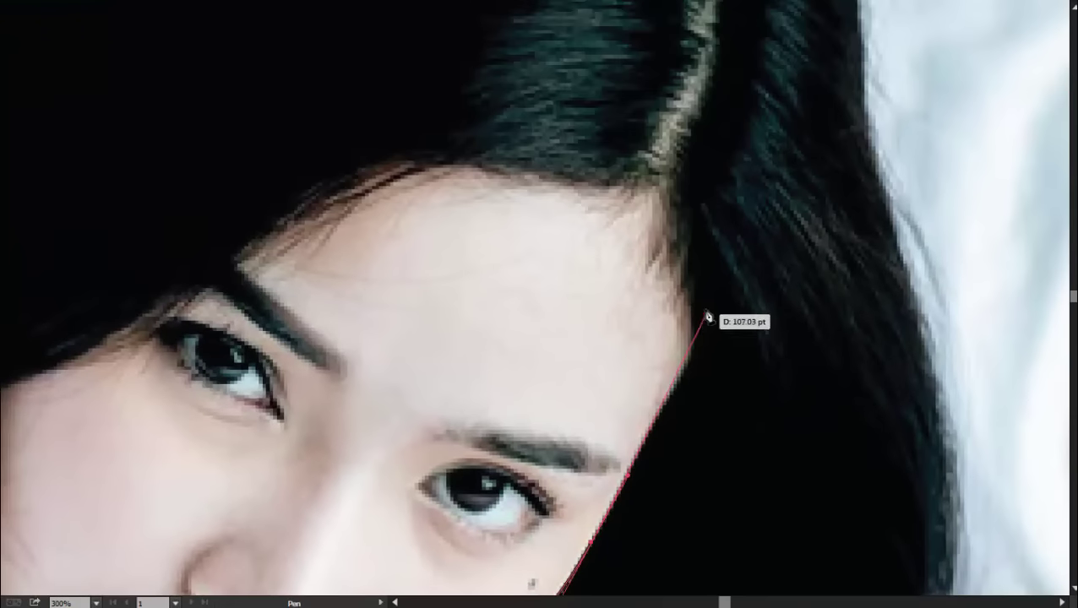
click(734, 229)
scroll(734, 229, down, 3)
- Curve the outline over the forehead and top of the head, close it, and deselect
drag(692, 144, 627, 140)
drag(557, 157, 534, 174)
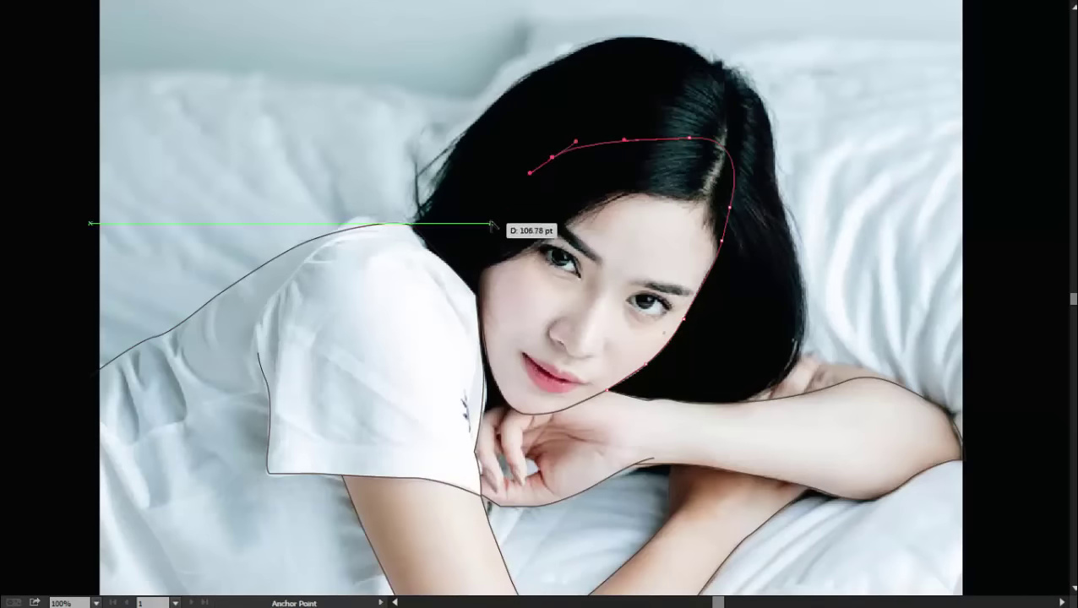
scroll(498, 228, up, 1)
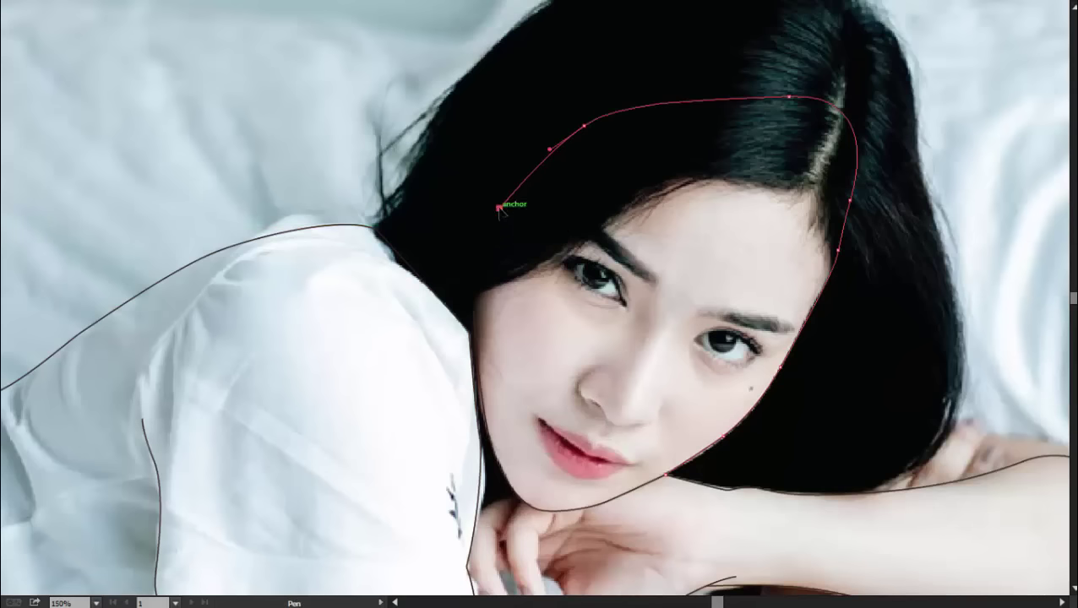
drag(498, 207, 480, 314)
ctrl+click(596, 371)
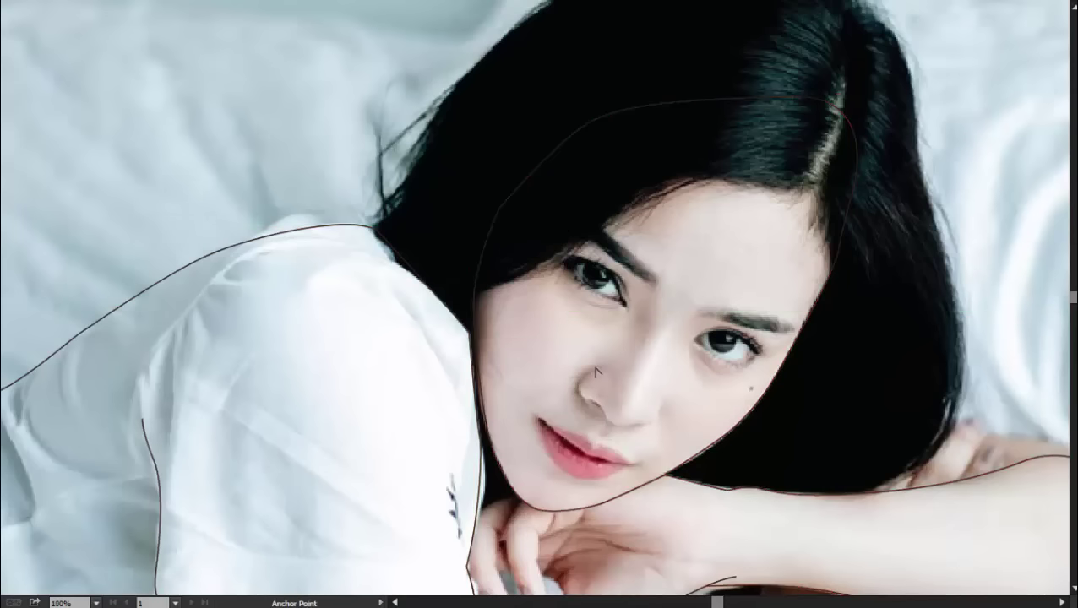
scroll(574, 363, down, 1)
scroll(566, 363, up, 1)
scroll(561, 363, up, 1)
- Trace the finger edges under the chin and close the outline at its start anchor
scroll(558, 363, up, 3)
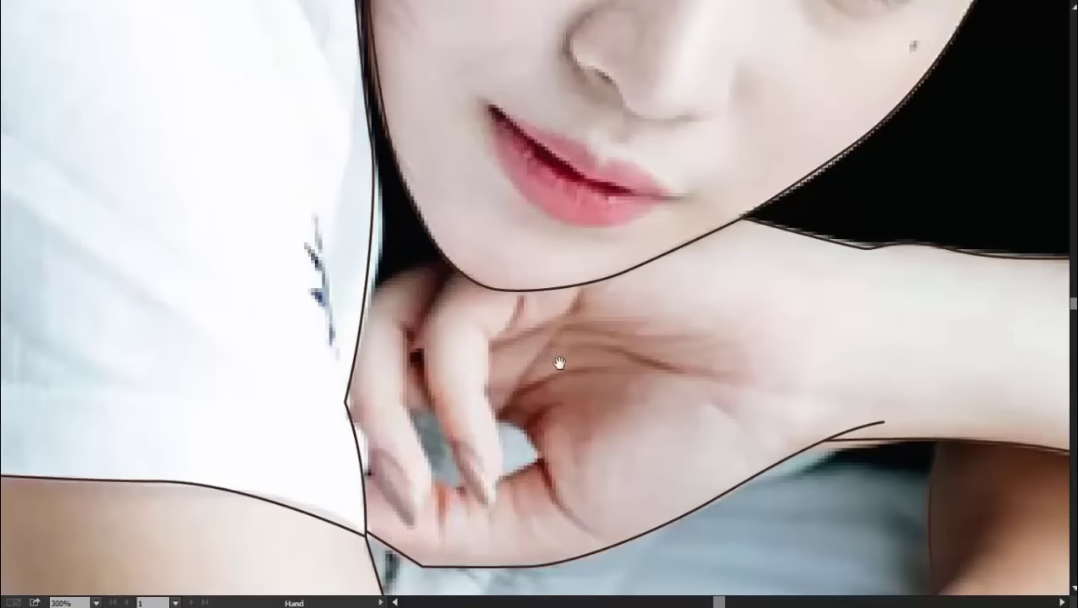
scroll(473, 273, up, 1)
click(414, 309)
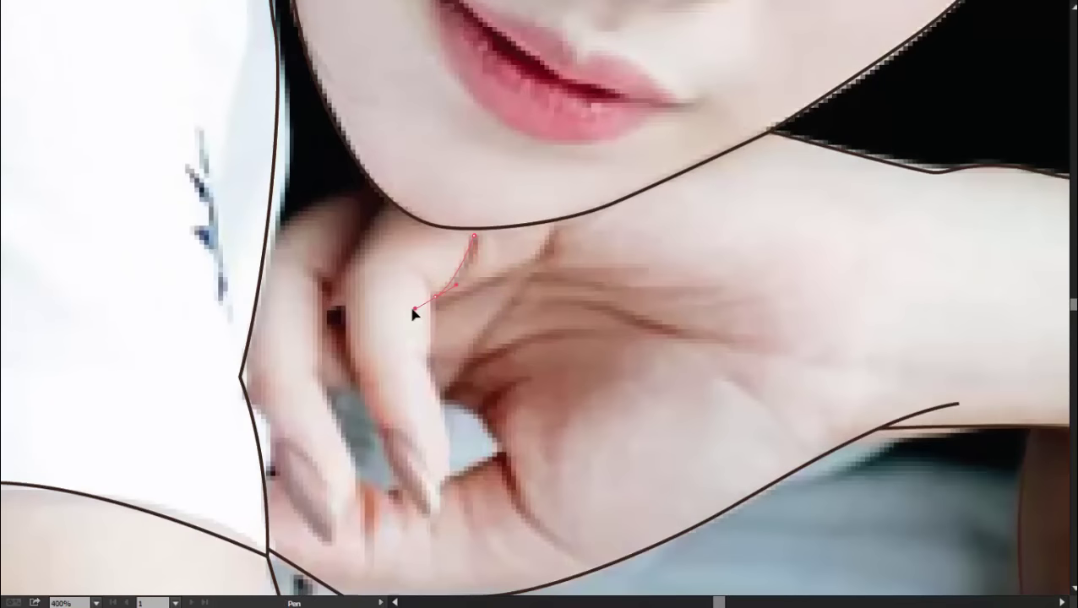
click(437, 365)
scroll(473, 397, down, 1)
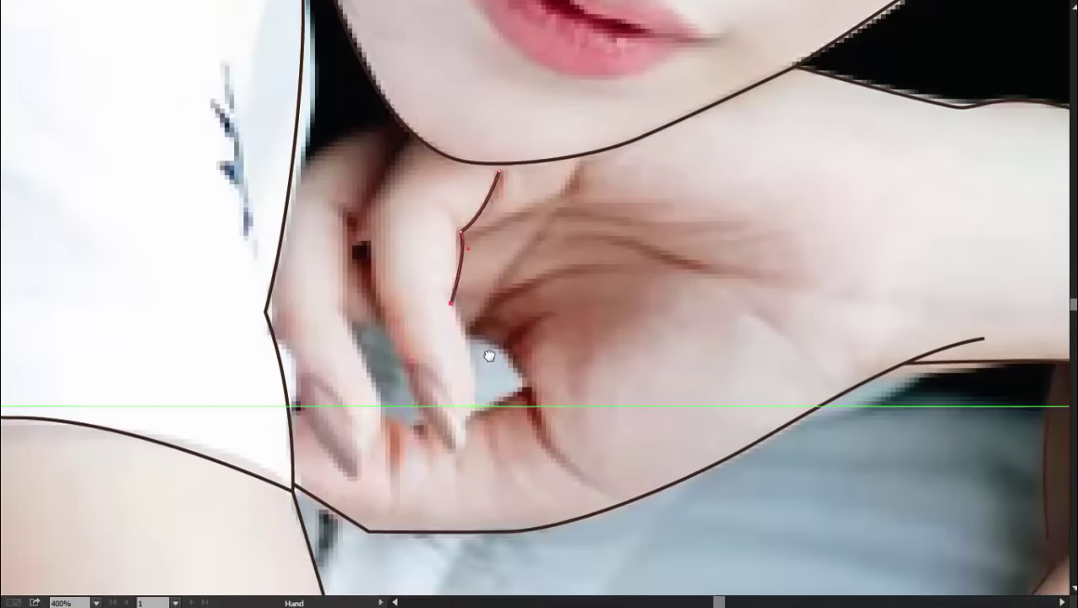
scroll(488, 359, up, 1)
drag(493, 369, 474, 416)
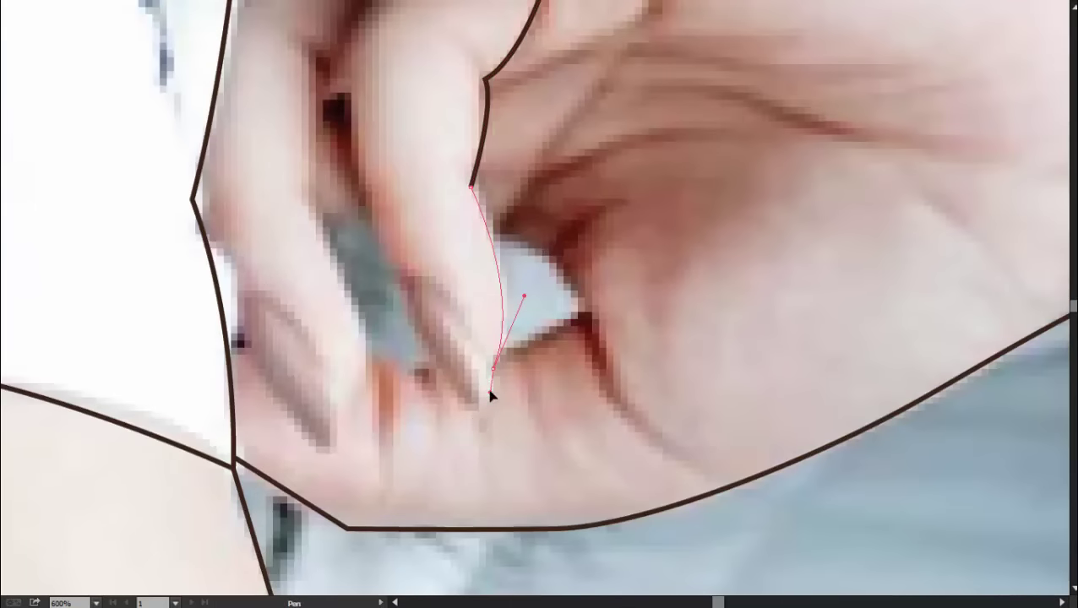
click(476, 413)
drag(361, 190, 408, 418)
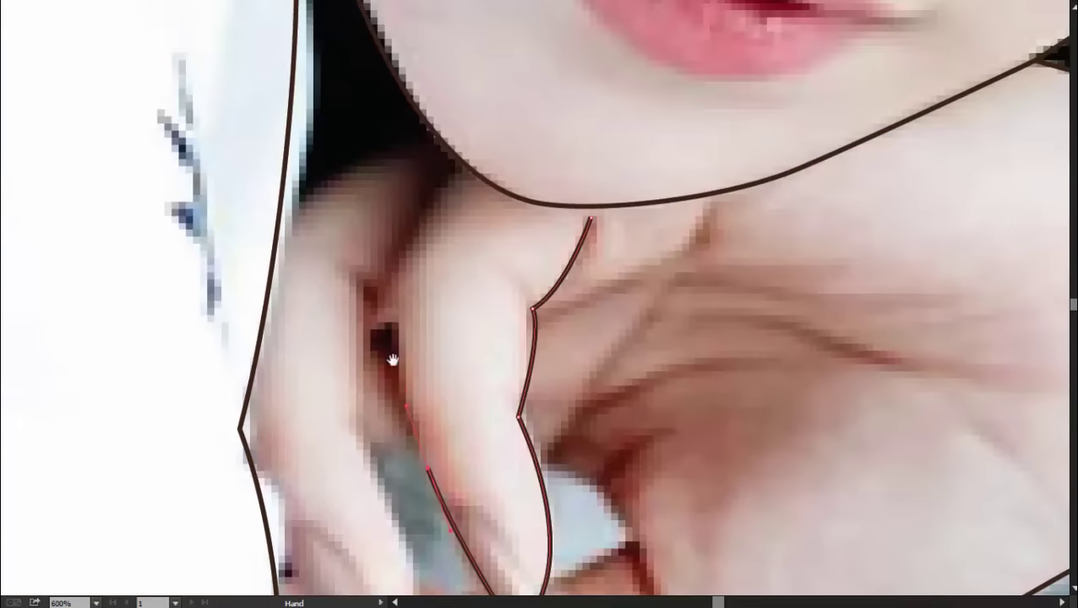
drag(388, 282, 392, 249)
click(469, 173)
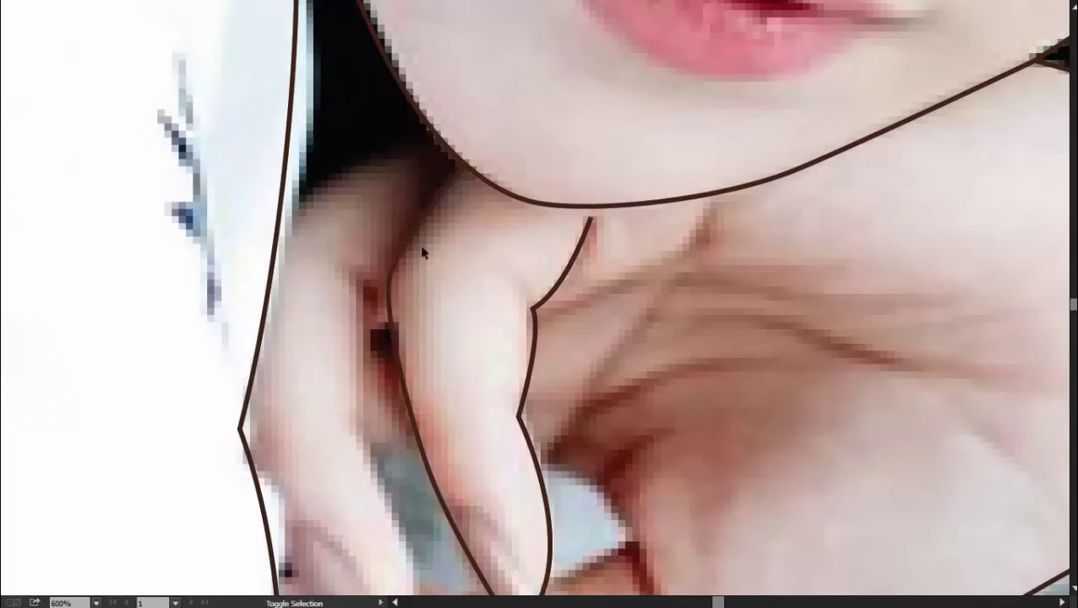
- Draw a curved crease stroke across the palm
mouse_move(582, 509)
mouse_down()
mouse_move(425, 259)
mouse_move(397, 344)
mouse_up()
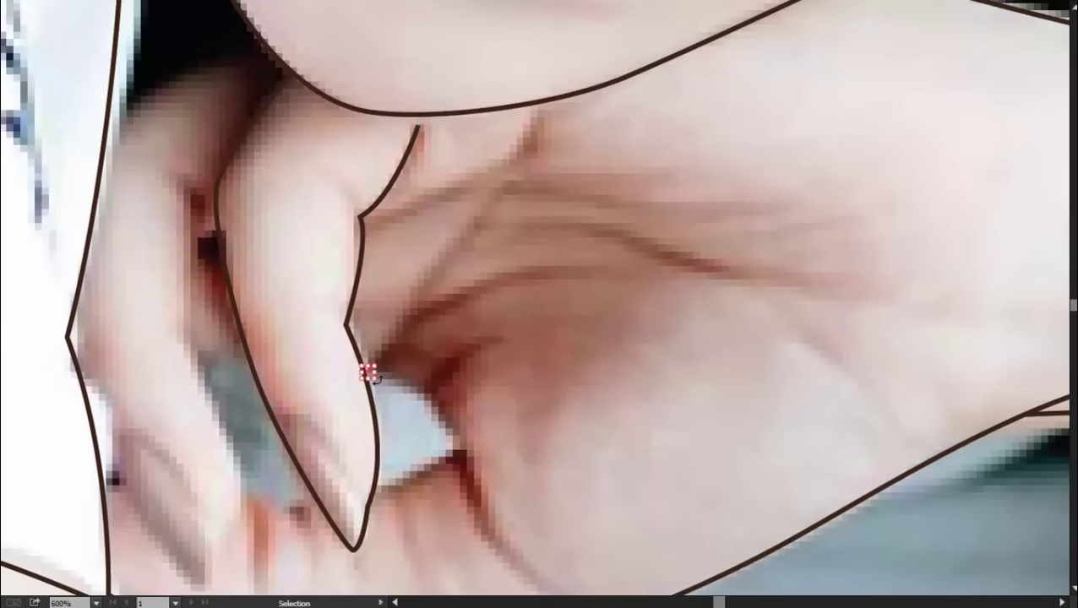
drag(604, 215, 606, 222)
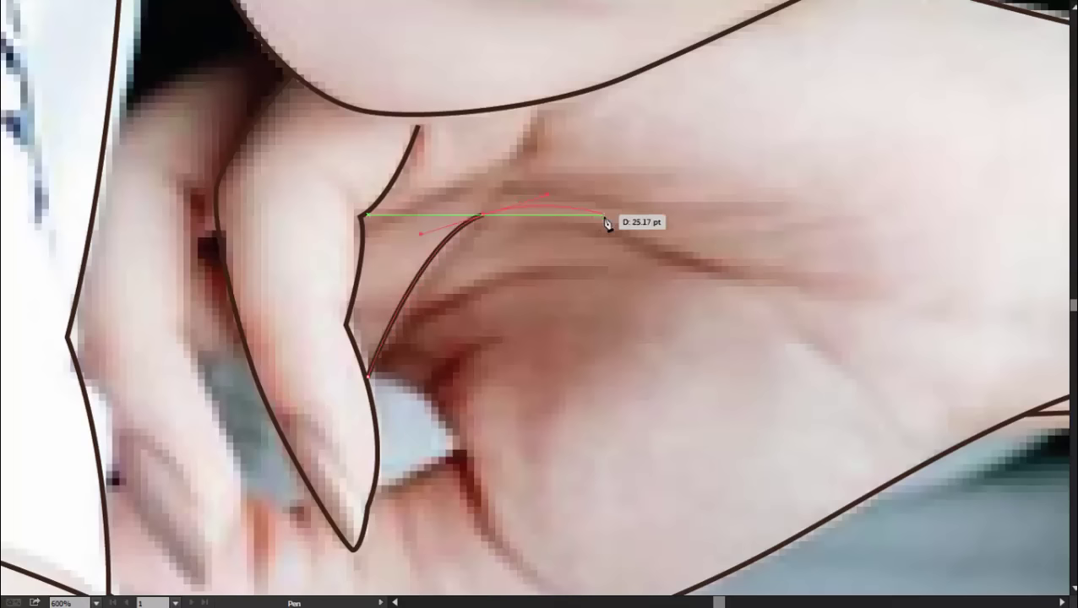
drag(452, 244, 589, 233)
mouse_move(667, 289)
mouse_down()
mouse_move(818, 293)
mouse_move(639, 285)
mouse_up()
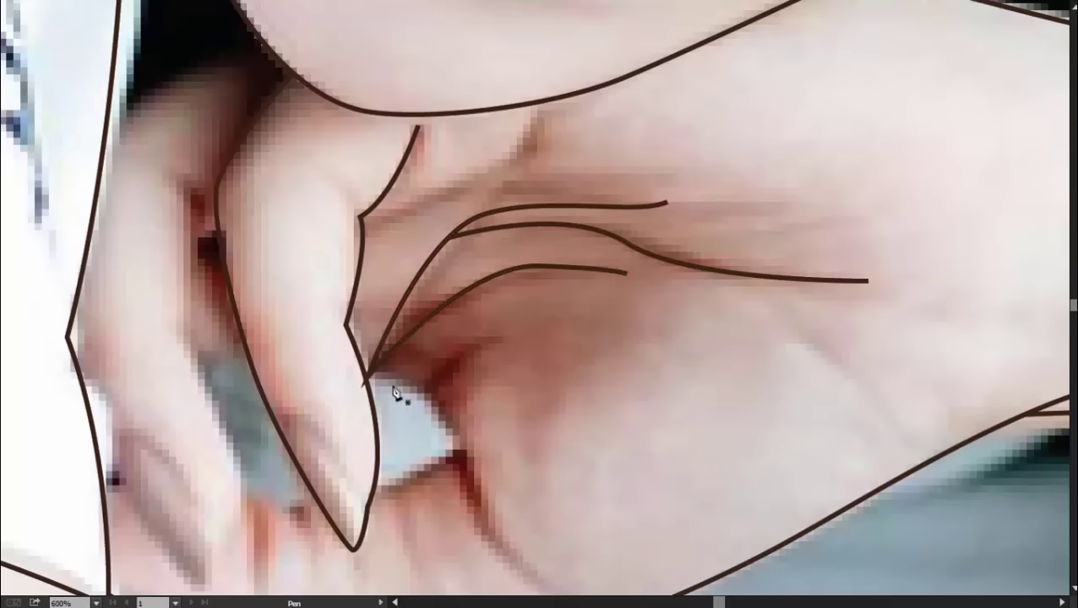
scroll(394, 392, up, 2)
- Add strokes along the gap between the fingers, ending at its lower point
drag(301, 297, 382, 301)
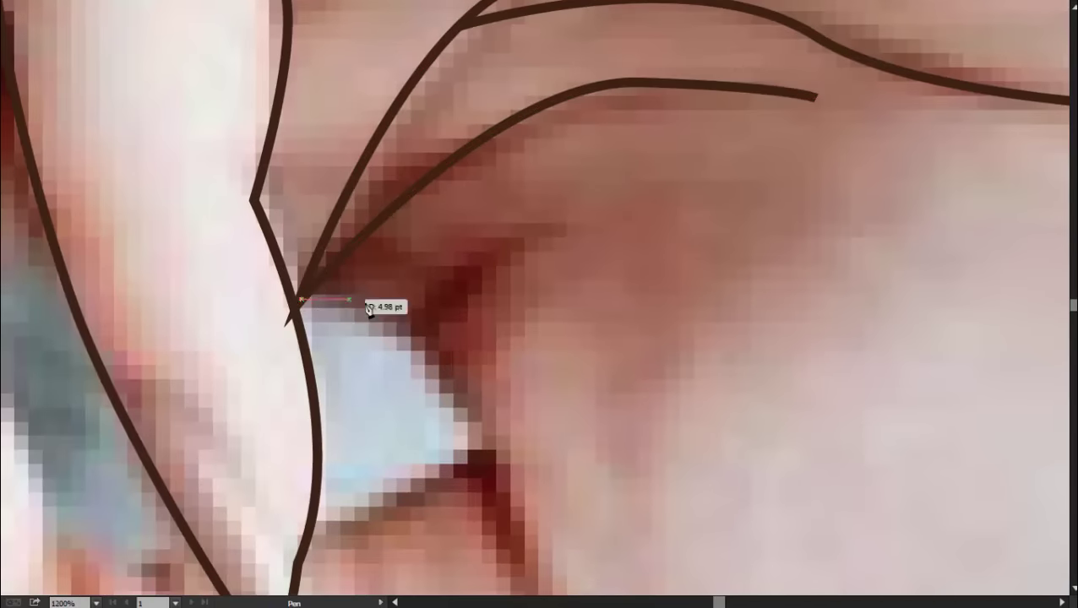
click(462, 410)
scroll(423, 309, down, 3)
drag(597, 519, 445, 354)
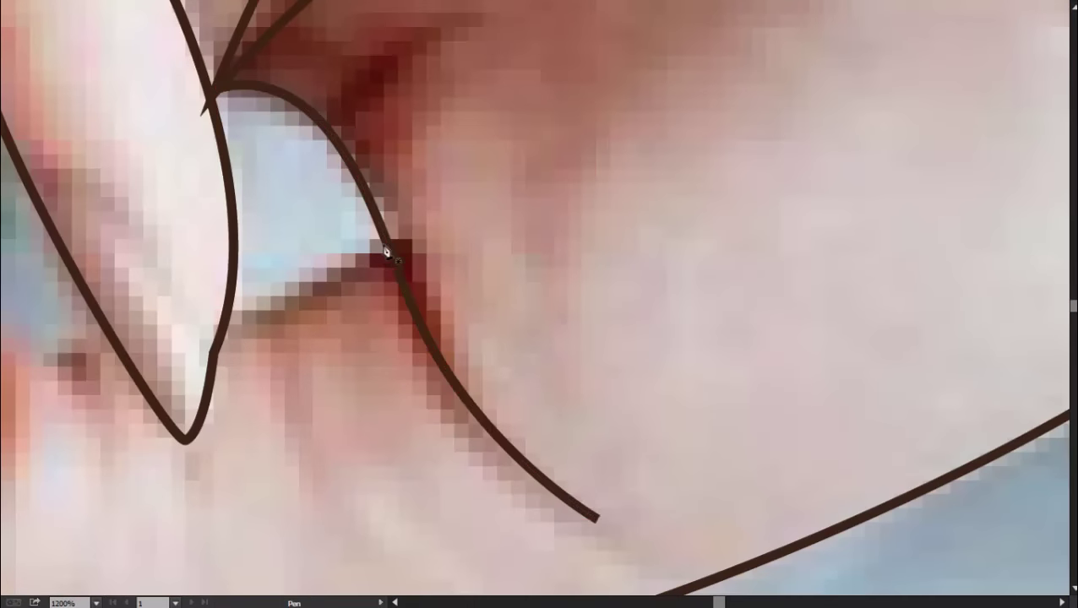
click(386, 252)
click(224, 336)
key(shift+c)
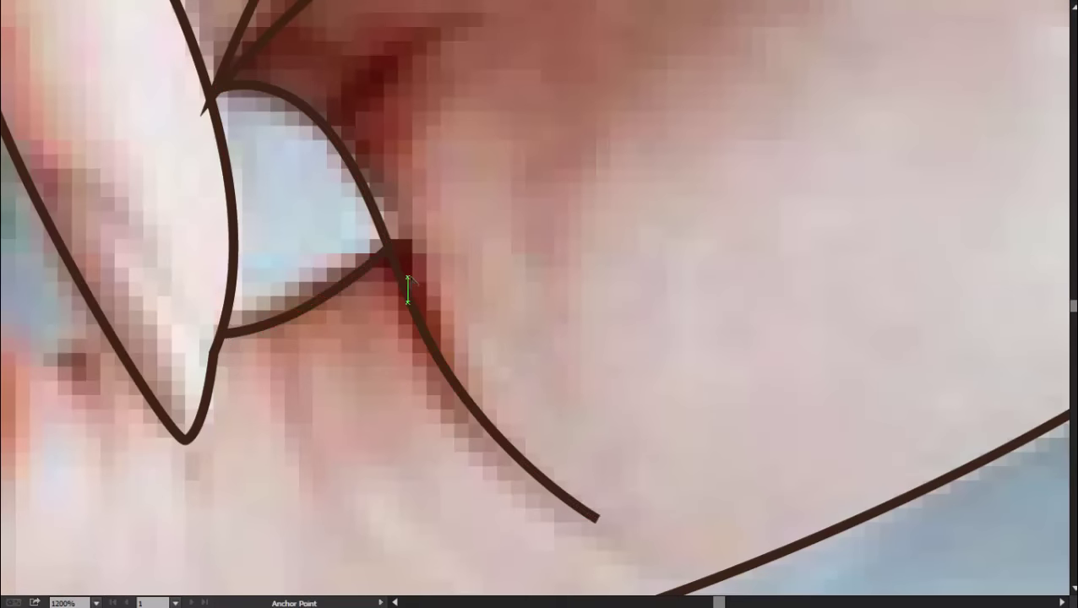
scroll(407, 288, down, 5)
scroll(595, 224, down, 2)
- Draw a curved bedsheet fold line along the crease up to the arm's edge
drag(595, 224, 557, 229)
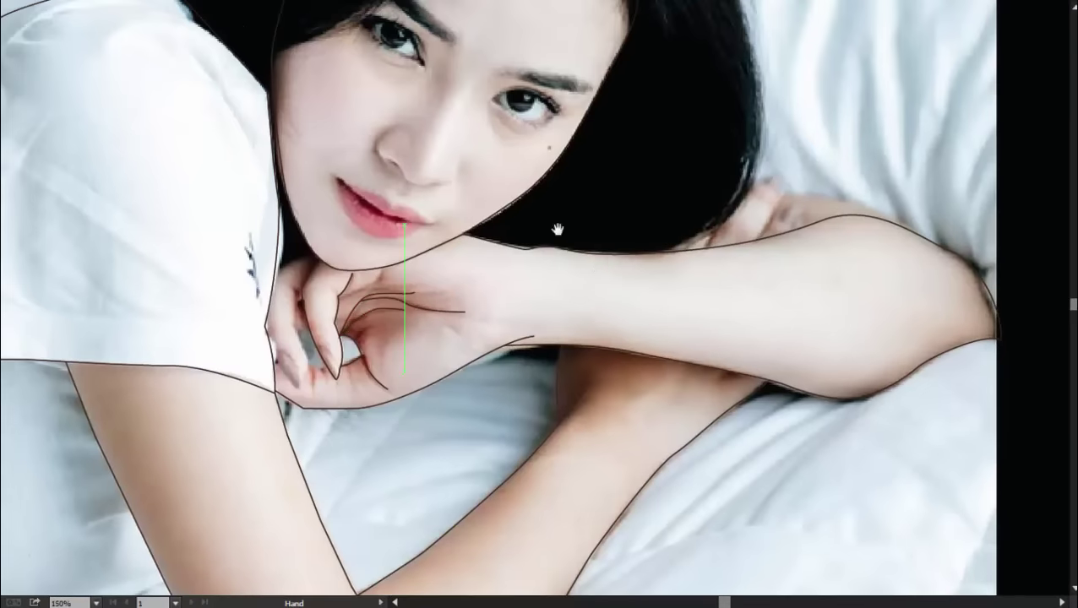
scroll(557, 229, down, 2)
scroll(457, 457, down, 2)
drag(457, 457, 292, 447)
scroll(224, 457, up, 5)
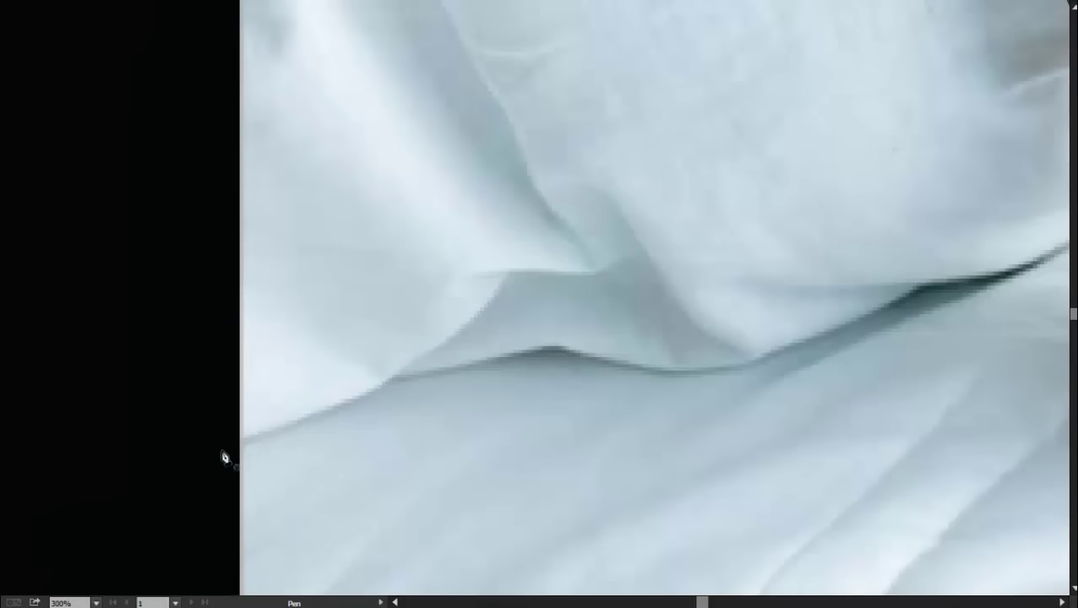
click(514, 272)
ctrl+click(498, 335)
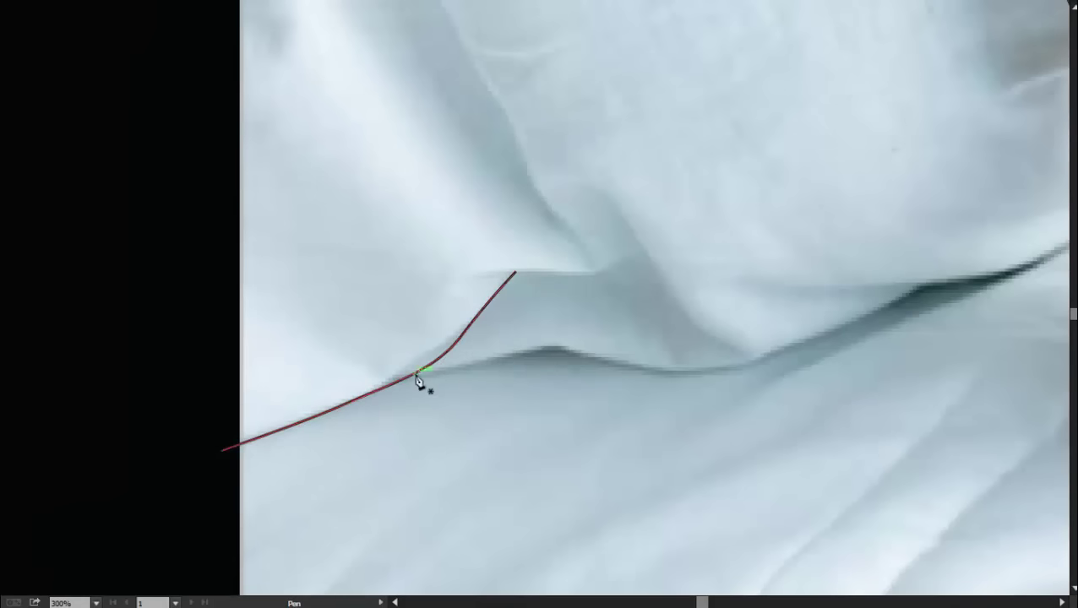
drag(670, 386, 470, 412)
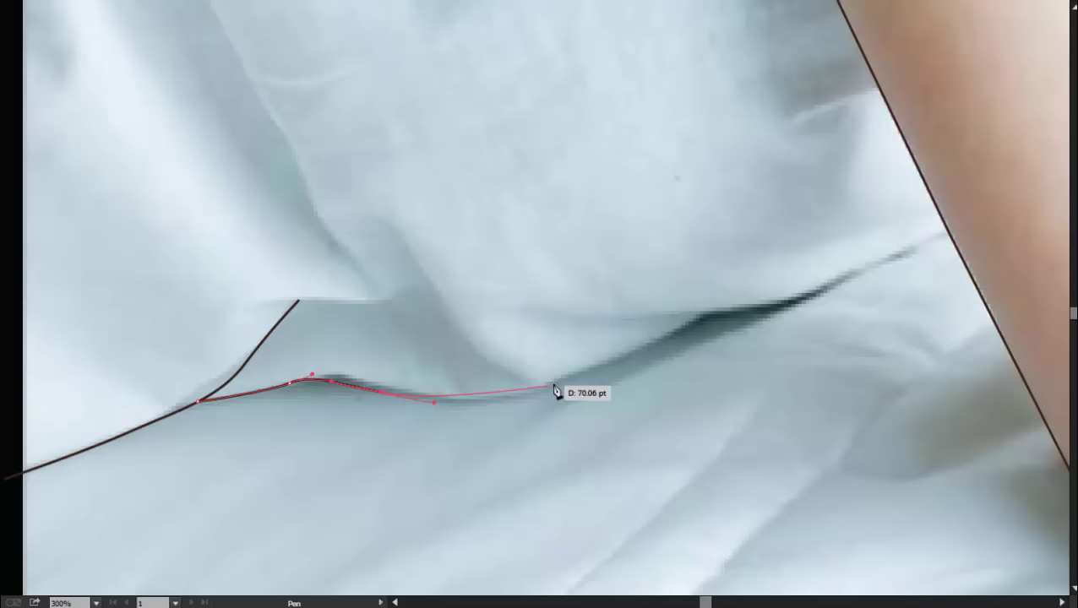
click(711, 318)
drag(711, 318, 479, 385)
click(589, 354)
click(699, 310)
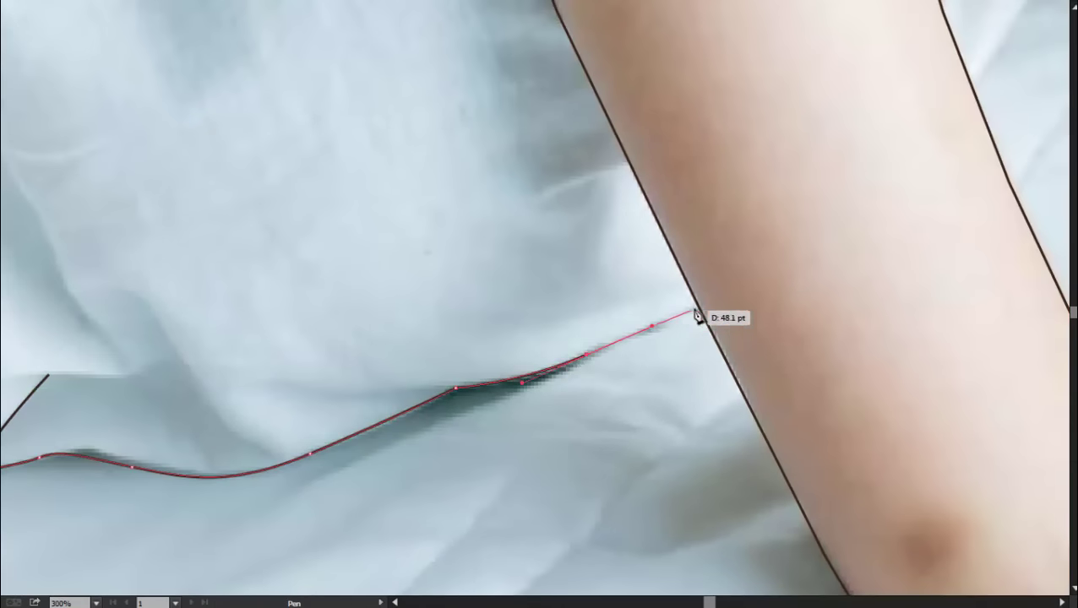
ctrl+click(597, 361)
- Add a second fold line and a short fold on the bedsheet
click(456, 388)
ctrl+click(253, 423)
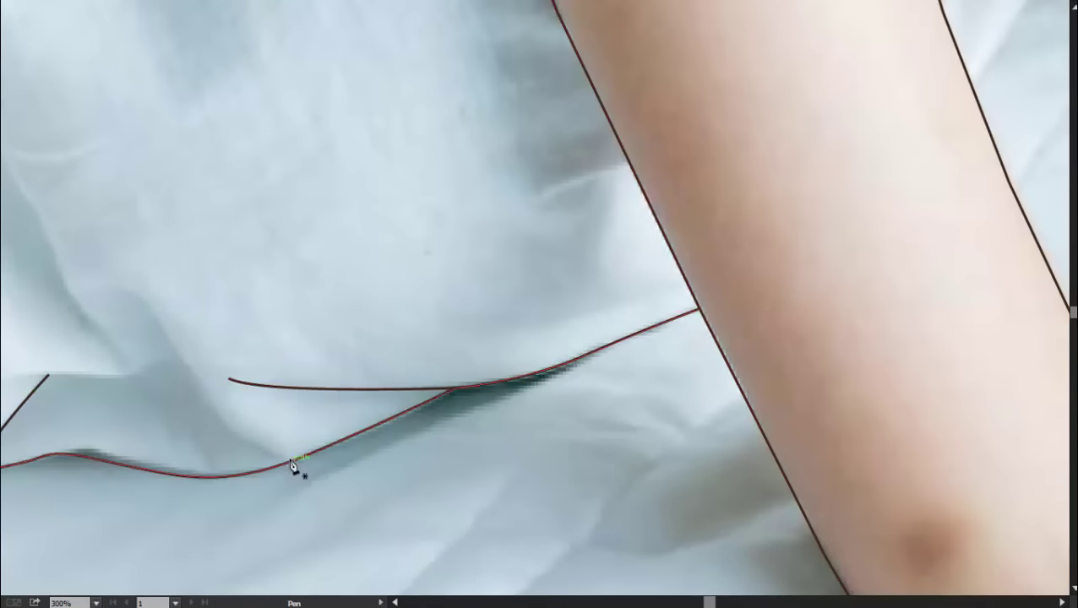
click(291, 465)
click(145, 301)
- Draw a fold line down the lower part of the shirt
key(ctrl+minus)
drag(369, 194, 380, 354)
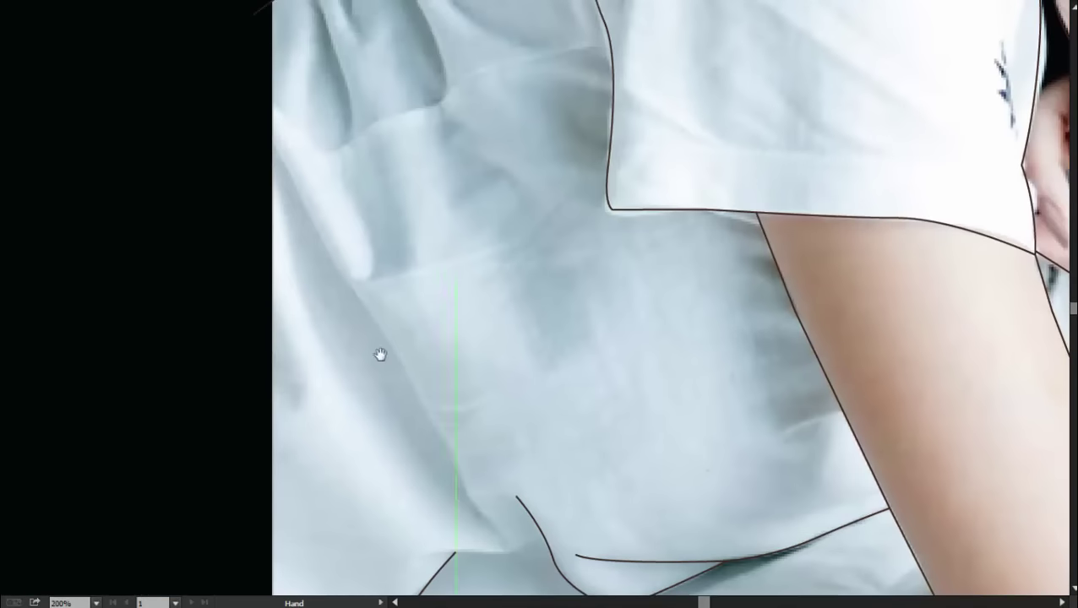
click(312, 213)
click(335, 261)
click(360, 310)
click(388, 342)
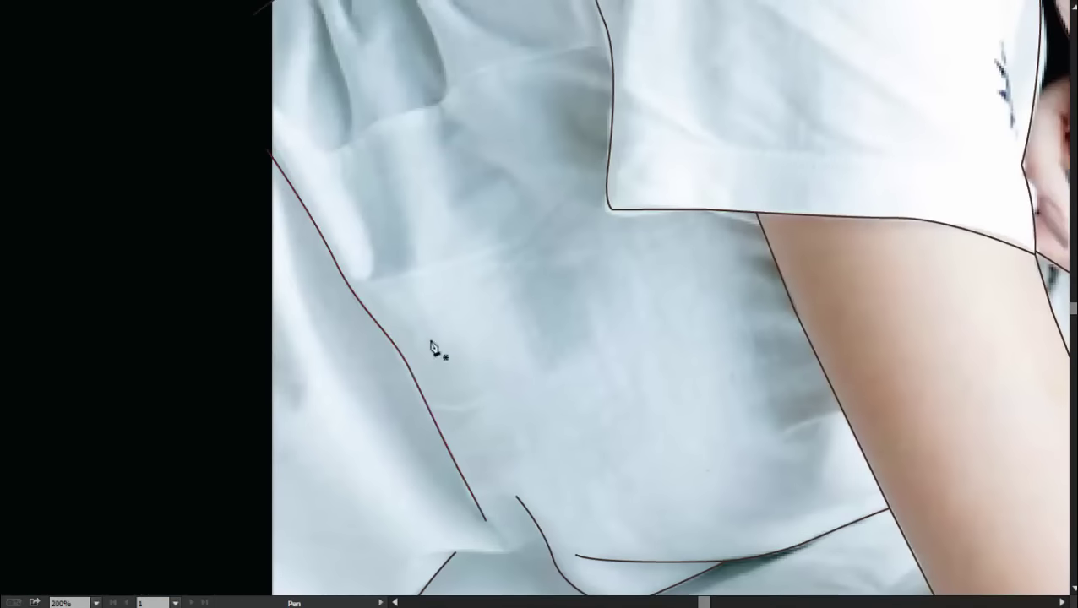
key(ctrl+0)
scroll(346, 283, up, 5)
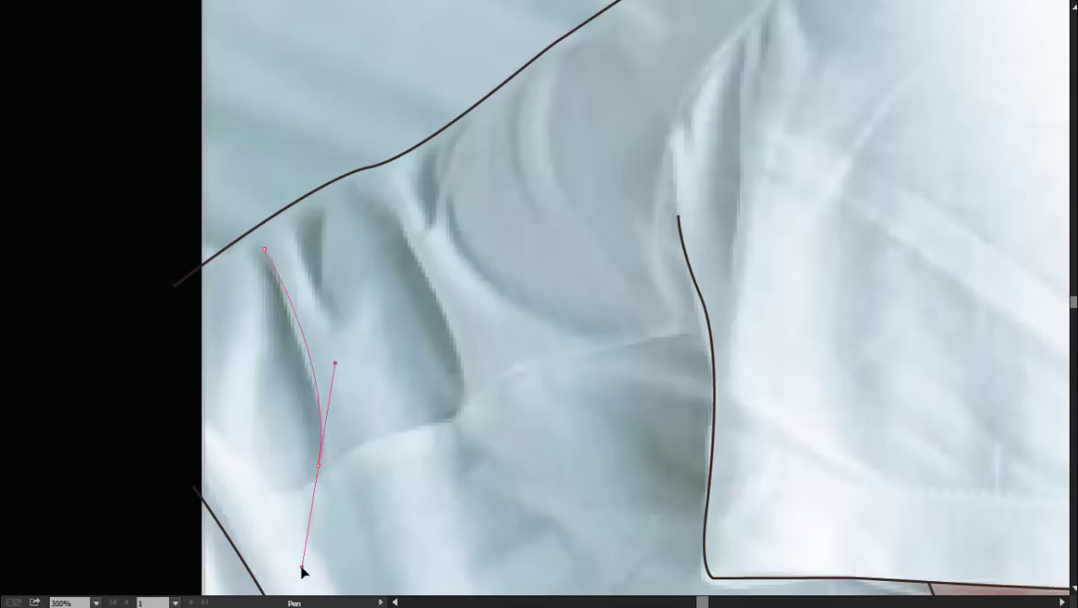
key(Escape)
- Trace the crease down the sleeve's shoulder seam and begin a curved line along the sleeve edge
scroll(397, 228, down, 3)
scroll(447, 315, up, 2)
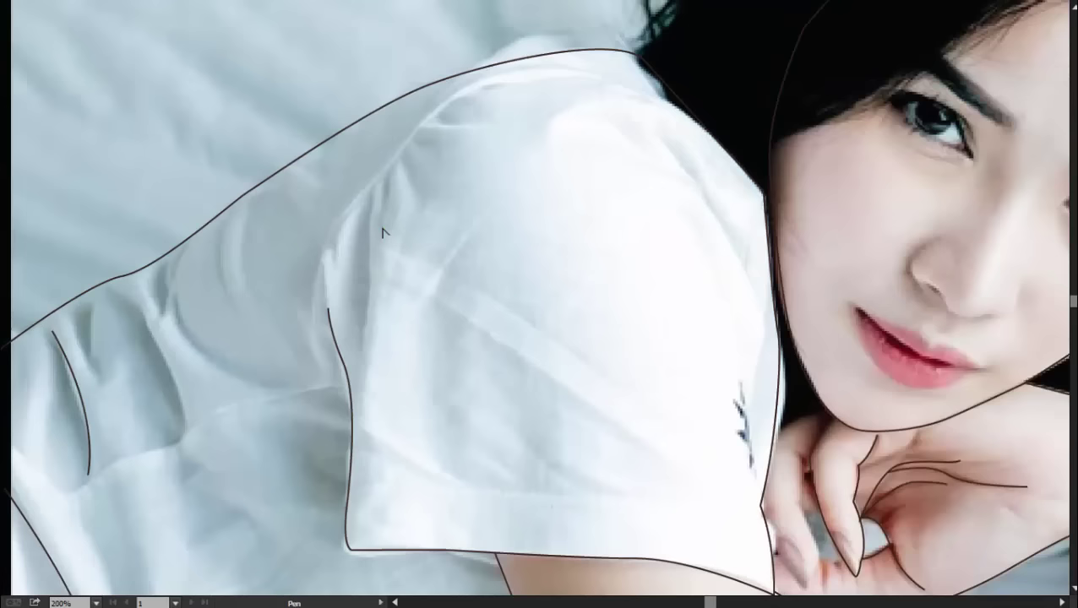
scroll(383, 232, up, 1)
click(409, 156)
click(397, 176)
click(390, 200)
click(365, 228)
click(341, 255)
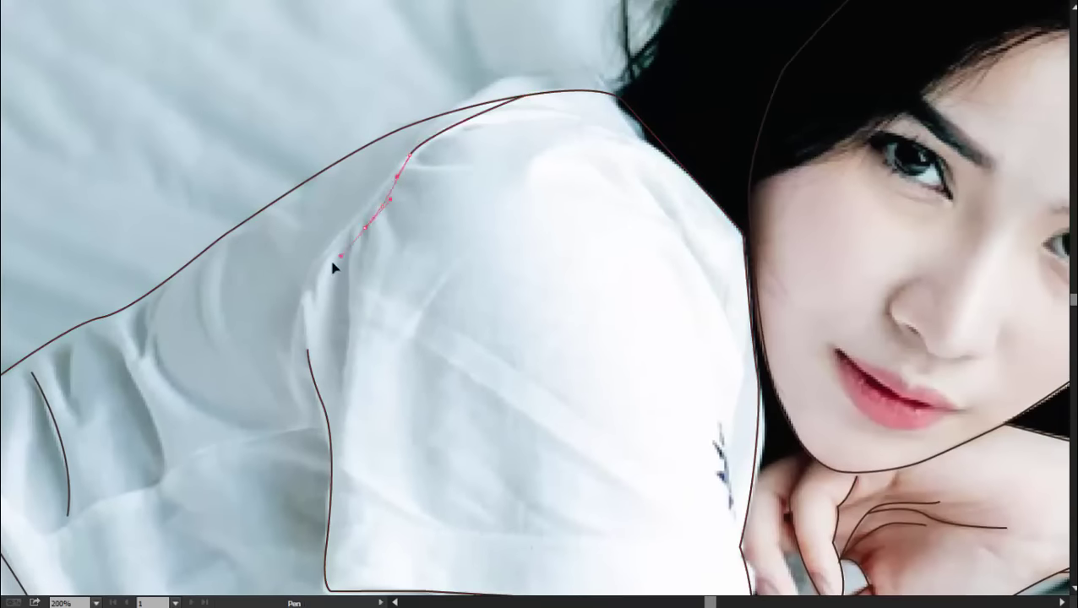
click(300, 363)
click(330, 443)
key(Escape)
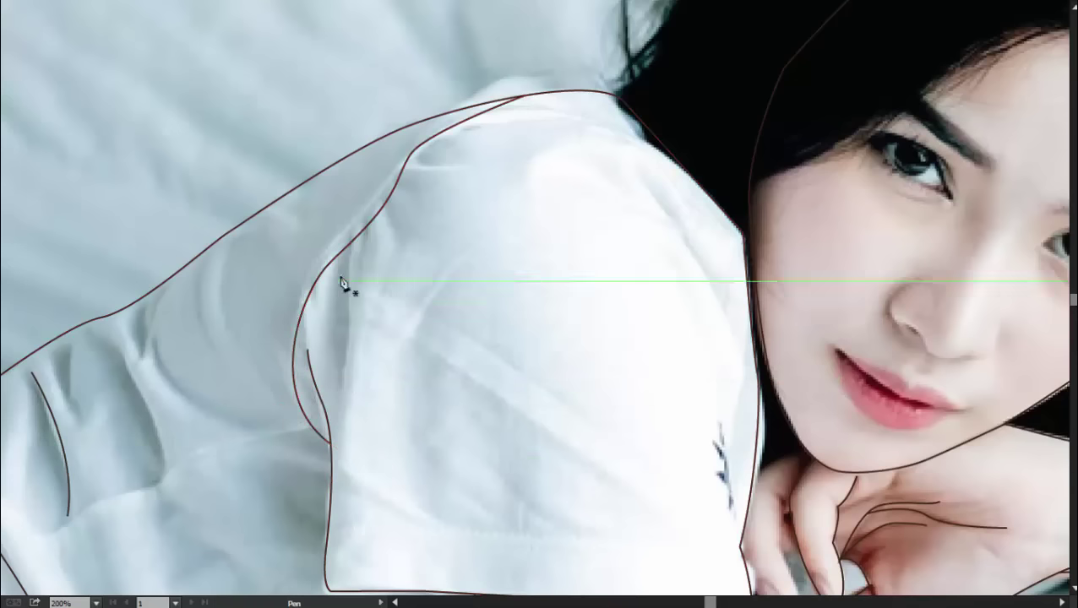
click(348, 245)
drag(348, 420, 325, 498)
- Extend the arm outline with a curved anchor toward the hair
scroll(397, 366, down, 3)
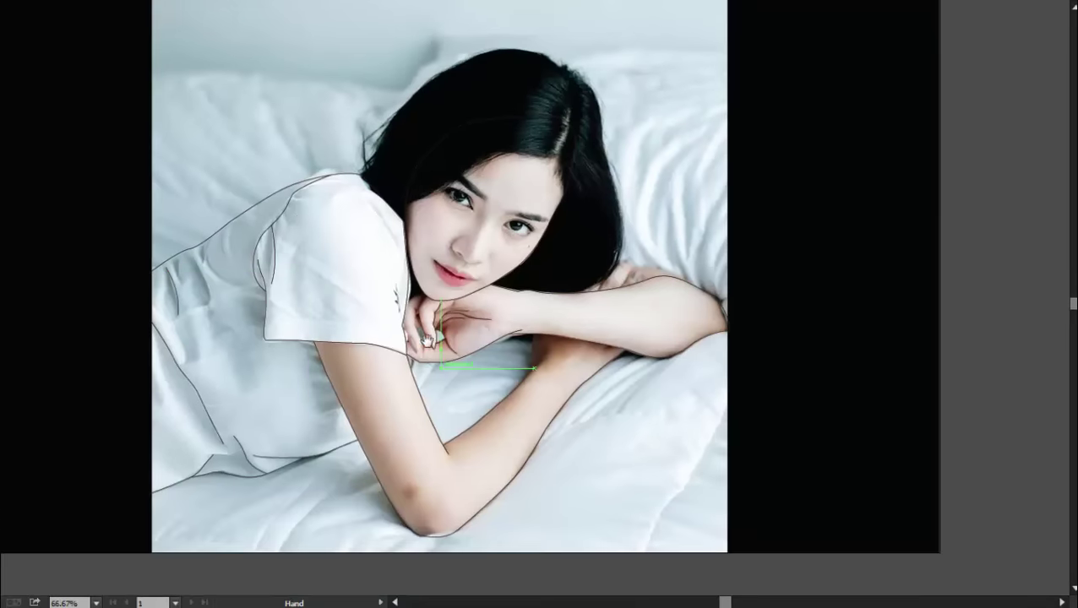
scroll(507, 338, up, 2)
scroll(549, 321, up, 1)
mouse_move(777, 169)
mouse_down()
mouse_move(650, 243)
mouse_move(612, 285)
mouse_up()
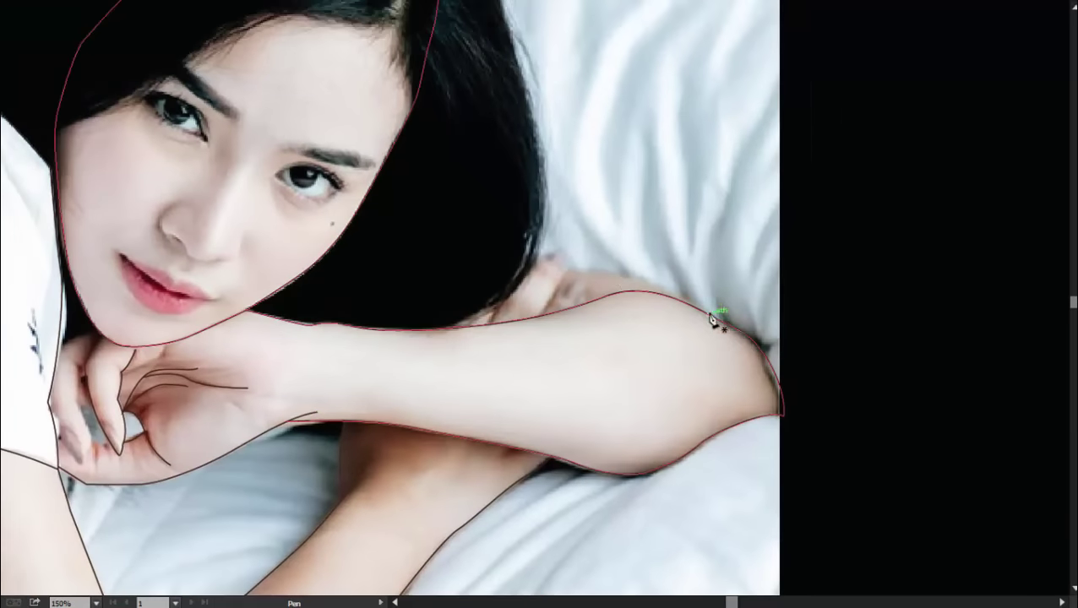
drag(707, 314, 574, 275)
- Leave full-screen mode with F so menus and panels show, then zoom into the hair
scroll(561, 269, up, 2)
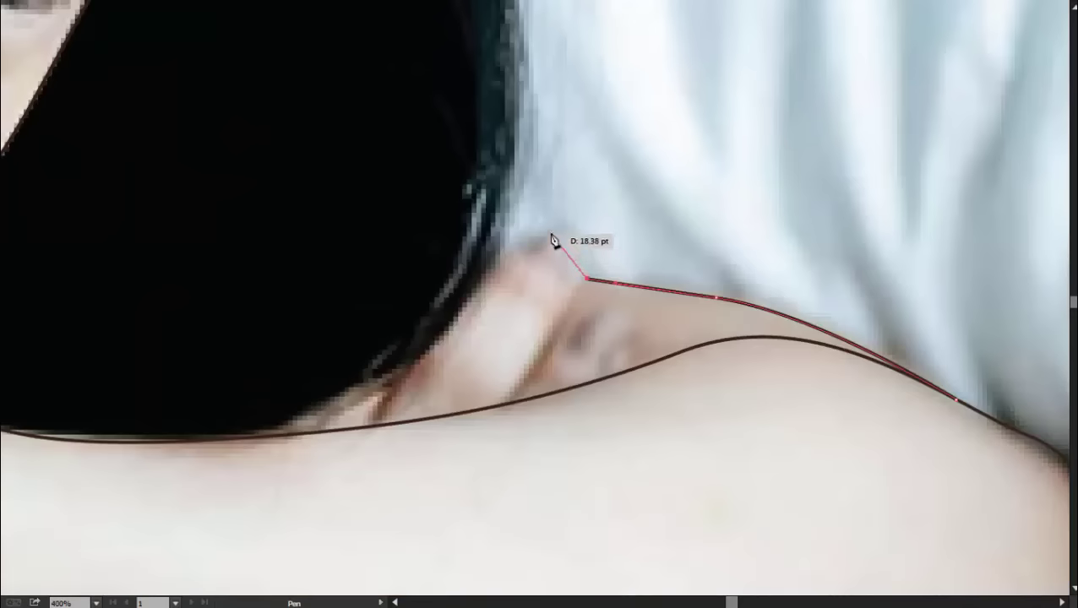
scroll(445, 244, down, 5)
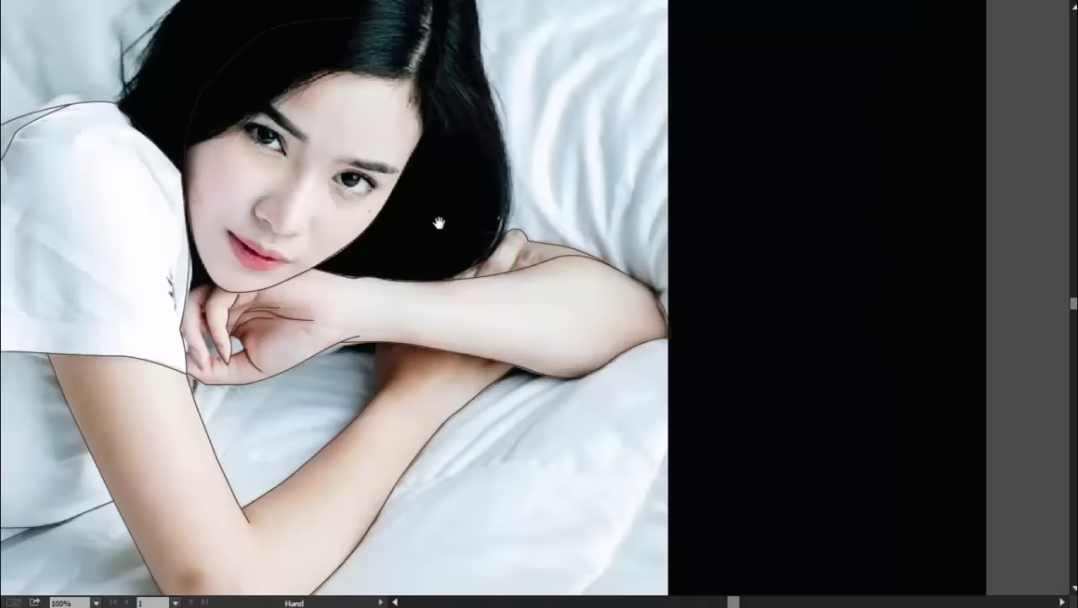
scroll(524, 262, up, 1)
scroll(589, 281, down, 1)
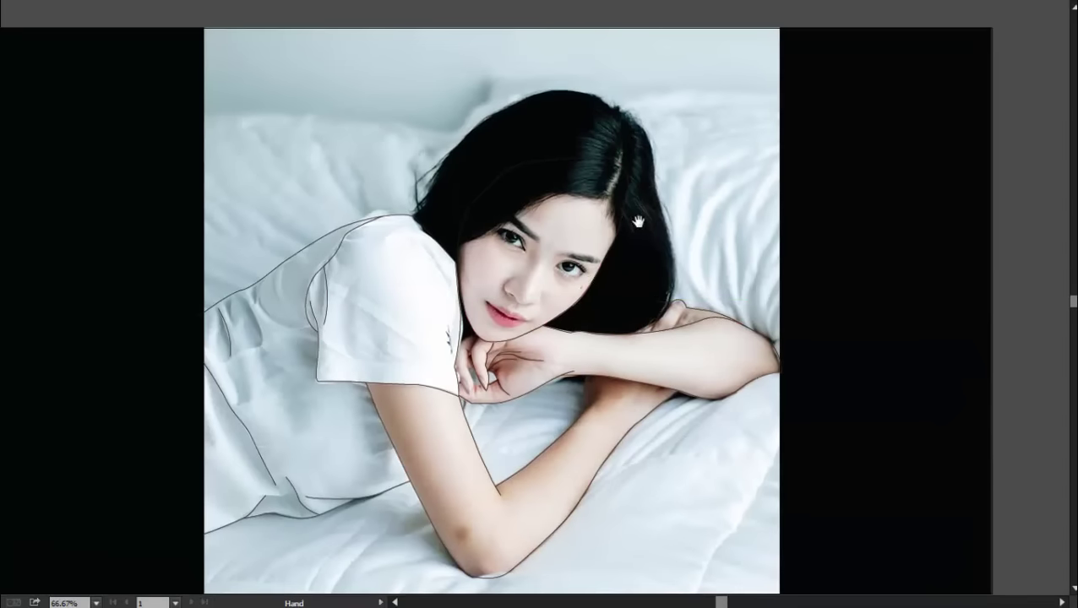
key(f)
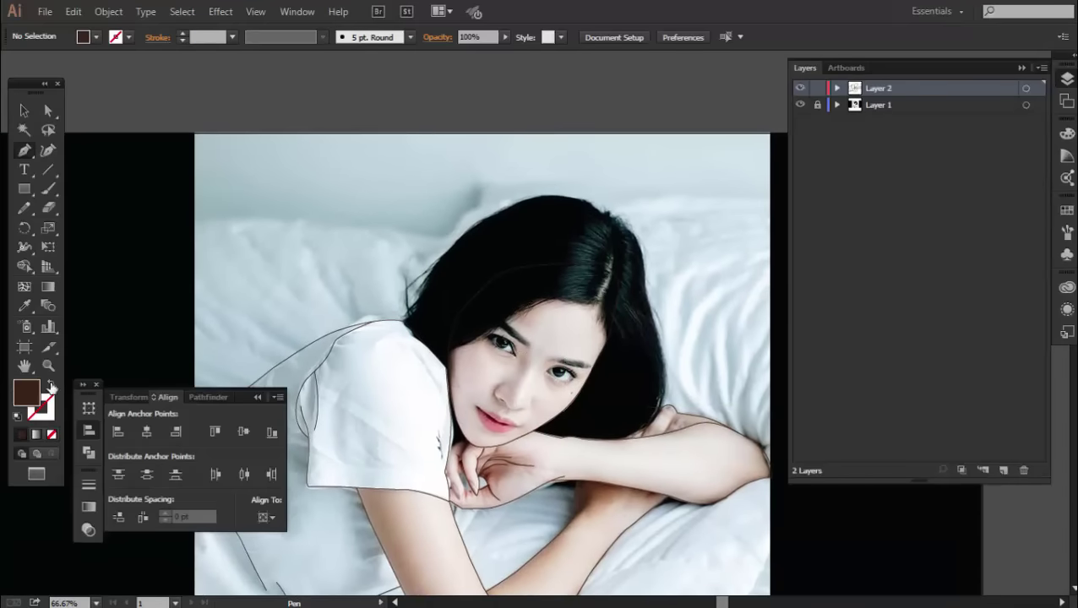
scroll(406, 319, up, 3)
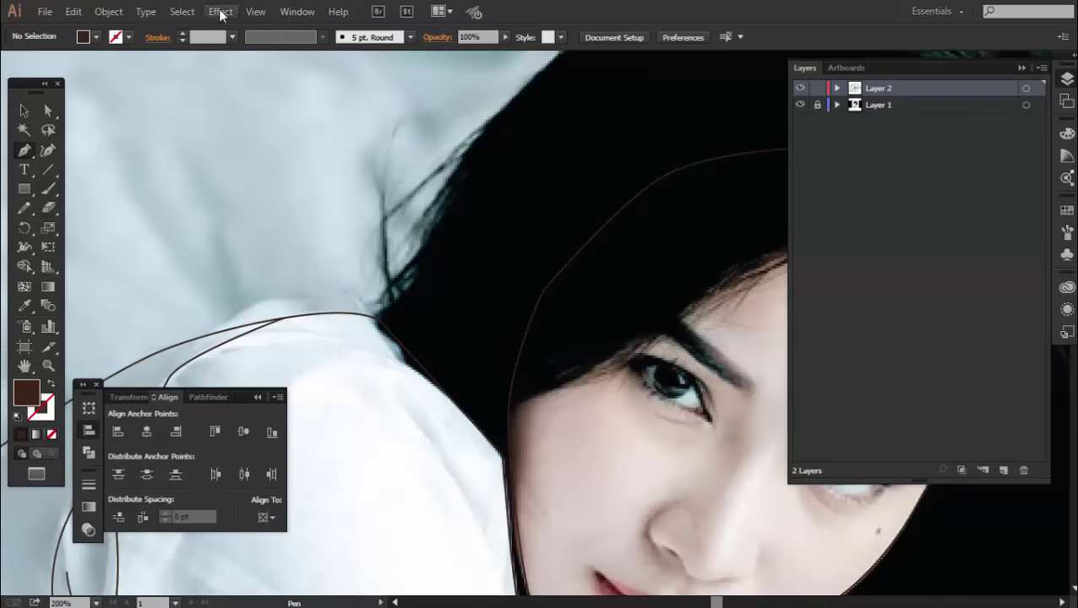
- Start the brown hair outline with curved anchors up to the top of the head, cornering one
click(255, 11)
click(329, 488)
click(368, 323)
drag(467, 169, 417, 257)
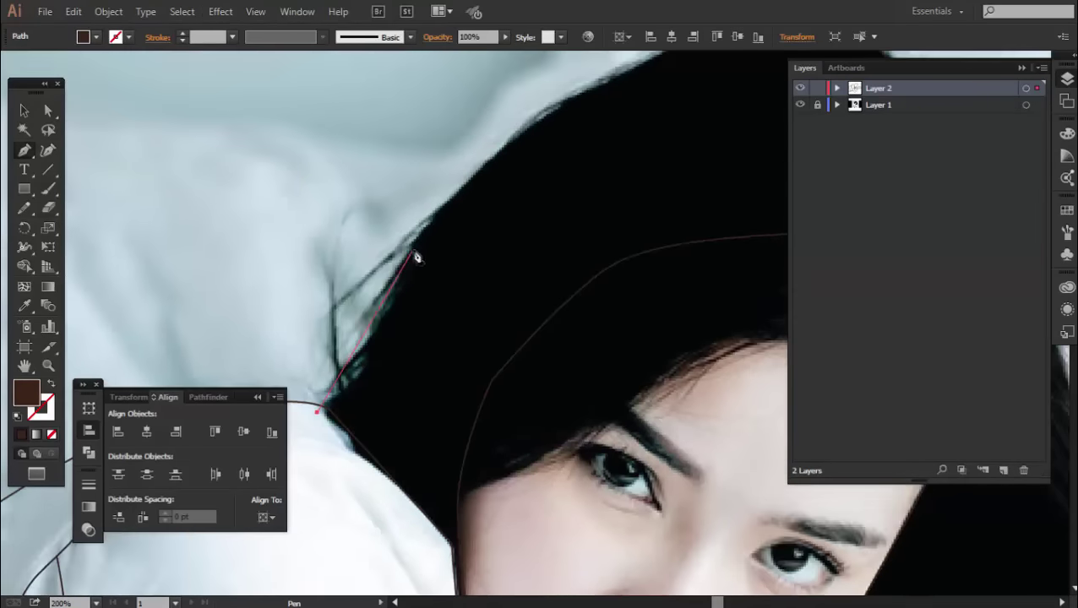
drag(366, 287, 315, 329)
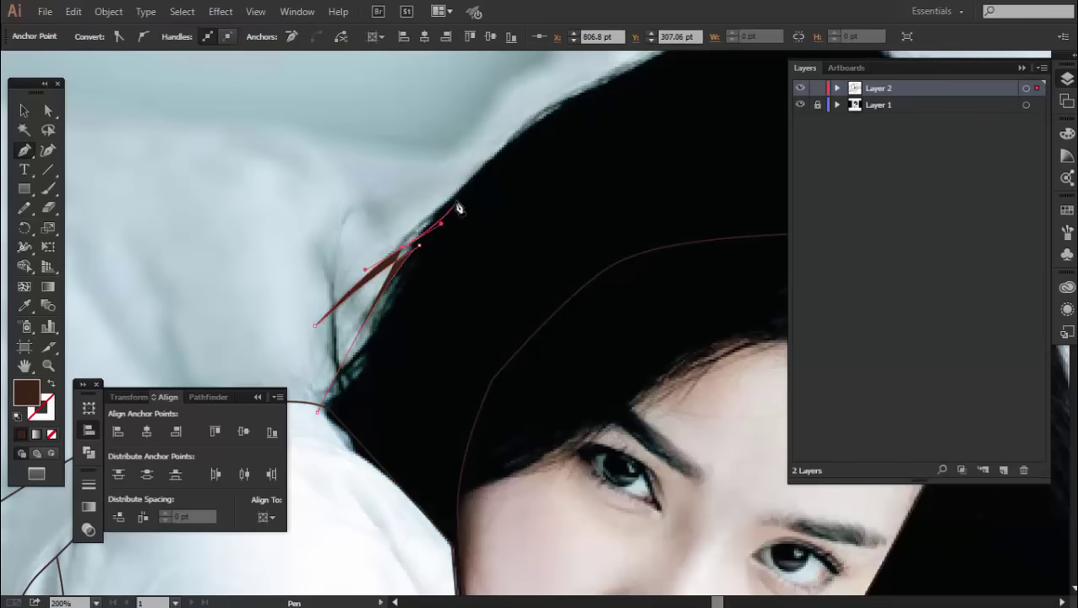
drag(457, 212, 351, 304)
drag(512, 209, 355, 316)
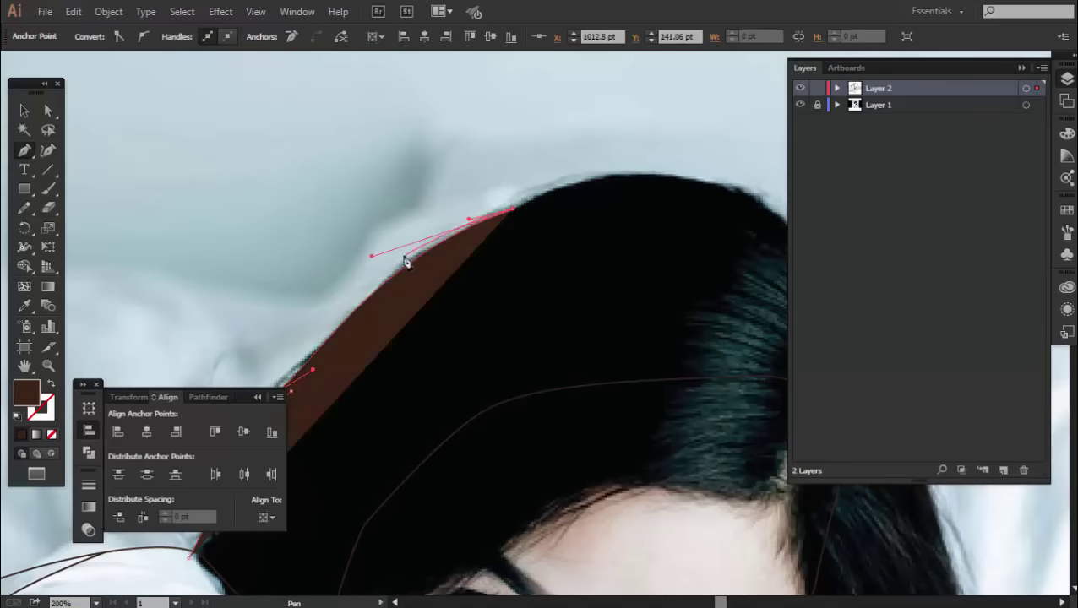
drag(416, 237, 227, 321)
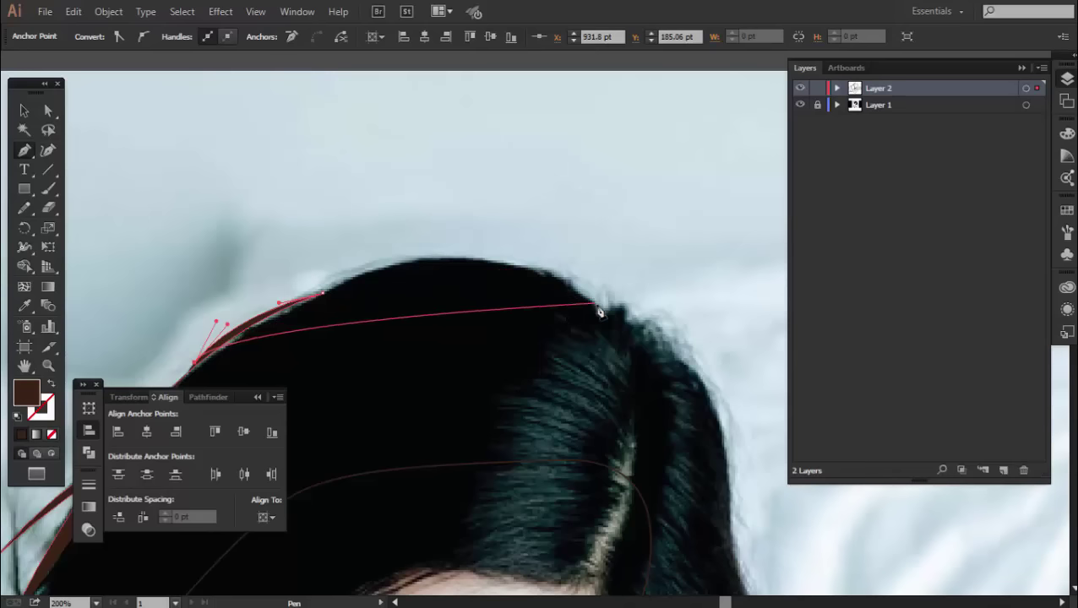
drag(603, 310, 751, 450)
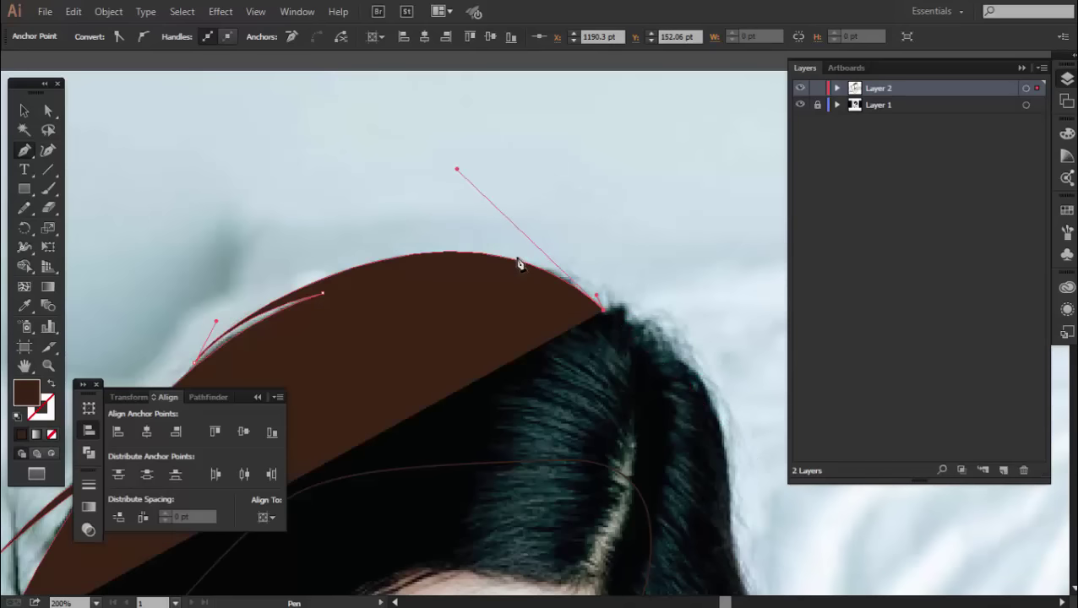
click(604, 311)
- Continue the hair outline over the crown and down its right edge, ending on a corner
scroll(540, 262, up, 2)
drag(414, 217, 417, 224)
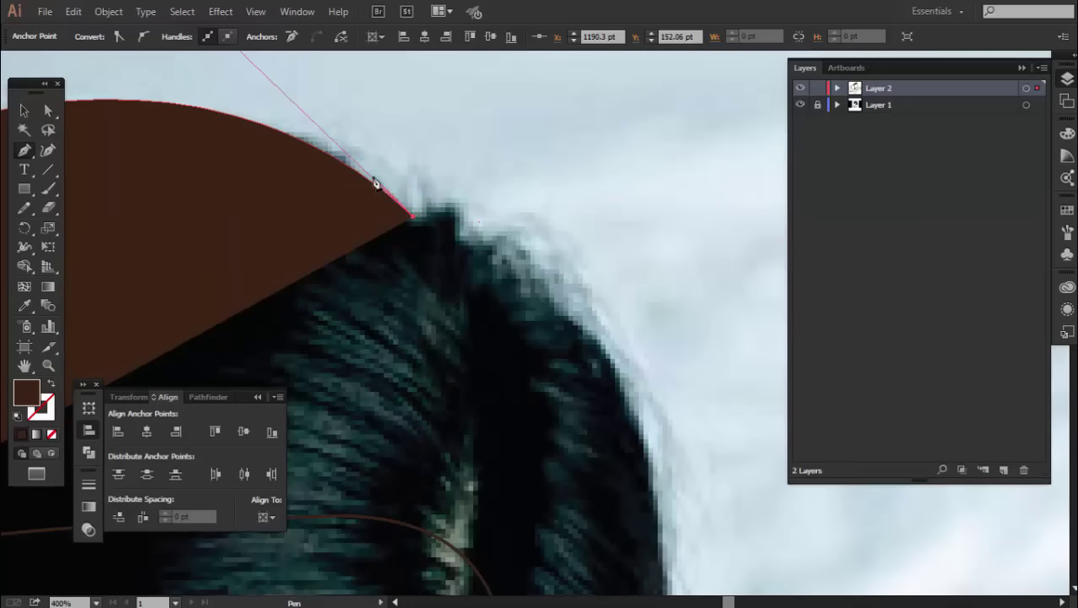
drag(457, 241, 376, 152)
mouse_move(530, 258)
mouse_down()
mouse_move(578, 400)
mouse_move(441, 188)
mouse_up()
scroll(507, 236, down, 3)
drag(457, 228, 549, 440)
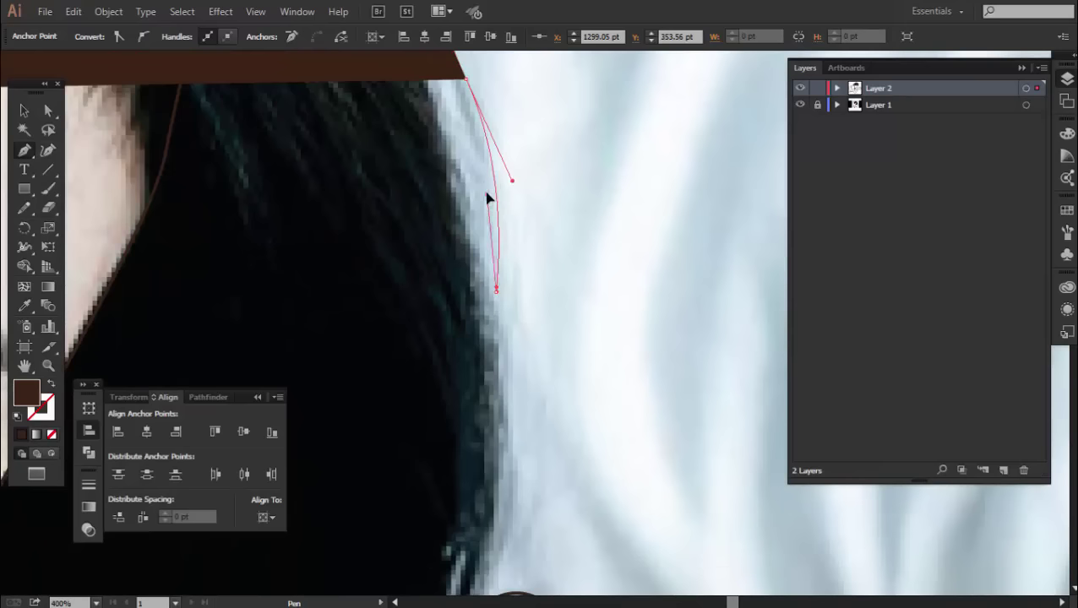
drag(487, 197, 487, 194)
click(497, 294)
- Continue the hair outline to where the hair meets the ear, cutting a handle for a corner
scroll(482, 227, down, 3)
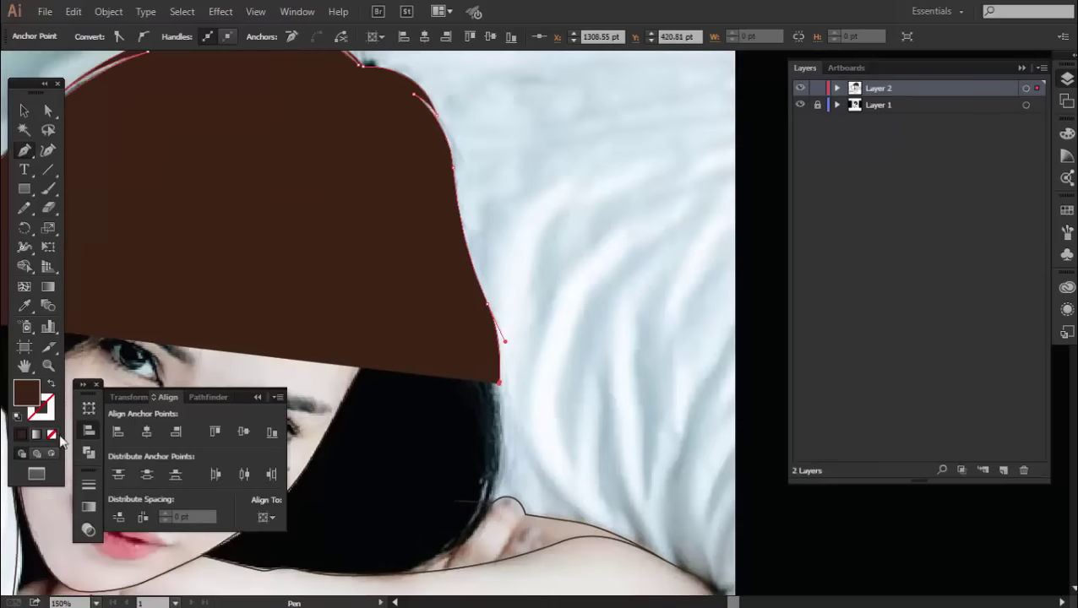
scroll(510, 301, up, 3)
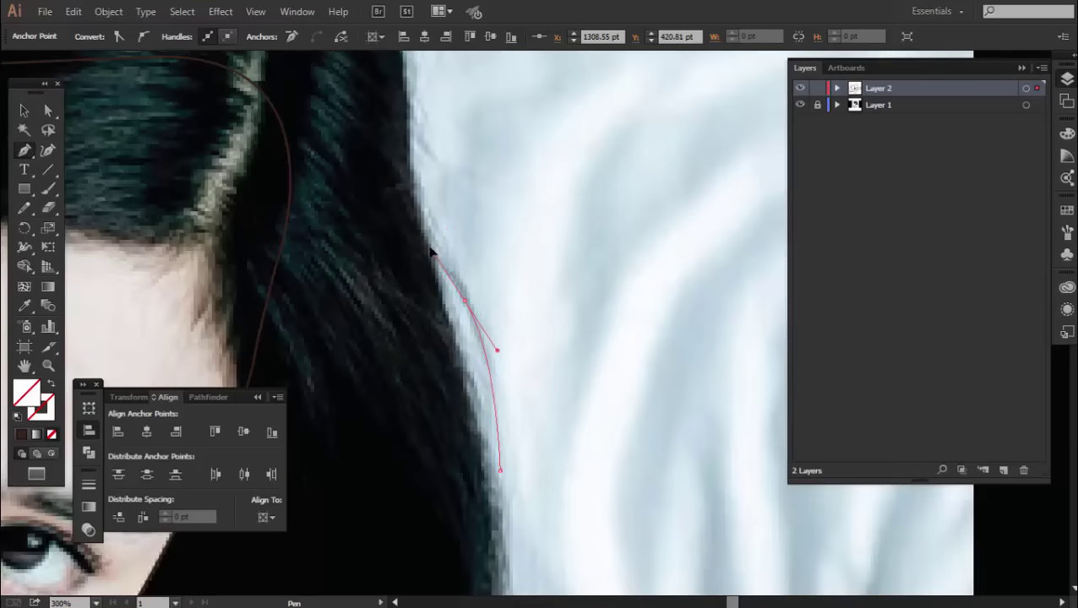
scroll(502, 271, down, 3)
scroll(514, 411, down, 5)
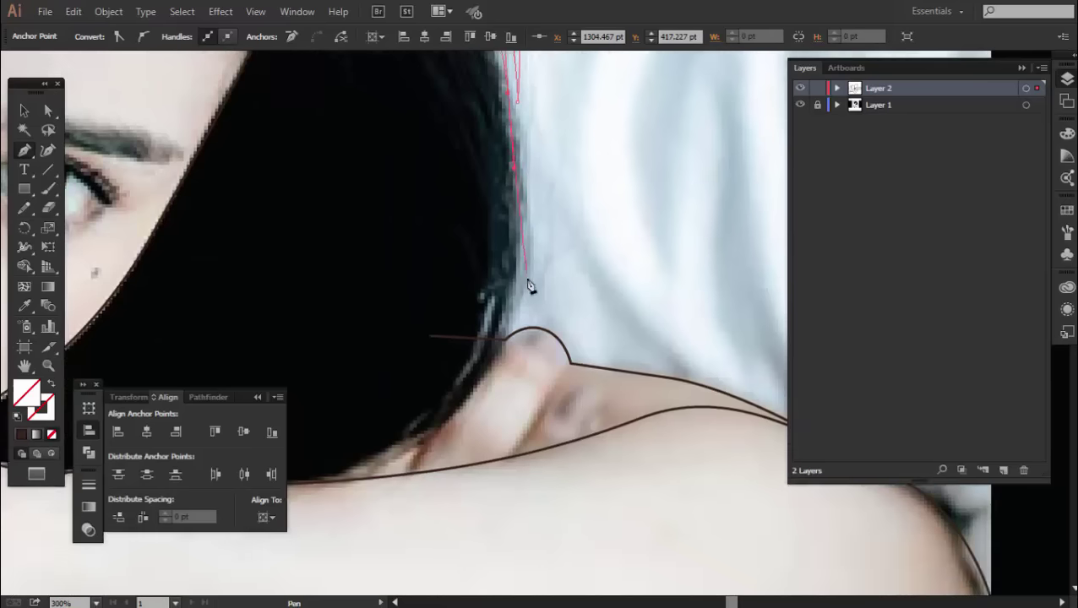
drag(502, 346, 493, 380)
click(505, 334)
scroll(502, 326, down, 3)
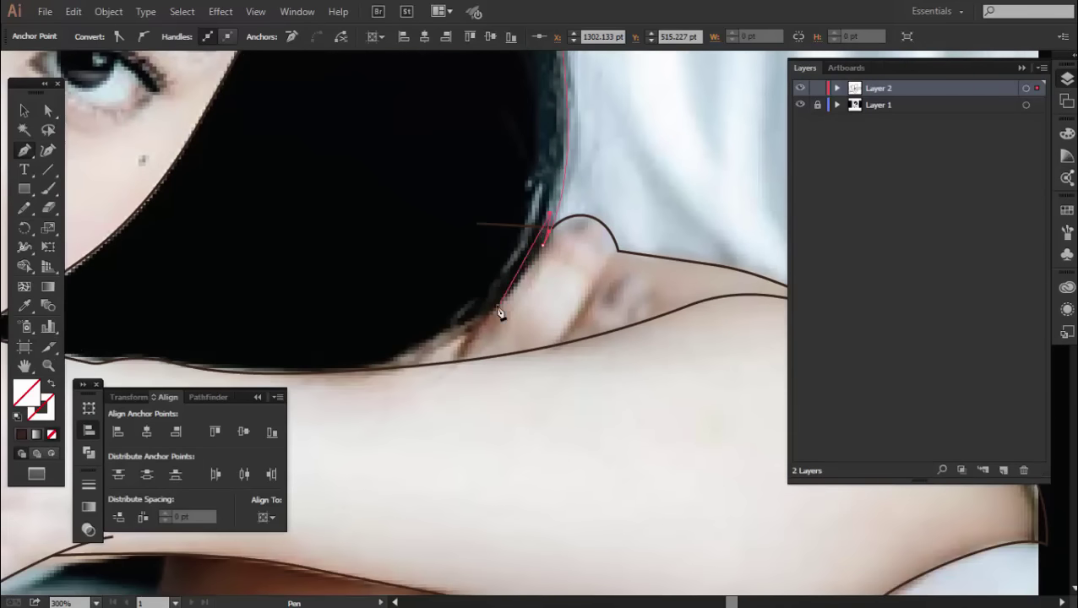
click(480, 312)
- Trace the hair's lower edge over the arm to a sharp corner at the chin
scroll(517, 317, left, 3)
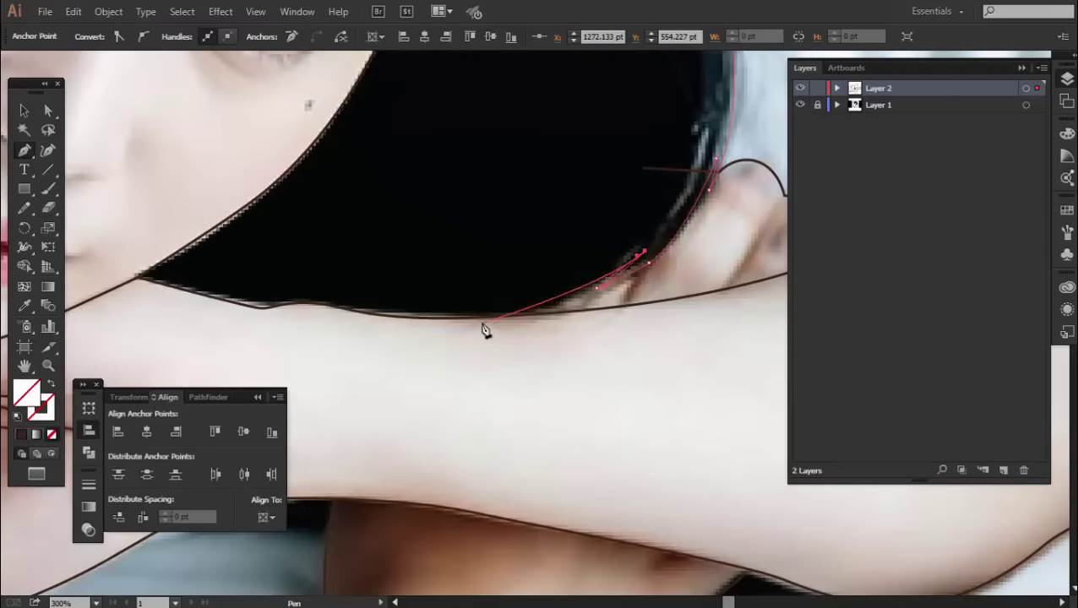
alt+scroll(369, 320, up, 1)
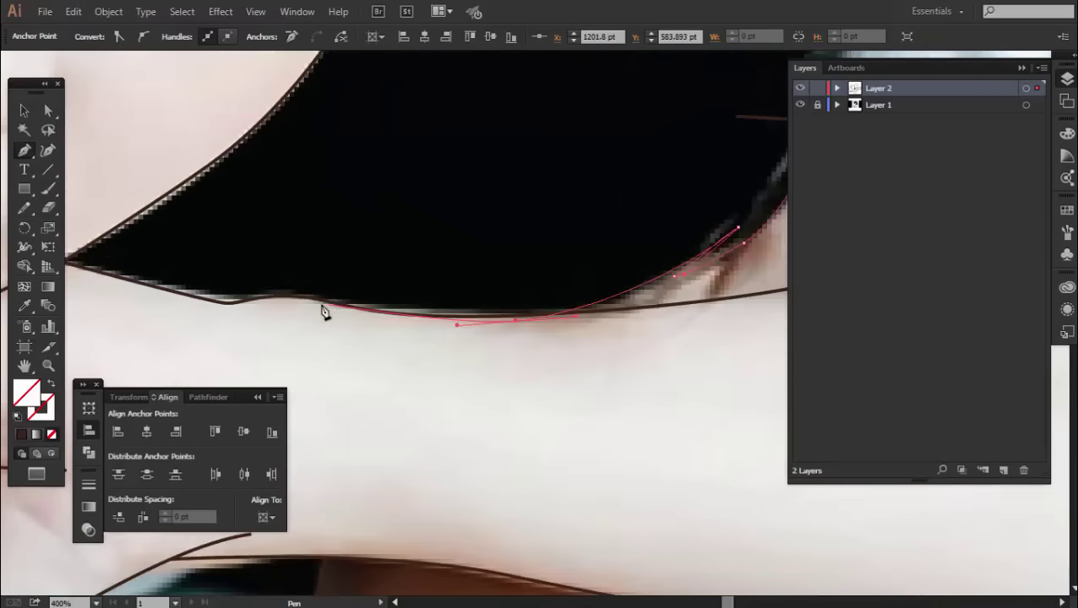
drag(258, 303, 457, 275)
click(399, 264)
click(328, 245)
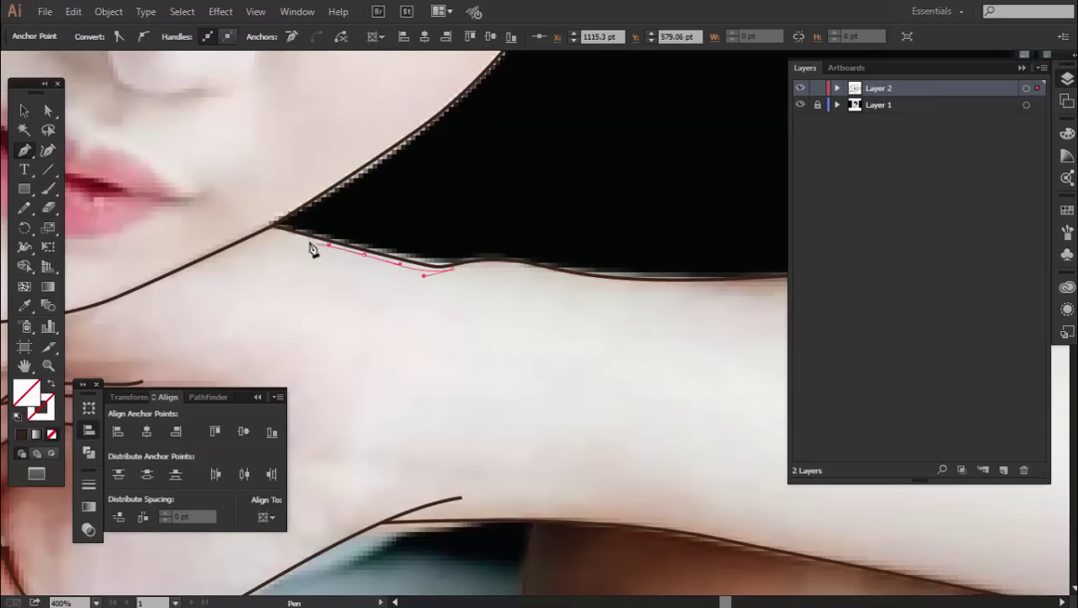
click(270, 229)
alt+scroll(272, 218, down, 3)
alt+scroll(510, 365, up, 2)
alt+scroll(500, 412, up, 2)
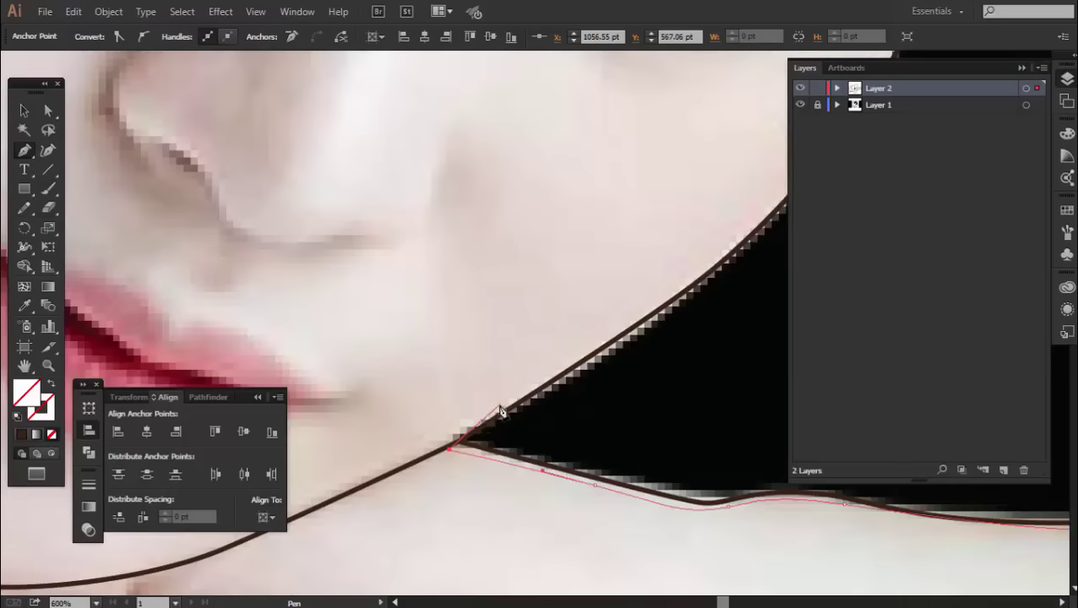
click(446, 449)
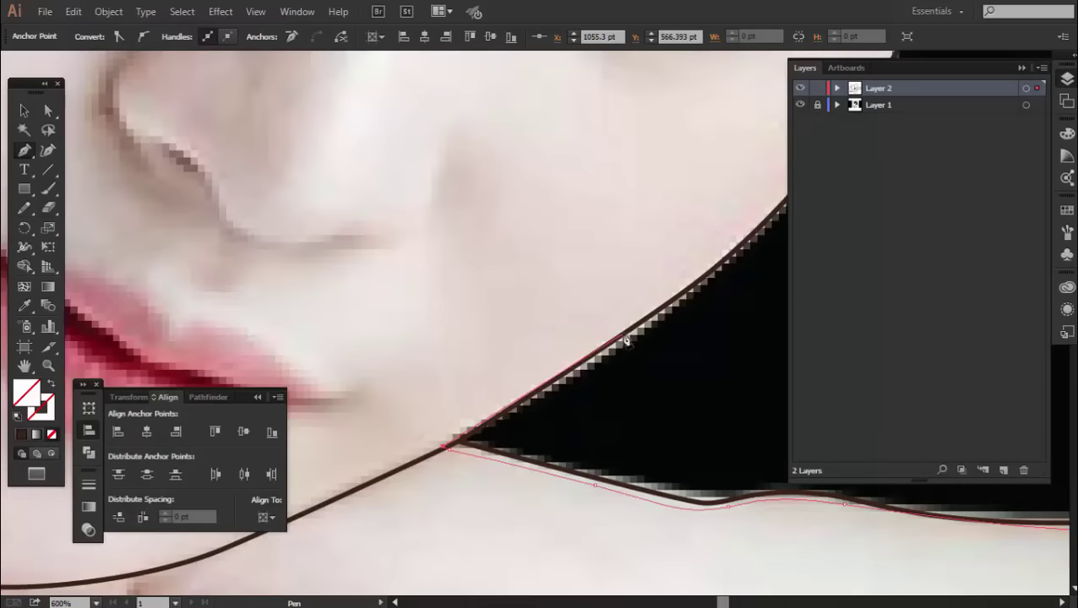
- Add a point up along the cheek edge
click(625, 339)
alt+scroll(635, 330, down, 3)
alt+scroll(645, 317, up, 1)
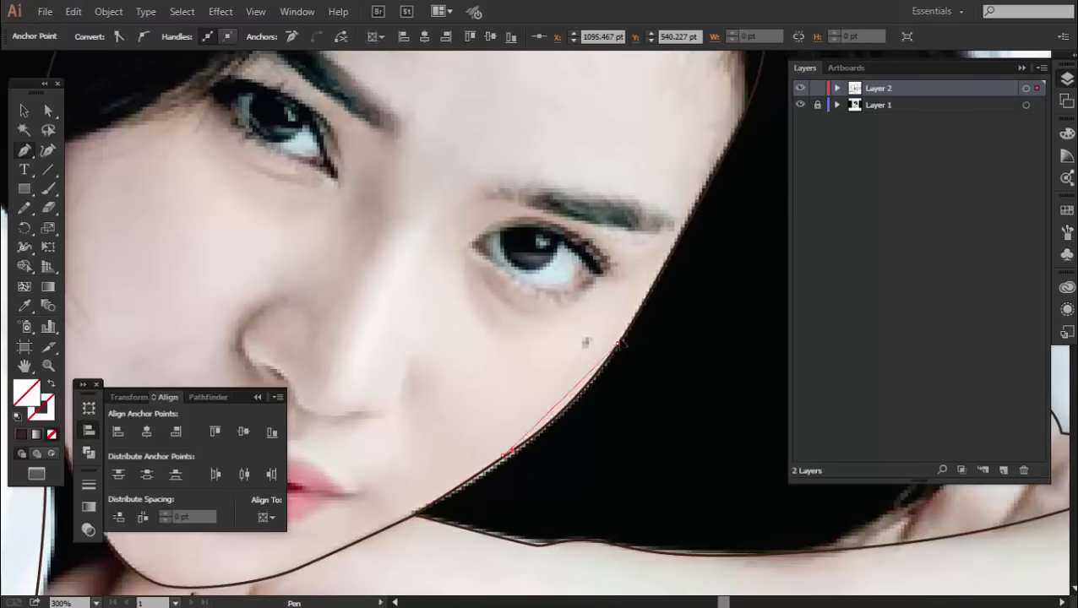
alt+scroll(681, 257, down, 2)
alt+scroll(659, 313, up, 2)
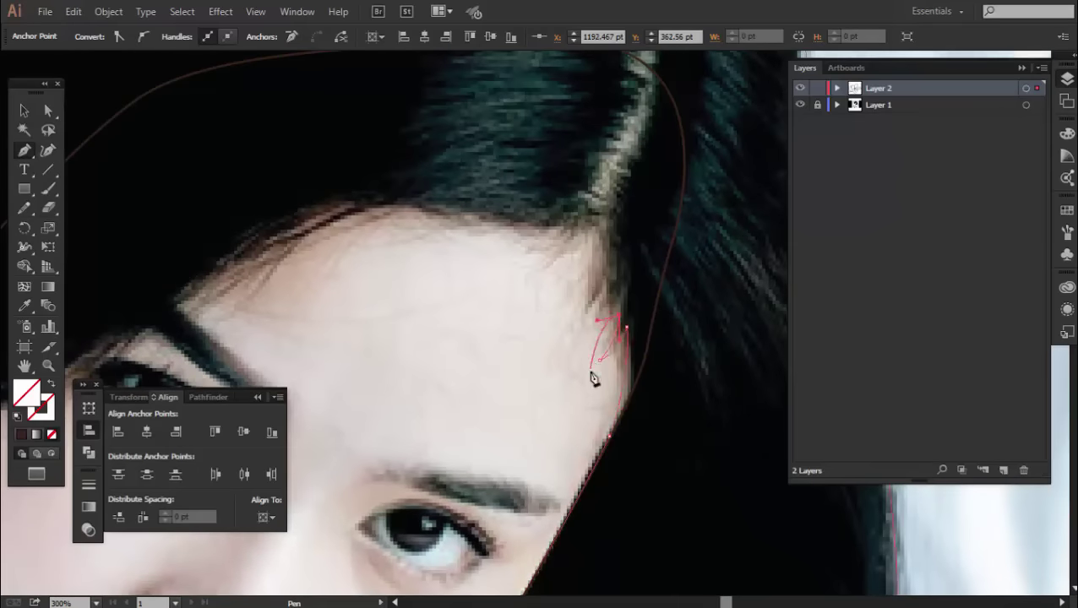
- Trace the hair outline from the temple along the forehead hairline past the left temple
click(585, 313)
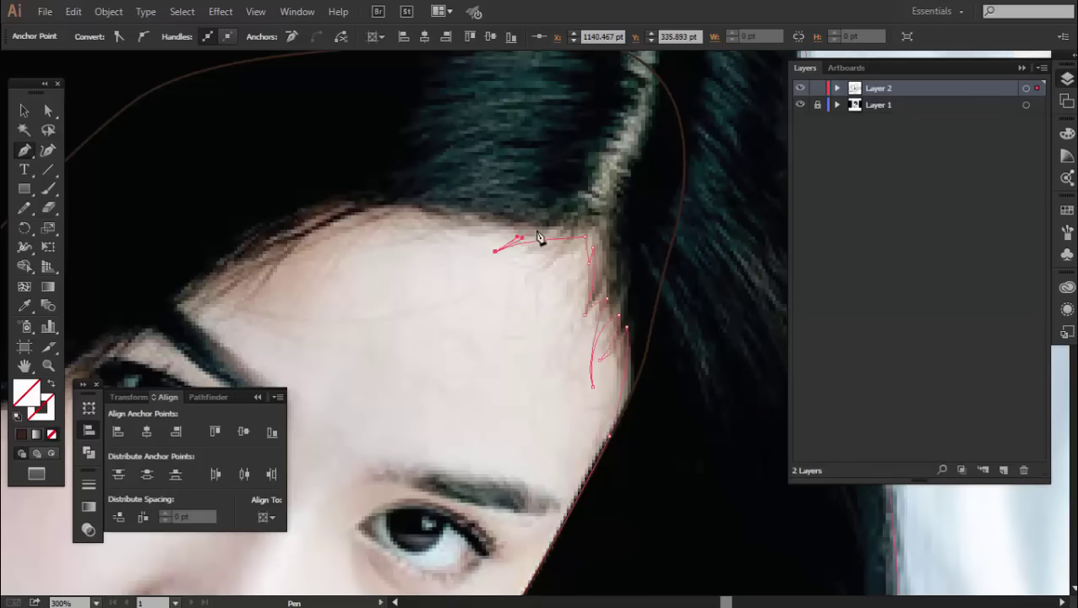
click(536, 229)
mouse_move(403, 239)
mouse_down()
mouse_move(360, 260)
mouse_move(456, 224)
mouse_up()
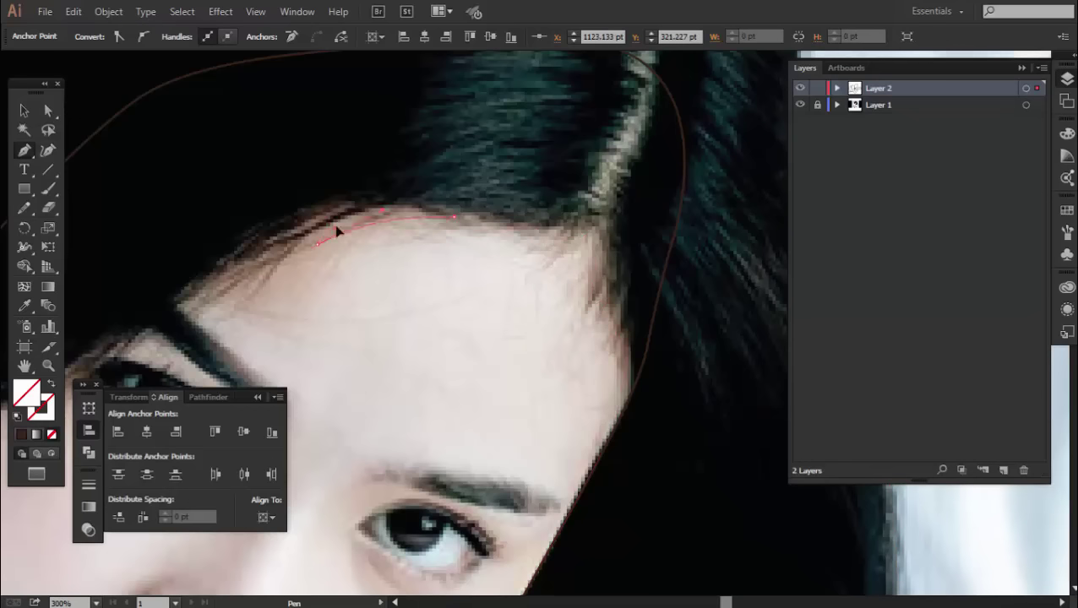
drag(338, 232, 482, 190)
click(366, 271)
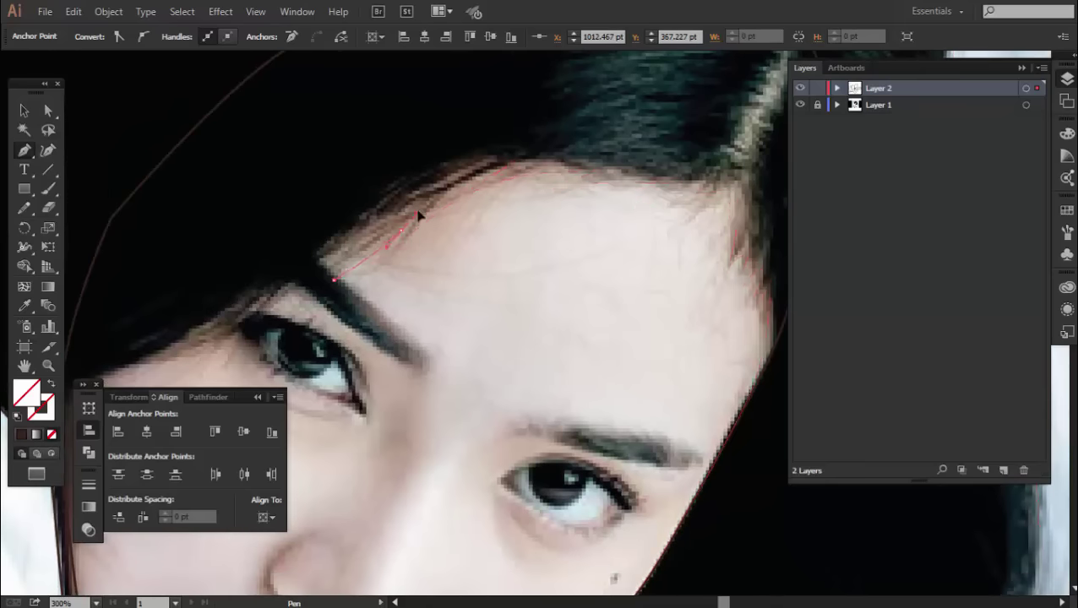
click(278, 294)
mouse_move(157, 374)
mouse_down()
mouse_move(258, 260)
mouse_move(313, 241)
mouse_up()
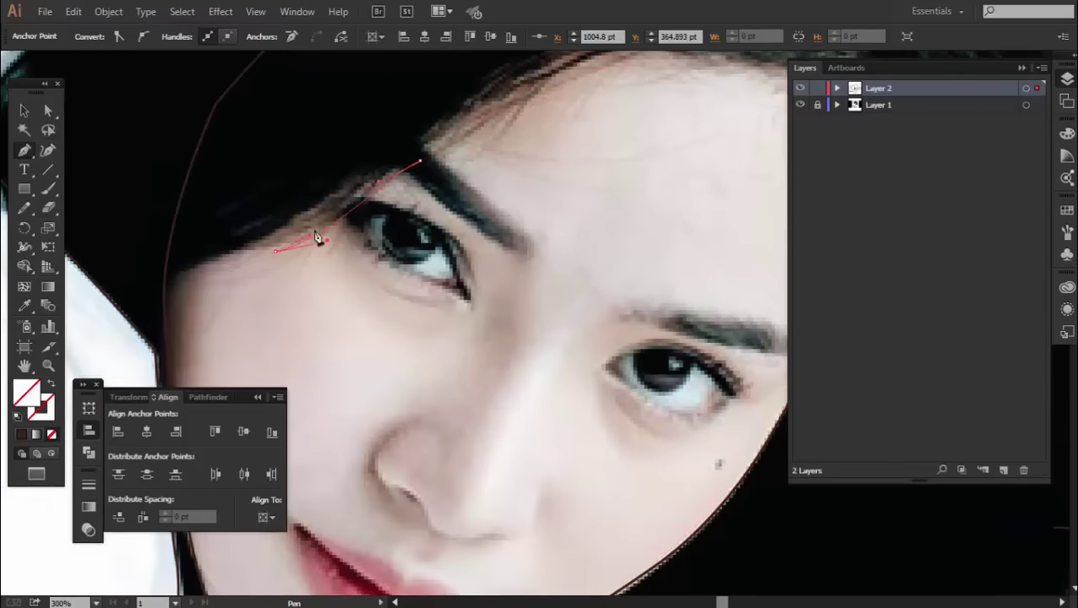
drag(187, 280, 263, 216)
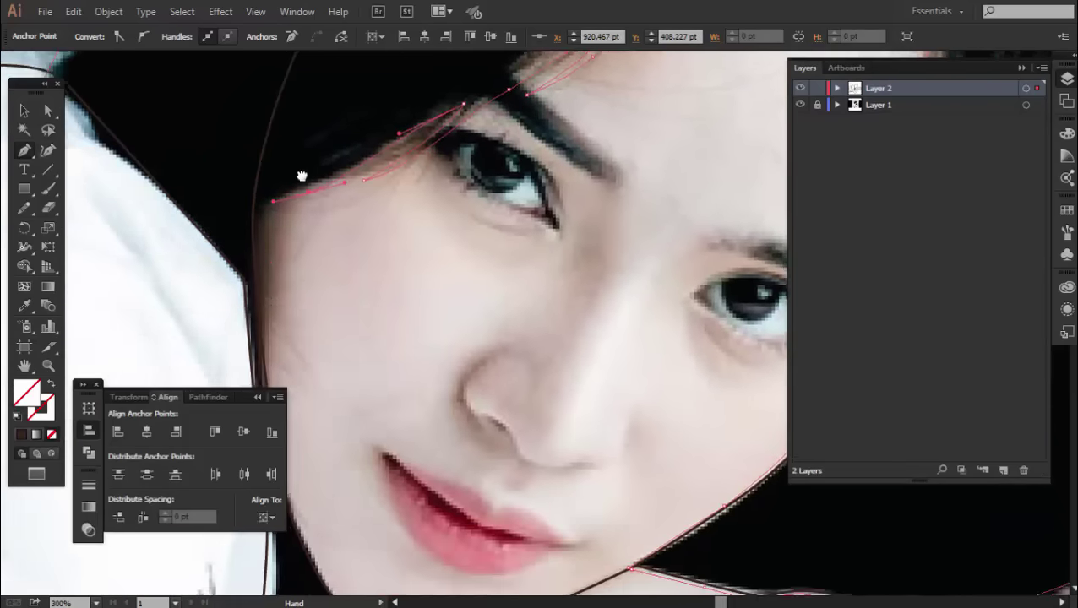
- Continue the hair outline down the left face edge, around the jaw, to the hand
key(ctrl+equal)
click(299, 240)
click(306, 321)
key(ctrl+equal)
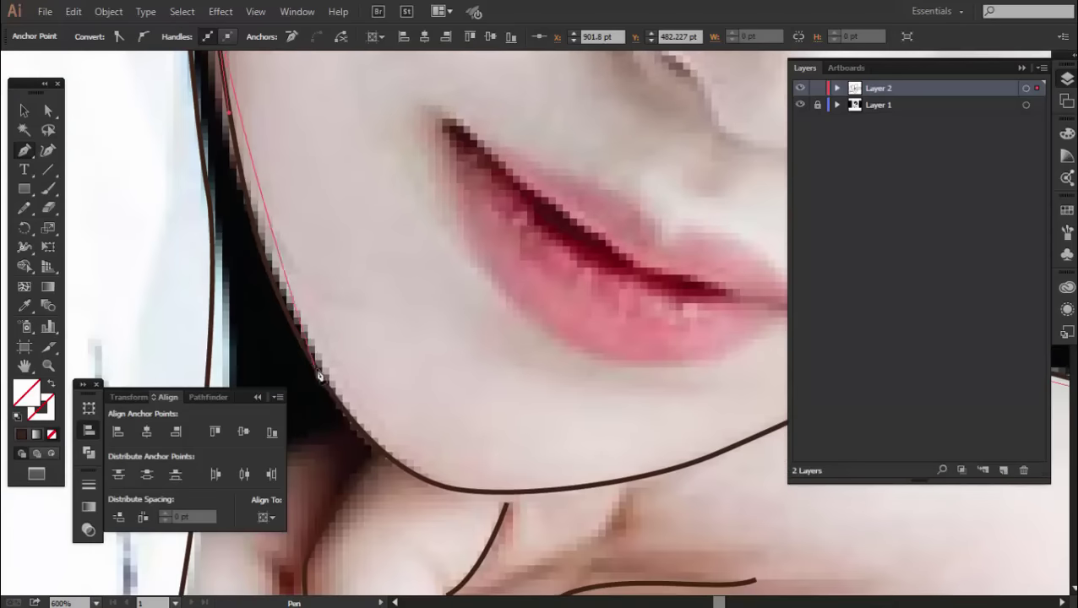
click(396, 467)
drag(399, 482, 513, 404)
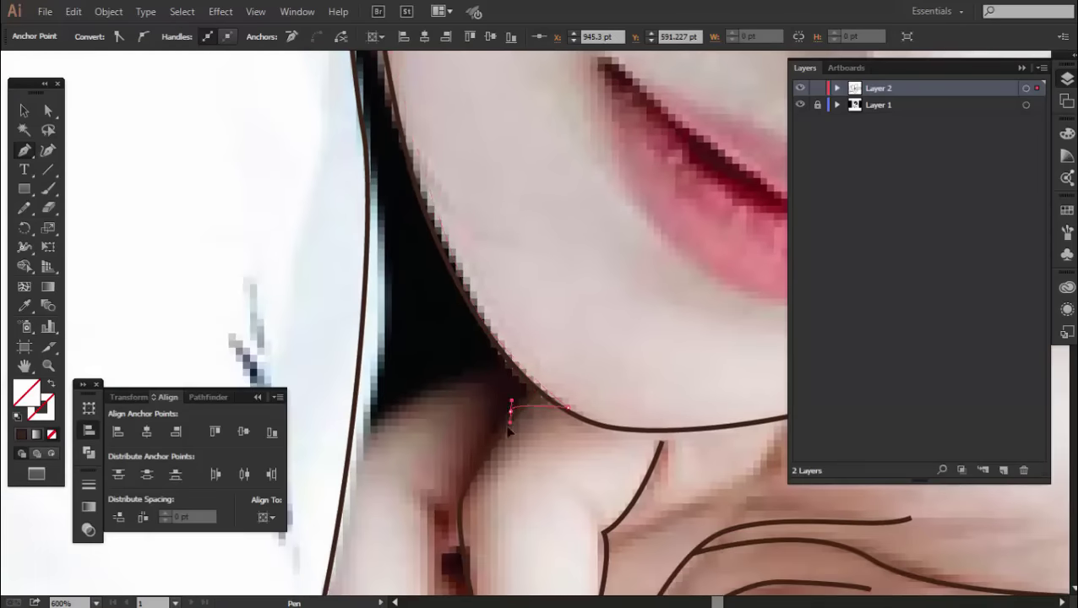
click(507, 431)
drag(486, 458, 535, 357)
drag(532, 283, 517, 263)
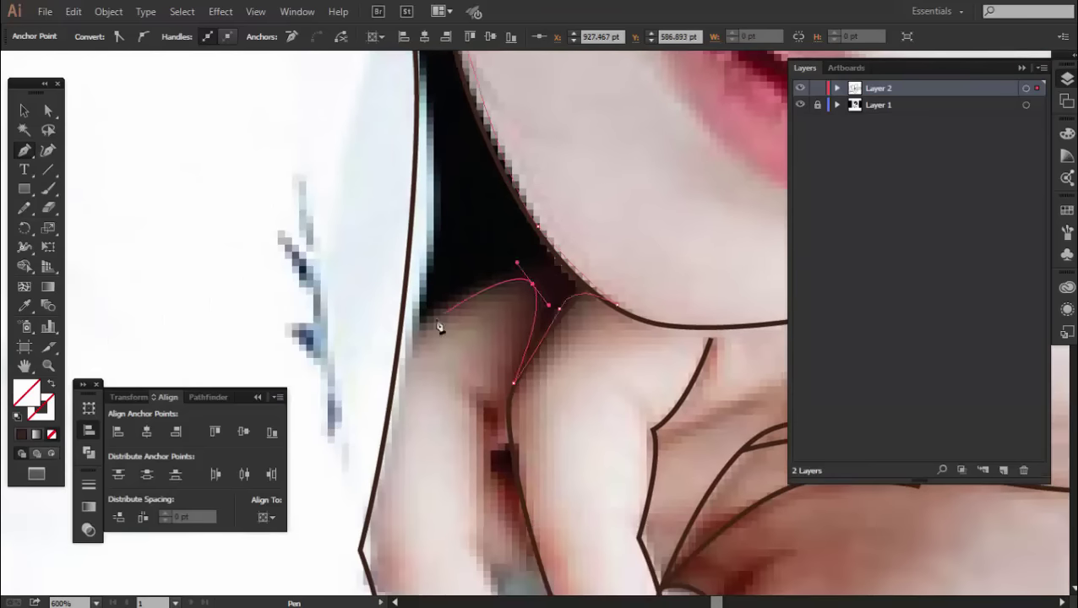
- Carry the hair outline up along the outer hair edge to close the shape
click(414, 160)
scroll(433, 338, up, 5)
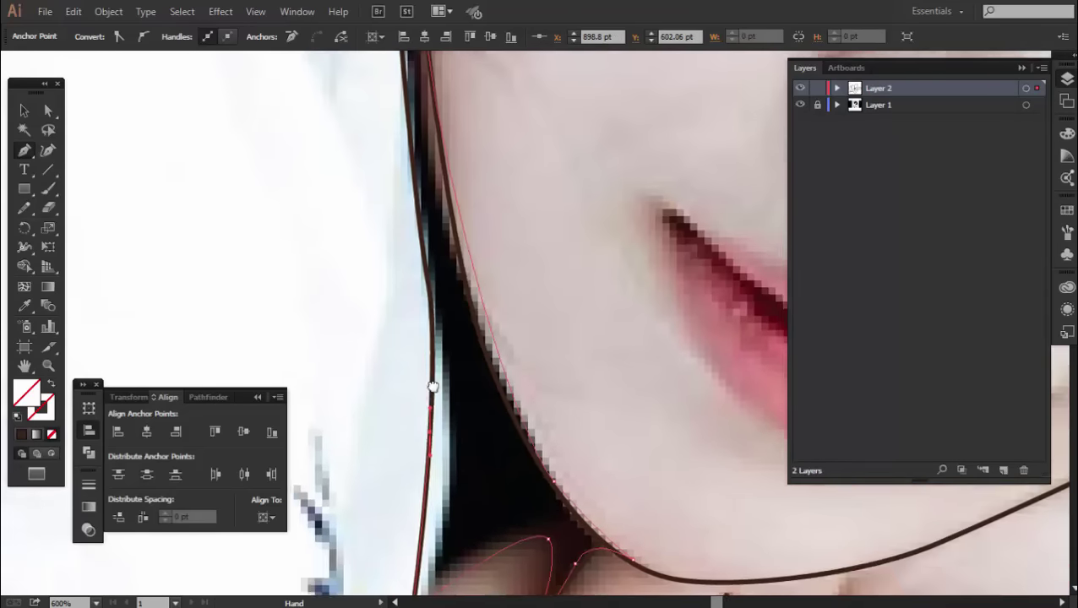
scroll(430, 294, up, 1)
drag(419, 250, 404, 122)
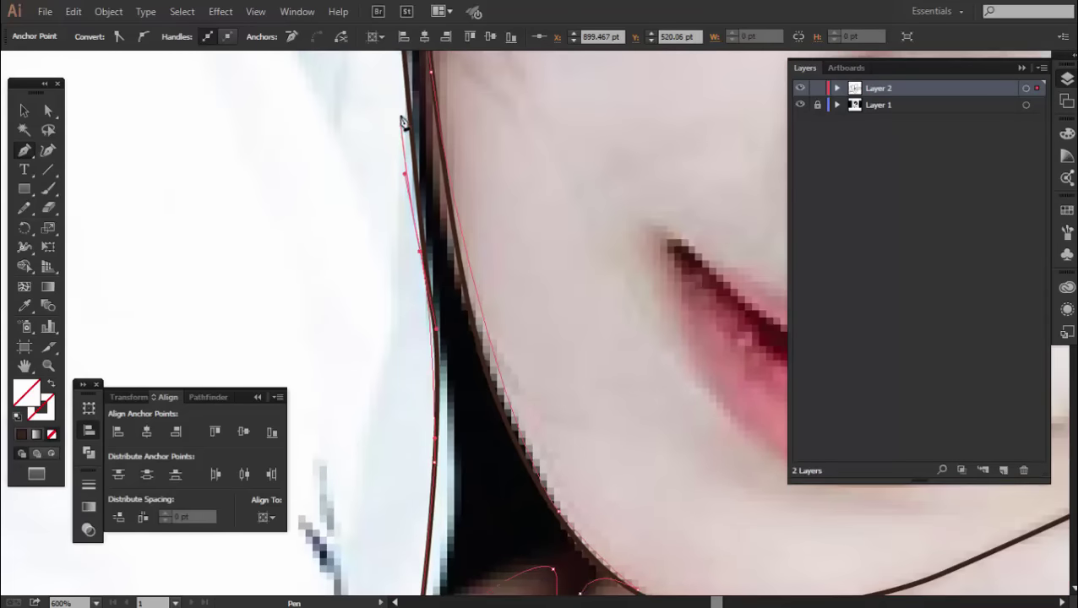
scroll(404, 152, up, 5)
scroll(439, 304, down, 3)
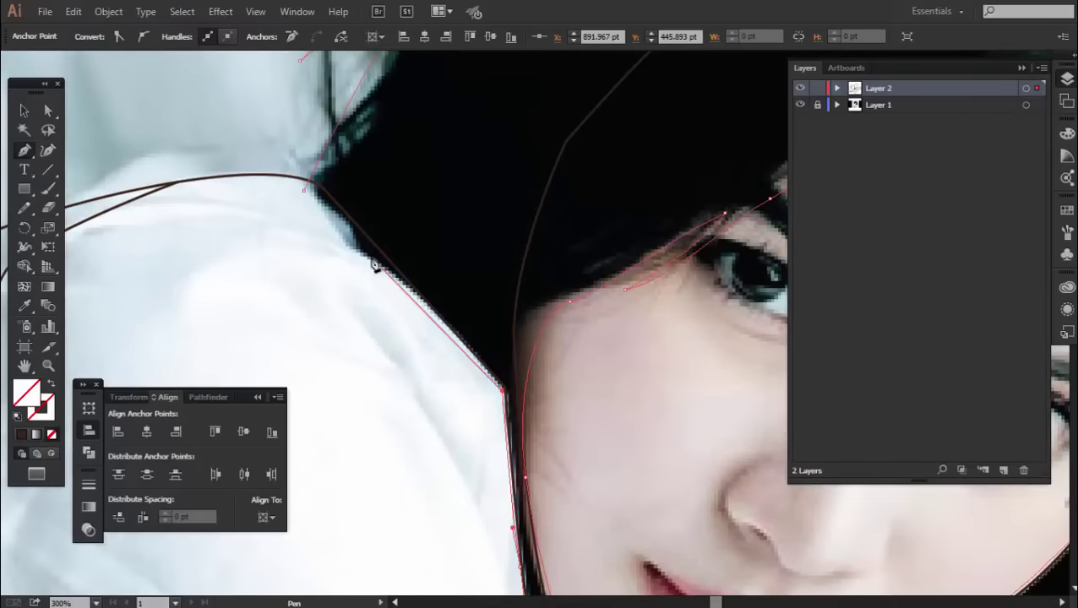
scroll(372, 265, up, 2)
scroll(382, 293, down, 3)
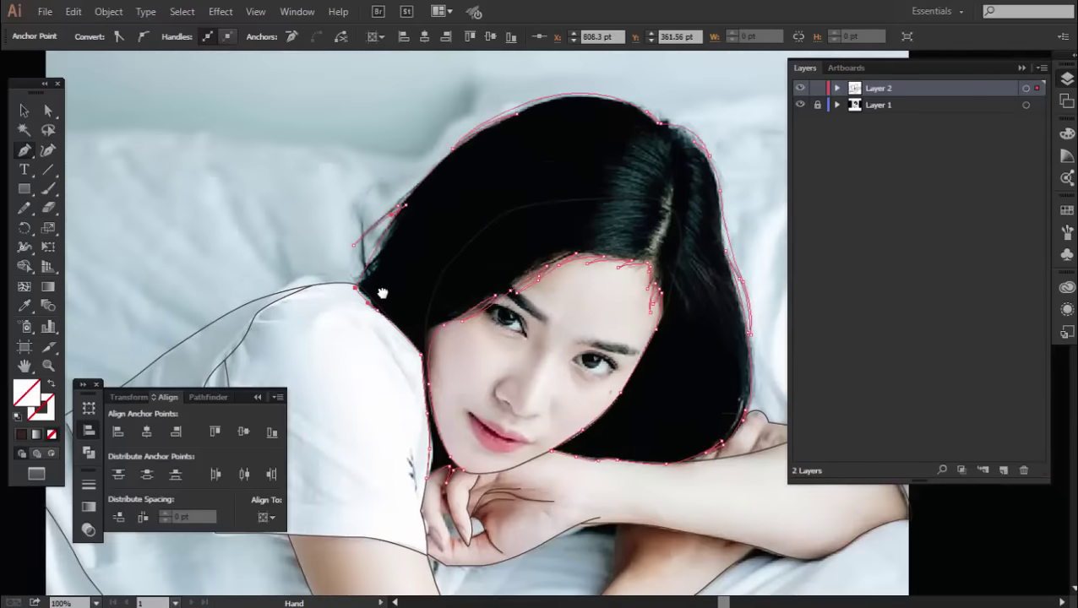
- Fill the hair shape brown, deselect it, and hide the reference photo layer
key(comma)
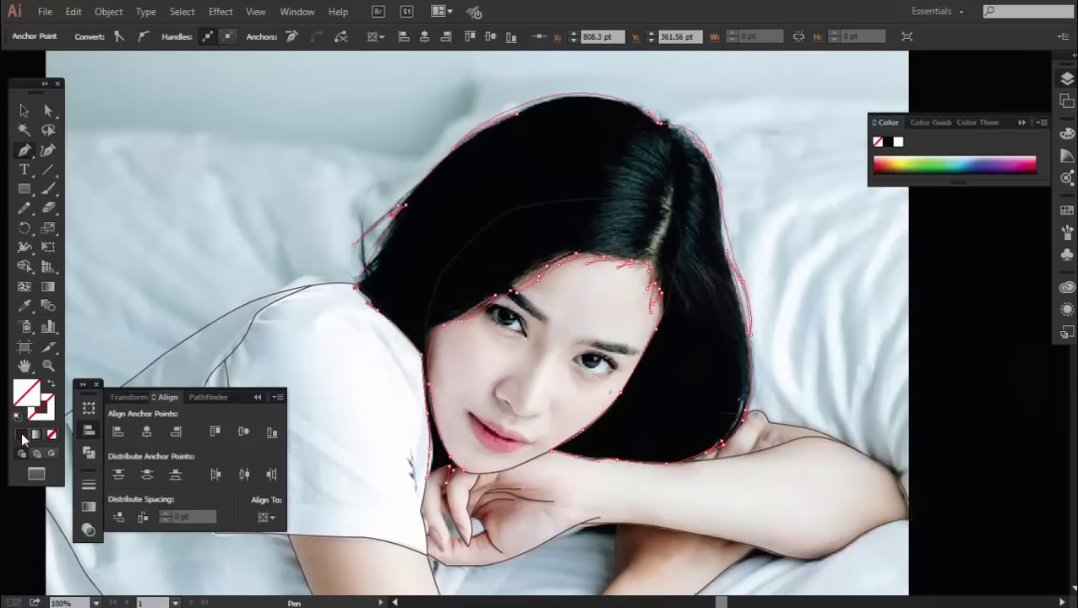
key(ctrl+shift+a)
click(1067, 78)
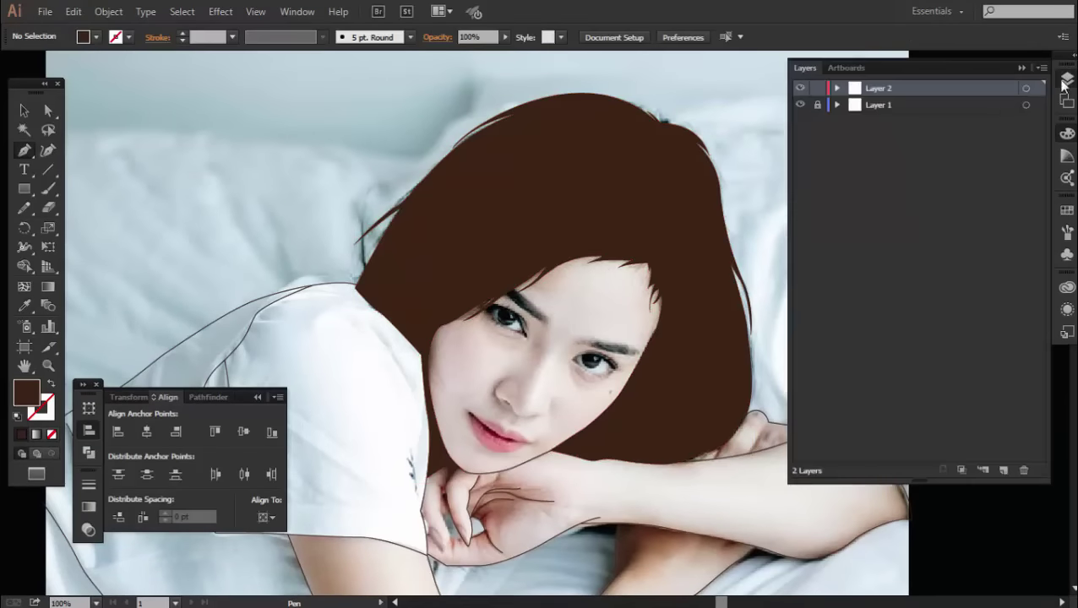
click(800, 104)
key(v)
scroll(558, 354, down, 3)
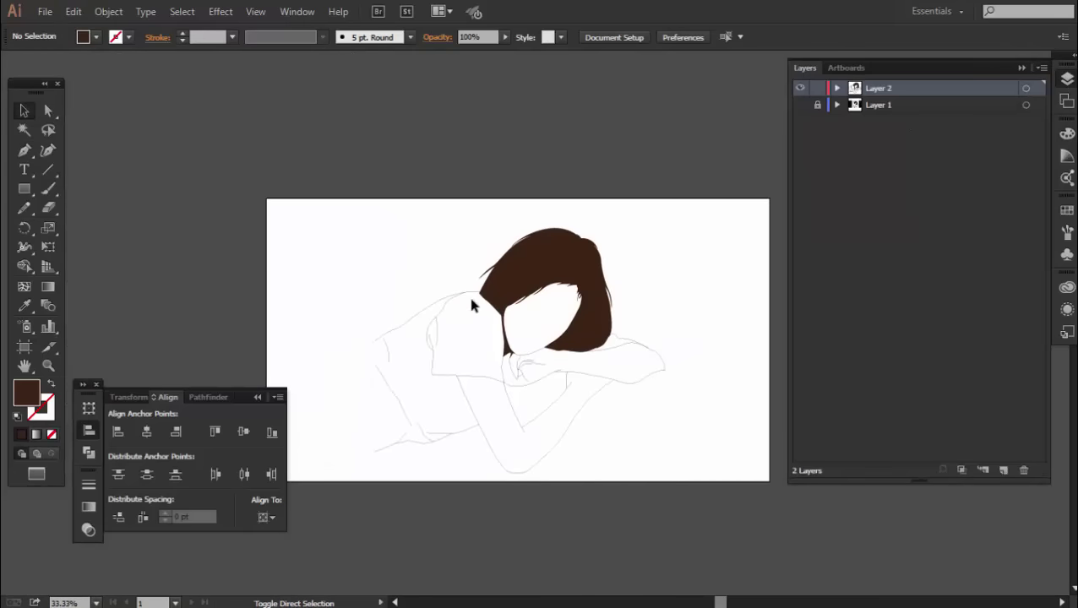
key(ctrl+s)
- Browse the Save As dialog to the baring folder inside D:\Working
click(75, 234)
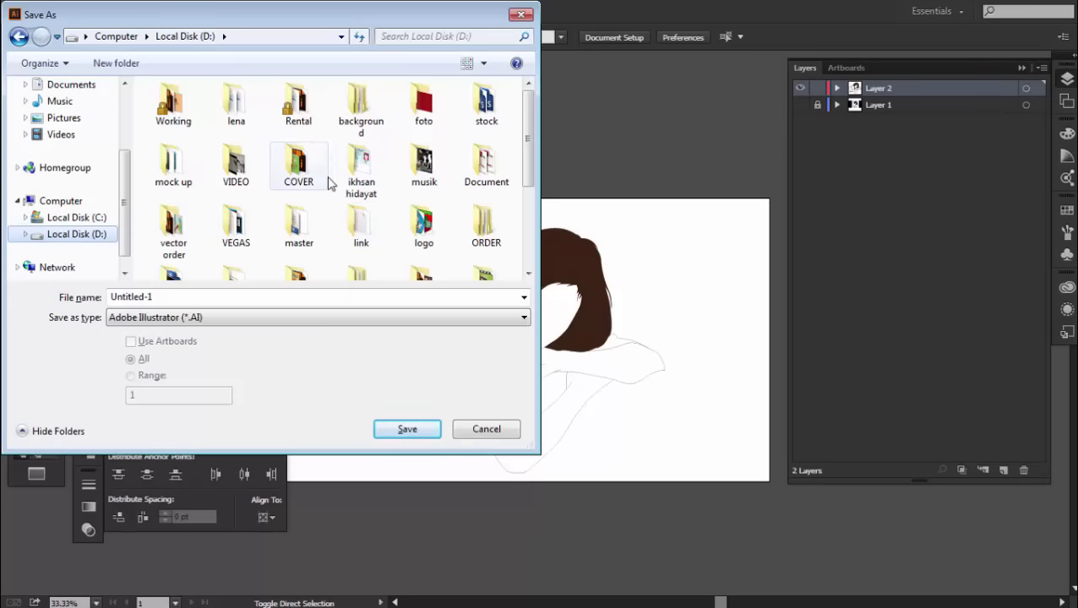
scroll(174, 144, down, 2)
scroll(177, 127, up, 2)
click(181, 118)
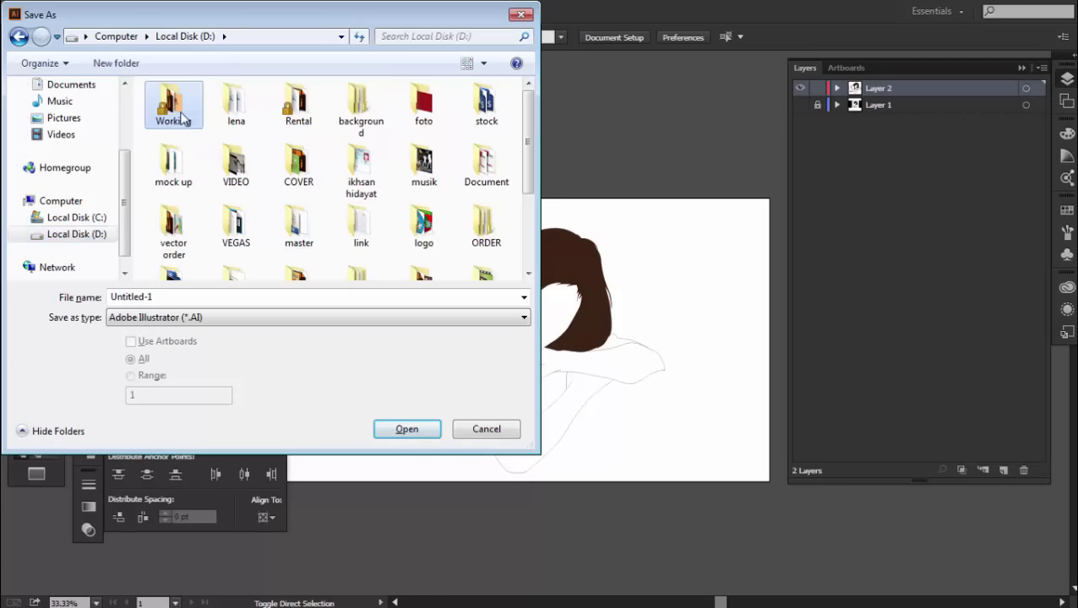
double_click(181, 118)
click(285, 127)
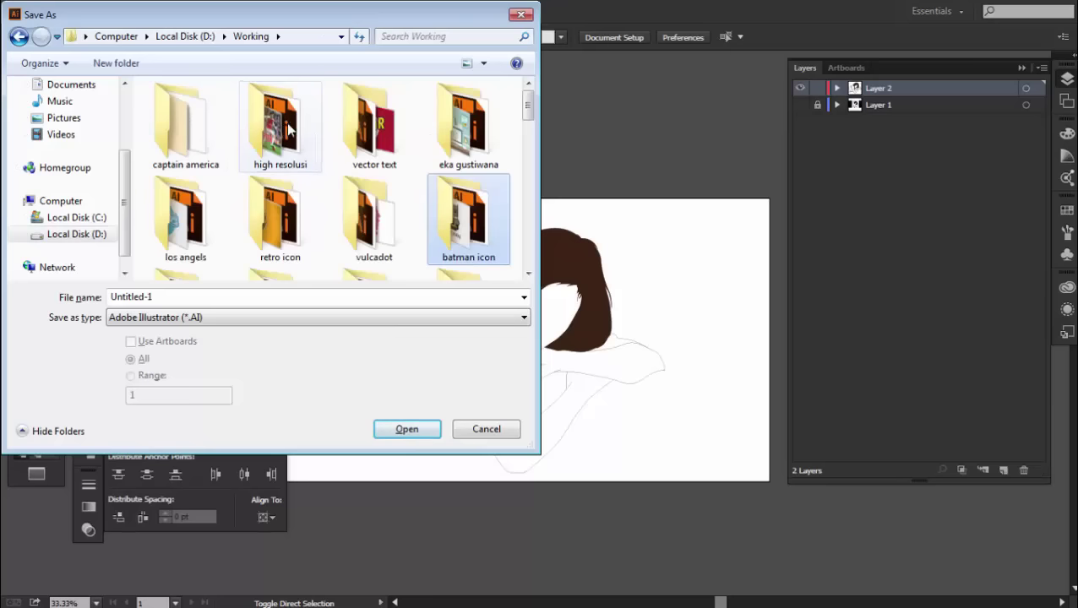
scroll(372, 194, down, 1)
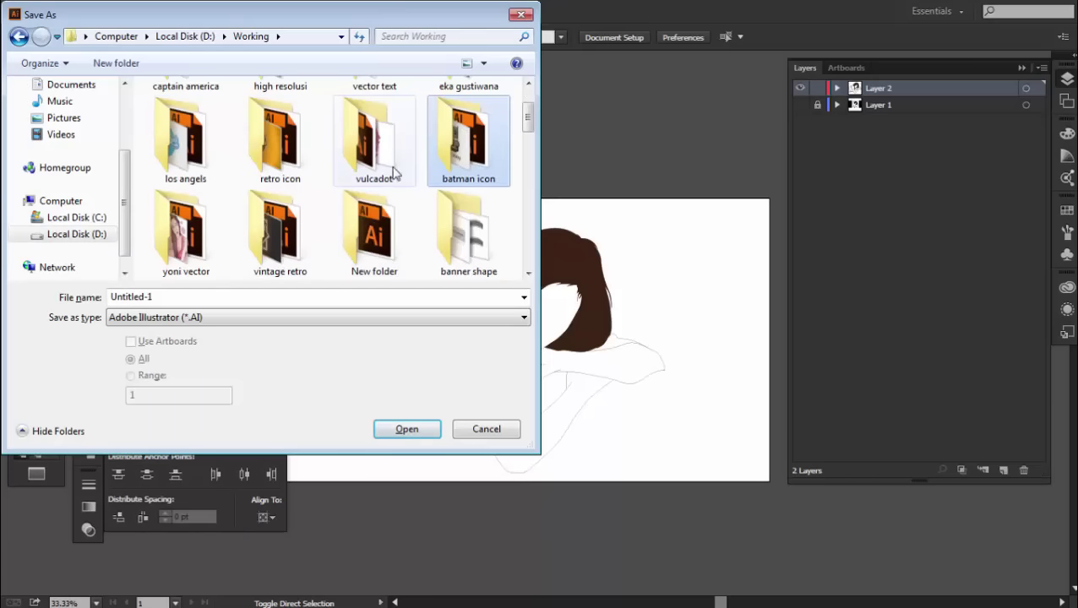
text(baring)
key(Return)
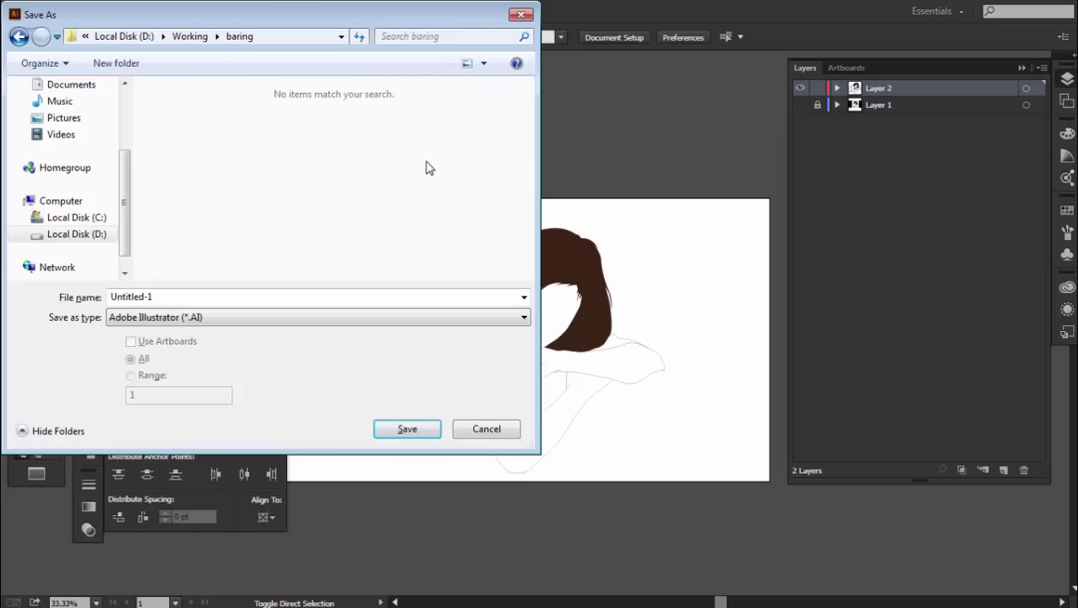
- Name the file 1 and save it as an Illustrator .AI file
click(306, 295)
text(1)
key(Return)
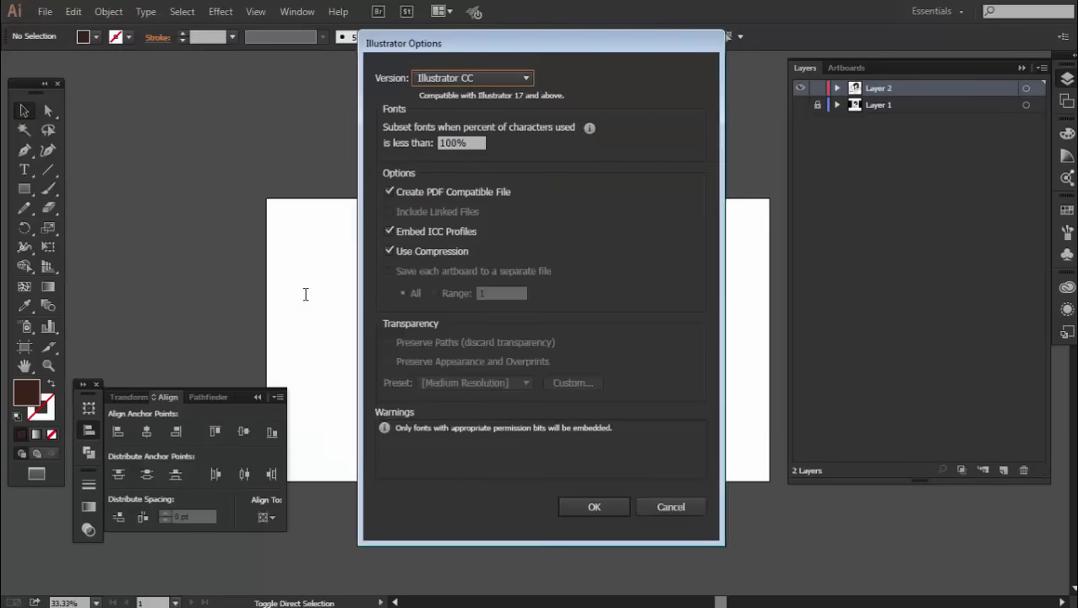
key(Return)
- Select all the body outline paths and set their stroke weight to 2 pt
scroll(513, 361, up, 2)
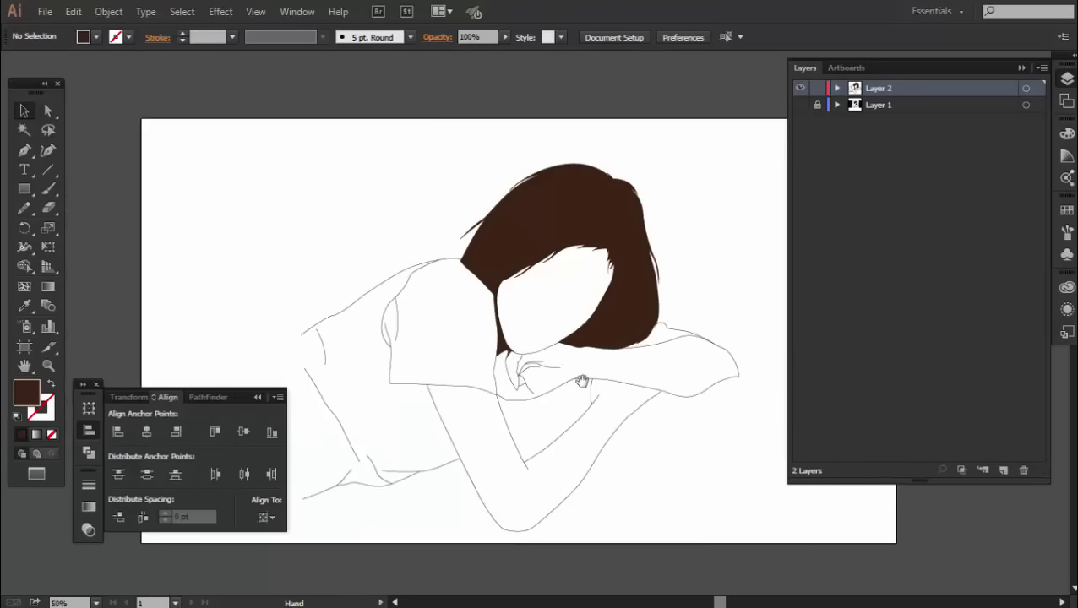
scroll(579, 378, down, 1)
scroll(439, 333, down, 2)
scroll(363, 270, down, 1)
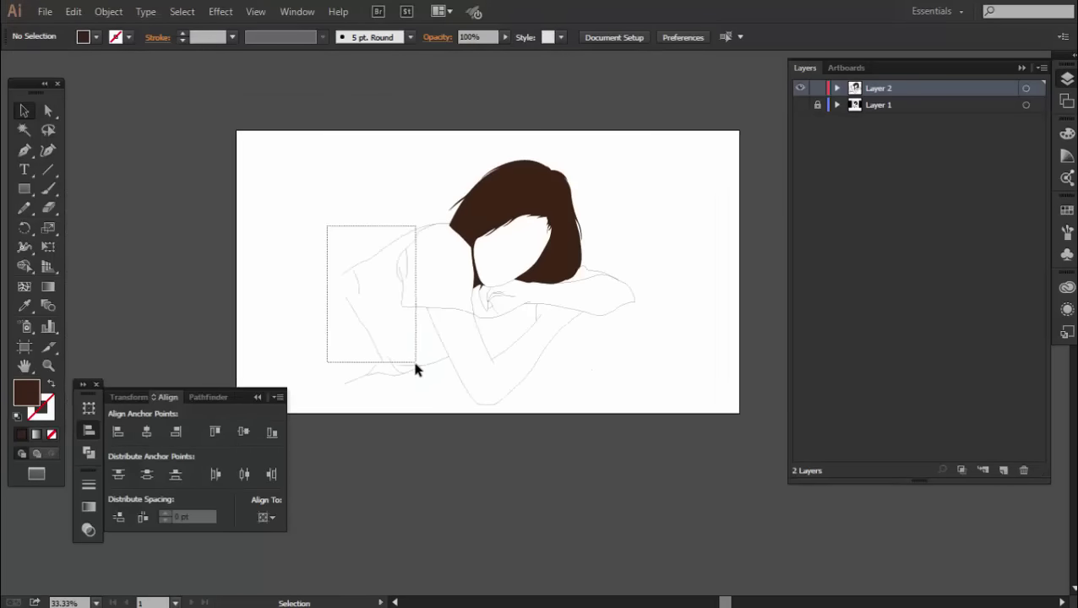
drag(415, 369, 418, 371)
scroll(473, 385, up, 1)
drag(672, 293, 650, 337)
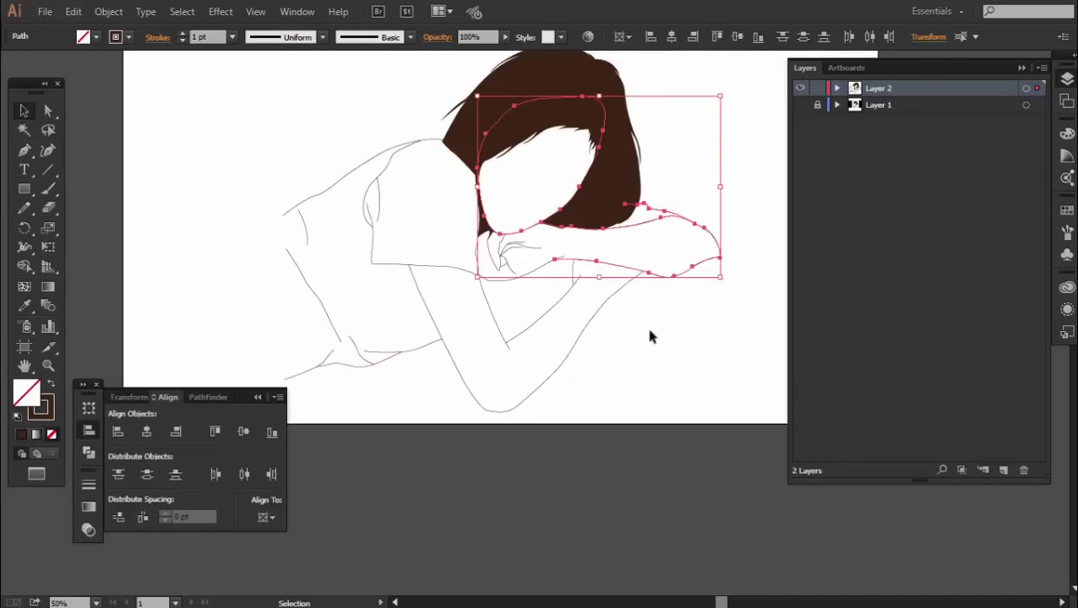
drag(250, 172, 716, 438)
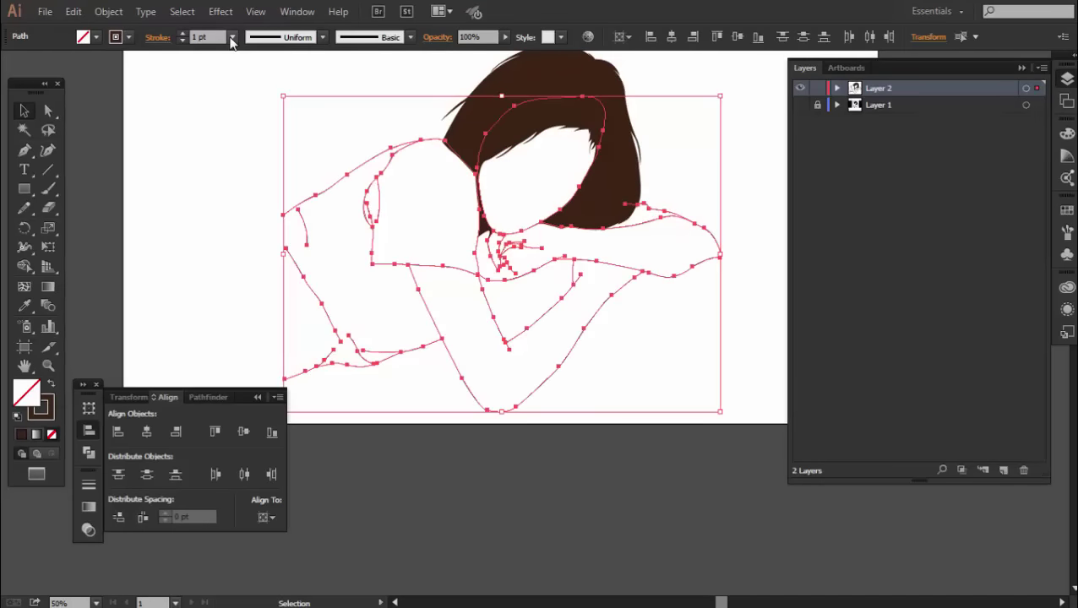
click(232, 37)
click(231, 37)
click(254, 126)
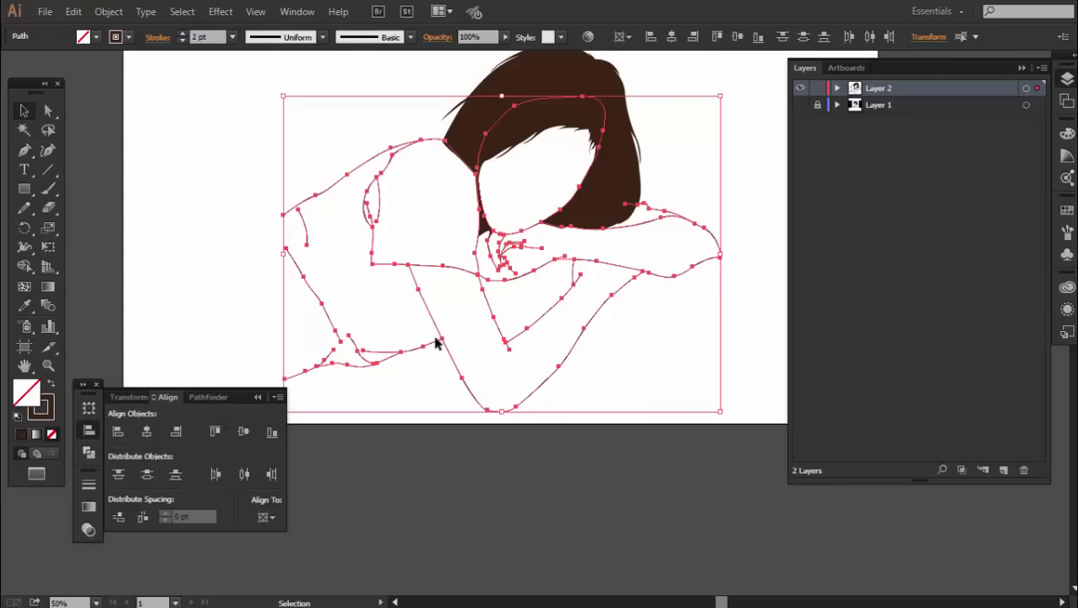
- Give the outline strokes Round Cap and Round Join, then deselect them
scroll(438, 342, up, 1)
click(89, 485)
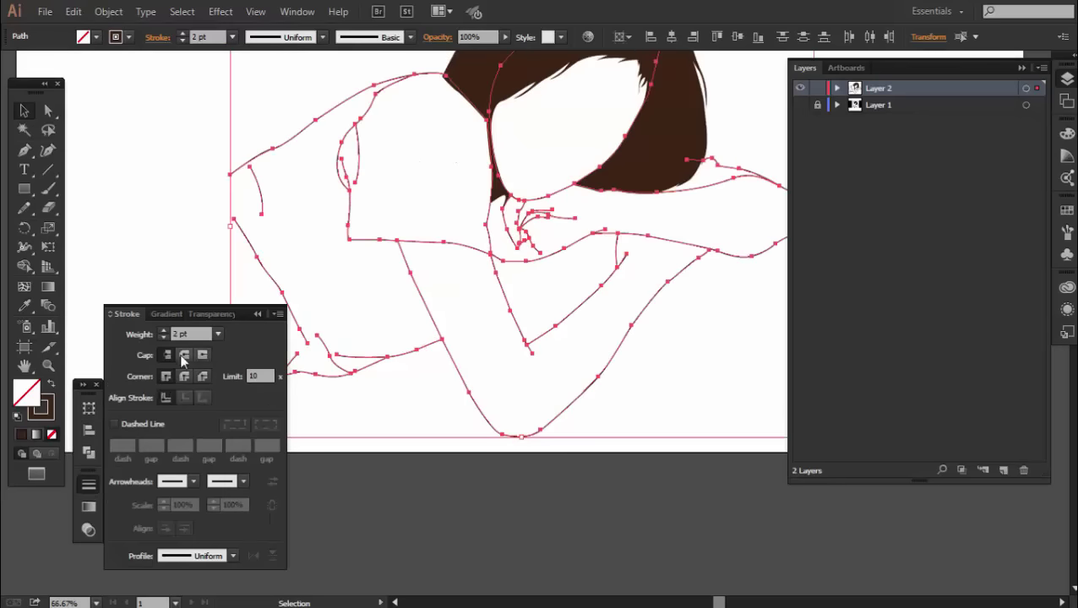
click(183, 355)
click(184, 376)
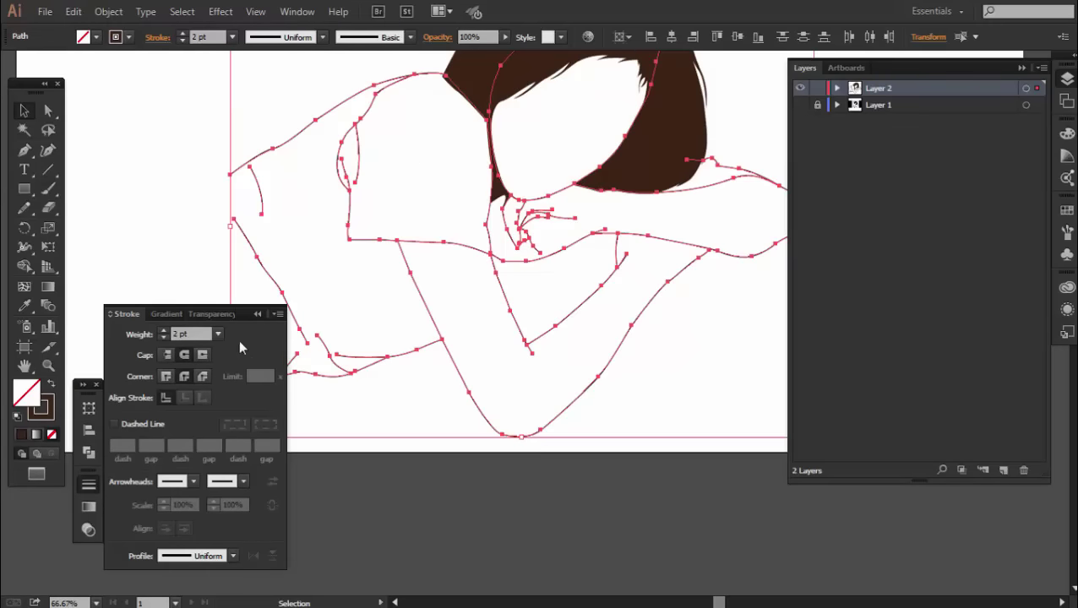
click(177, 240)
scroll(469, 271, up, 2)
- Show the reference photo layer and taper the sleeve fold line with a width profile
mouse_move(469, 264)
mouse_down()
mouse_move(432, 263)
mouse_move(580, 292)
mouse_up()
click(800, 104)
scroll(329, 226, up, 2)
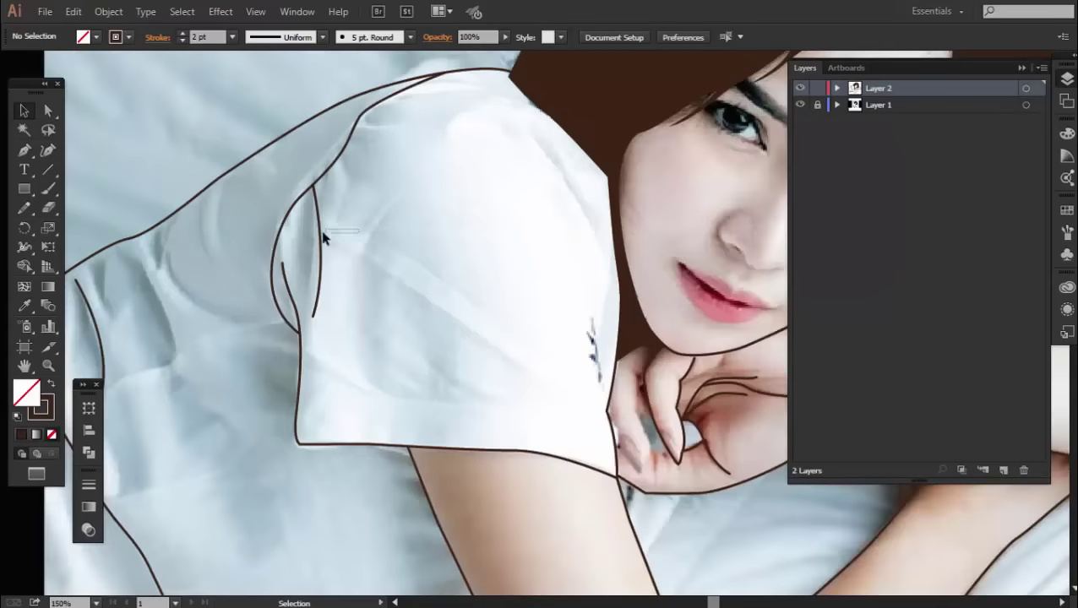
click(320, 237)
click(322, 36)
click(284, 173)
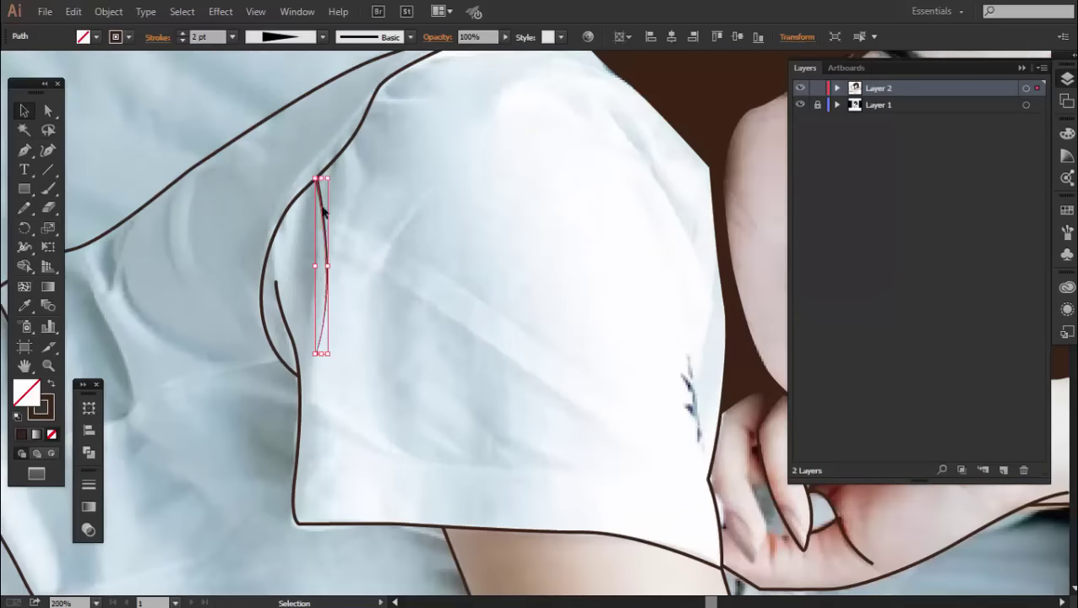
click(392, 315)
- Give the short curved shirt fold an elliptical profile and taper the long left outline
drag(392, 315, 439, 227)
drag(177, 348, 314, 235)
click(212, 165)
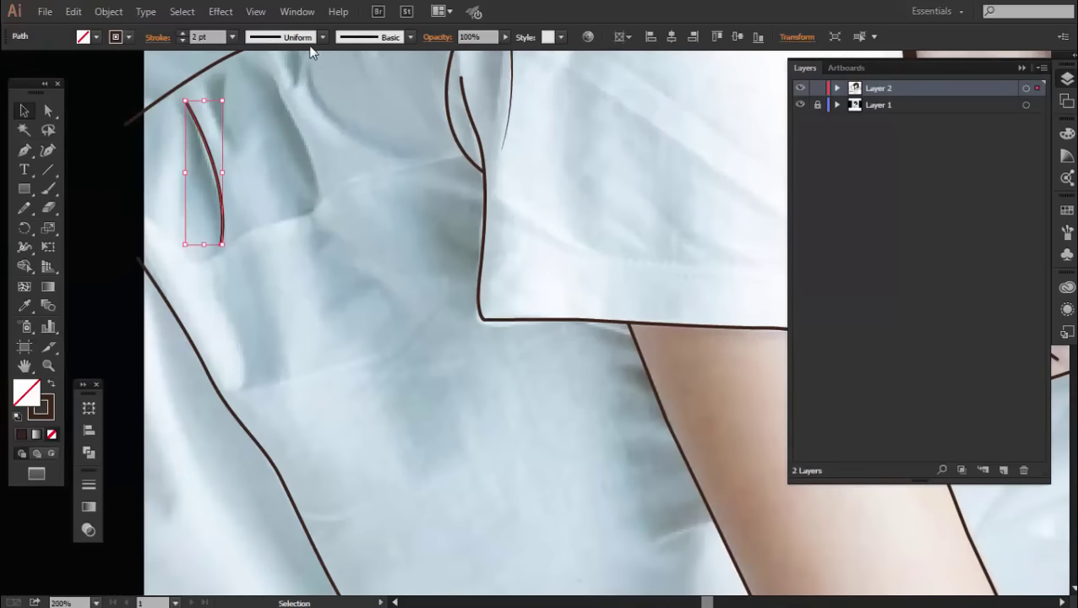
click(322, 36)
click(289, 97)
click(251, 333)
click(253, 433)
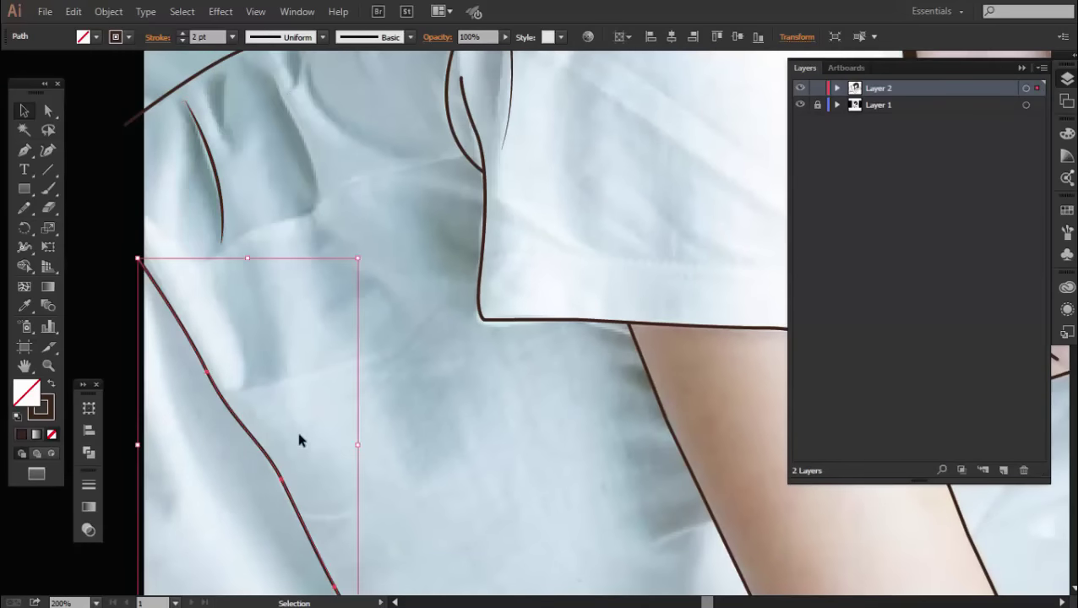
click(288, 37)
click(287, 156)
click(338, 250)
- Taper the small curved sheet fold and the left sheet line with width profiles
alt+scroll(368, 365, down, 1)
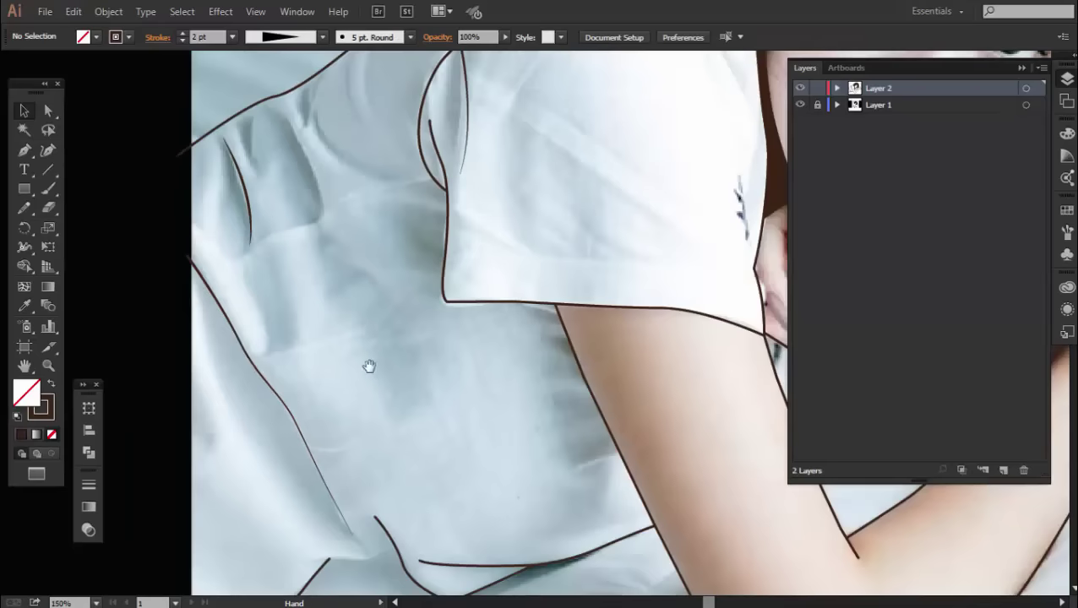
drag(368, 365, 301, 323)
drag(258, 355, 186, 363)
click(321, 36)
click(287, 211)
click(330, 219)
click(279, 38)
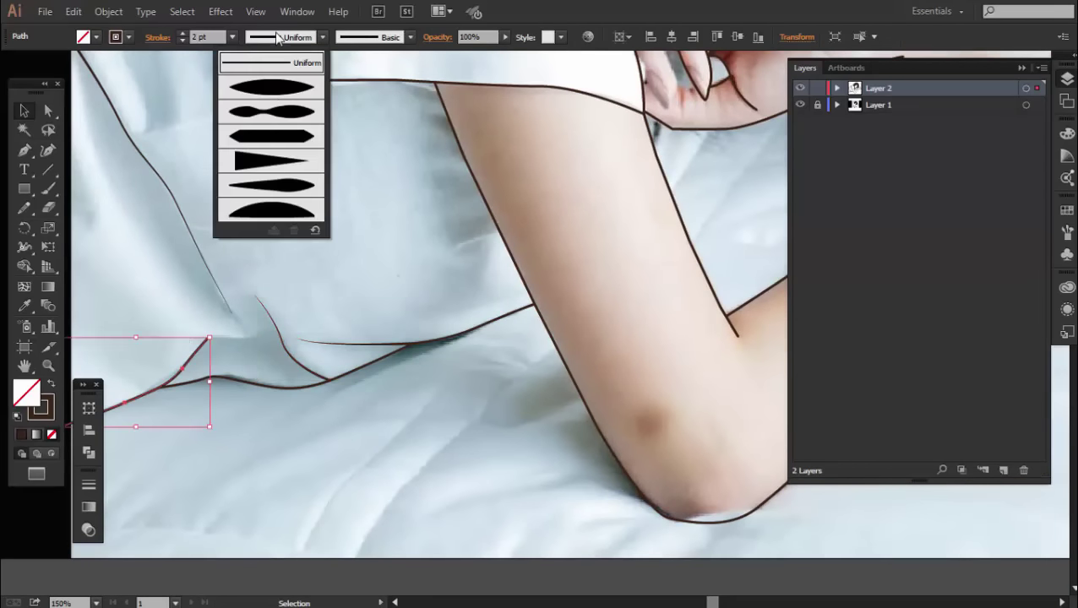
click(268, 160)
click(319, 296)
- Cut the branched sheet line at its junction with the Scissors tool
scroll(254, 411, up, 1)
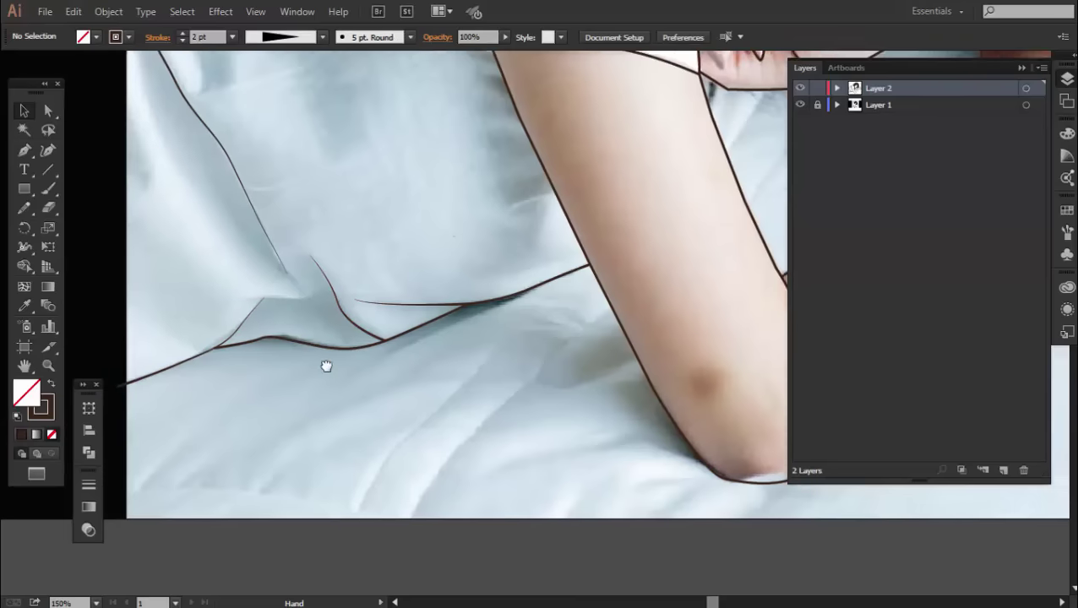
scroll(326, 365, up, 1)
drag(154, 283, 293, 349)
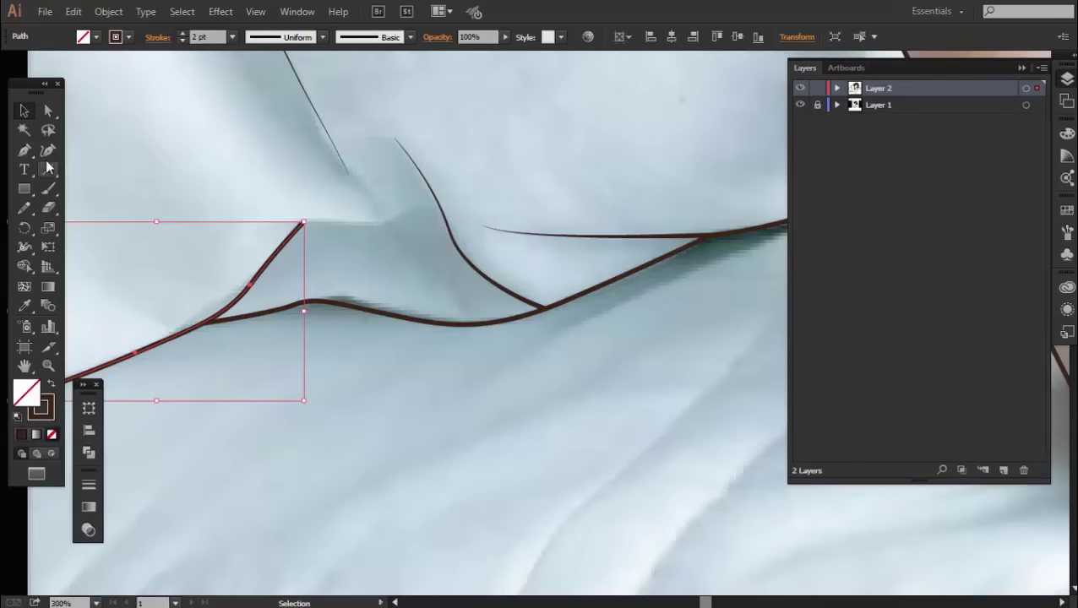
drag(49, 211, 105, 226)
scroll(216, 302, up, 3)
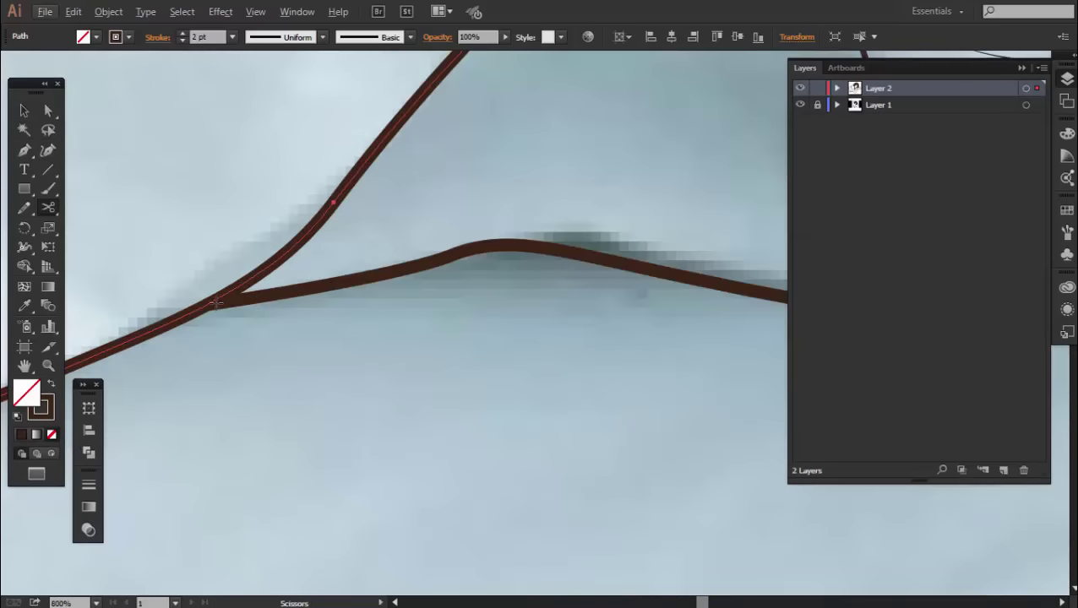
click(218, 297)
scroll(224, 295, down, 1)
scroll(241, 298, down, 1)
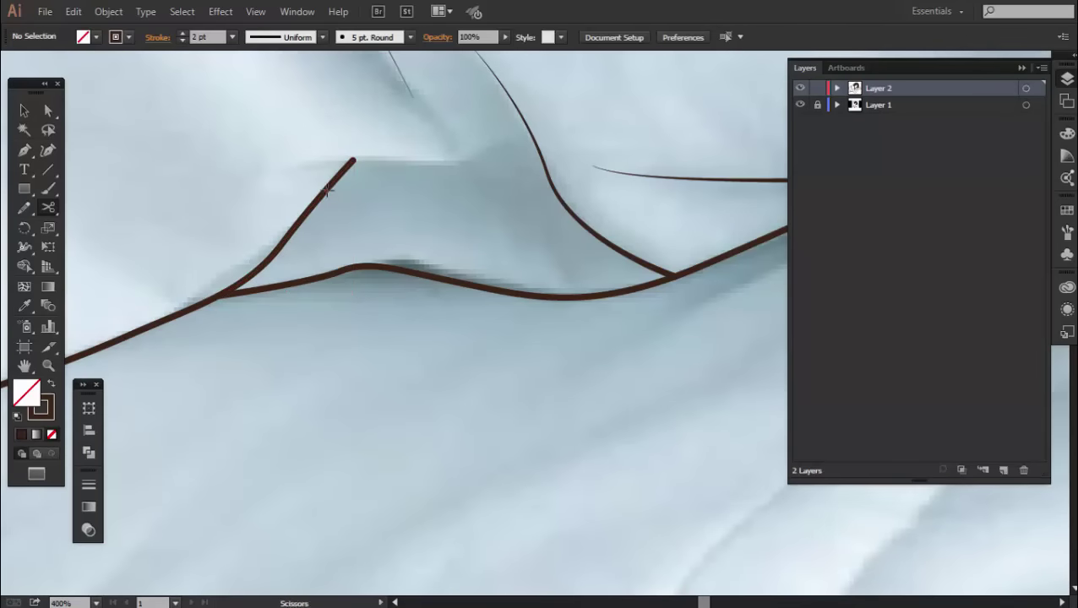
- Taper the cut-off branch of the sheet line with a width profile
key(v)
click(283, 36)
click(266, 162)
click(279, 203)
scroll(278, 202, down, 1)
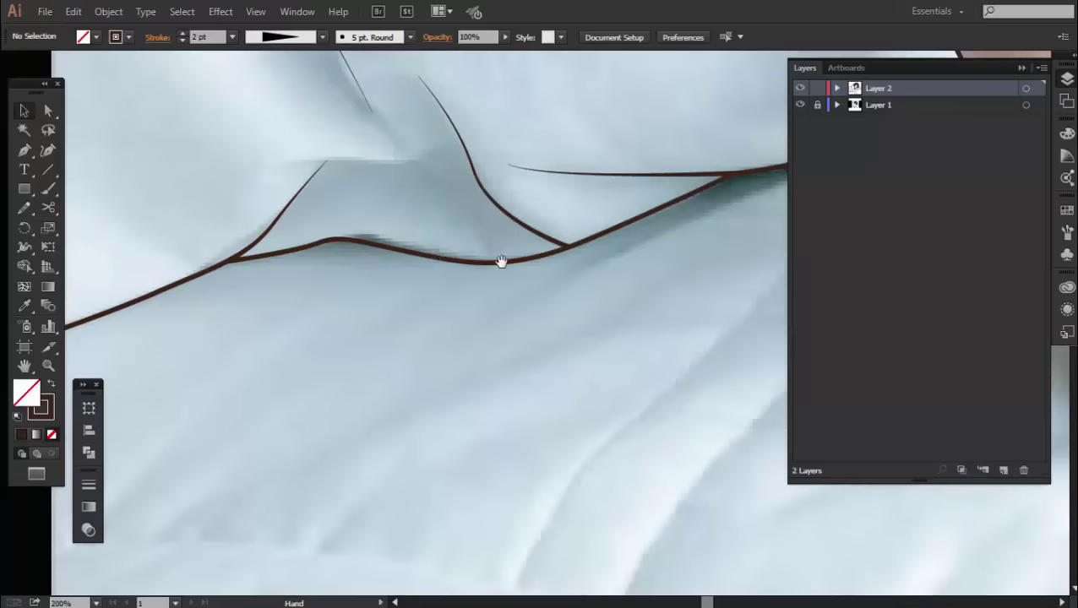
drag(279, 211, 379, 351)
scroll(379, 351, down, 2)
- Try a tapered width profile on the three finger creases, then undo it
scroll(477, 298, up, 2)
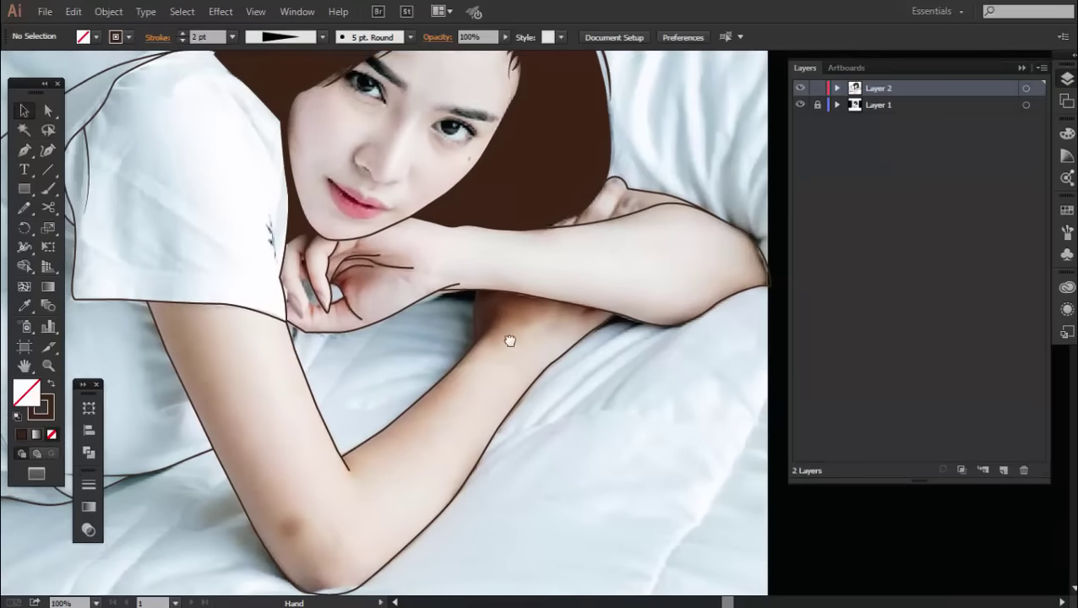
scroll(439, 361, up, 2)
scroll(505, 389, up, 1)
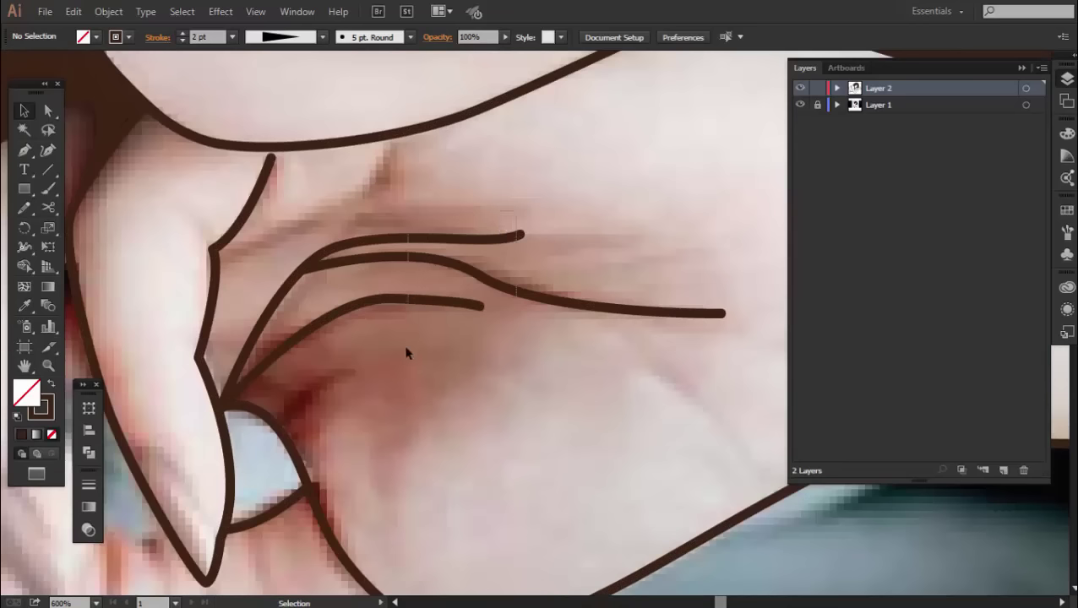
click(397, 299)
click(321, 37)
click(277, 135)
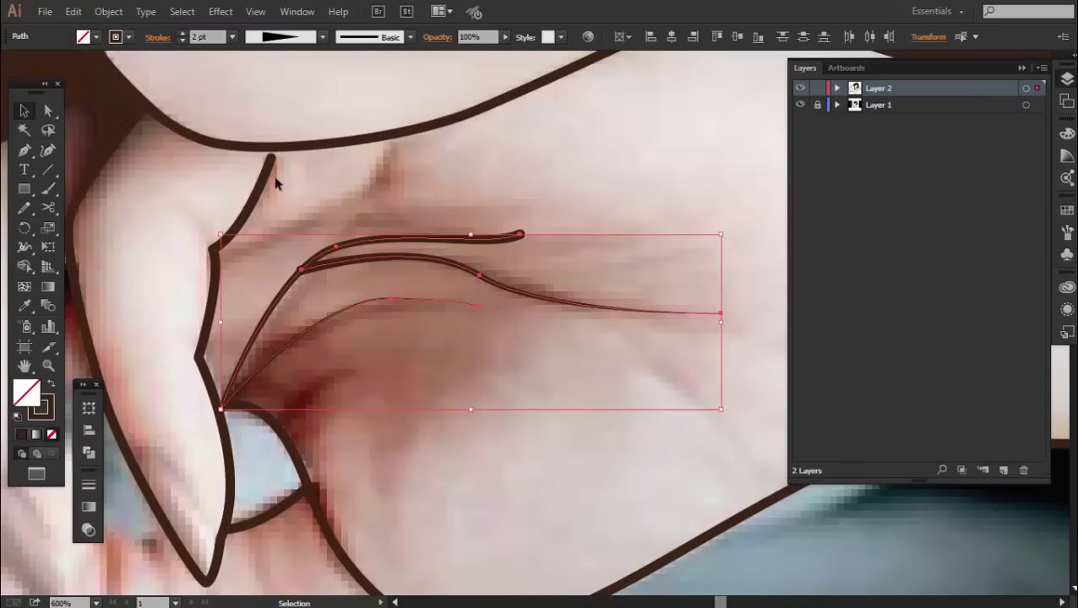
click(418, 401)
key(ctrl+z)
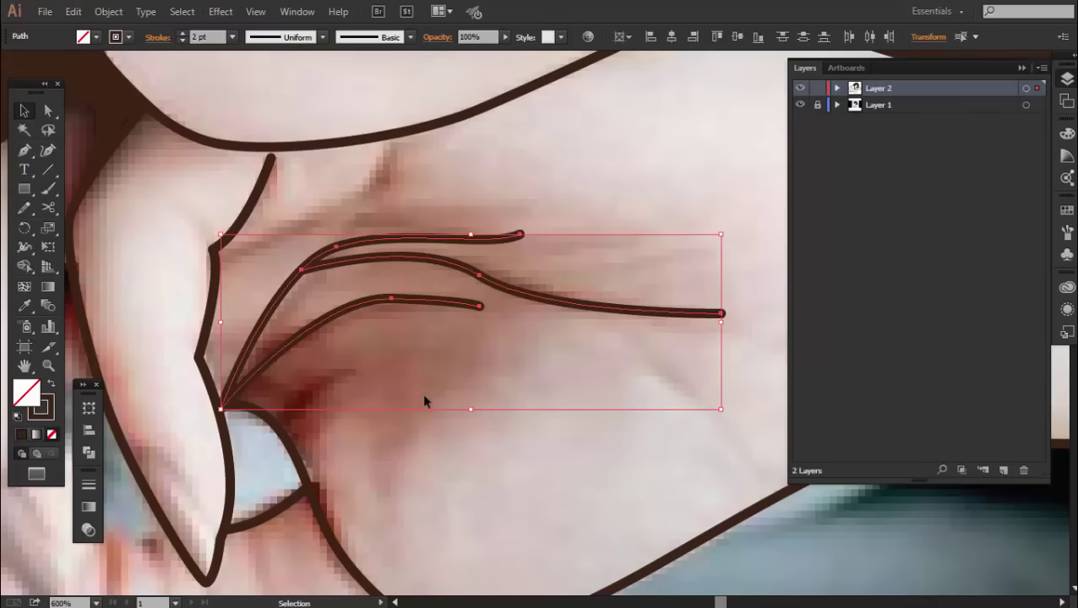
click(406, 403)
key(ctrl+z)
- Split the creases at their shared anchor with Scissors and taper all three
key(c)
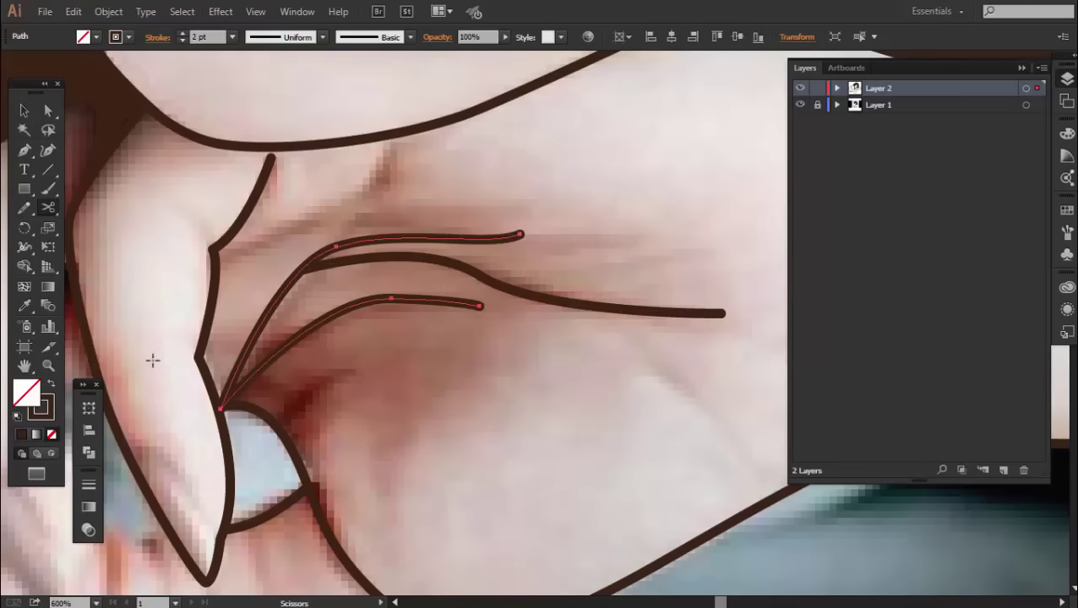
click(220, 409)
ctrl+click(392, 364)
key(v)
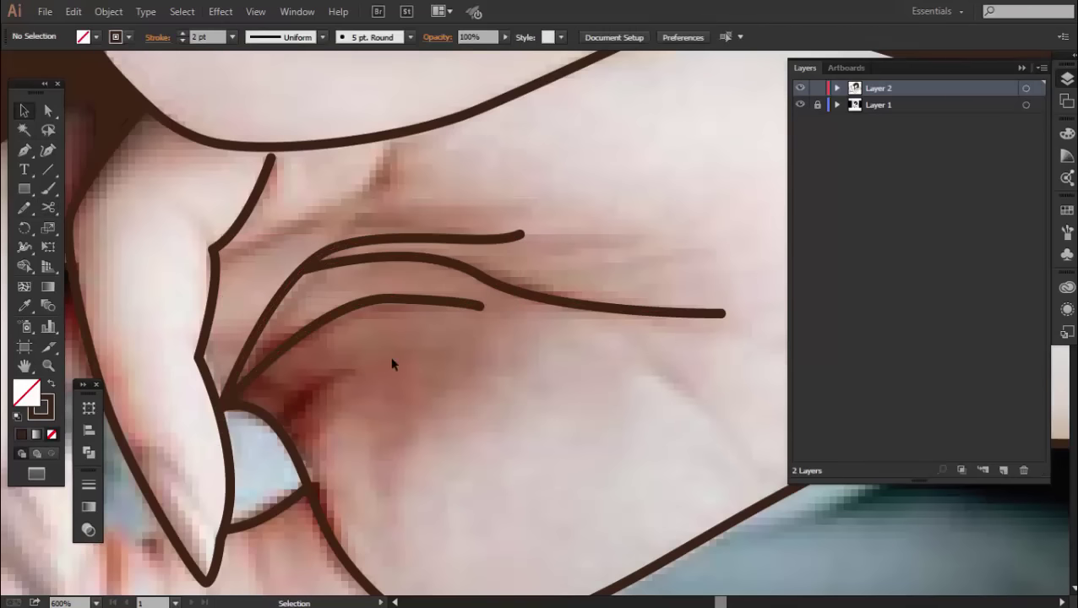
key(ctrl+a)
click(322, 37)
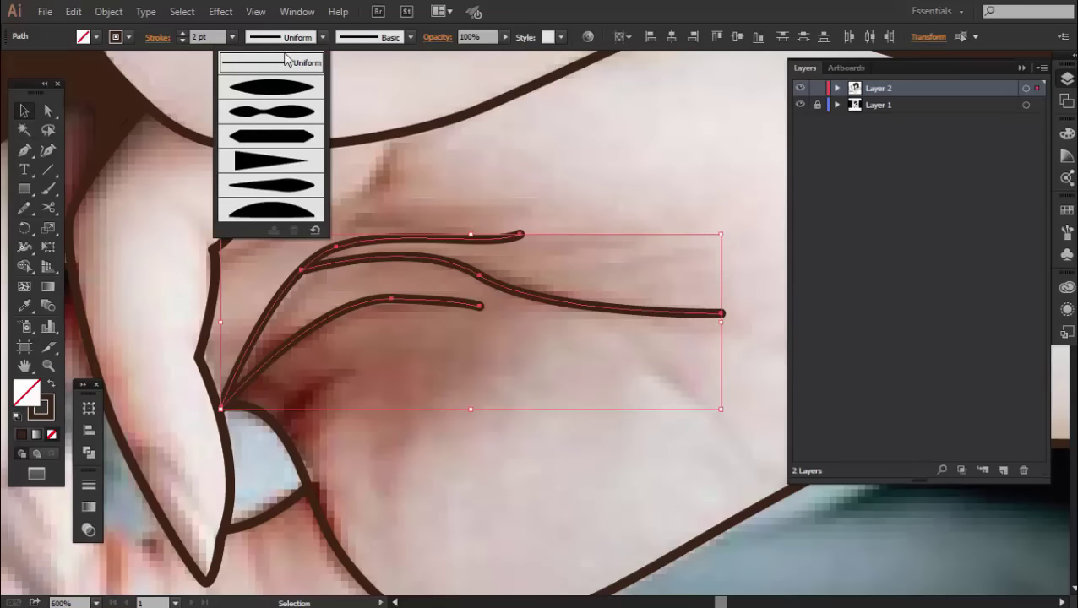
click(268, 156)
- Flip the taper direction of the top crease in the Stroke panel
drag(537, 240, 340, 189)
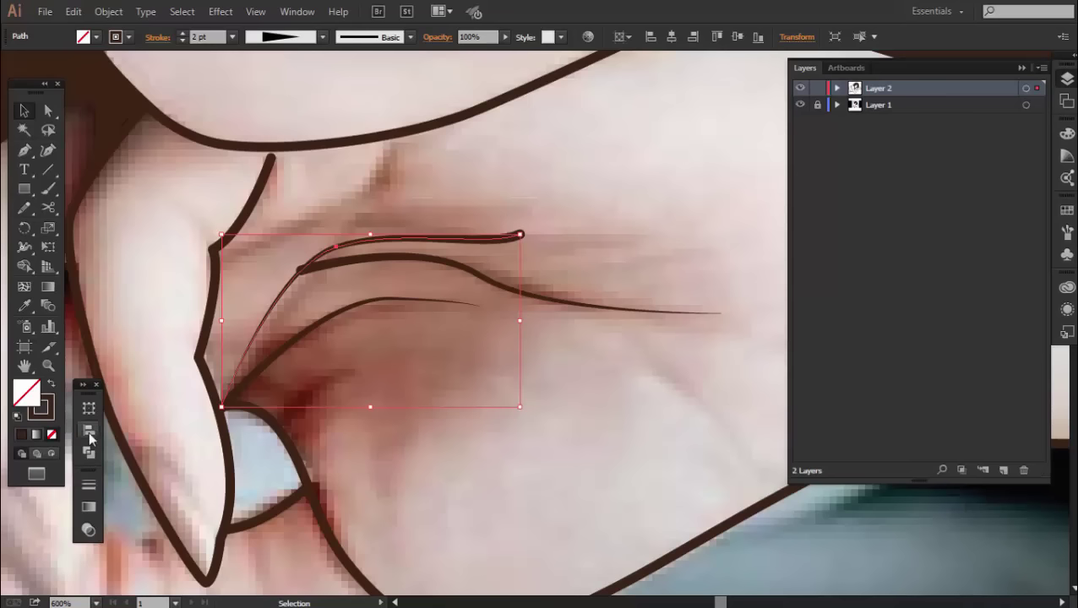
click(89, 485)
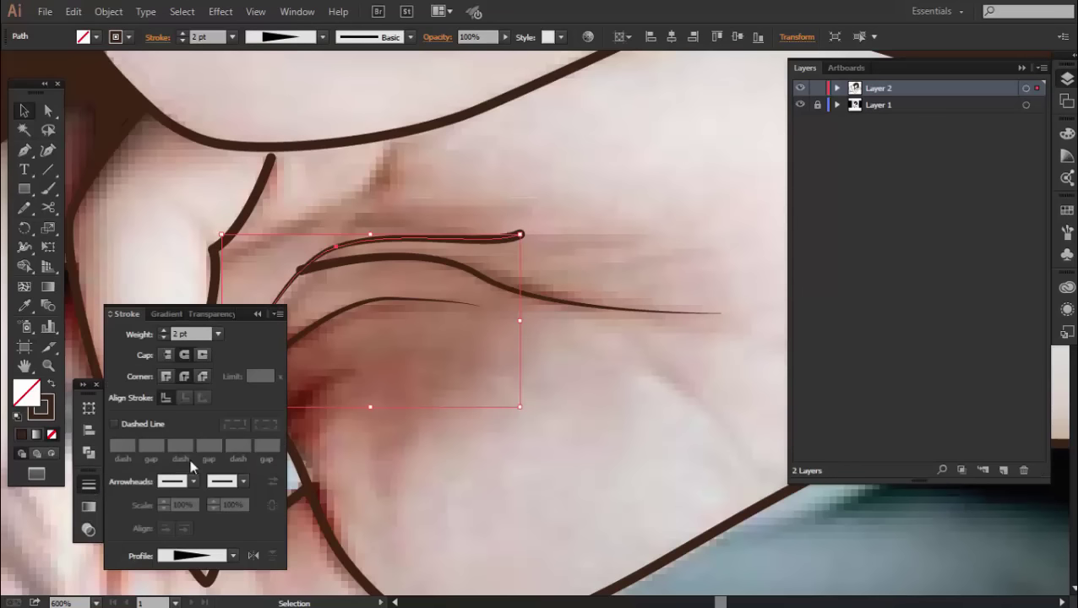
click(252, 557)
click(257, 314)
click(377, 366)
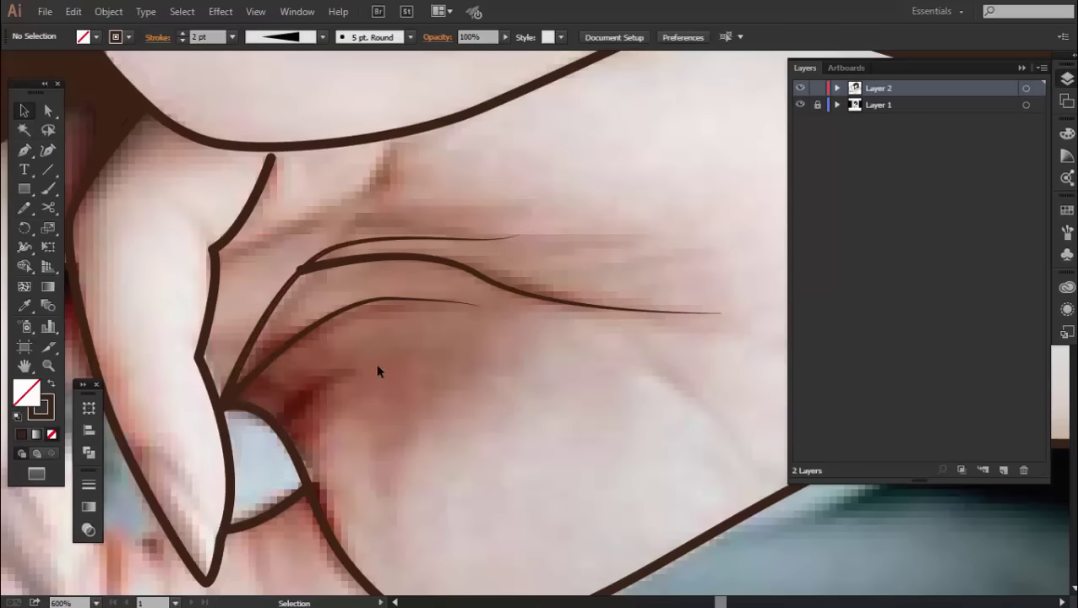
- Give the long middle crease a different width profile
click(591, 306)
click(322, 37)
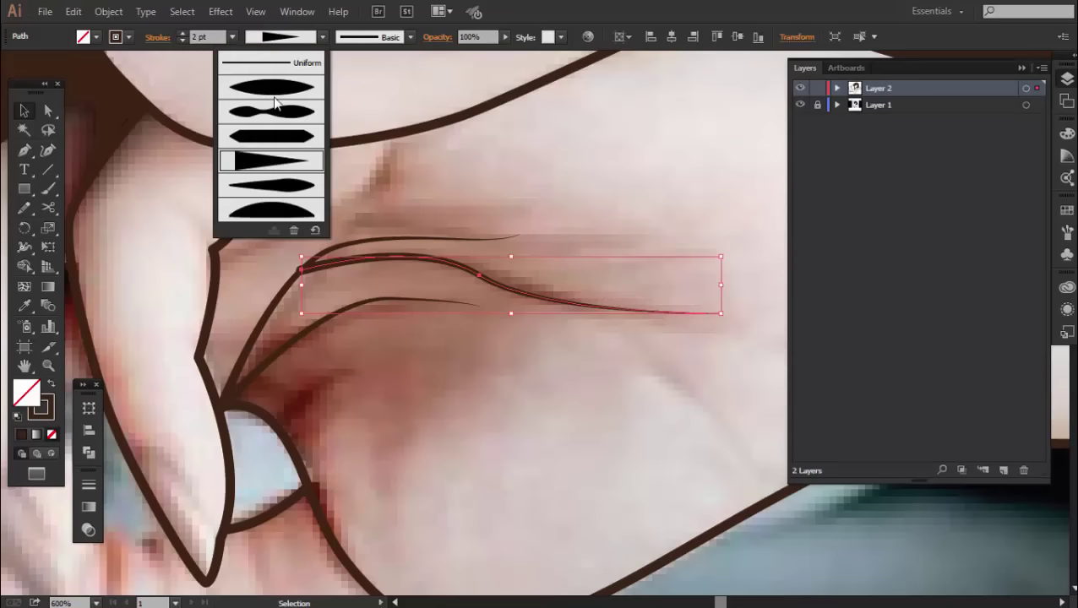
click(279, 66)
click(607, 211)
scroll(606, 211, down, 1)
scroll(512, 331, down, 1)
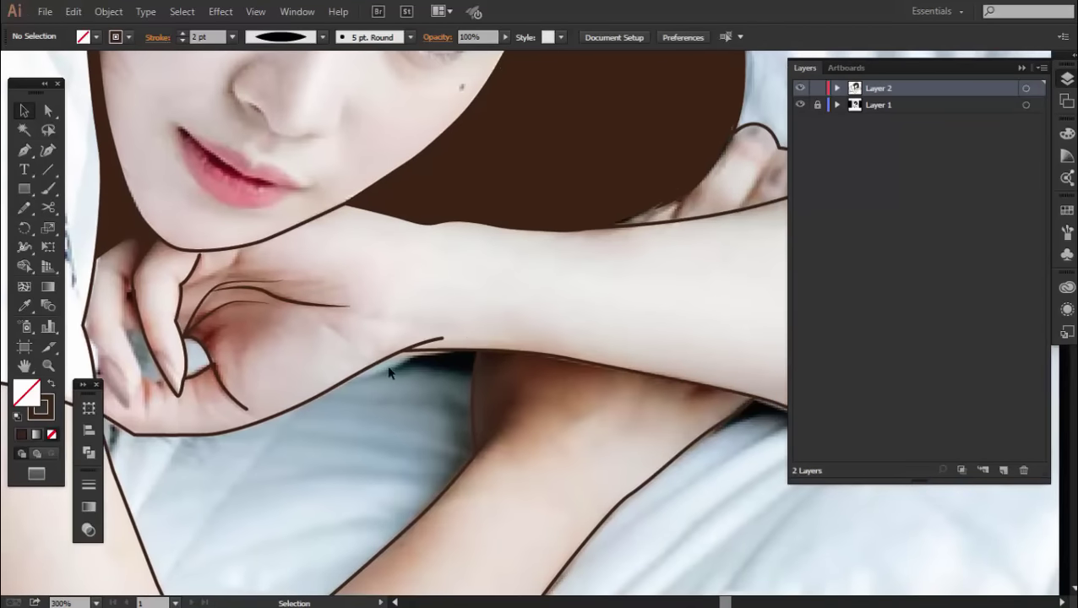
- Cut the short upper branch off the arm curve and give it the tapered width profile
scroll(390, 372, up, 2)
click(369, 334)
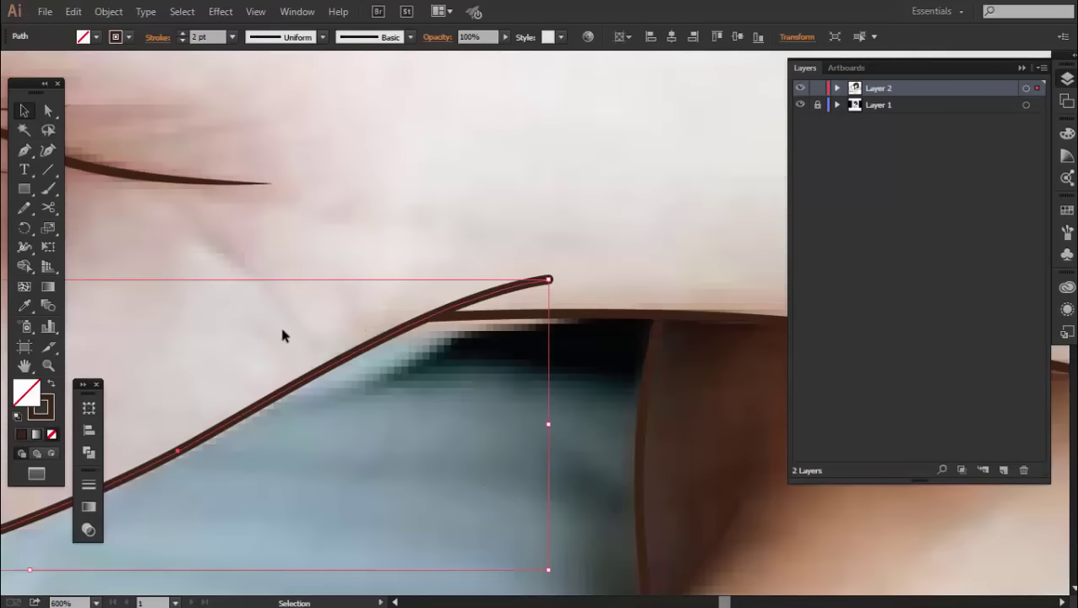
click(48, 210)
click(432, 316)
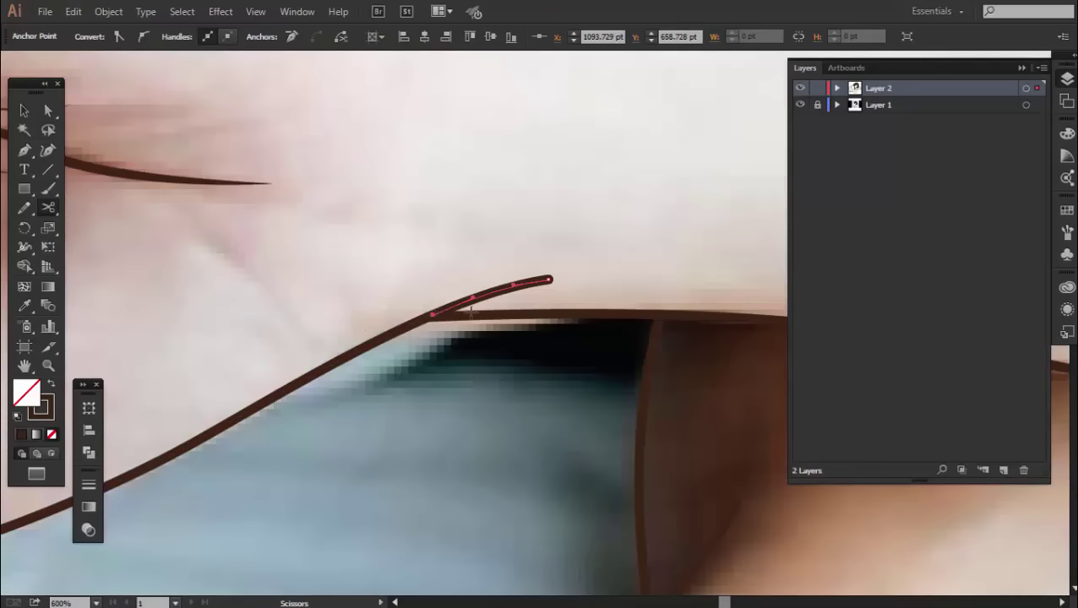
key(v)
click(508, 283)
click(281, 37)
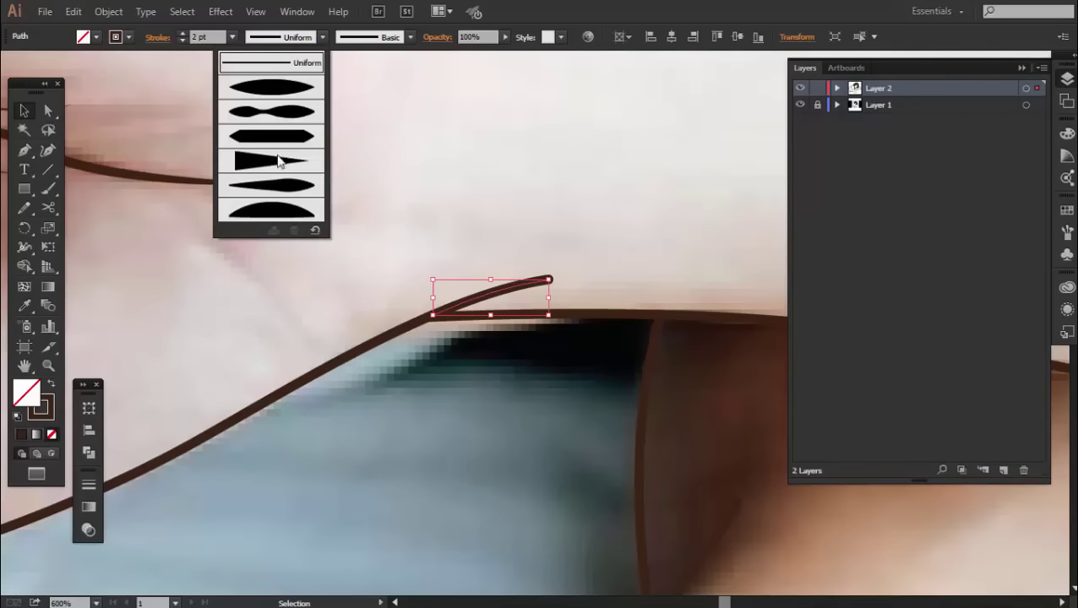
click(279, 165)
click(534, 222)
- Apply the tapered width profile to the curved line beside the thumb
scroll(534, 222, down, 2)
drag(397, 377, 494, 375)
scroll(315, 372, up, 3)
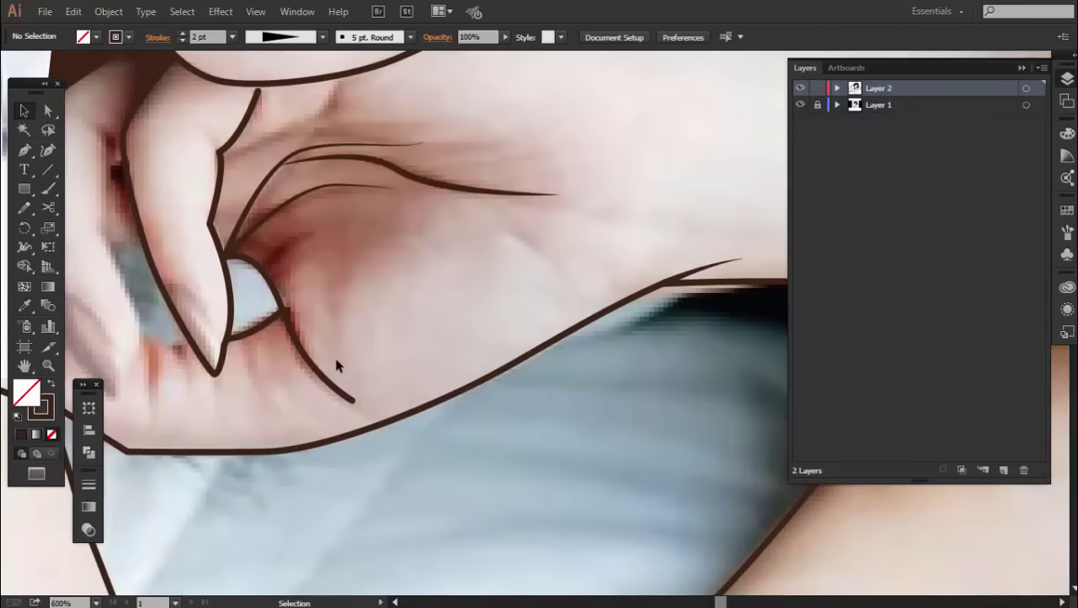
click(324, 372)
click(283, 37)
click(265, 161)
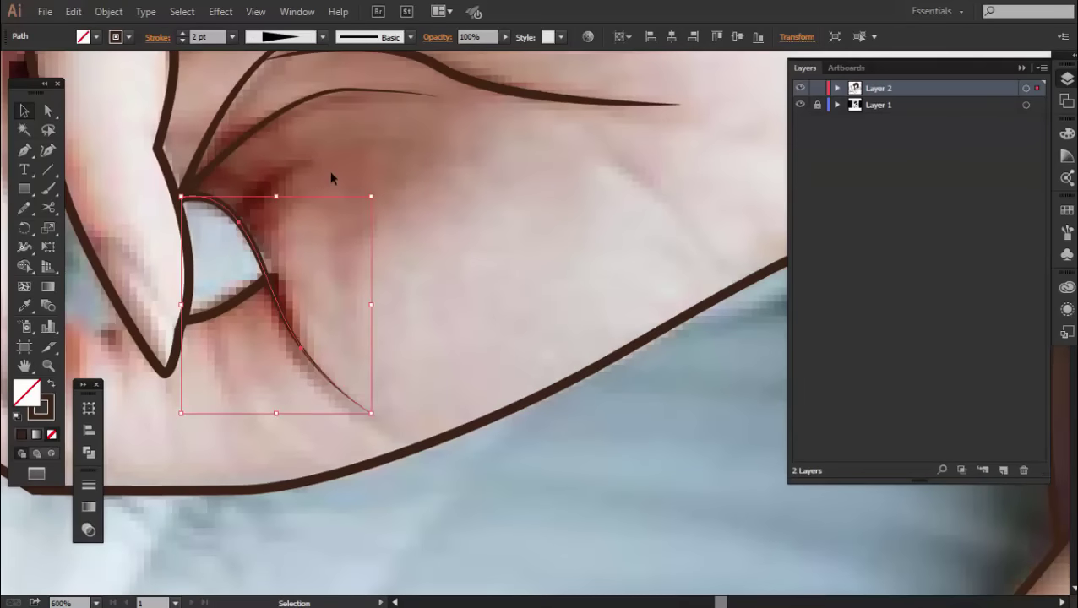
click(239, 344)
- Cut a short upper segment off the forearm edge line and taper it to a point
drag(241, 344, 391, 341)
scroll(388, 346, down, 1)
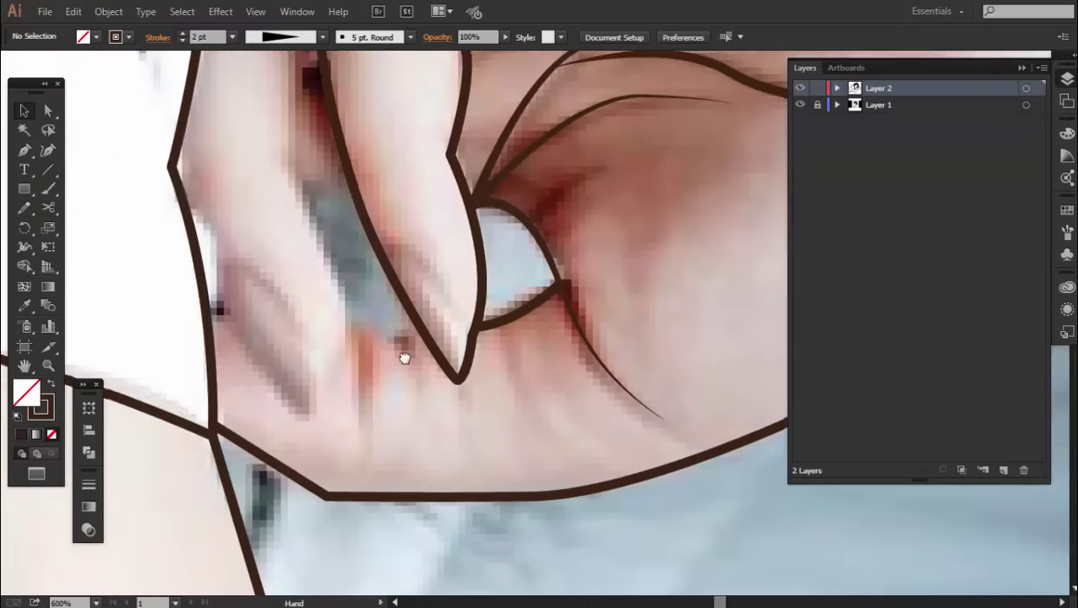
scroll(448, 348, down, 1)
scroll(451, 367, down, 1)
scroll(452, 408, down, 1)
scroll(490, 427, up, 4)
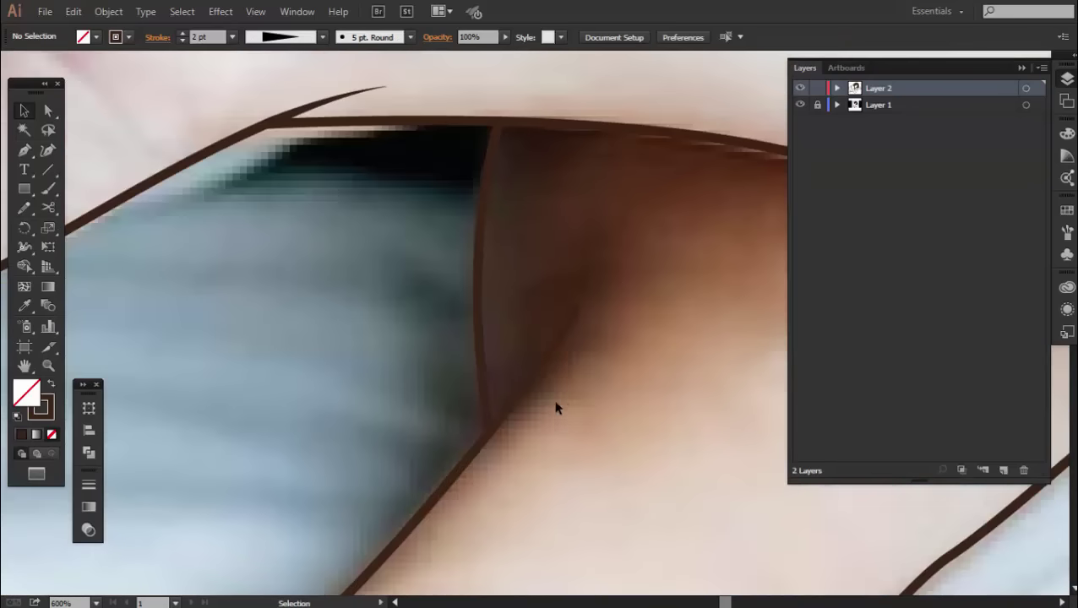
click(554, 390)
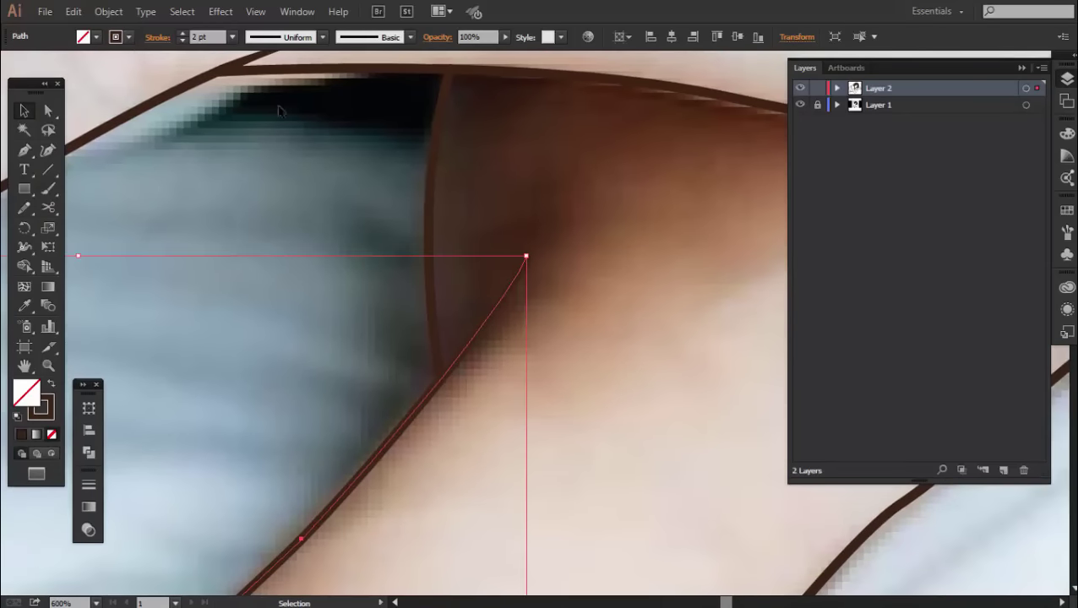
click(48, 207)
click(441, 379)
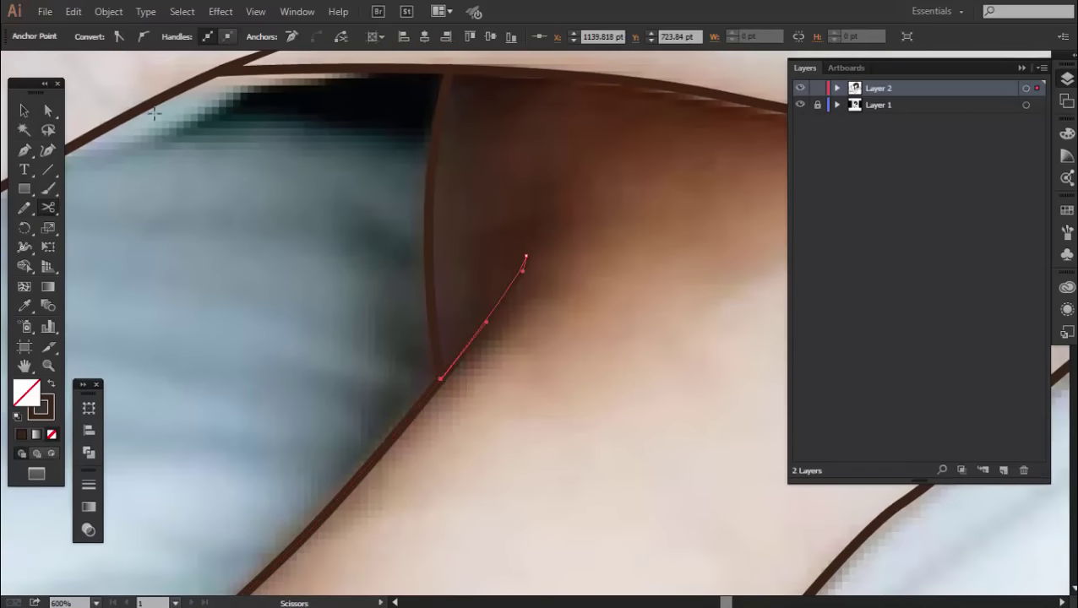
ctrl+click(521, 270)
key(v)
drag(540, 281, 477, 254)
click(322, 38)
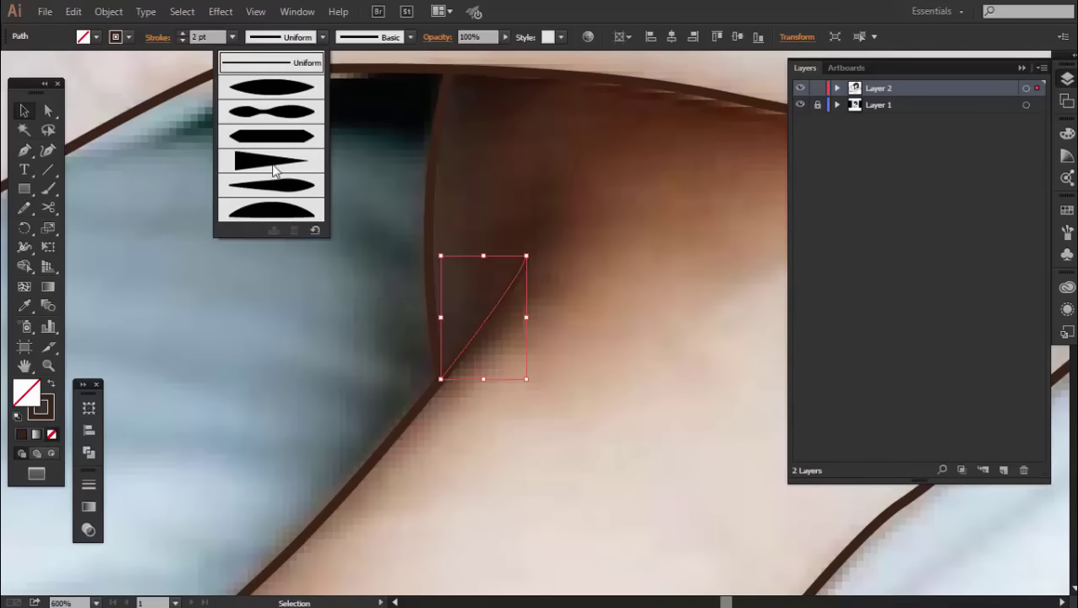
click(279, 203)
click(332, 266)
- Cut the elbow line where it meets the arm and apply the tapered width profile
scroll(332, 265, down, 2)
scroll(544, 361, down, 1)
scroll(474, 341, down, 1)
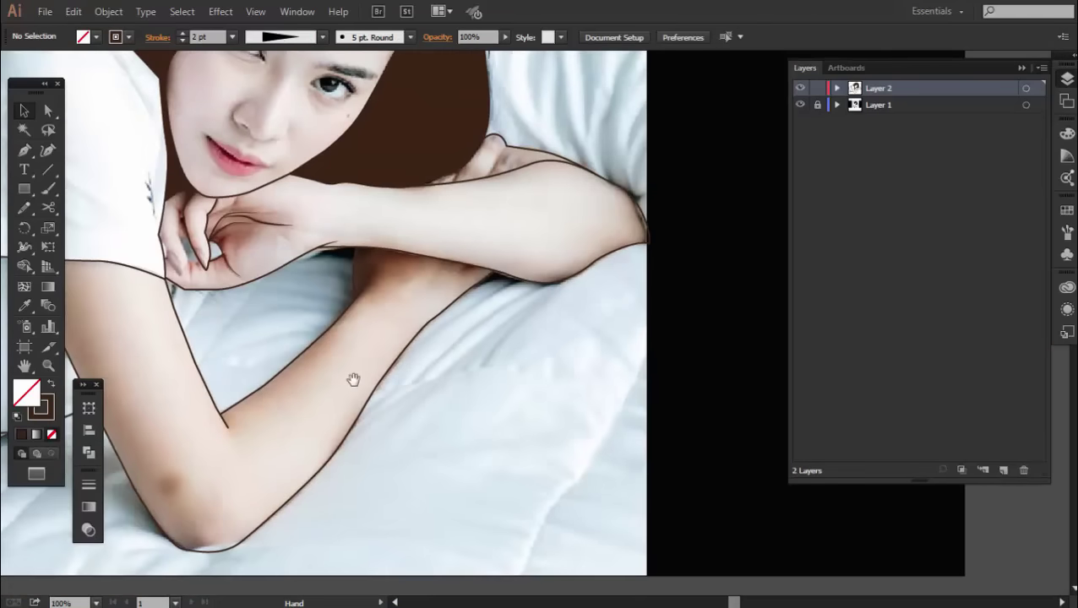
scroll(364, 423, up, 5)
click(327, 432)
scroll(338, 448, up, 2)
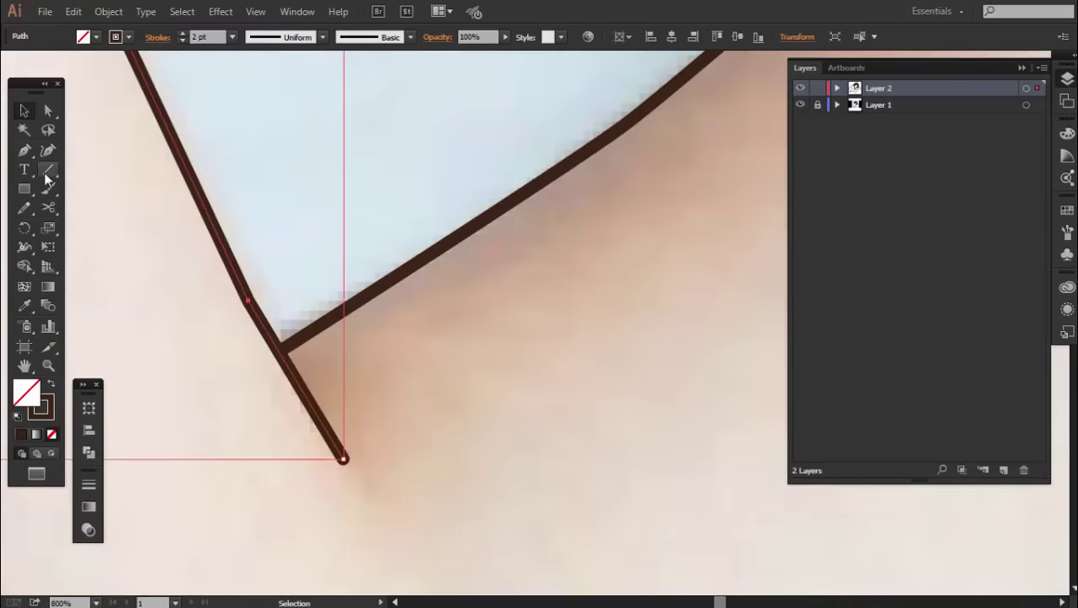
click(49, 207)
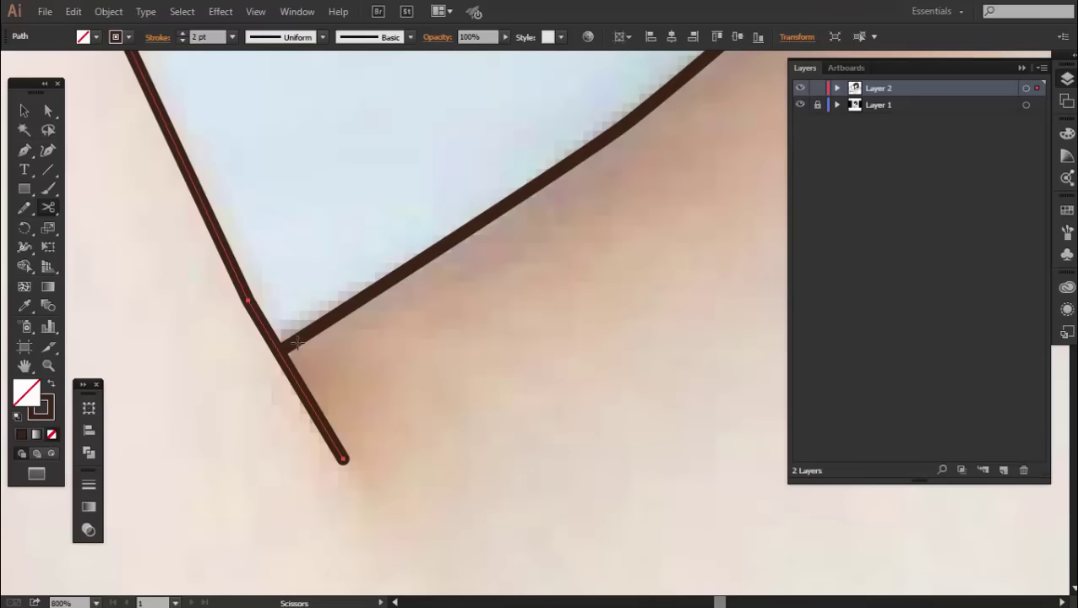
click(249, 300)
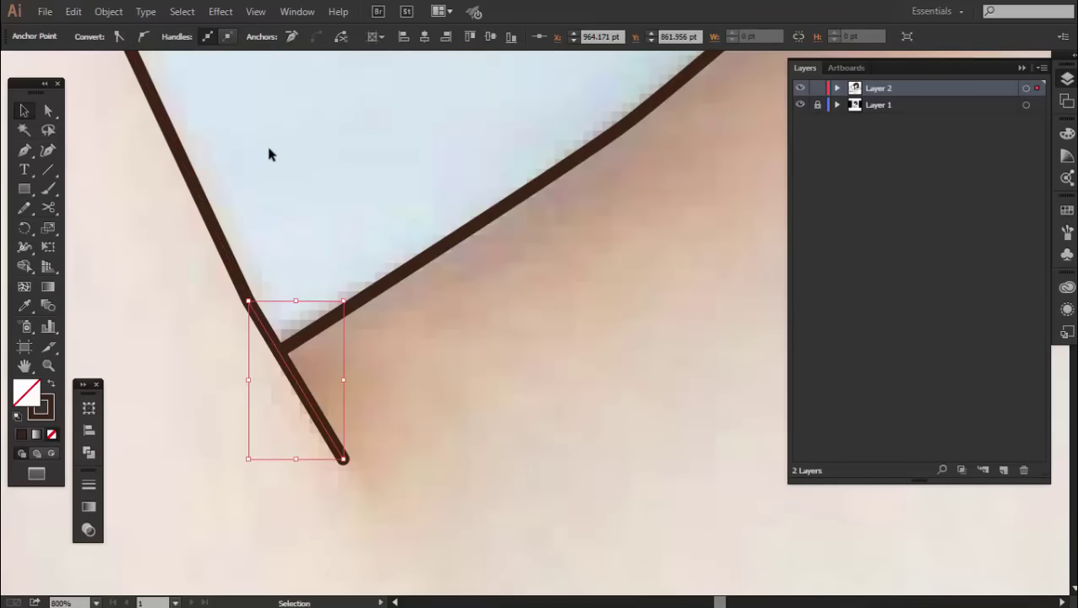
click(287, 36)
click(277, 148)
click(391, 312)
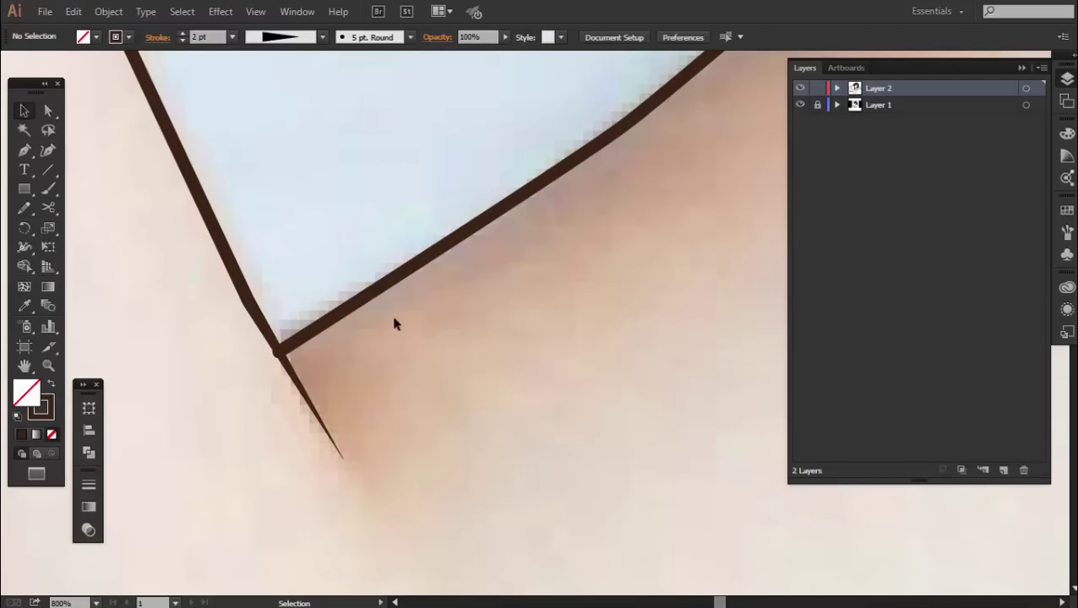
- Cut the sleeve fold line at the junction and taper its upper piece
scroll(411, 338, down, 1)
scroll(414, 372, down, 5)
scroll(421, 411, up, 1)
scroll(296, 332, up, 2)
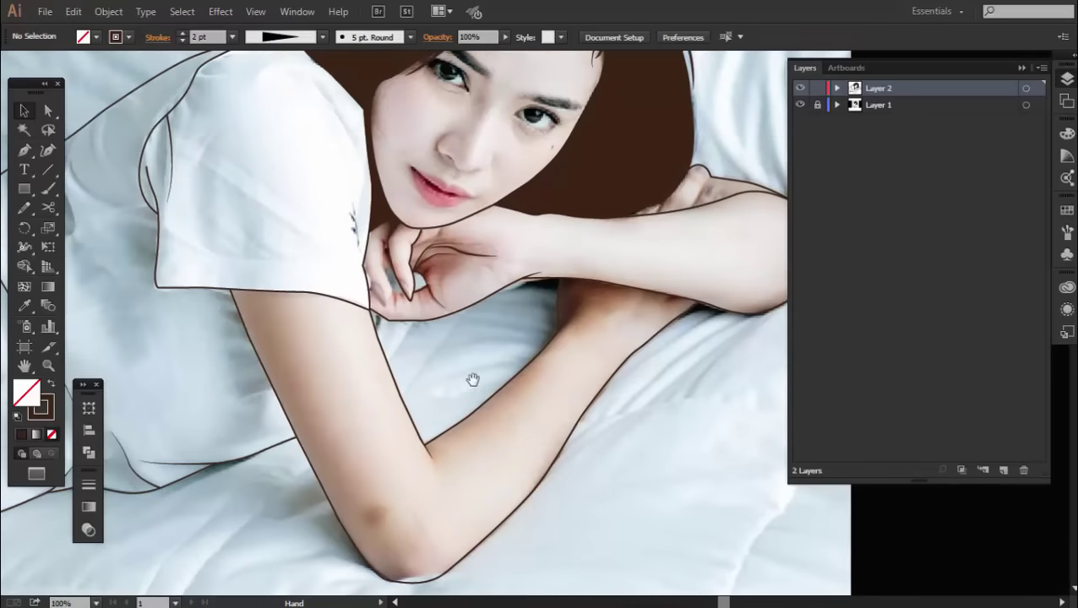
scroll(474, 377, up, 2)
scroll(142, 221, up, 3)
click(497, 309)
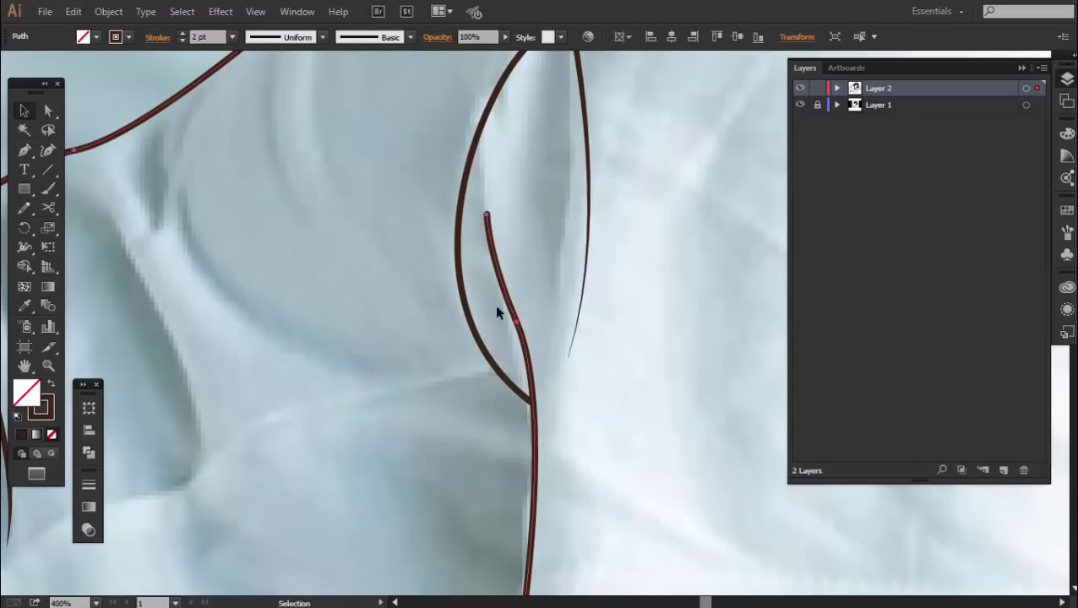
click(535, 402)
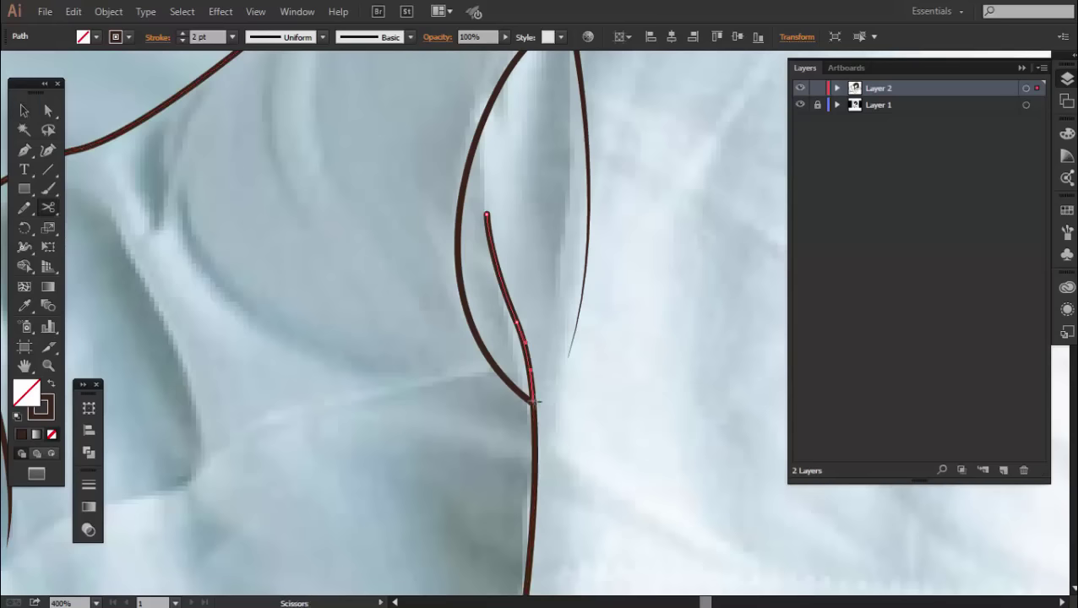
key(v)
click(490, 276)
click(270, 38)
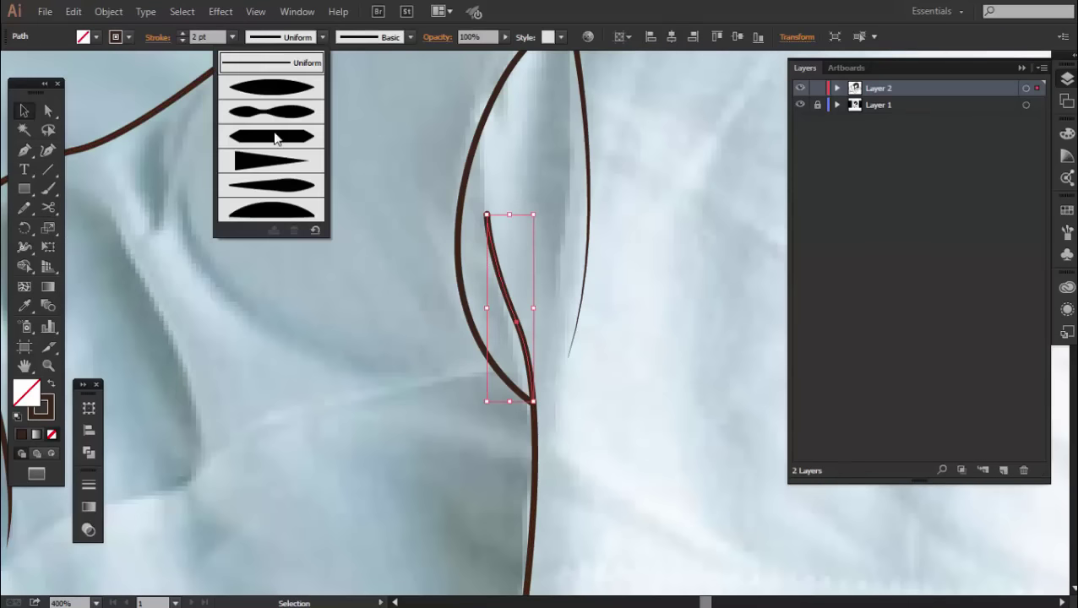
click(271, 164)
click(509, 355)
key(ctrl+minus)
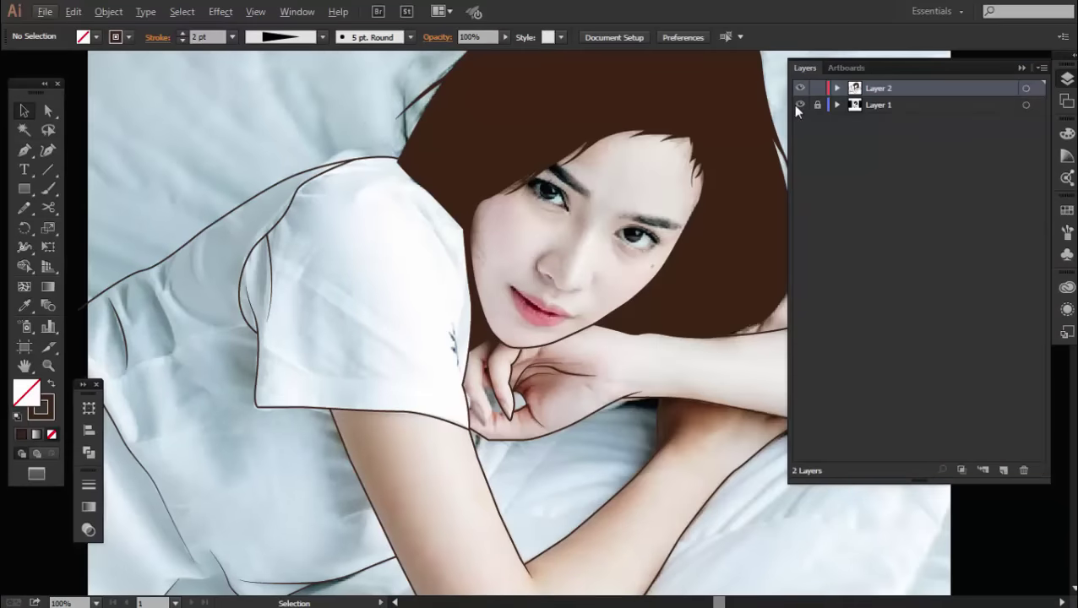
click(800, 104)
scroll(531, 378, down, 2)
scroll(547, 374, up, 3)
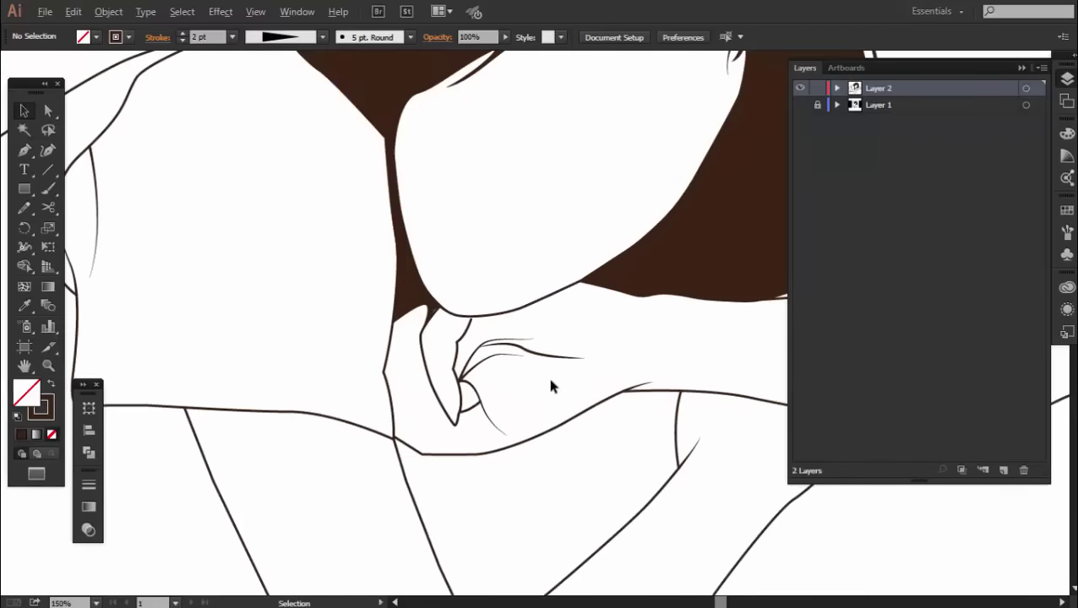
scroll(546, 373, down, 3)
key(ctrl)
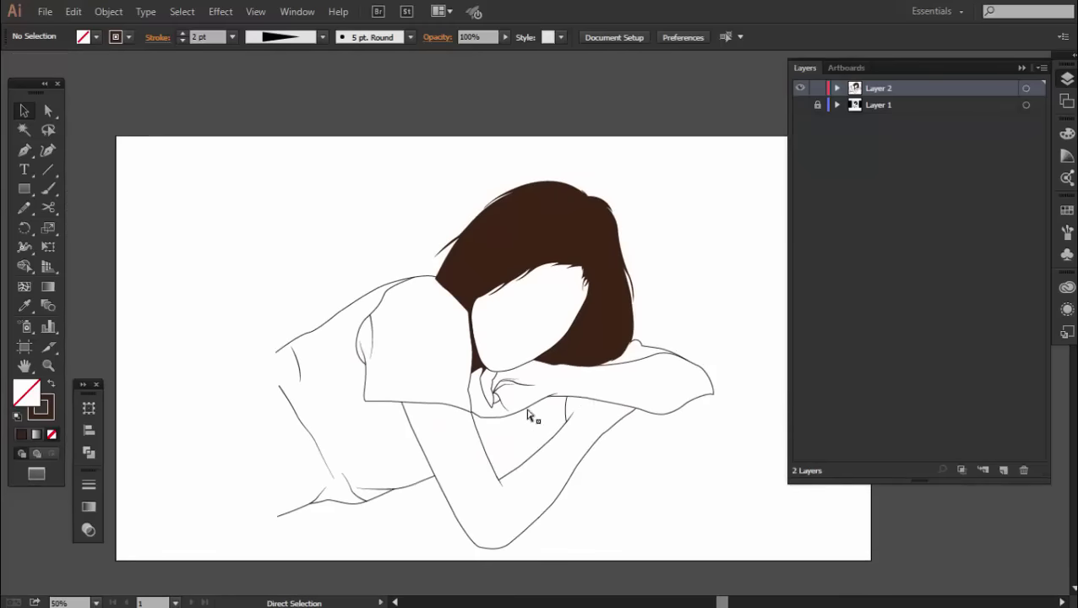
scroll(602, 364, up, 1)
scroll(494, 240, up, 3)
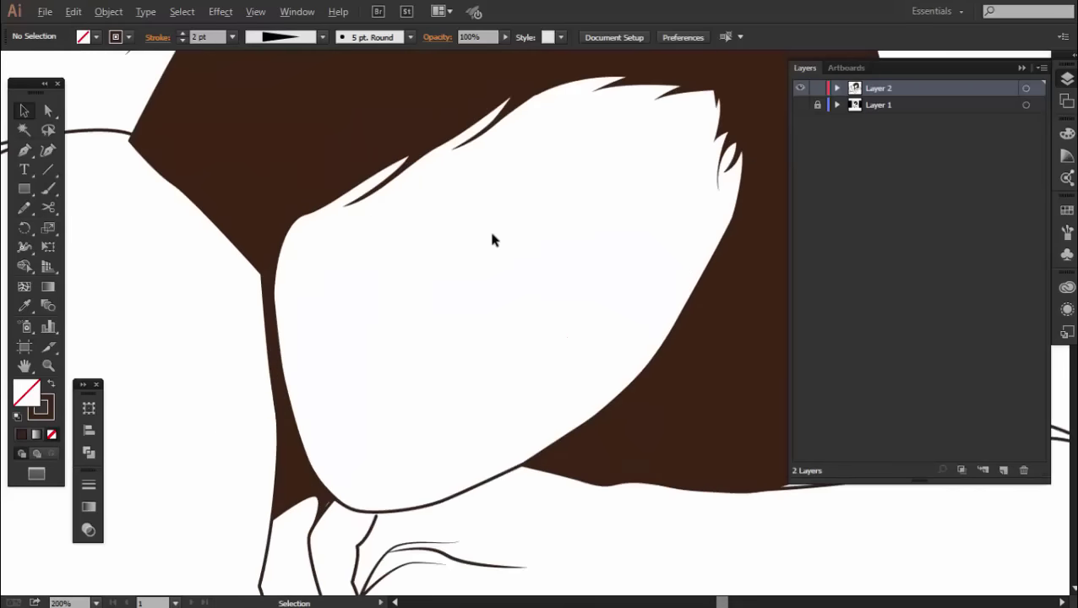
scroll(489, 227, down, 3)
scroll(580, 332, down, 1)
click(800, 105)
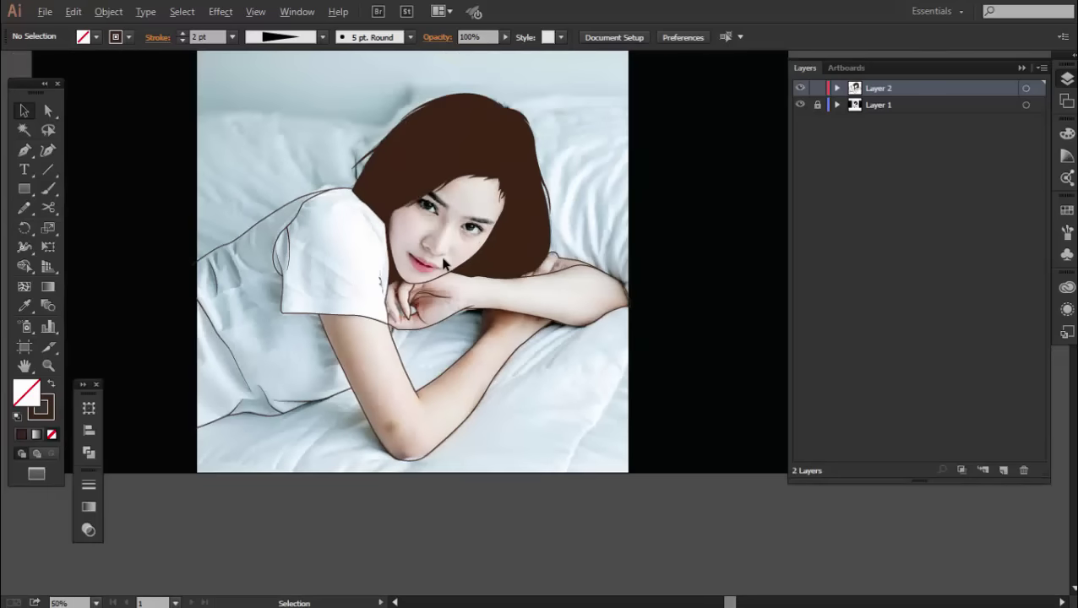
scroll(435, 196, up, 3)
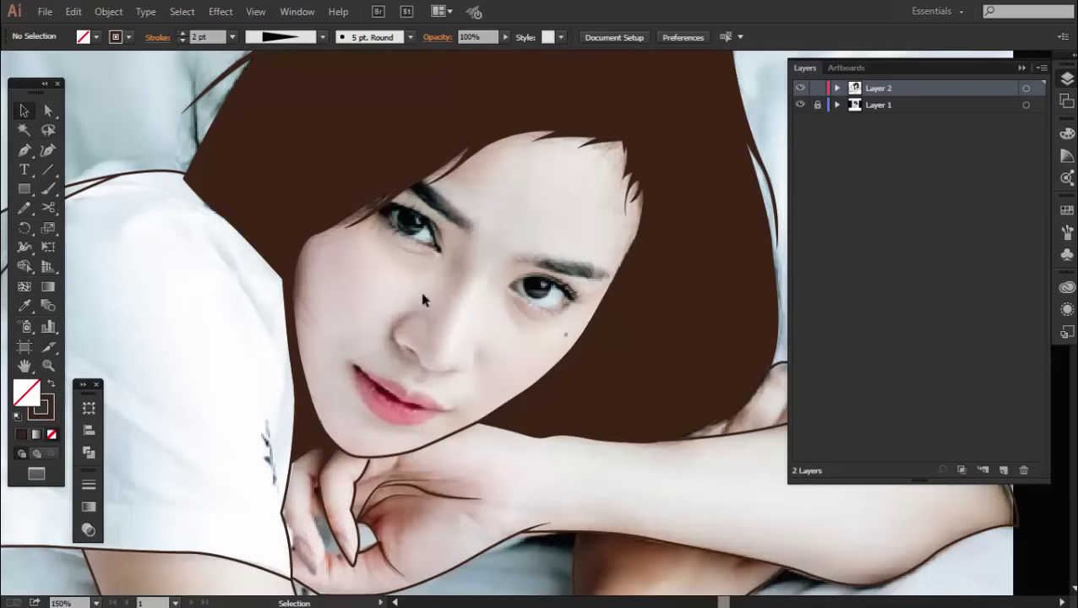
click(800, 88)
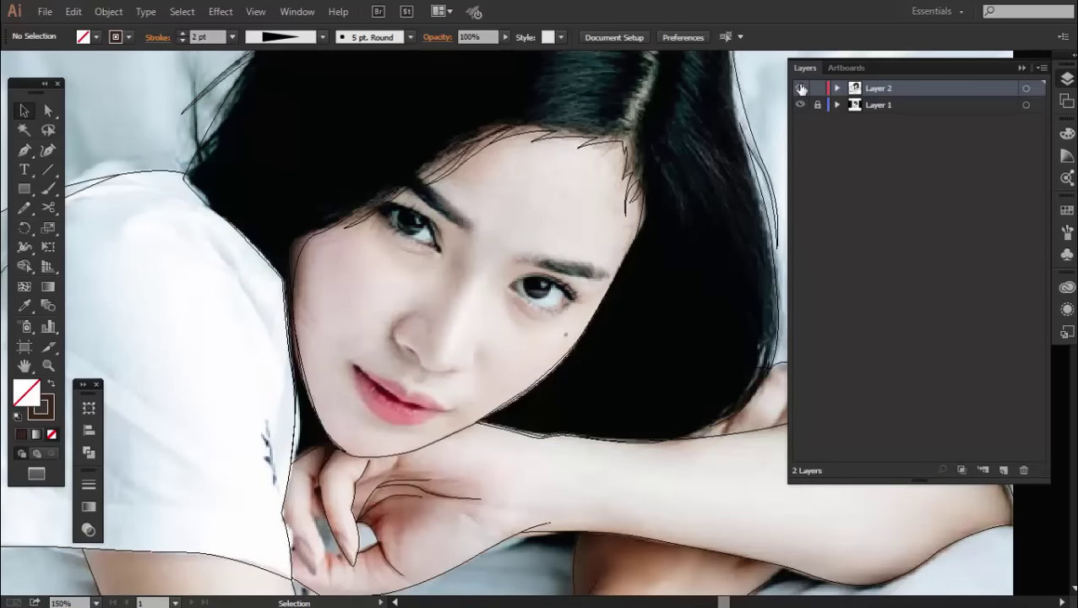
click(800, 104)
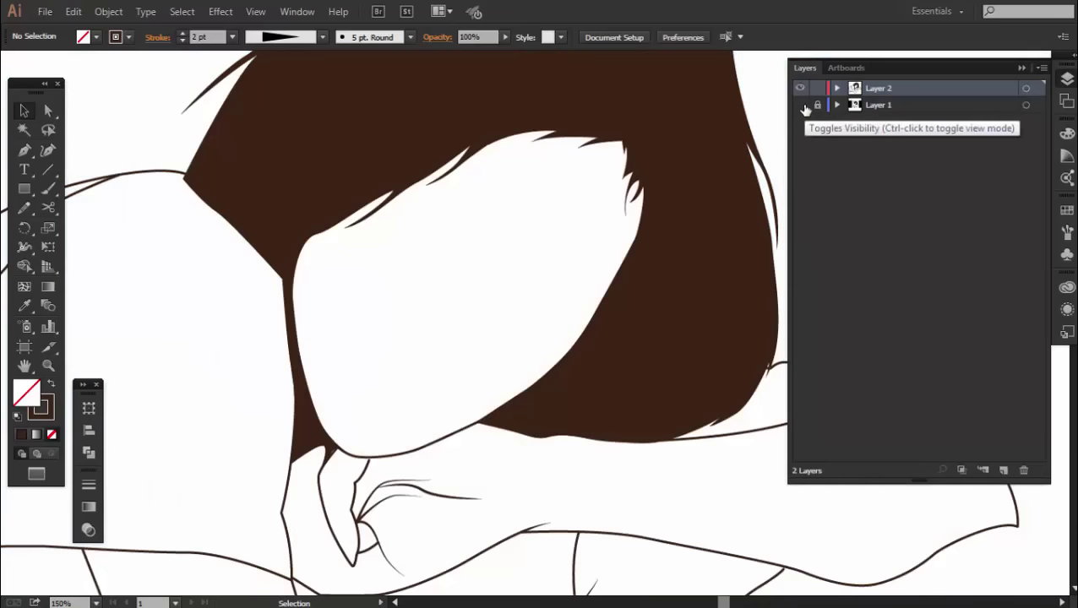
click(800, 105)
scroll(421, 290, up, 1)
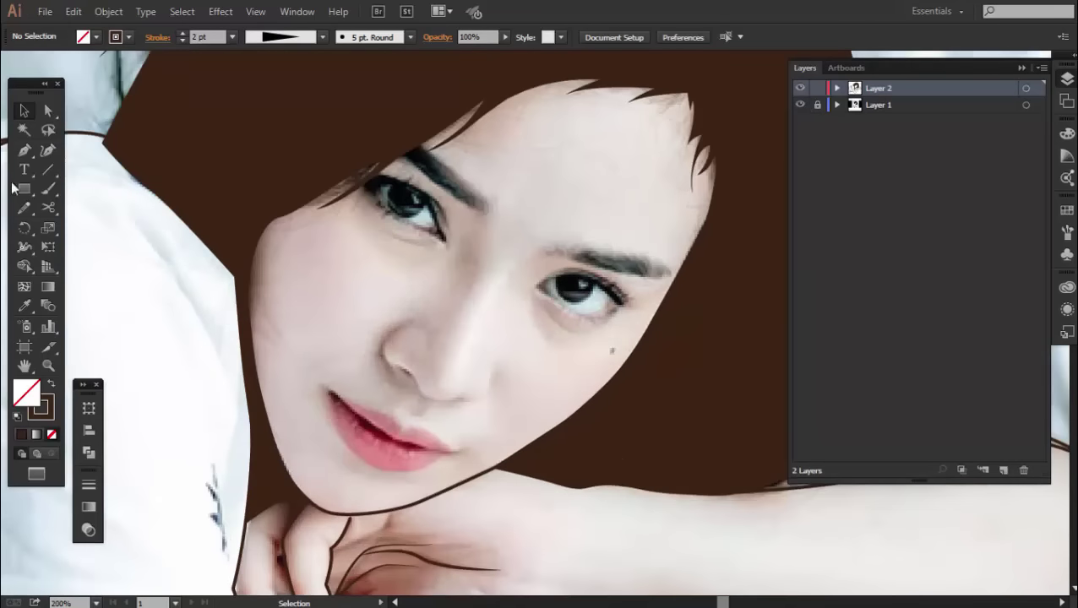
key(p)
- Start a brown-filled, no-stroke Pen path along the upper eyelid to the outer corner
click(51, 386)
scroll(506, 261, up, 1)
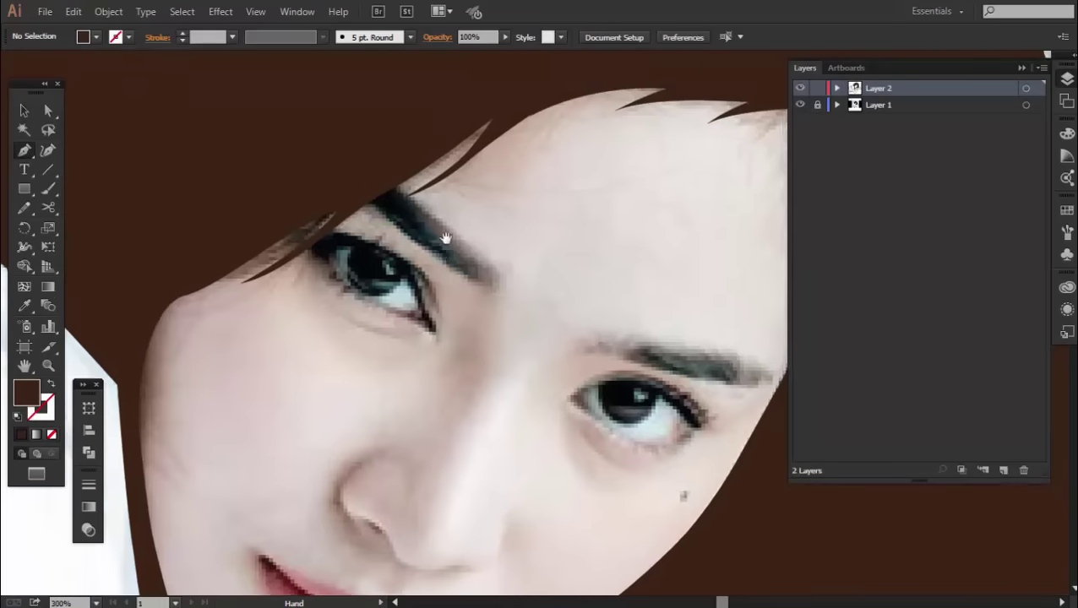
scroll(448, 237, up, 1)
scroll(495, 276, up, 1)
drag(494, 276, 537, 281)
click(347, 195)
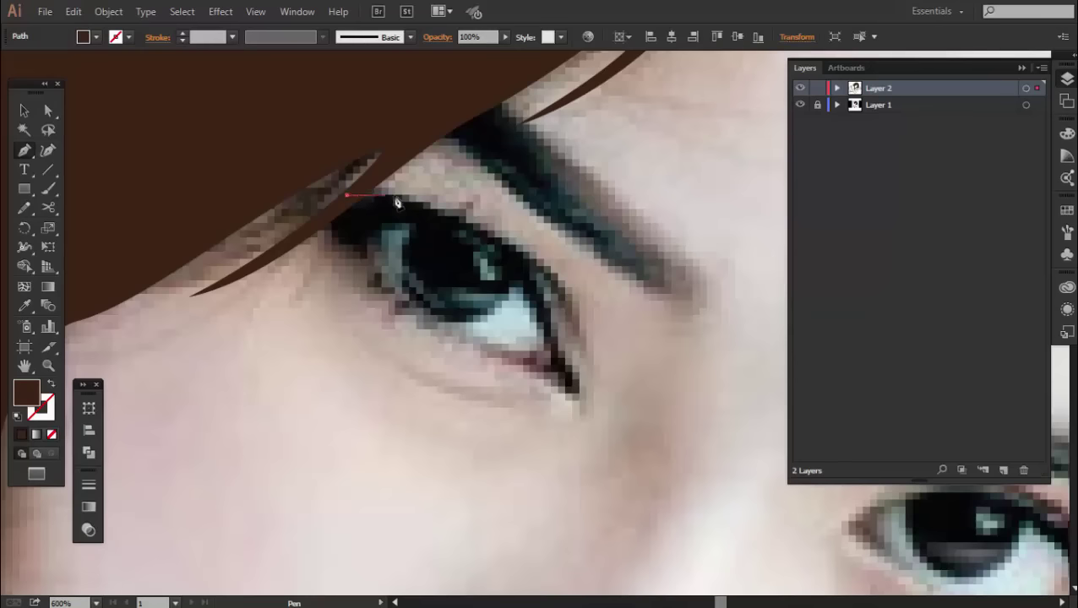
click(546, 260)
click(581, 355)
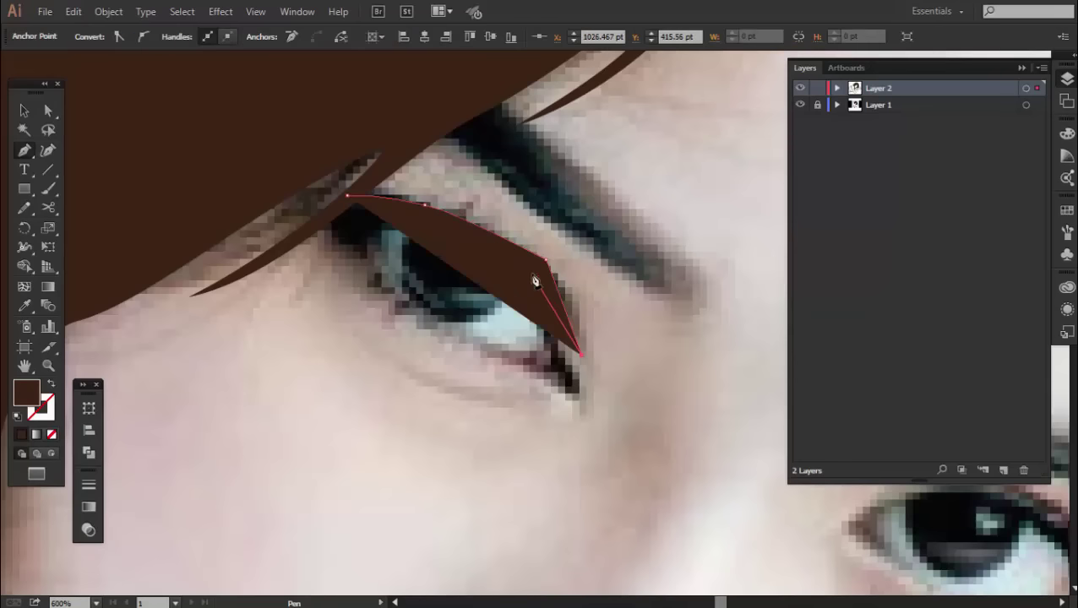
- Remove the path's fill and curve the eyeliner down along the lid with extra anchors
click(49, 435)
scroll(541, 275, up, 1)
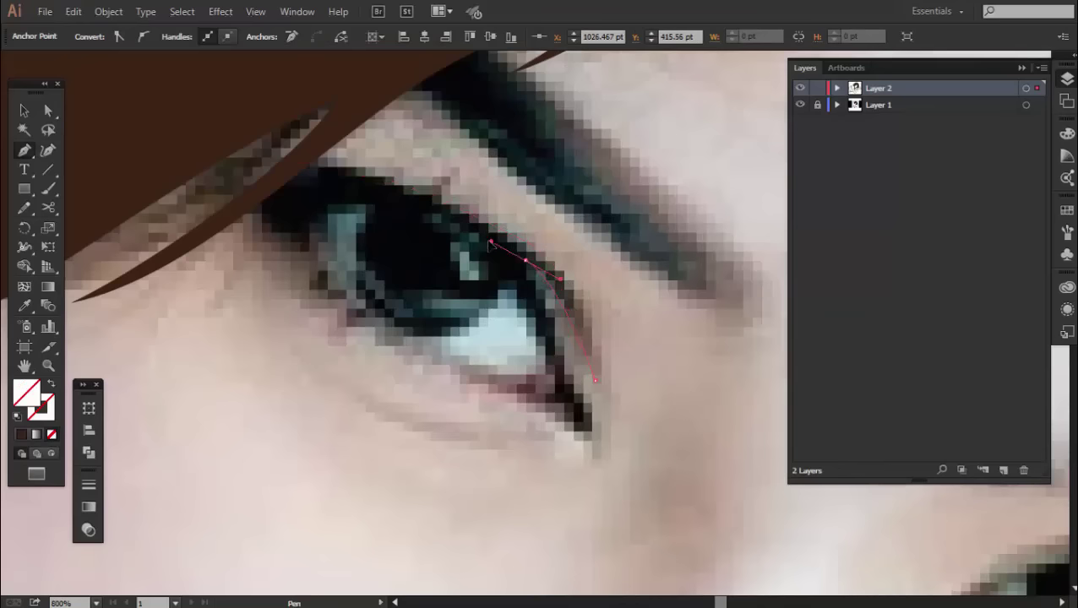
drag(571, 372, 583, 280)
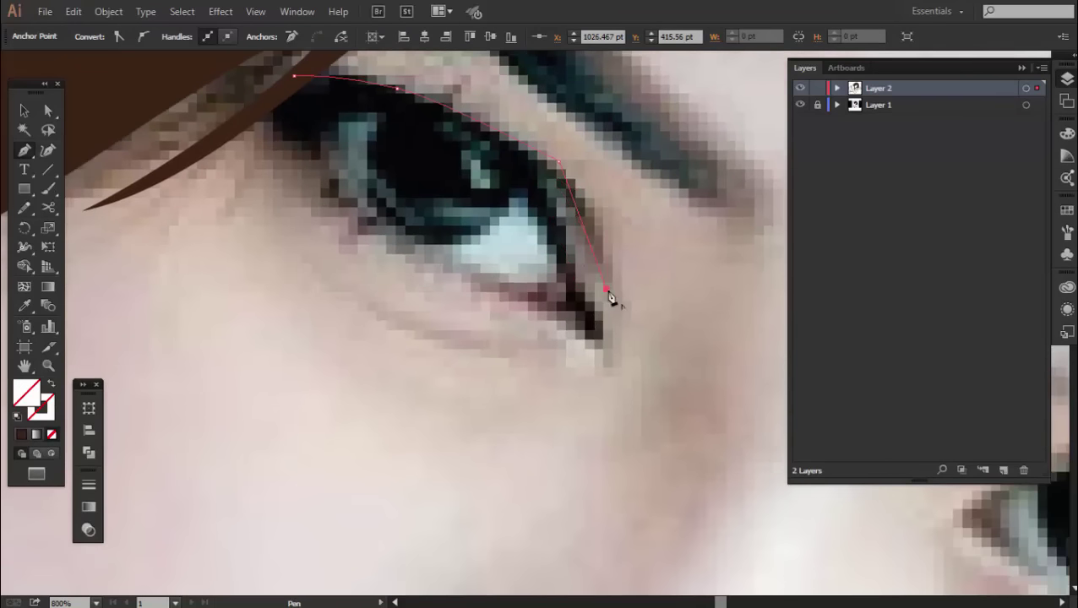
mouse_move(562, 246)
mouse_down()
mouse_move(599, 357)
mouse_move(596, 342)
mouse_move(433, 259)
mouse_up()
click(591, 368)
click(571, 285)
- Trace the lower lid and close the eye outline into a brown filled shape
drag(414, 131, 481, 224)
drag(402, 205, 468, 217)
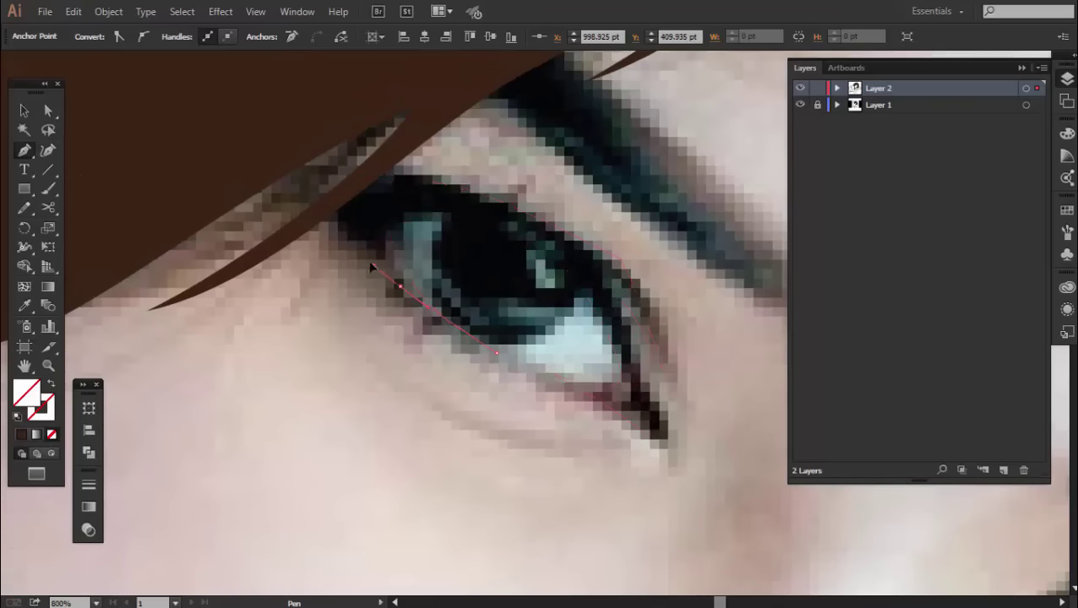
drag(336, 233, 344, 240)
drag(353, 341, 435, 415)
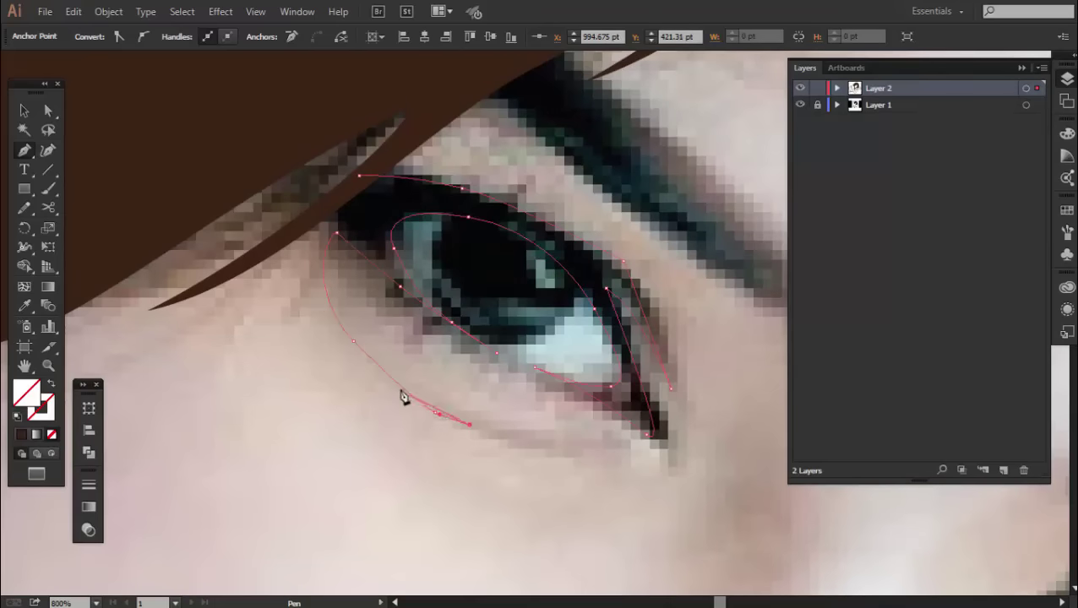
key(ctrl+minus)
key(ctrl+minus)
key(ctrl+minus)
key(ctrl+plus)
key(ctrl+plus)
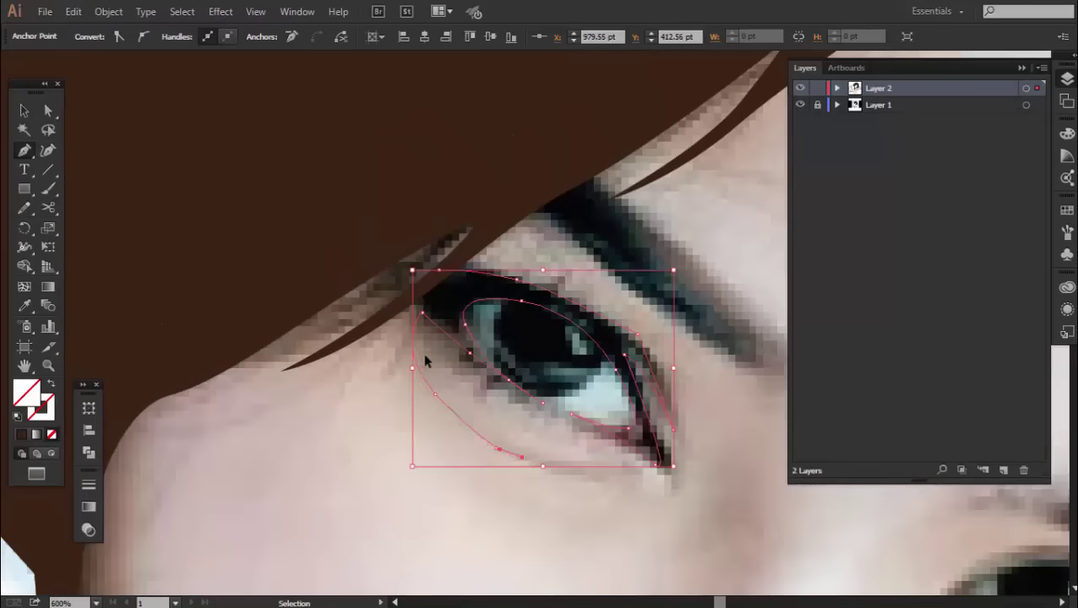
key(ctrl+z)
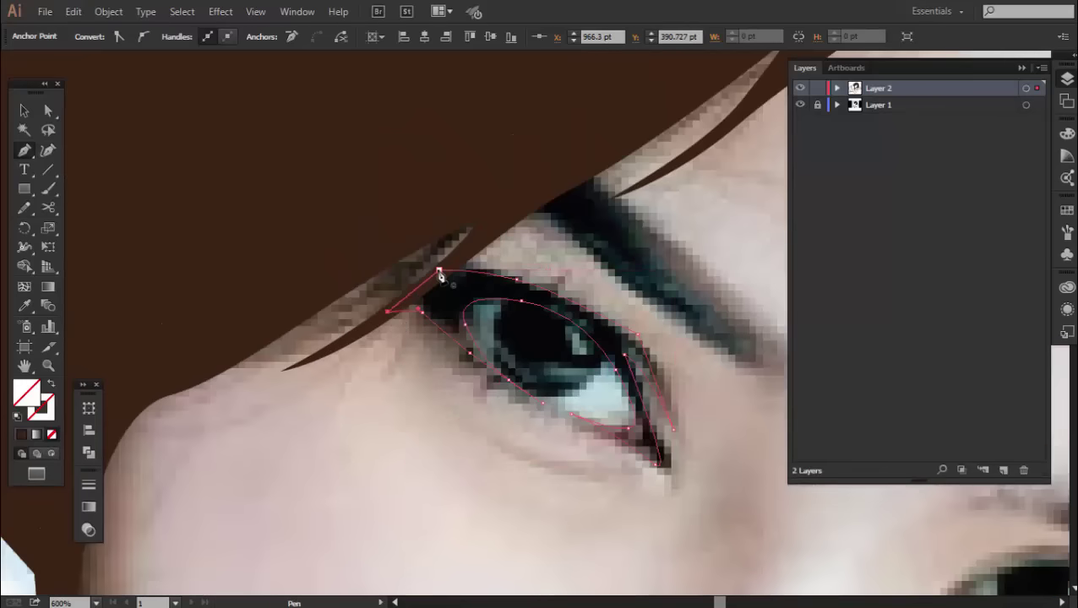
click(439, 272)
key(shift+x)
key(ctrl+shift+a)
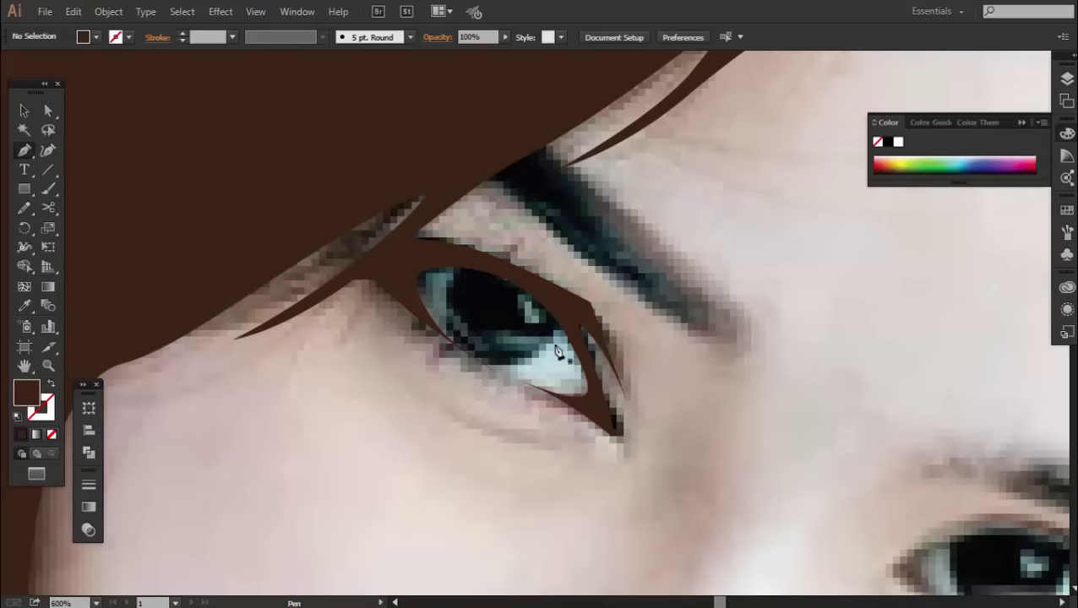
key(ctrl+plus)
key(ctrl+plus)
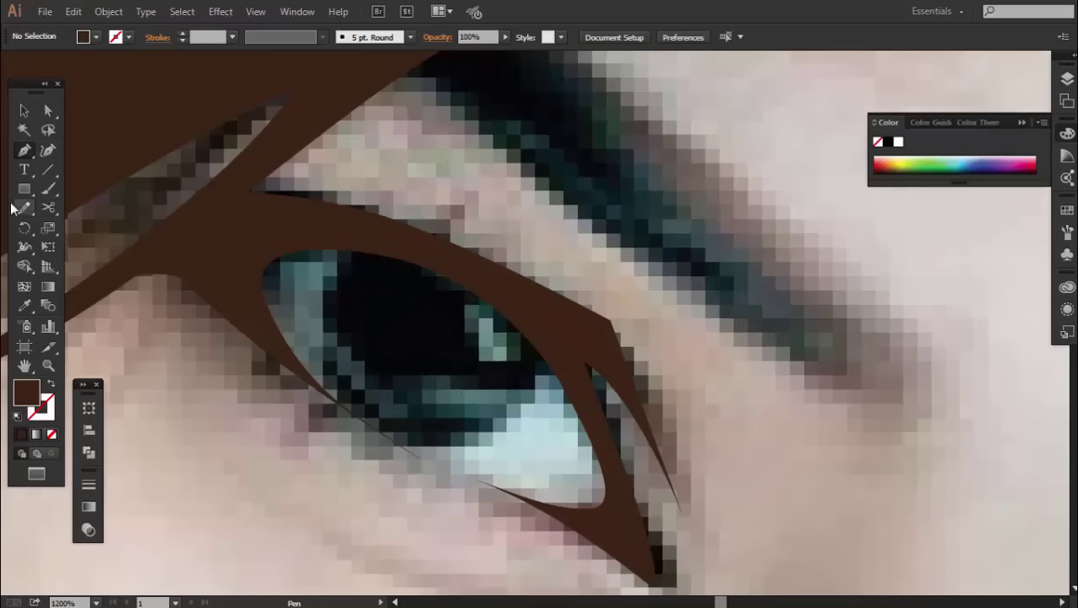
- Draw a brown iris circle and erase its top along the eyelid
drag(18, 193, 84, 229)
drag(331, 222, 552, 451)
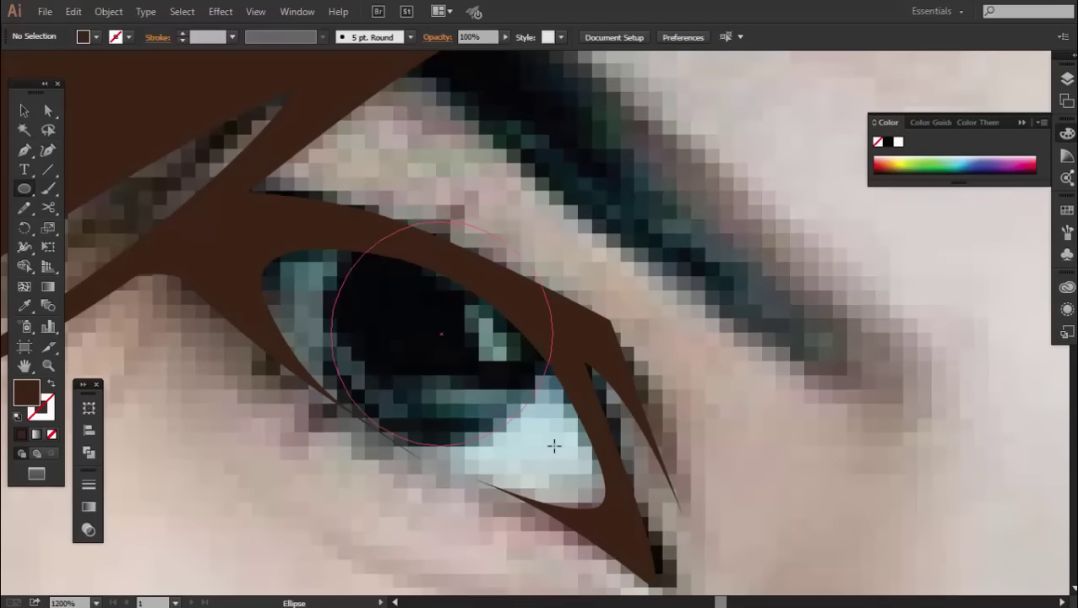
key(v)
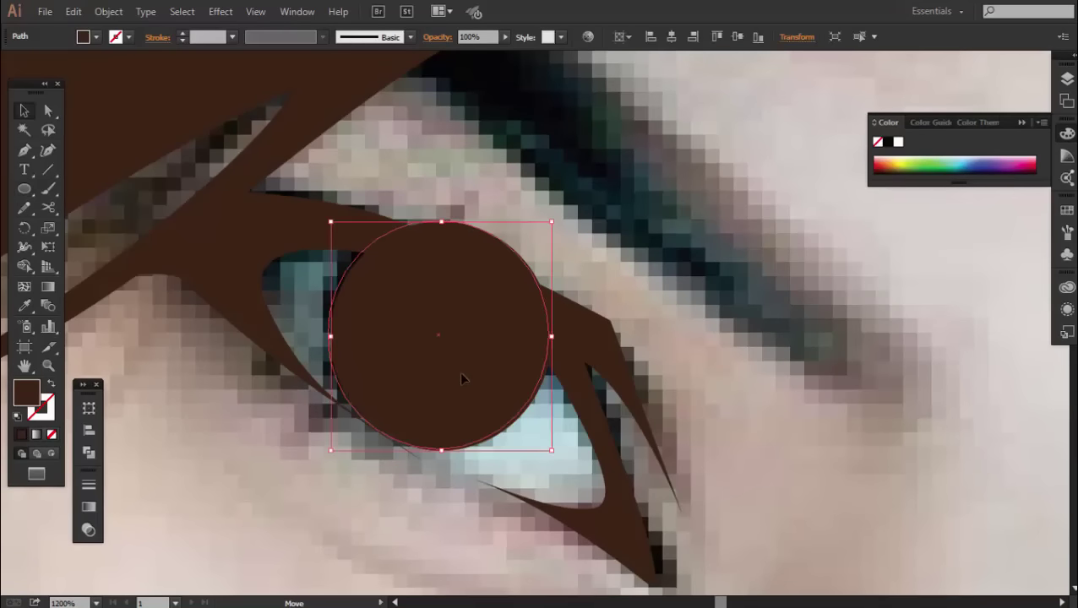
drag(47, 211, 90, 208)
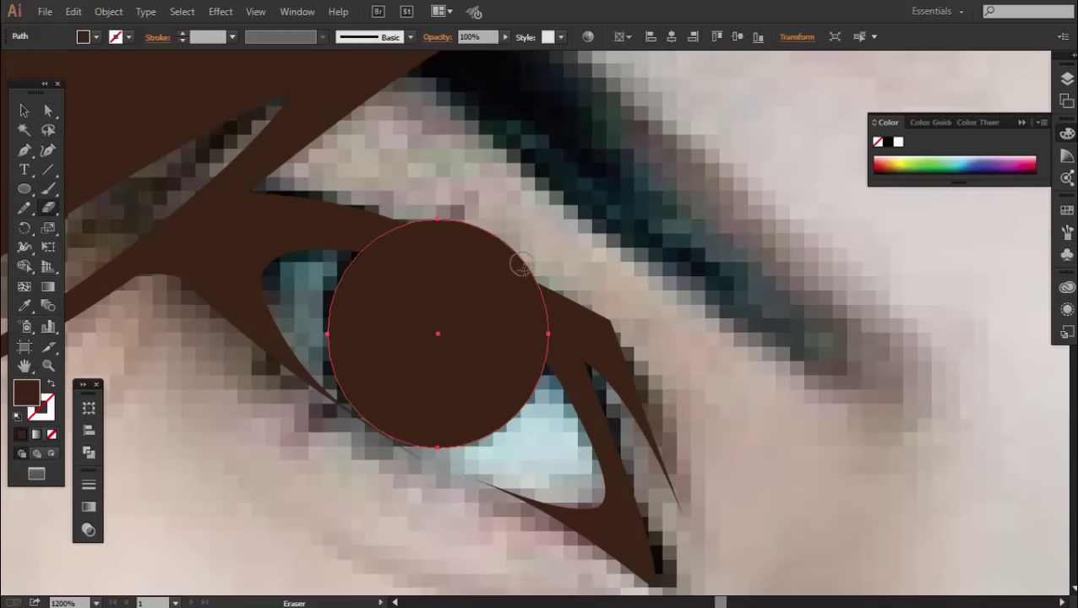
drag(541, 288, 399, 219)
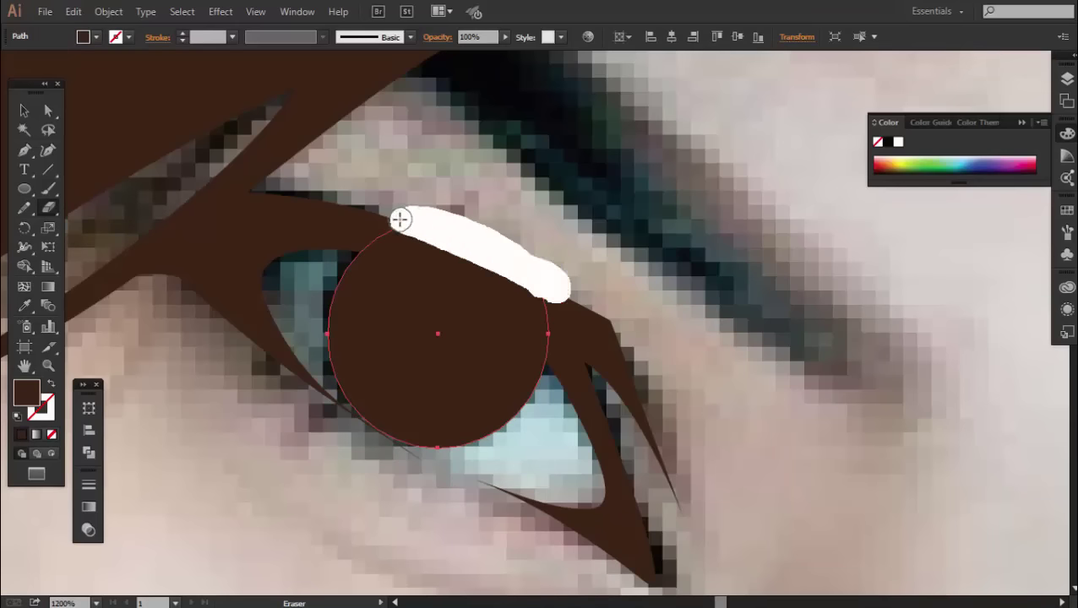
key(v)
click(584, 267)
scroll(560, 329, down, 4)
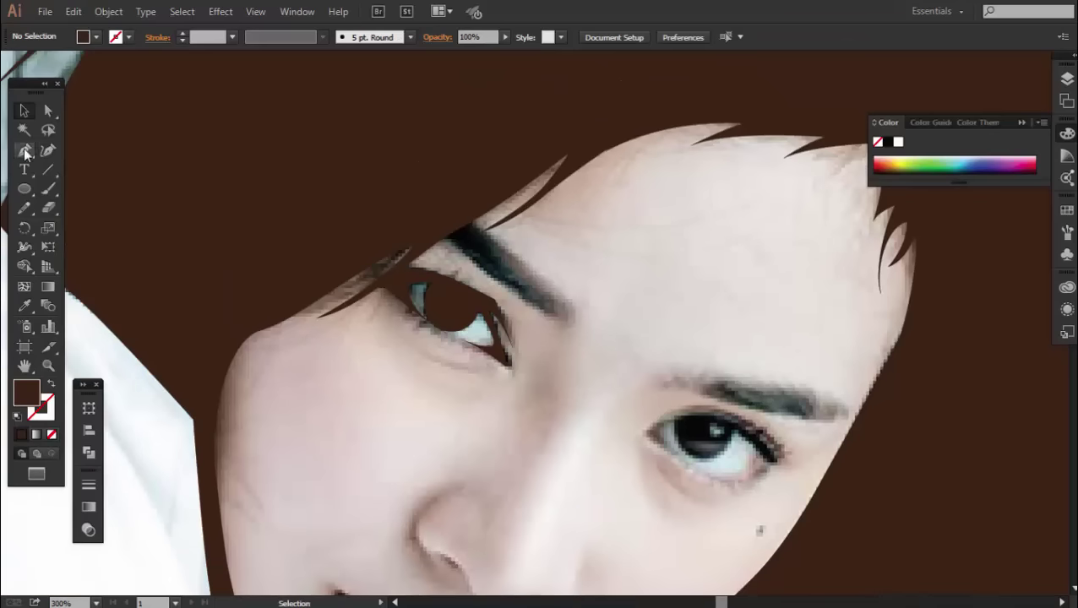
- Trace and close a solid brown eyebrow shape above the first eye
key(ctrl+=)
click(372, 234)
click(473, 340)
click(509, 349)
click(547, 361)
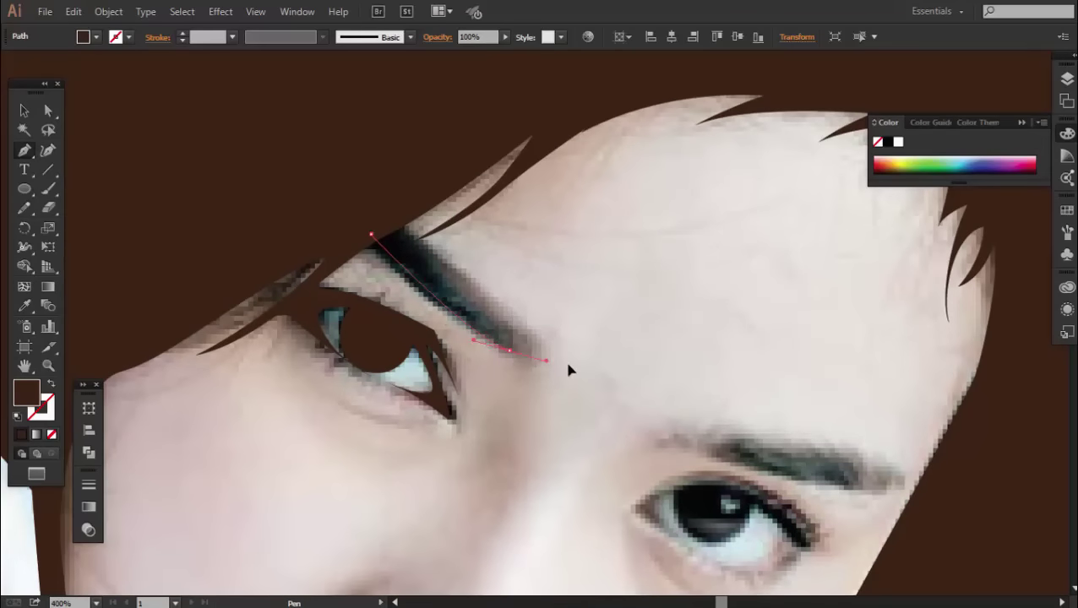
drag(496, 344, 519, 357)
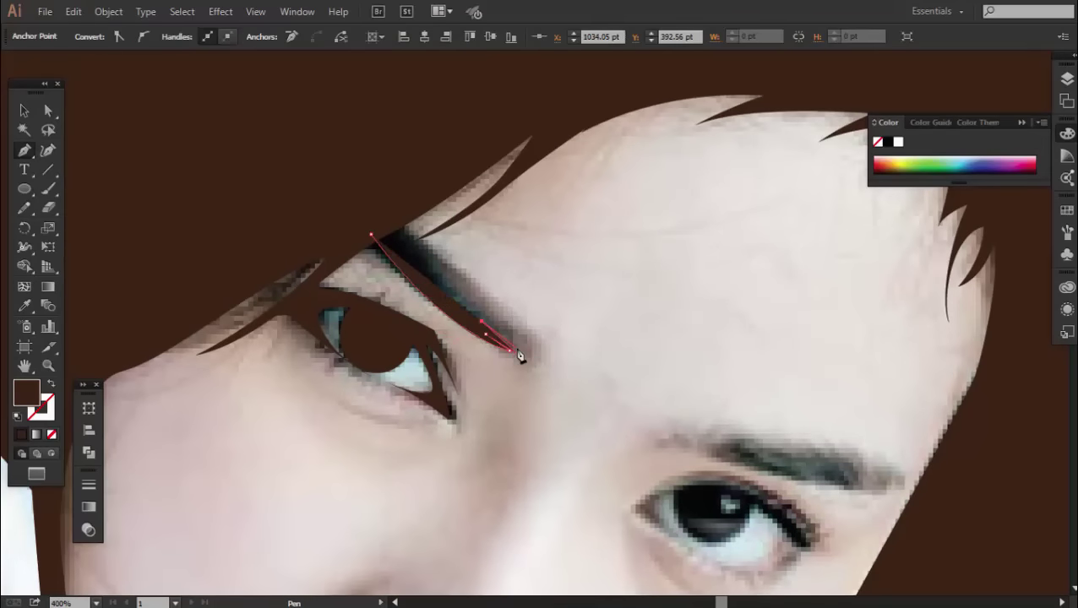
click(512, 349)
alt+click(476, 314)
click(514, 347)
drag(521, 339, 516, 330)
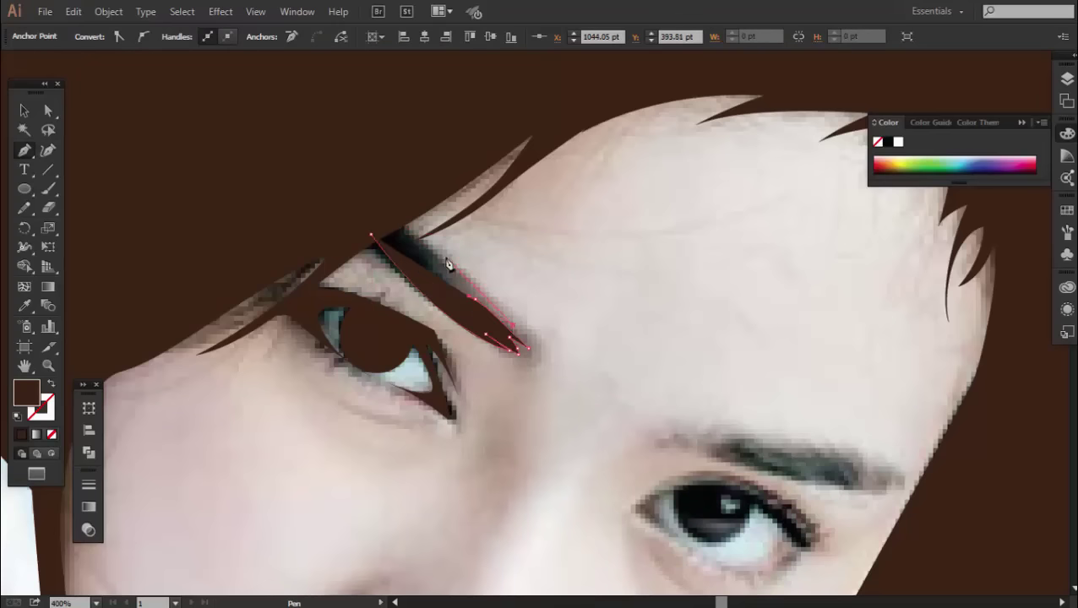
click(371, 234)
ctrl+click(611, 360)
- Draw the second brown eyebrow with hair-like points along its upper edge
drag(775, 516, 505, 304)
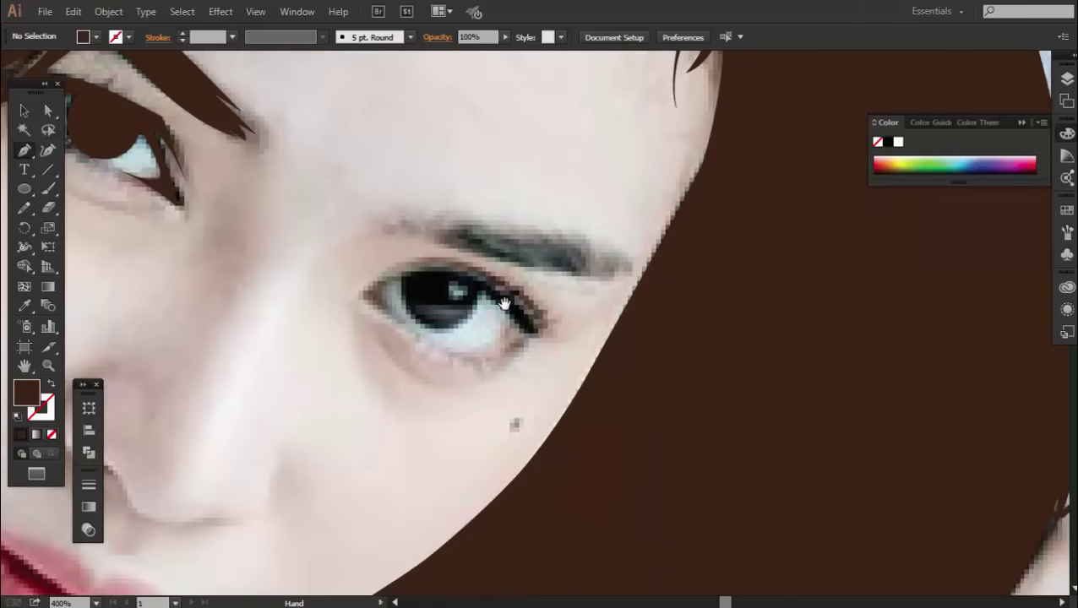
key(ctrl+equal)
drag(310, 260, 357, 264)
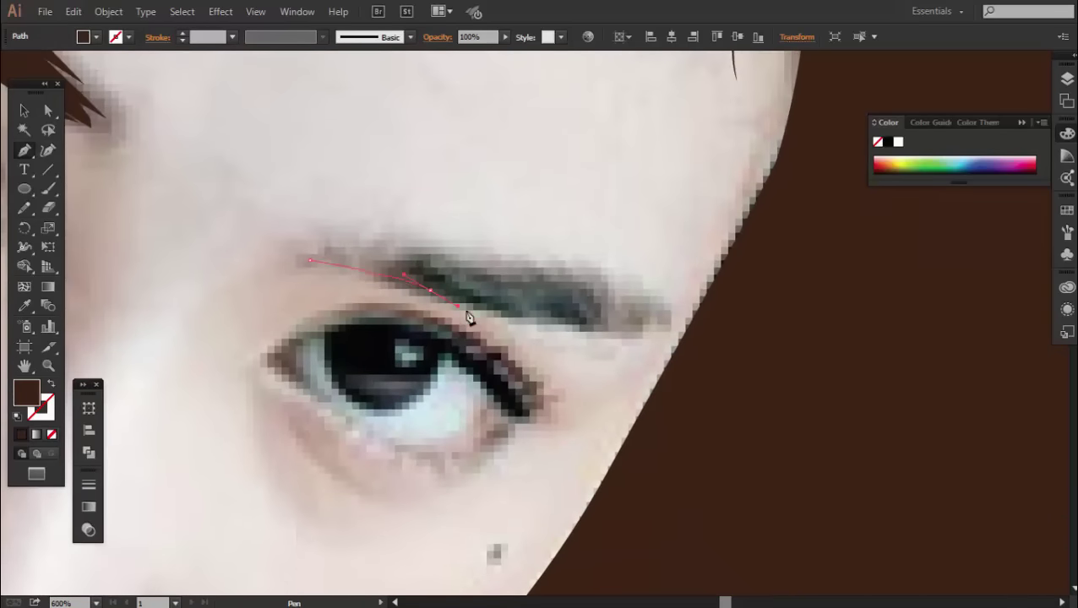
drag(581, 322, 690, 318)
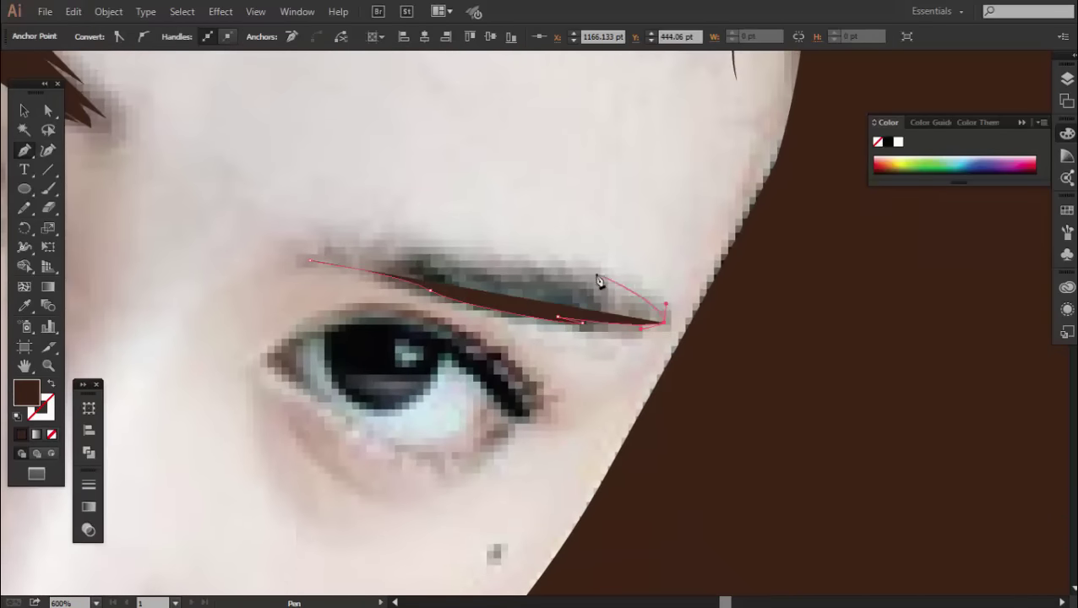
mouse_move(593, 278)
mouse_down()
mouse_move(533, 264)
mouse_move(406, 263)
mouse_up()
click(504, 266)
click(312, 264)
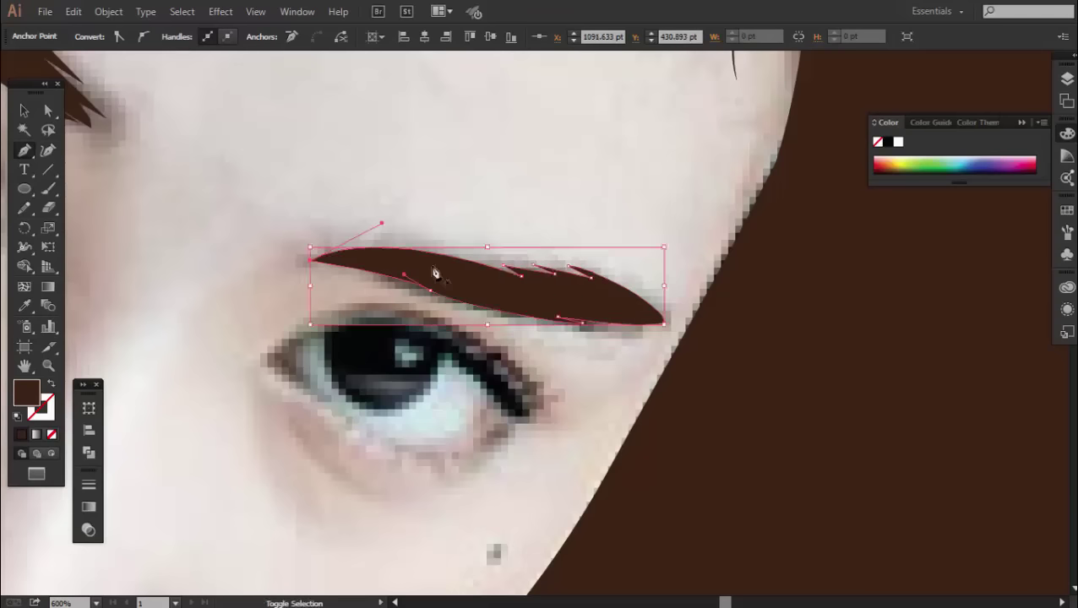
key(ctrl+minus)
scroll(539, 329, down, 1)
scroll(357, 252, up, 2)
drag(356, 252, 306, 252)
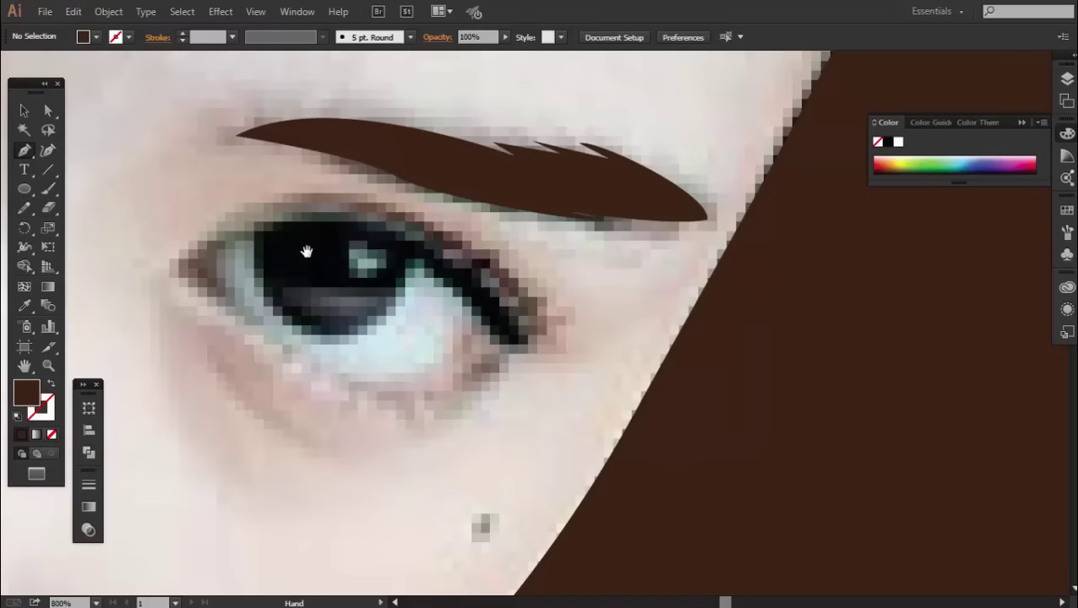
- Draw a thin closed upper-eyelid shape from the inner to the outer corner
click(184, 250)
drag(346, 200, 431, 202)
drag(538, 324, 557, 364)
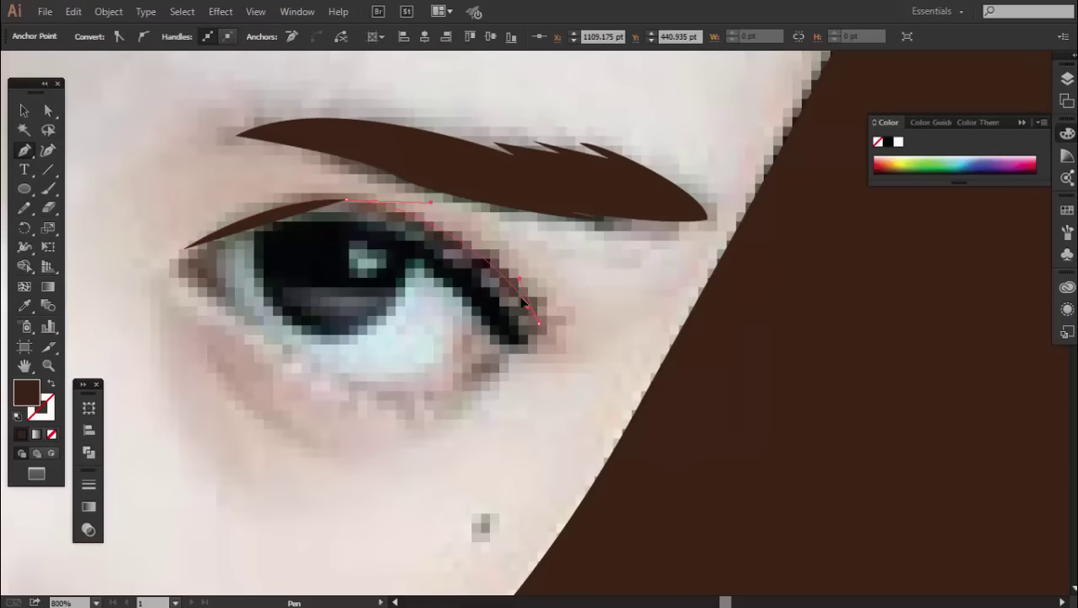
click(183, 252)
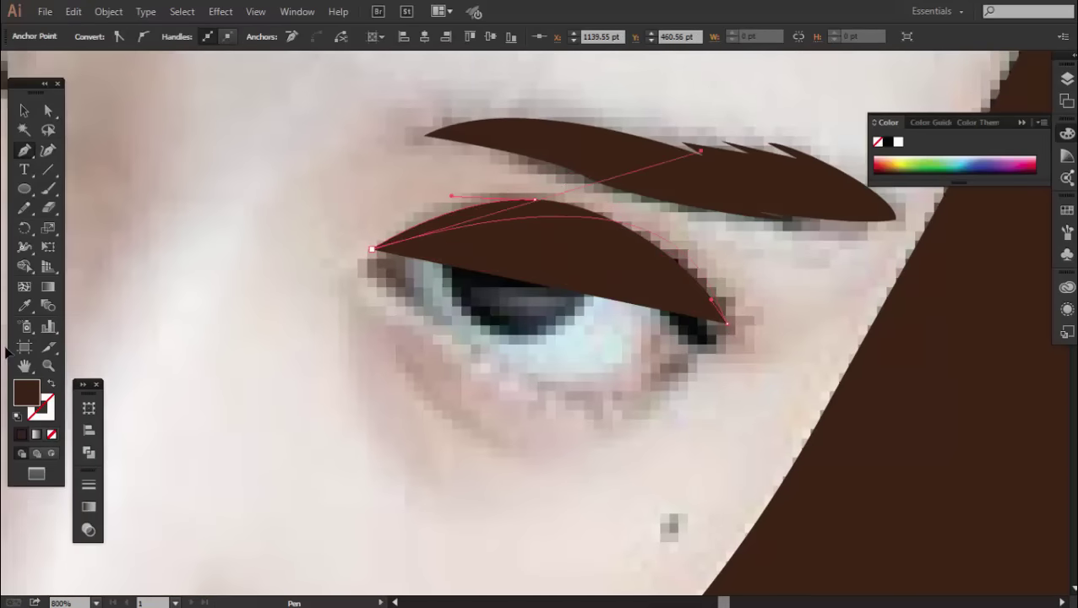
scroll(178, 296, left, 5)
key(ctrl+shift+a)
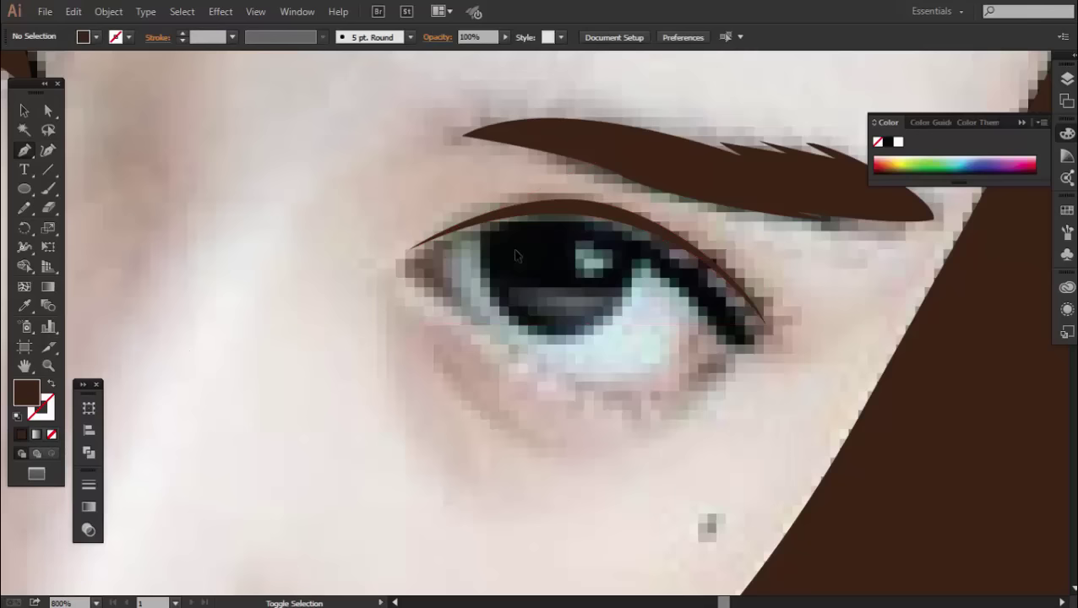
scroll(374, 223, right, 2)
- Add a thicker closed eyelid shape curving along the upper lid
click(340, 232)
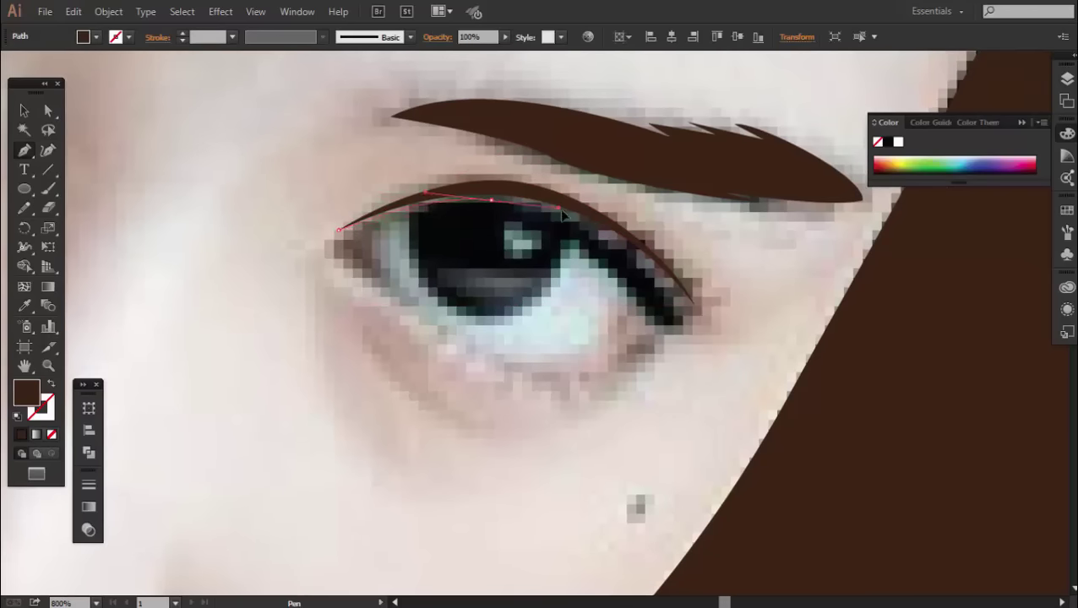
mouse_move(642, 246)
mouse_down()
mouse_move(686, 308)
mouse_move(649, 334)
mouse_move(590, 283)
mouse_up()
drag(340, 232, 228, 271)
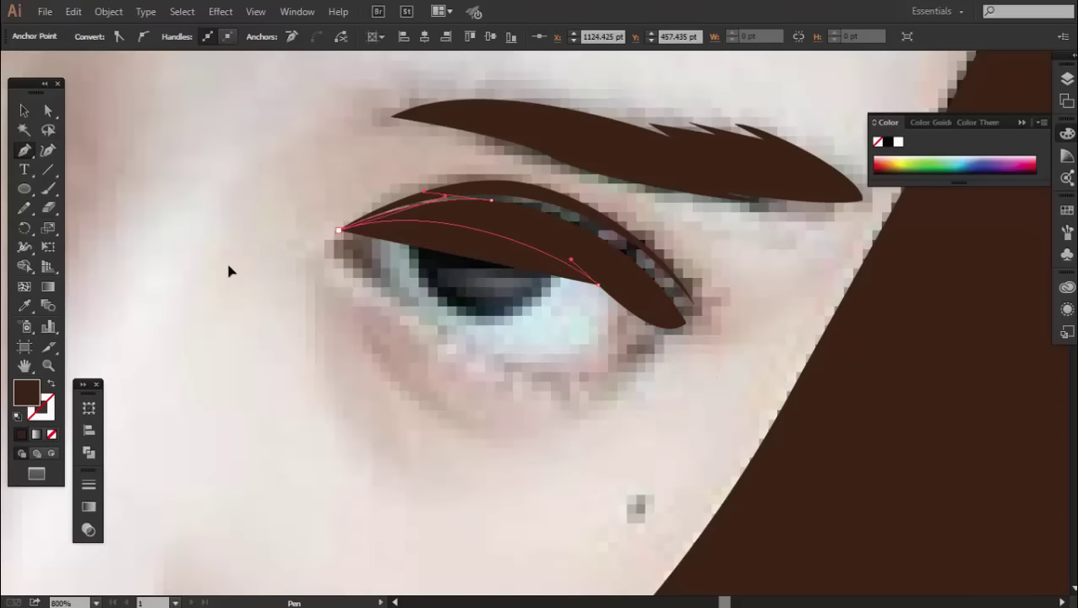
ctrl+click(211, 281)
scroll(494, 308, up, 1)
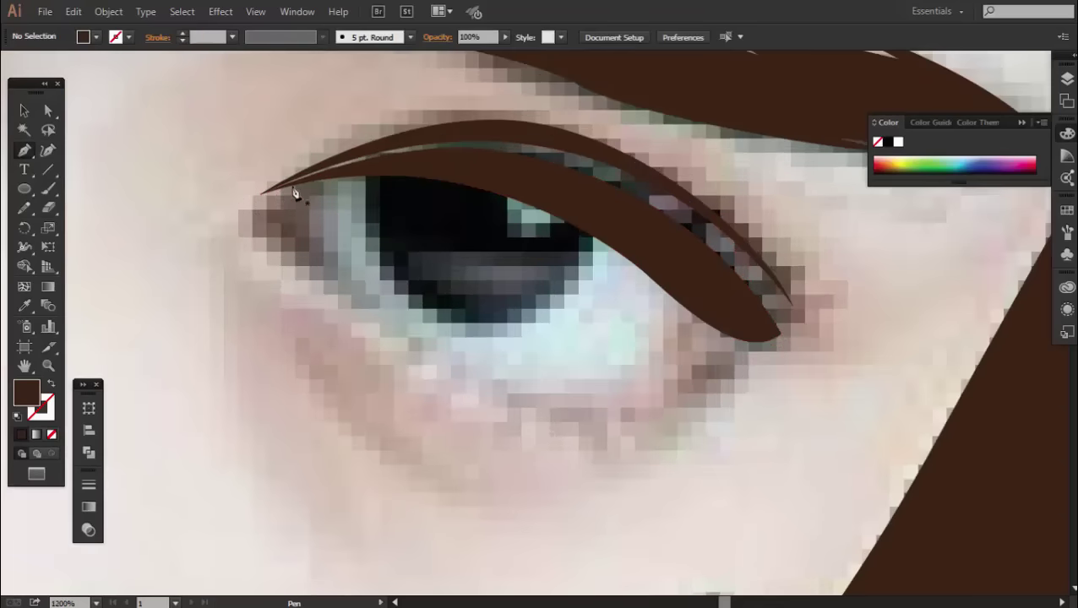
- Draw a closed outer-corner shape curving around the eye corner
click(316, 175)
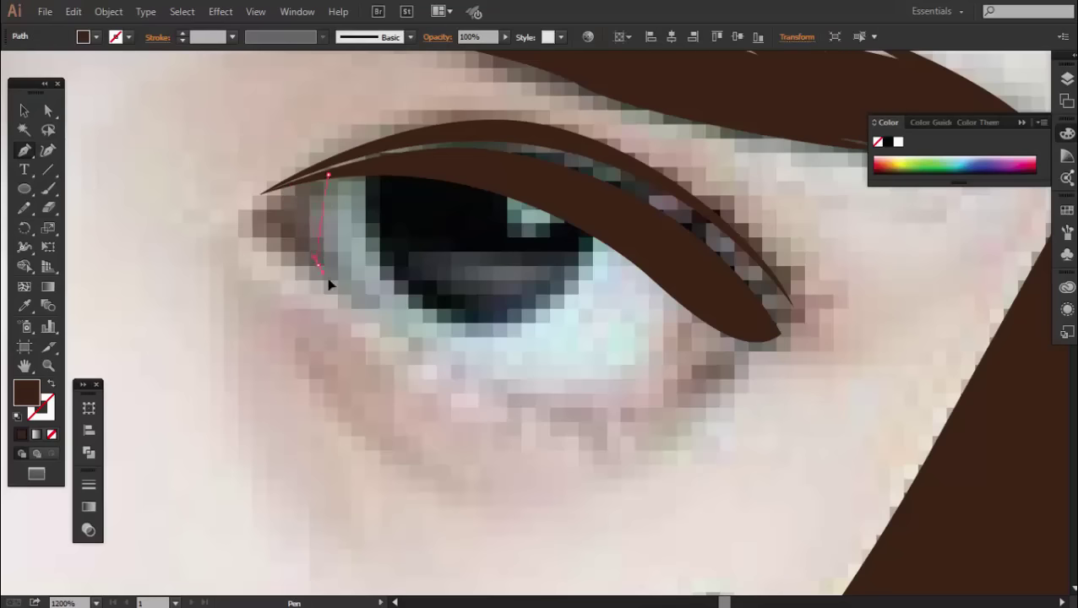
mouse_move(315, 265)
mouse_down()
mouse_move(357, 307)
mouse_move(448, 355)
mouse_up()
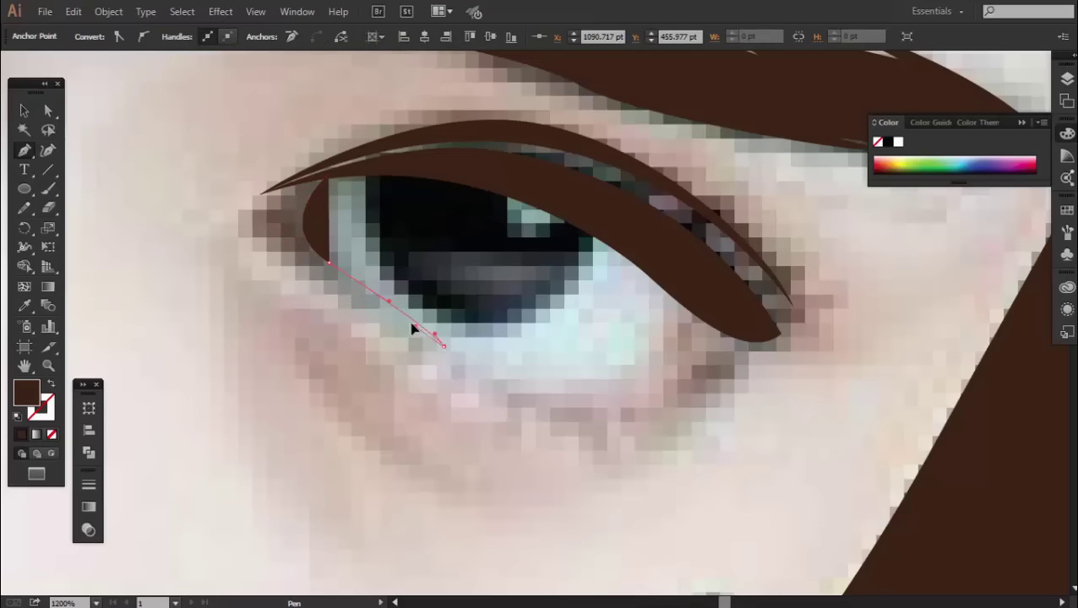
drag(245, 221, 242, 206)
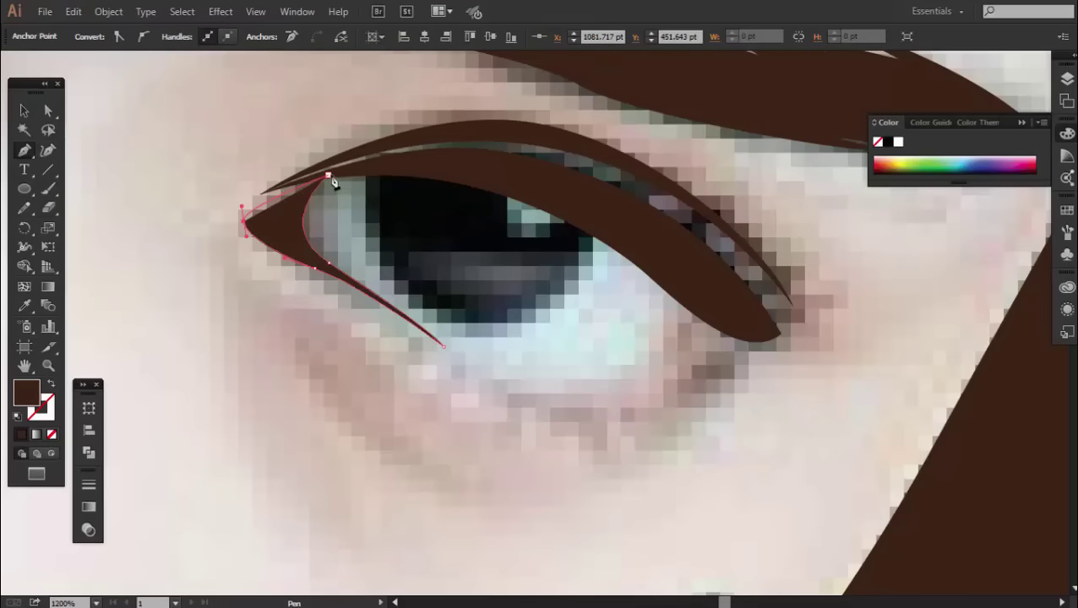
click(328, 175)
key(ctrl+shift+a)
- Draw a thin crescent shape along the lower lid from the iris edge
drag(711, 340, 579, 294)
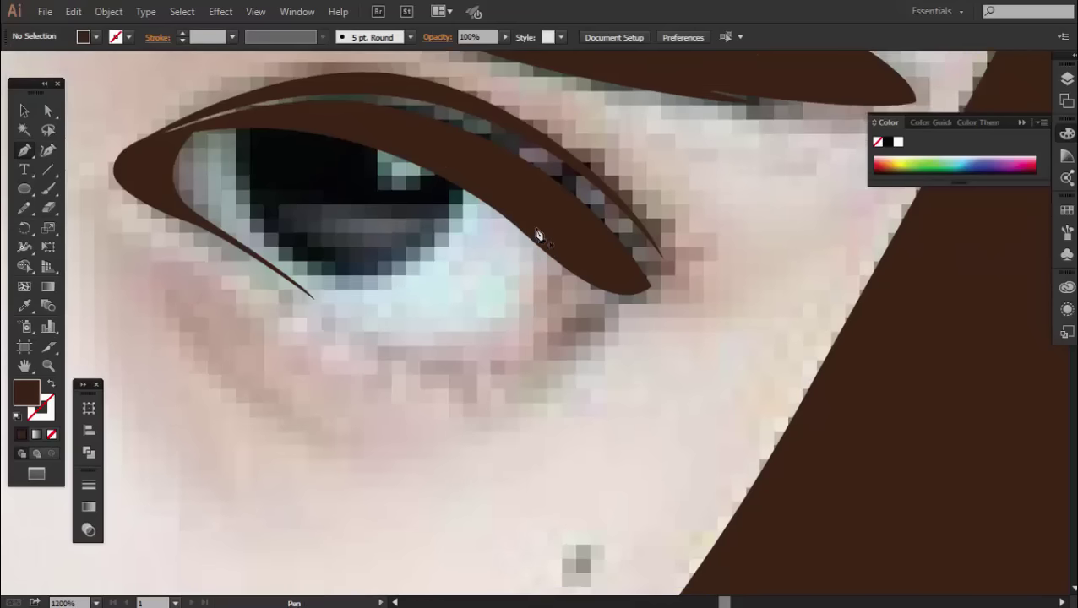
mouse_move(536, 228)
mouse_down()
mouse_move(491, 334)
mouse_move(450, 363)
mouse_up()
drag(368, 335, 385, 339)
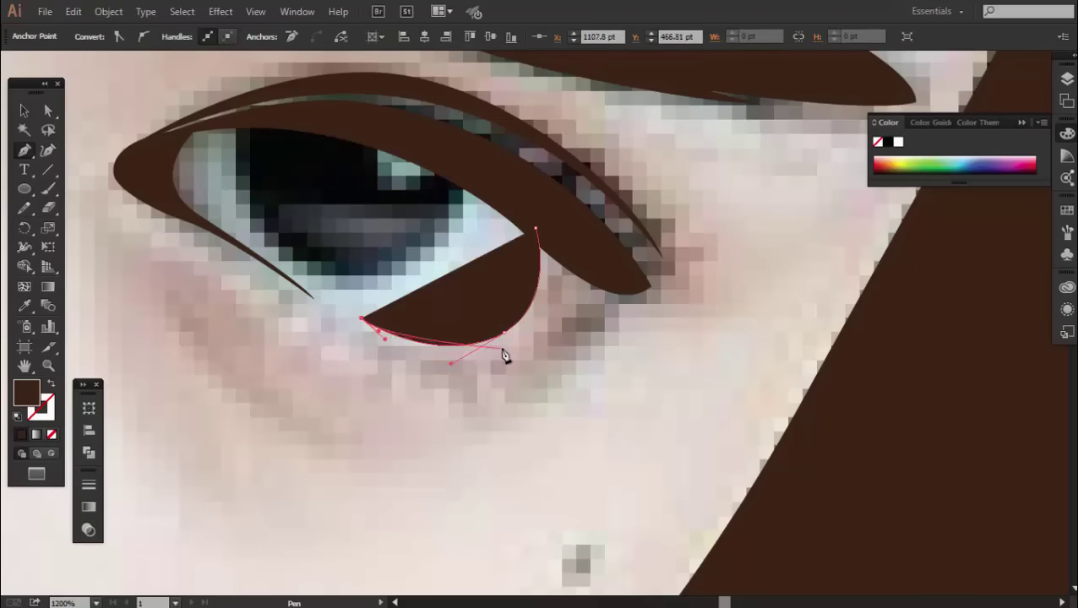
drag(462, 358, 484, 366)
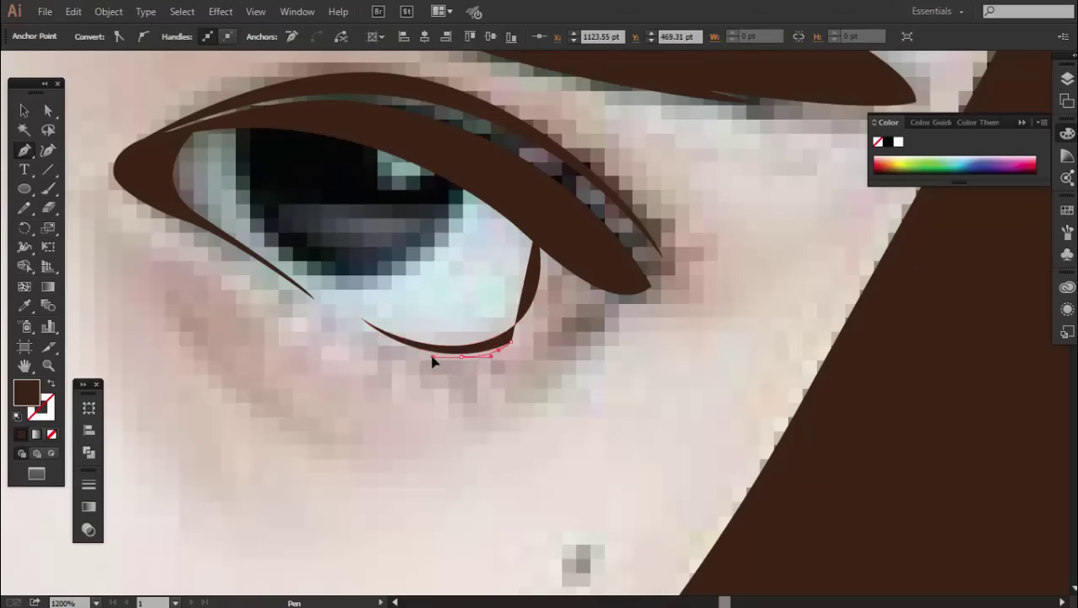
drag(595, 268, 595, 210)
click(535, 230)
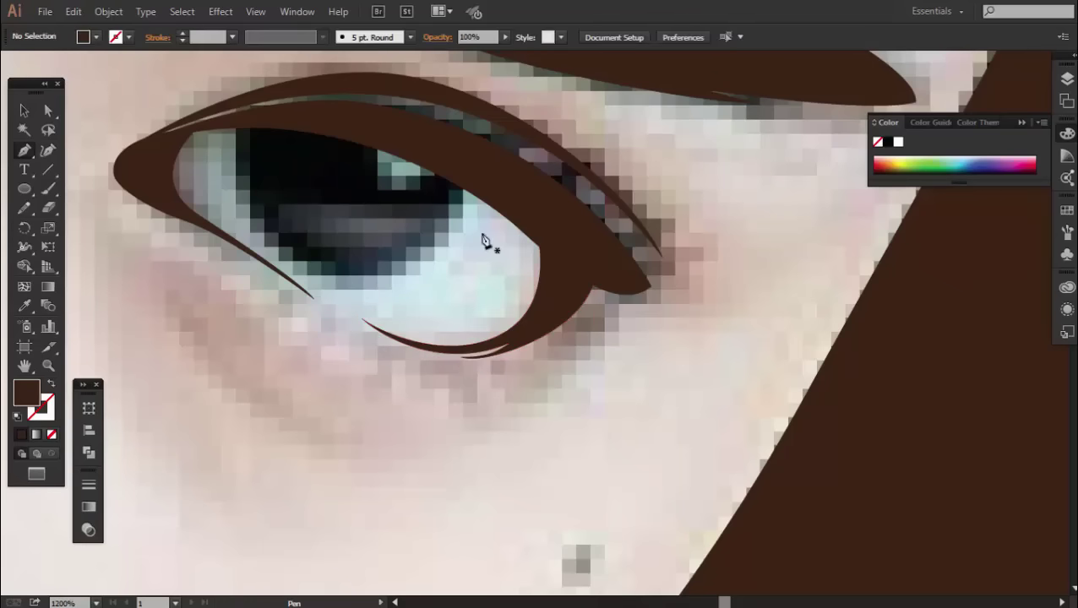
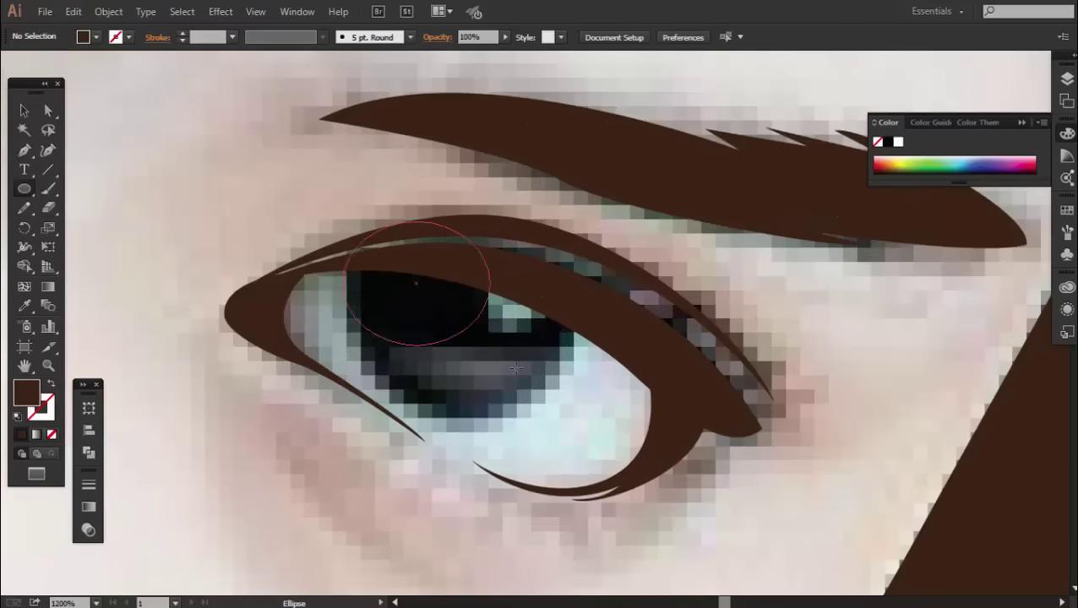
- Draw a circular iris over the eye and erase its top flat under the eyelid
drag(515, 368, 562, 434)
key(v)
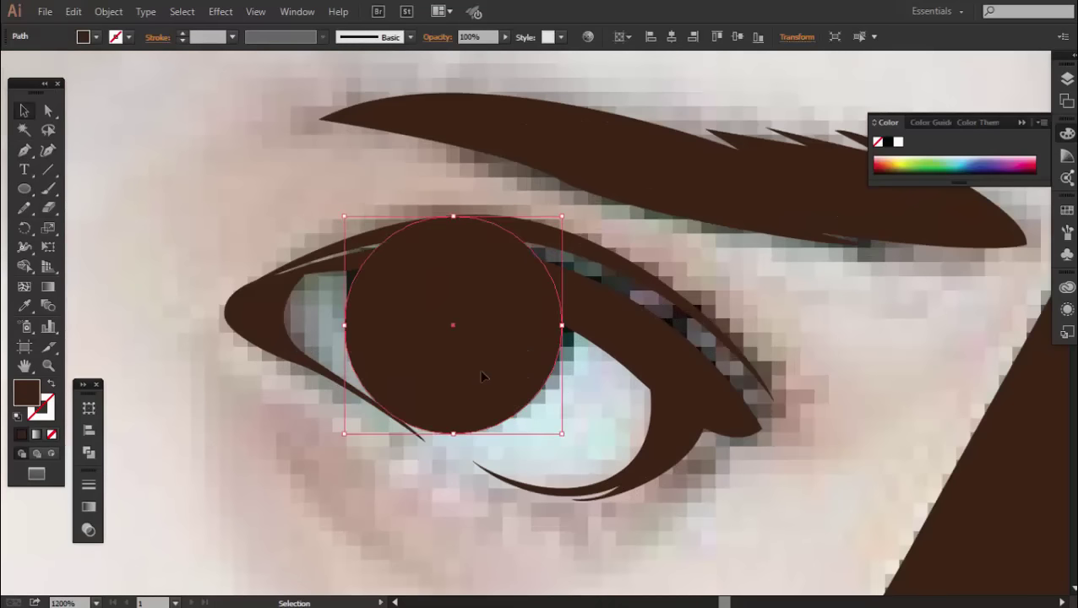
click(51, 212)
mouse_move(564, 276)
mouse_down()
mouse_move(428, 216)
mouse_move(385, 241)
mouse_move(513, 243)
mouse_move(554, 256)
mouse_up()
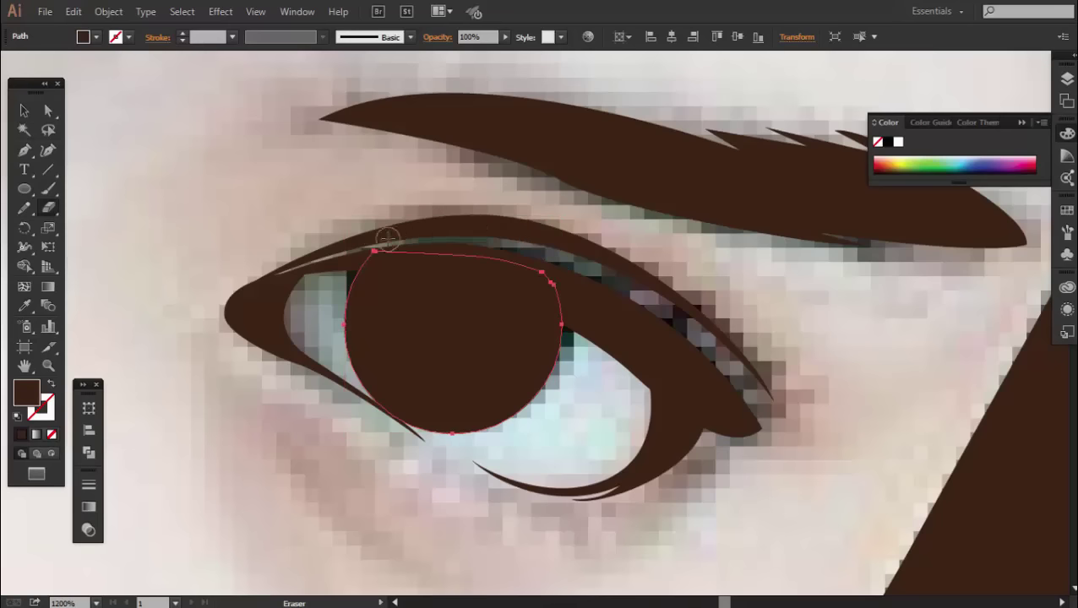
key(v)
click(611, 321)
scroll(540, 330, down, 2)
scroll(589, 345, down, 2)
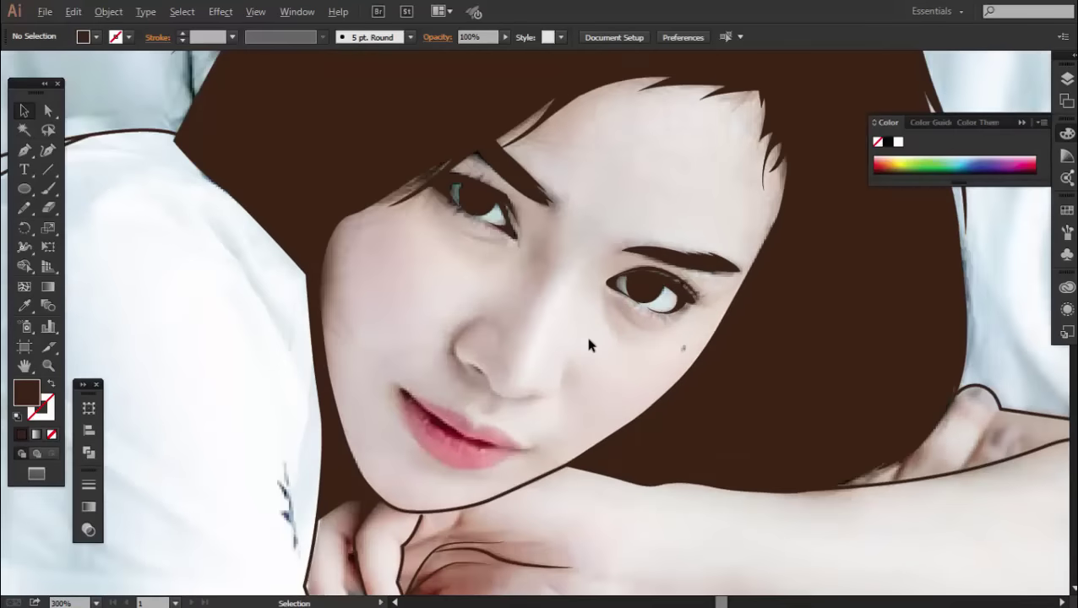
scroll(589, 345, up, 1)
key(p)
scroll(498, 354, up, 1)
scroll(498, 380, up, 1)
- Trace a closed three-point shape along the side of the nose
scroll(369, 272, up, 1)
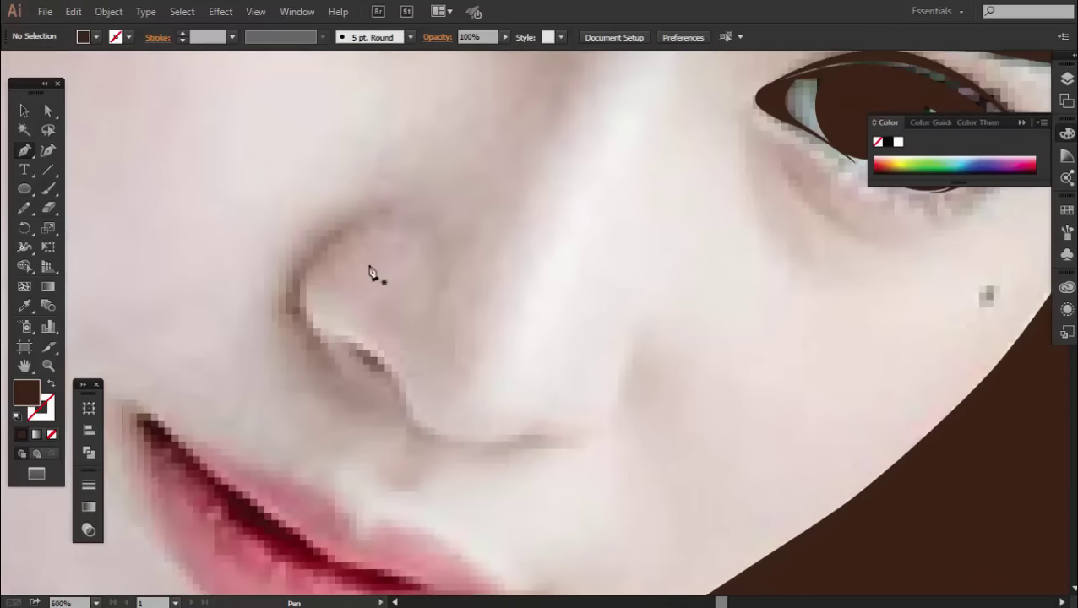
click(364, 220)
click(300, 290)
click(323, 345)
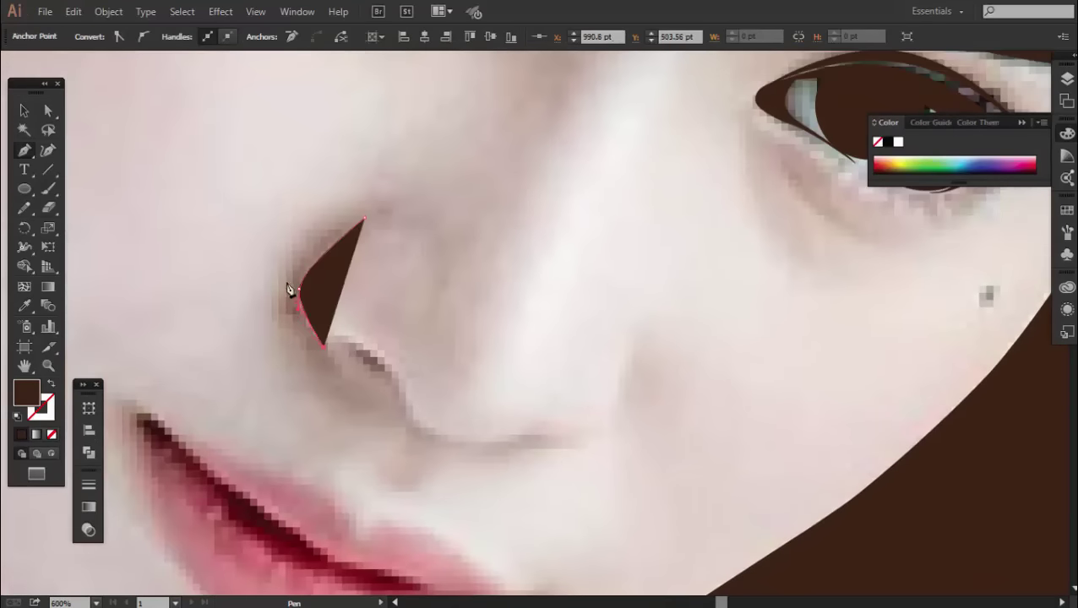
click(364, 220)
scroll(344, 282, up, 1)
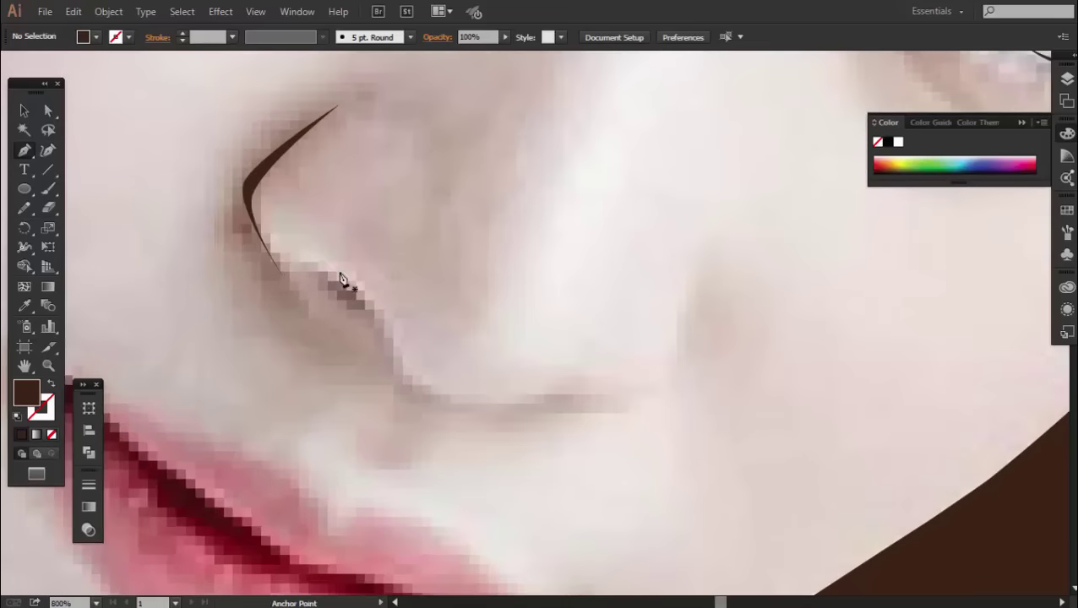
- Draw a closed curved shape following the nostril
drag(298, 255, 355, 273)
drag(455, 409, 355, 354)
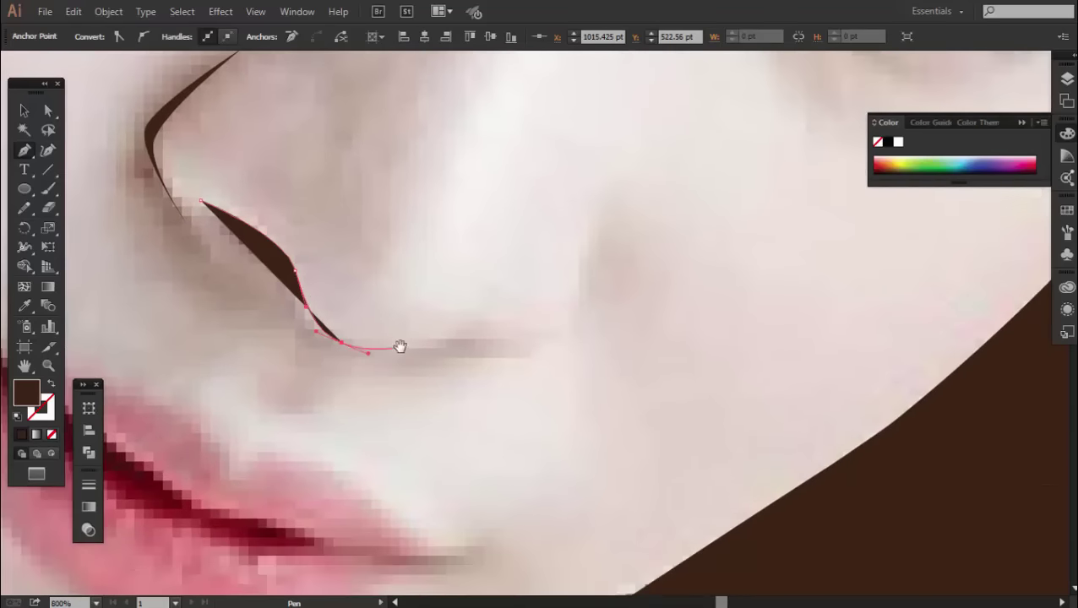
click(310, 330)
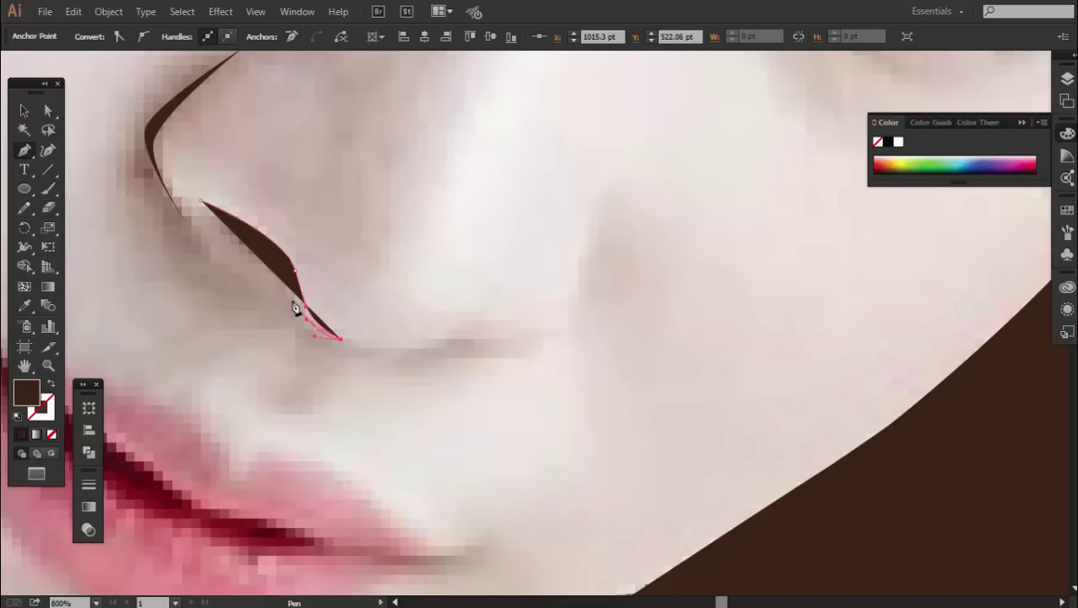
ctrl+click(355, 344)
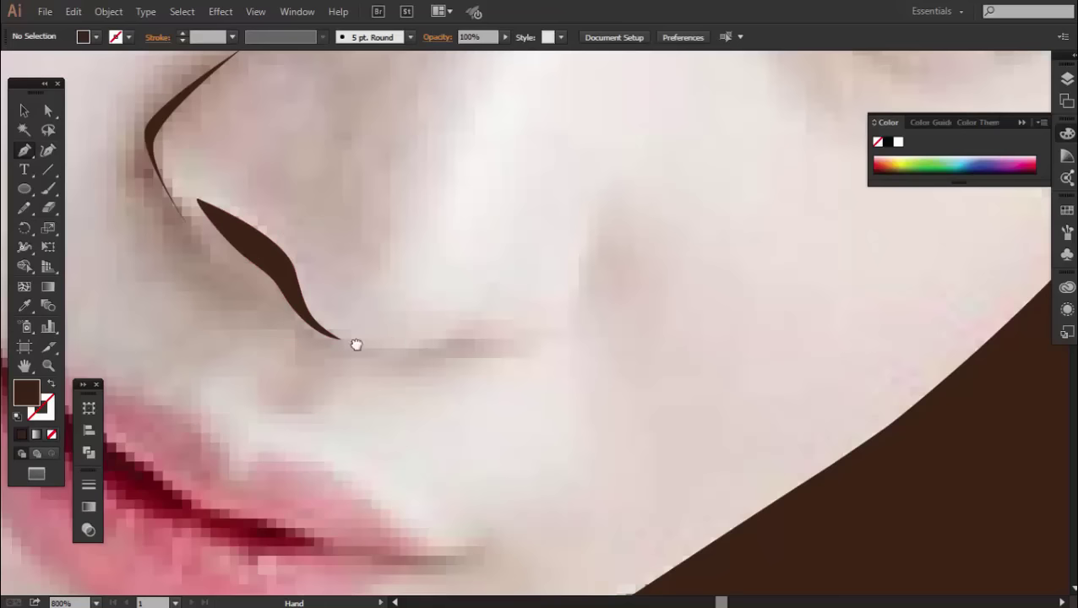
drag(356, 345, 290, 345)
- Draw a wavy closed curve across the base of the nose
mouse_move(401, 329)
mouse_down()
mouse_move(435, 339)
mouse_move(510, 283)
mouse_up()
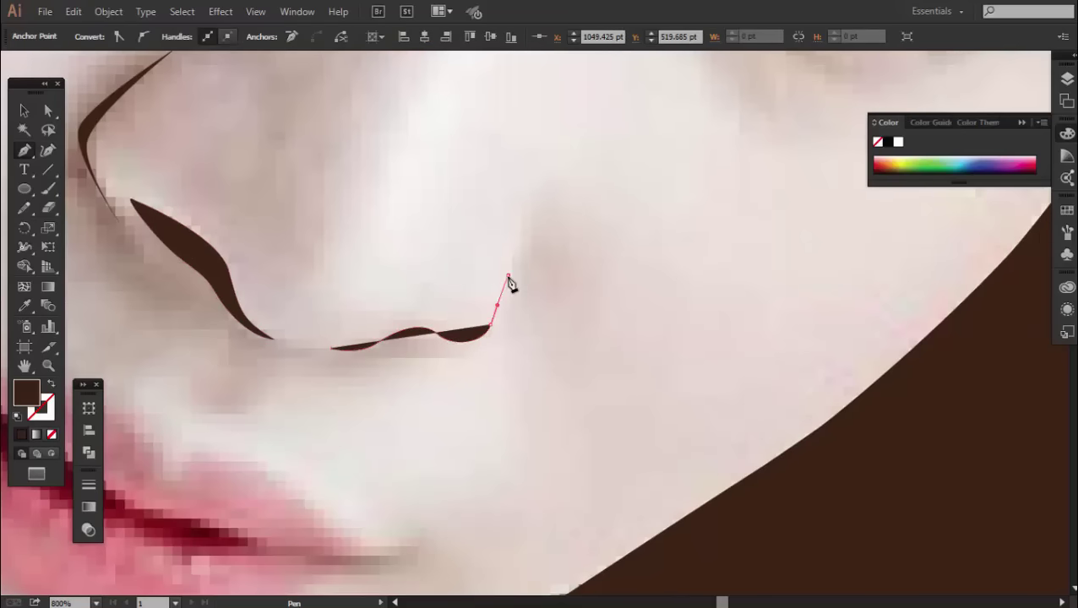
click(455, 353)
drag(415, 354, 372, 356)
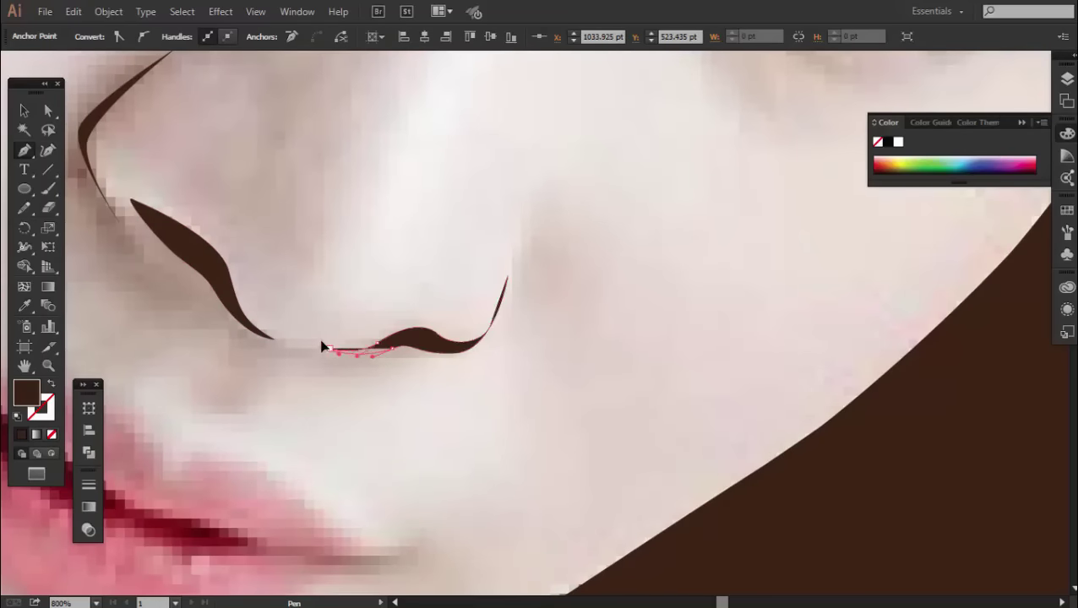
click(322, 346)
scroll(477, 356, down, 5)
scroll(487, 355, up, 5)
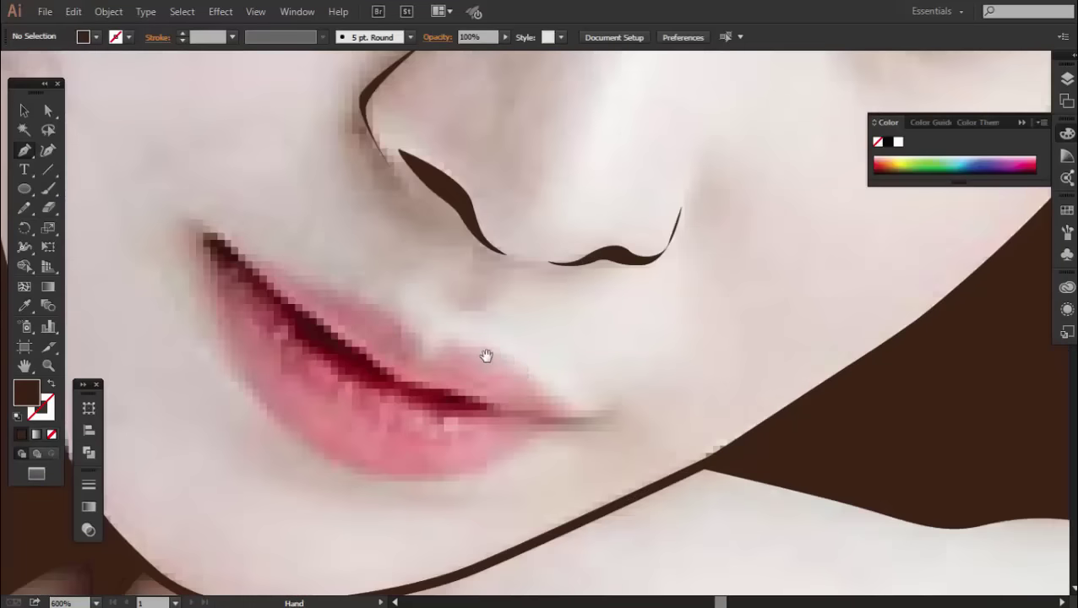
- Trace the lip parting line as a closed curved shape
drag(486, 355, 507, 375)
drag(392, 343, 316, 338)
drag(154, 247, 173, 246)
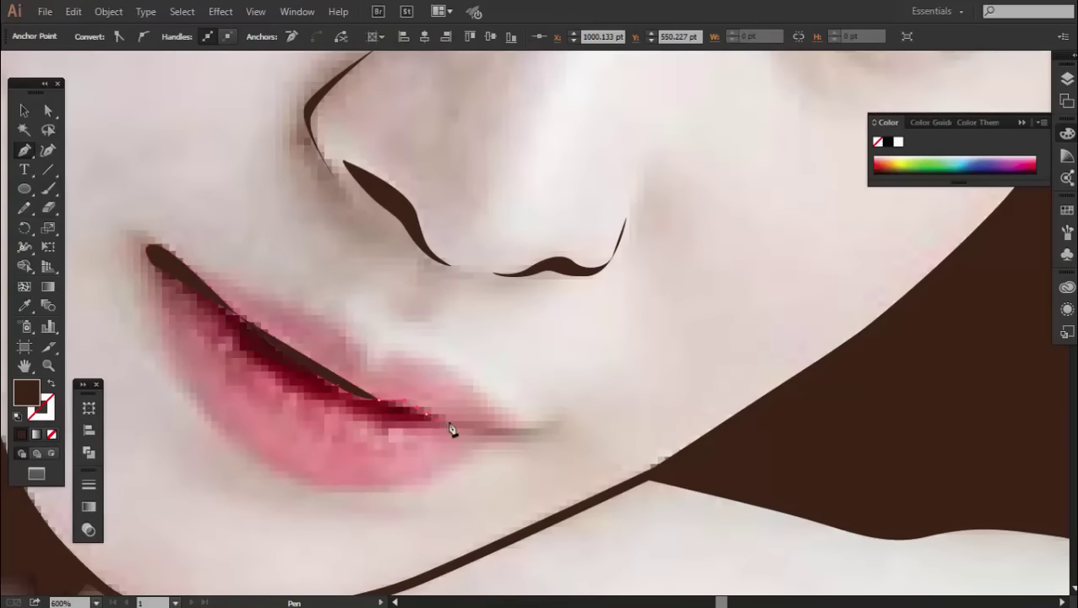
drag(502, 428, 523, 432)
drag(363, 413, 245, 351)
click(153, 246)
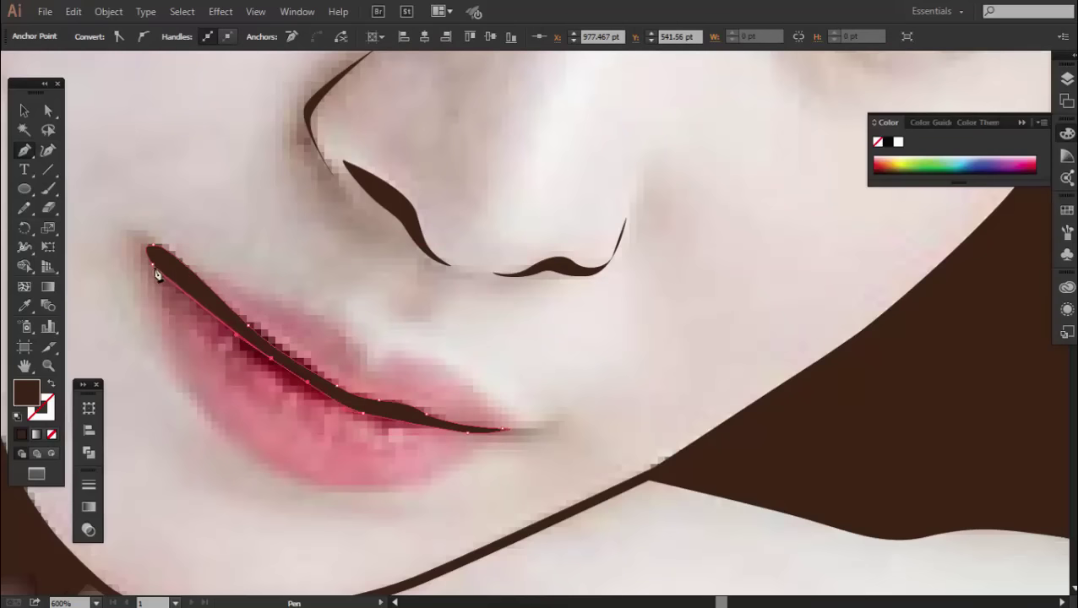
ctrl+click(291, 338)
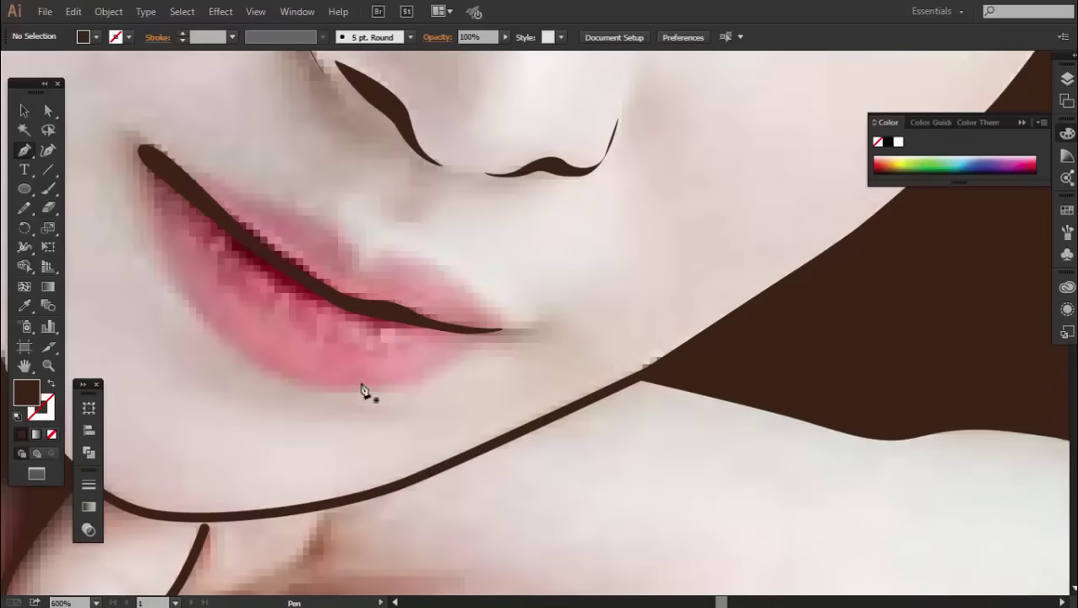
- Trace the closed curve under the lower lip
drag(454, 356, 424, 385)
drag(337, 390, 304, 386)
drag(201, 317, 163, 258)
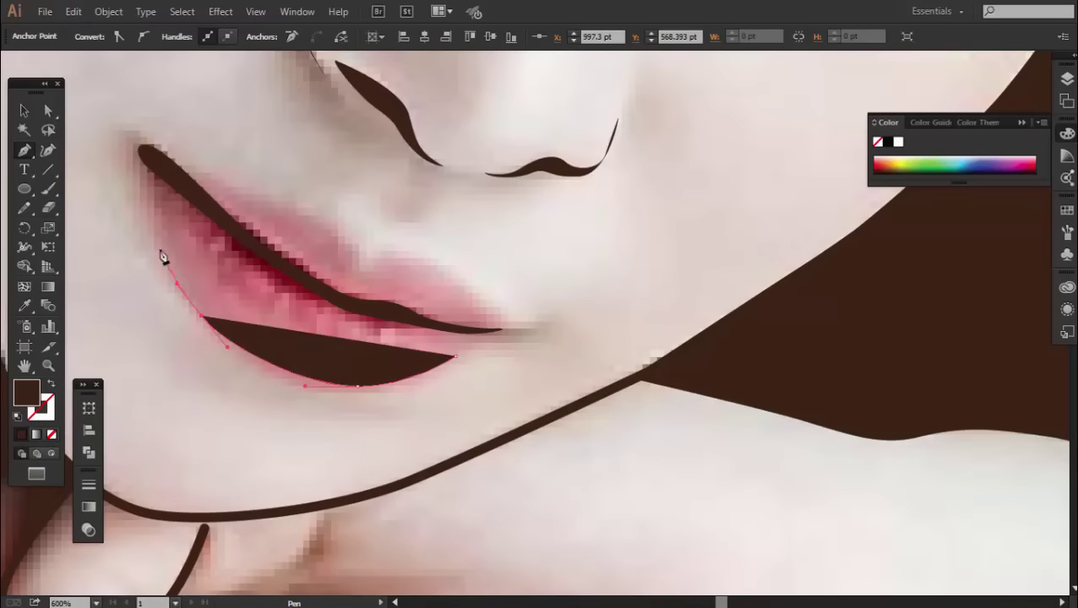
mouse_move(150, 195)
mouse_down()
mouse_move(150, 180)
mouse_move(174, 282)
mouse_move(205, 341)
mouse_move(272, 385)
mouse_up()
click(298, 387)
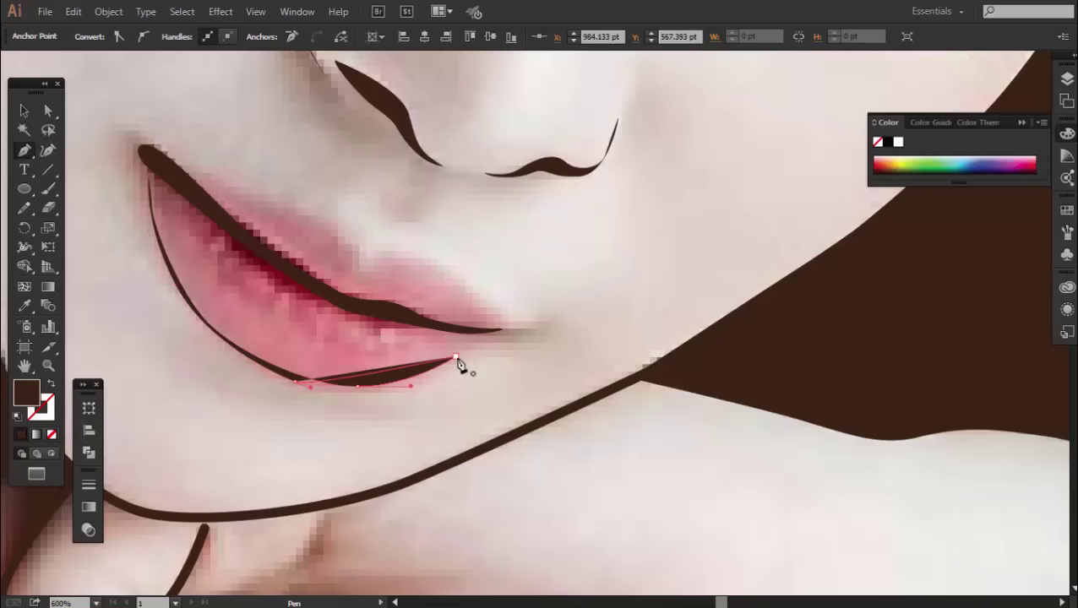
ctrl+click(392, 408)
scroll(262, 319, up, 2)
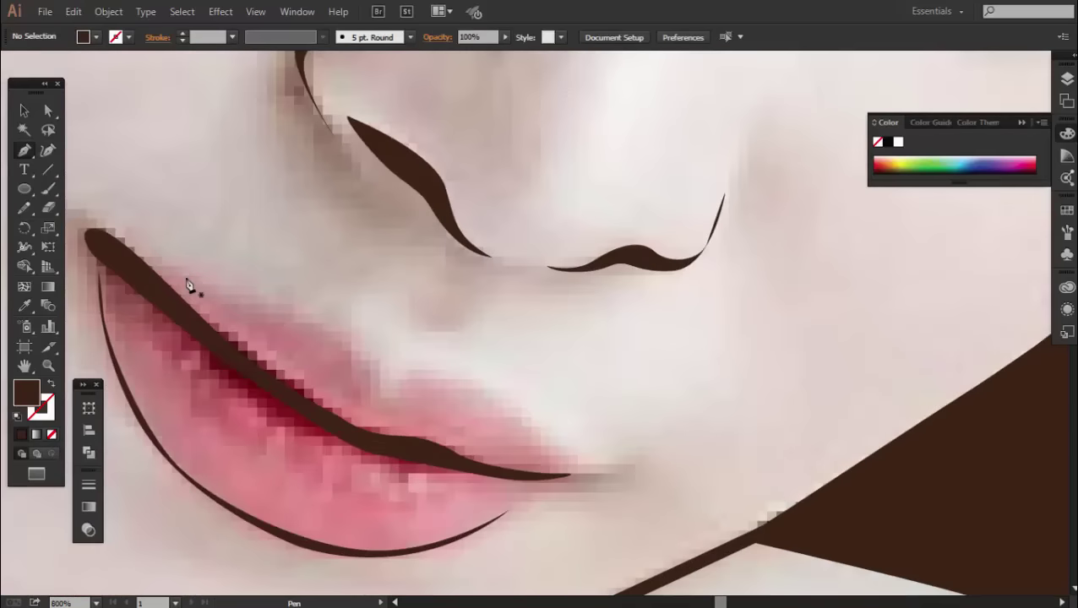
- Outline the upper lip contour with its bow shape and deselect it
click(176, 276)
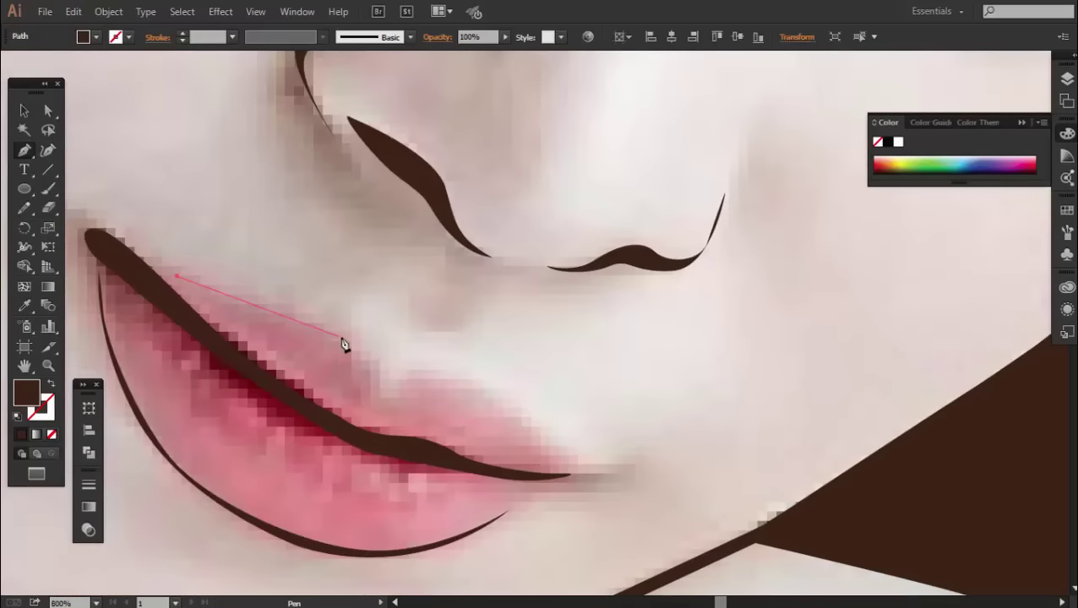
drag(346, 341, 382, 355)
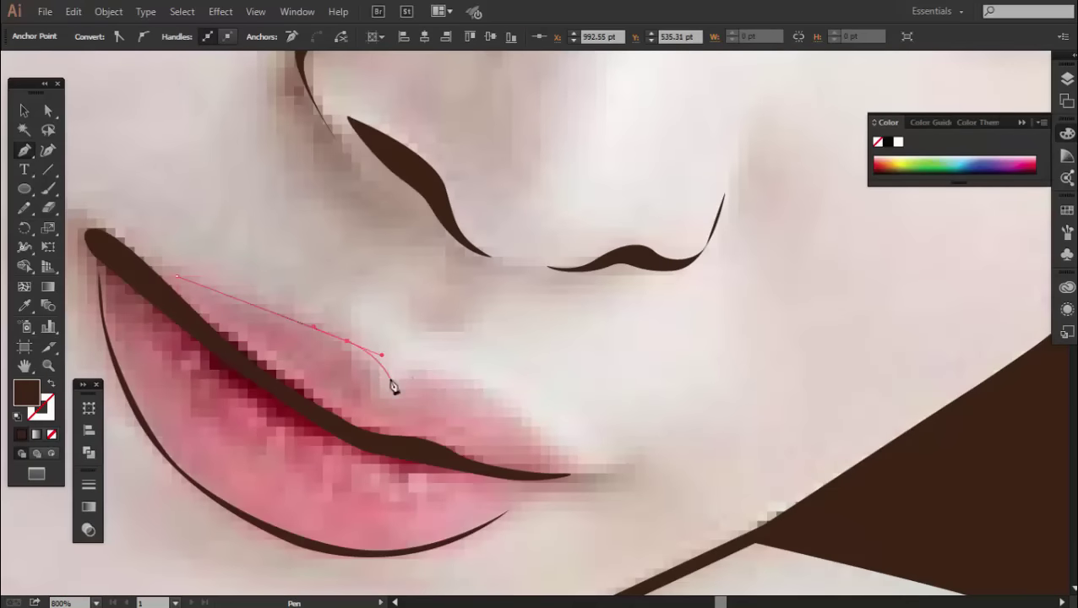
drag(486, 393, 564, 463)
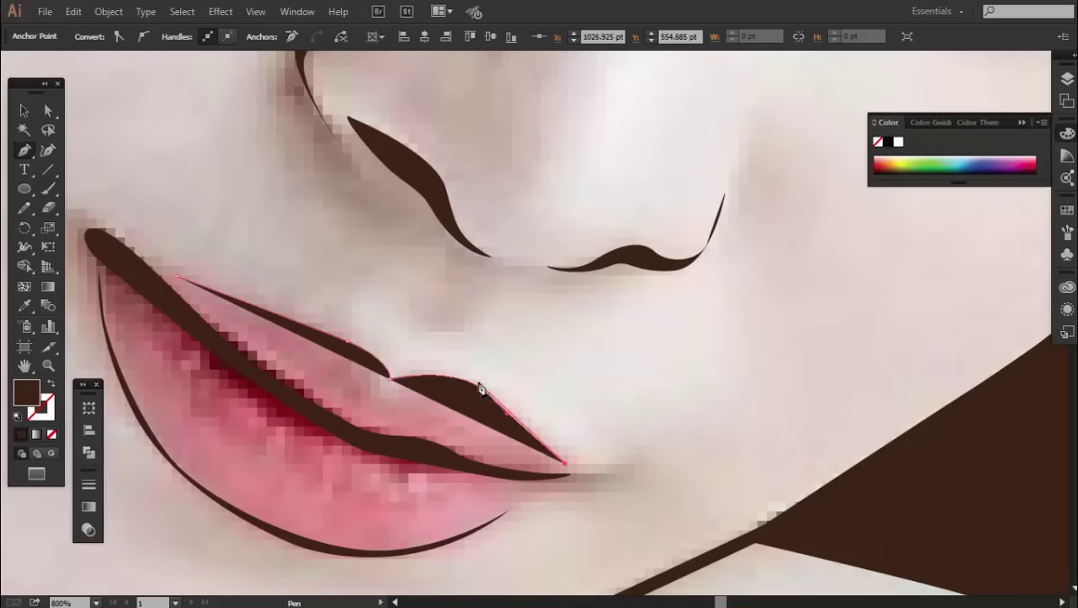
drag(404, 381, 387, 350)
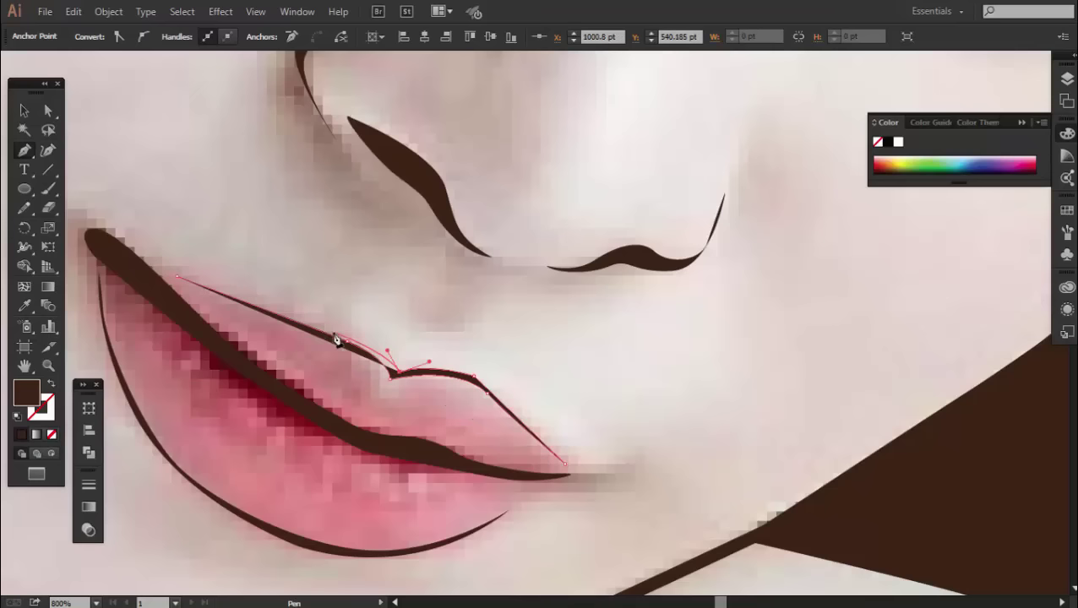
click(178, 277)
key(ctrl+shift+a)
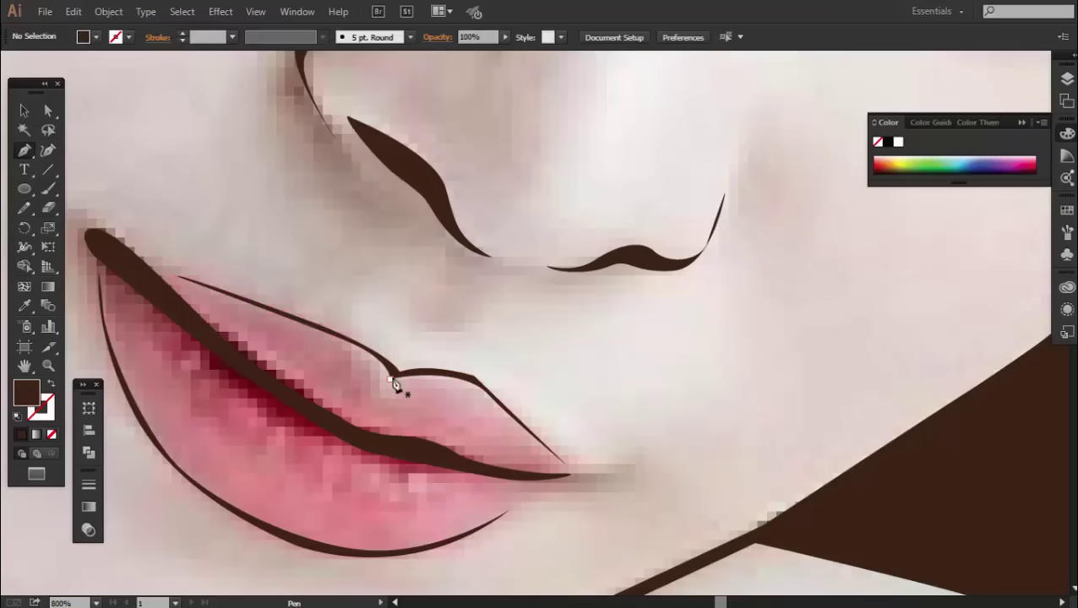
scroll(397, 381, down, 4)
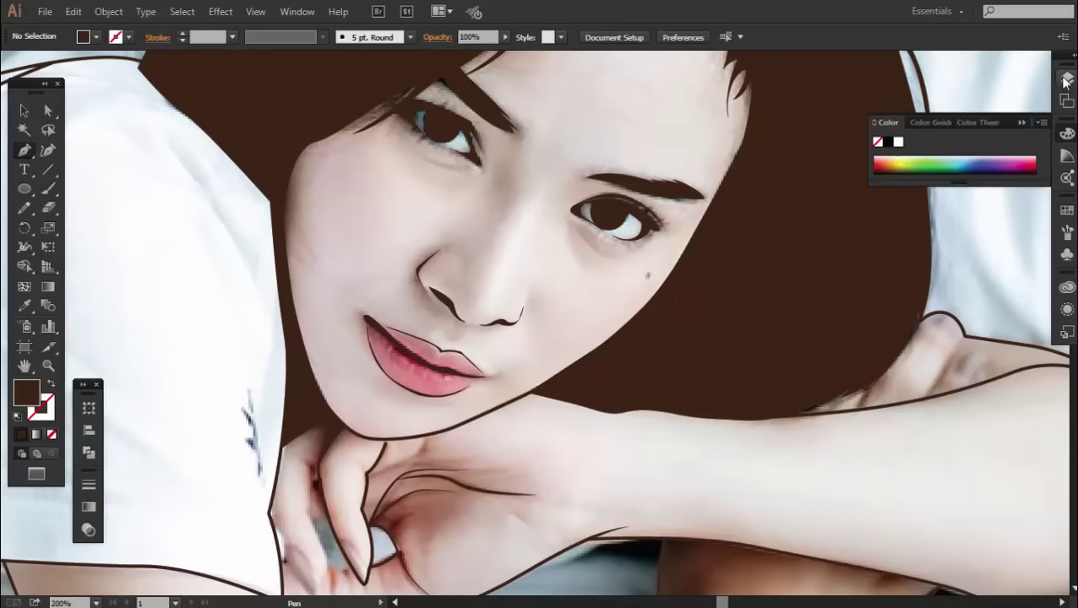
- Hide the reference photo layer in the Layers panel to check the artwork
click(1067, 77)
click(800, 105)
scroll(612, 351, down, 3)
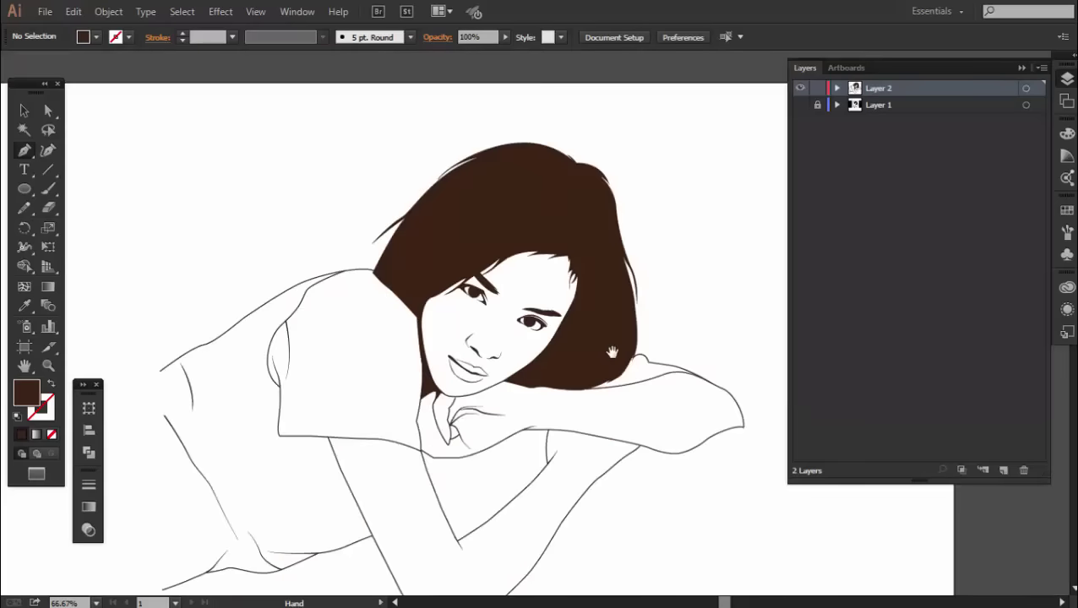
scroll(547, 340, up, 2)
scroll(546, 340, up, 3)
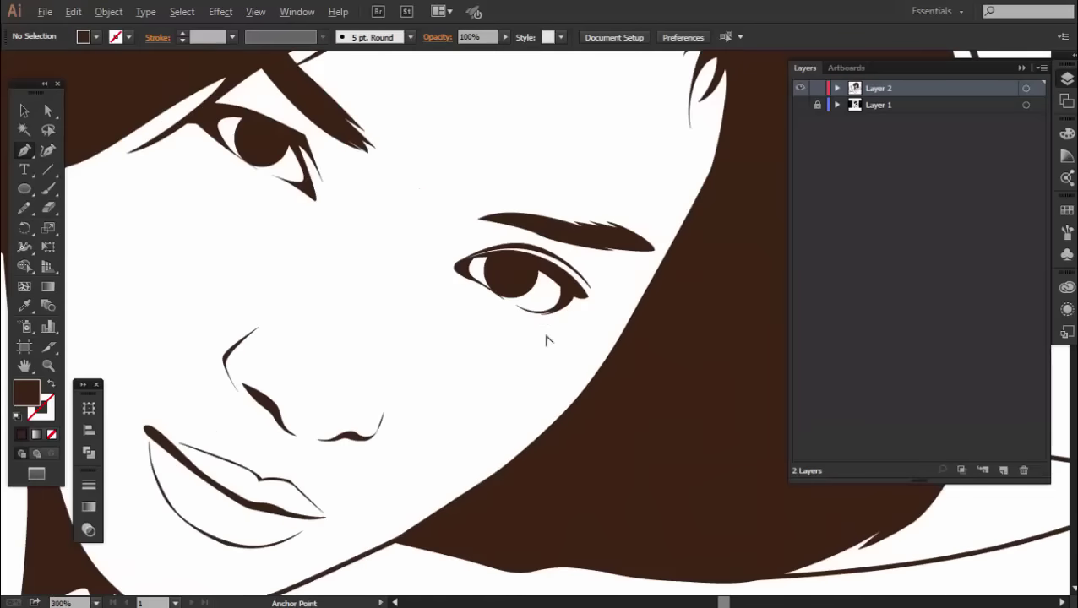
scroll(546, 340, down, 2)
scroll(541, 352, down, 1)
scroll(511, 307, down, 1)
scroll(556, 294, down, 1)
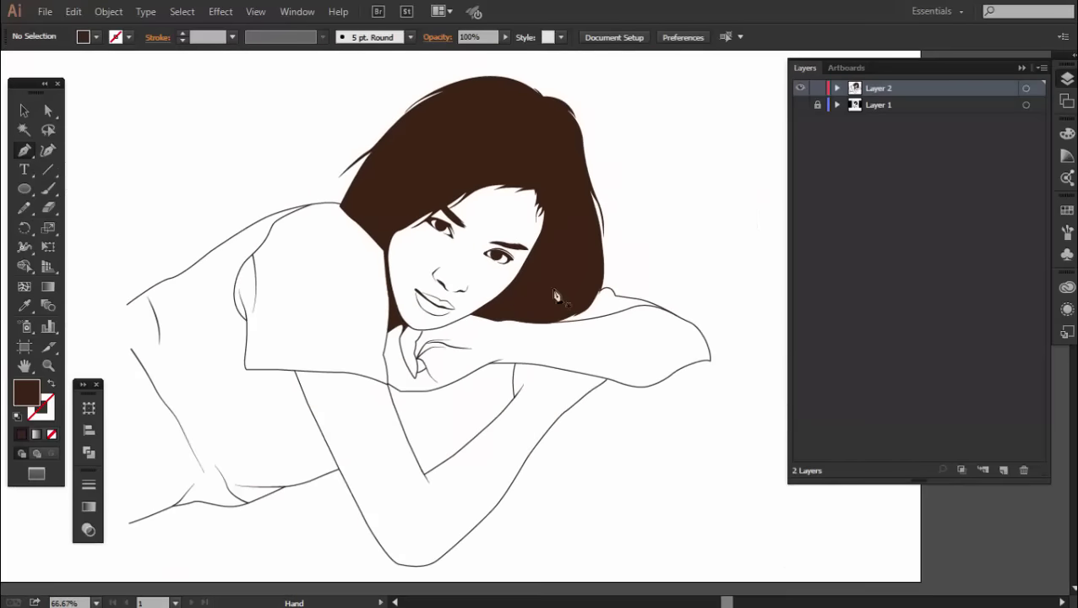
scroll(542, 303, up, 1)
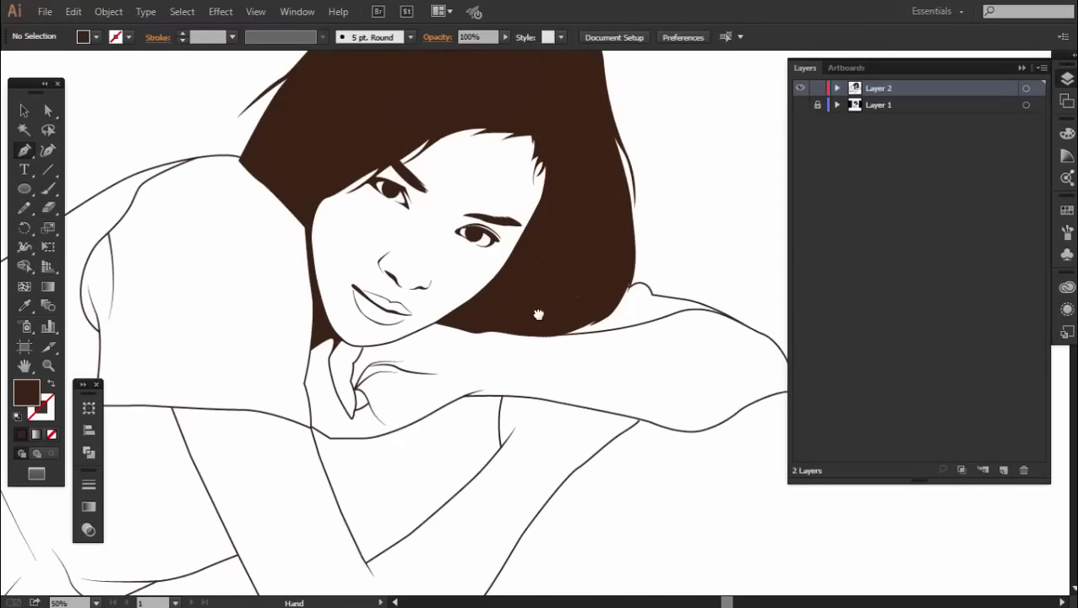
scroll(539, 315, down, 1)
scroll(565, 313, up, 1)
scroll(596, 309, up, 1)
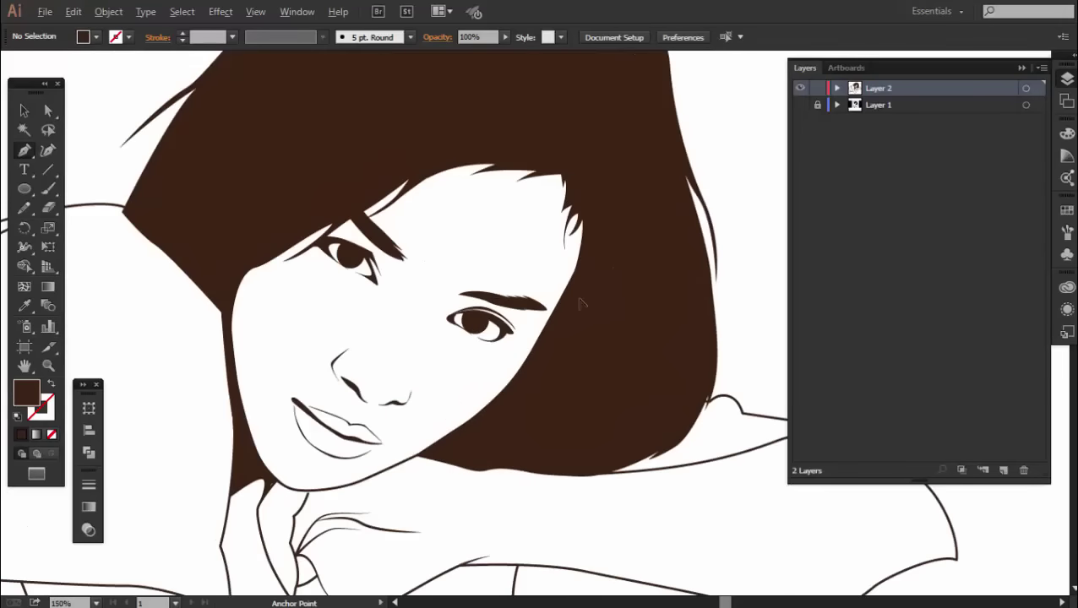
scroll(581, 304, down, 2)
- Select Layer 1 and create a new Layer 3 above it
click(894, 107)
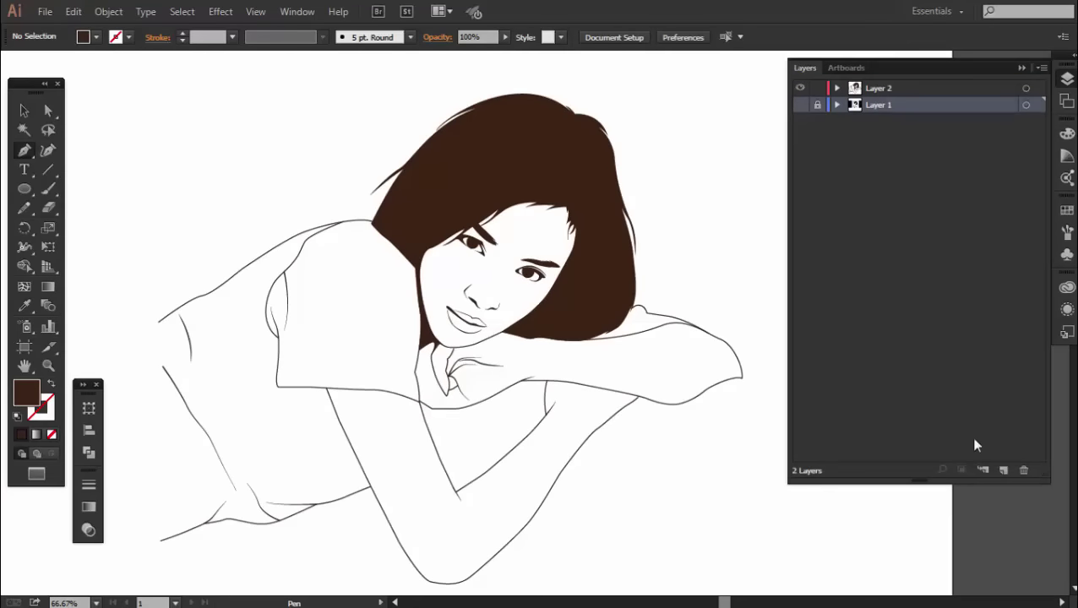
scroll(583, 353, up, 1)
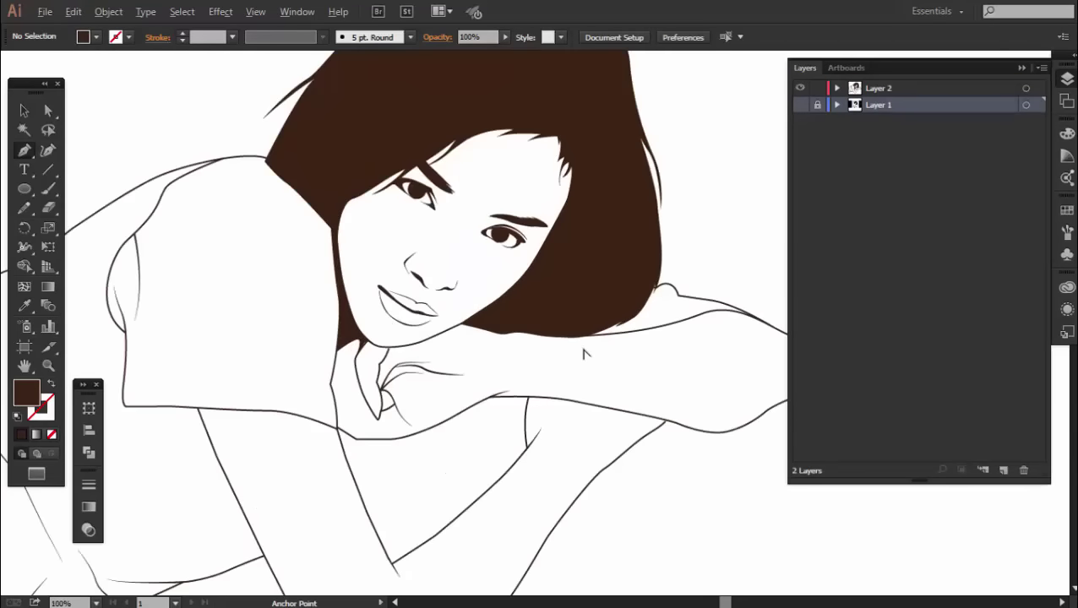
scroll(583, 353, down, 1)
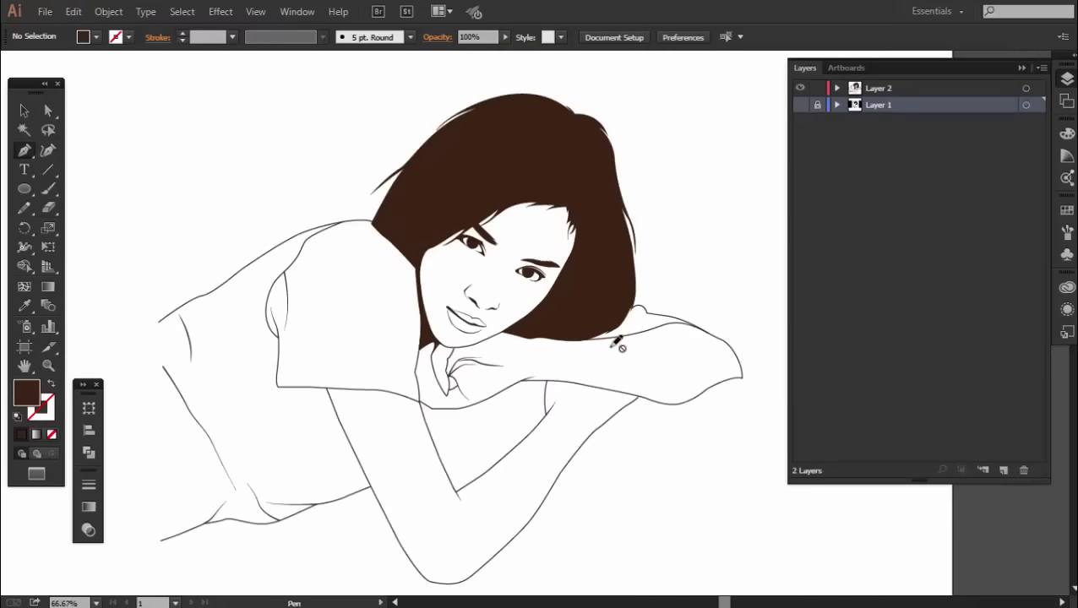
click(1011, 473)
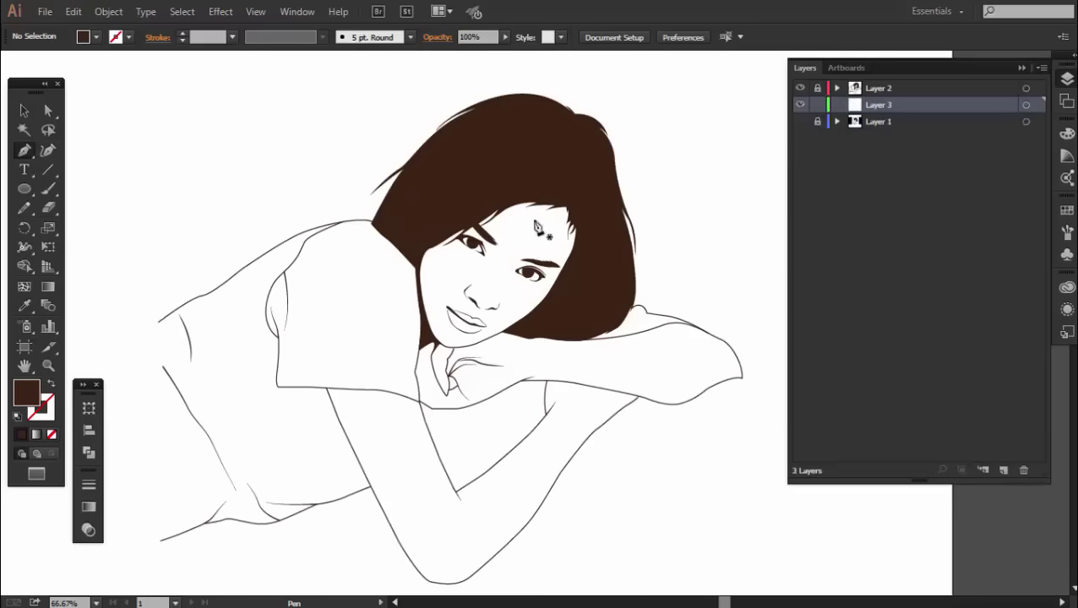
- Trace the face outline along the hair edge down to where hair meets jaw
scroll(518, 193, up, 2)
click(666, 173)
click(715, 257)
click(680, 356)
scroll(659, 414, up, 1)
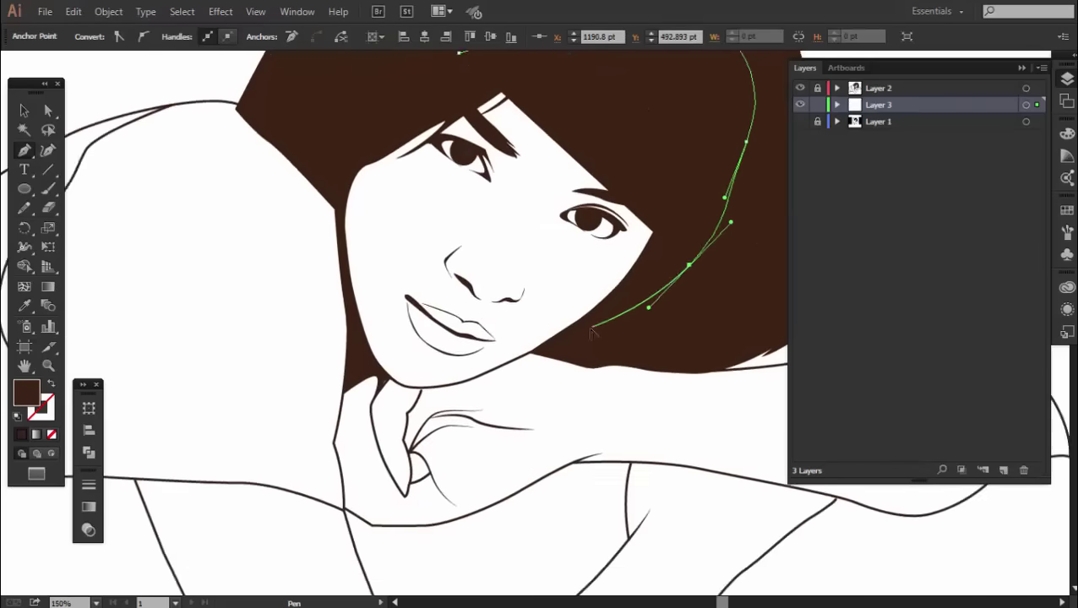
scroll(486, 387, up, 1)
scroll(486, 387, up, 3)
click(474, 375)
drag(404, 414, 586, 229)
click(498, 264)
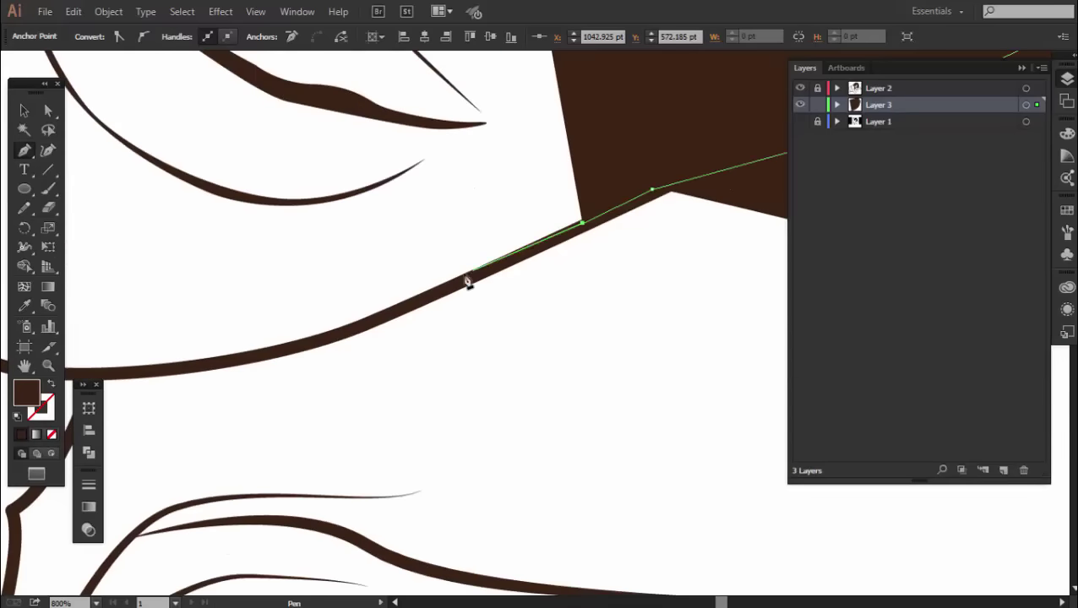
mouse_move(301, 318)
mouse_down()
mouse_move(229, 355)
mouse_move(494, 277)
mouse_up()
- Continue the face outline along the jawline and back up the hair edge
click(492, 272)
click(278, 273)
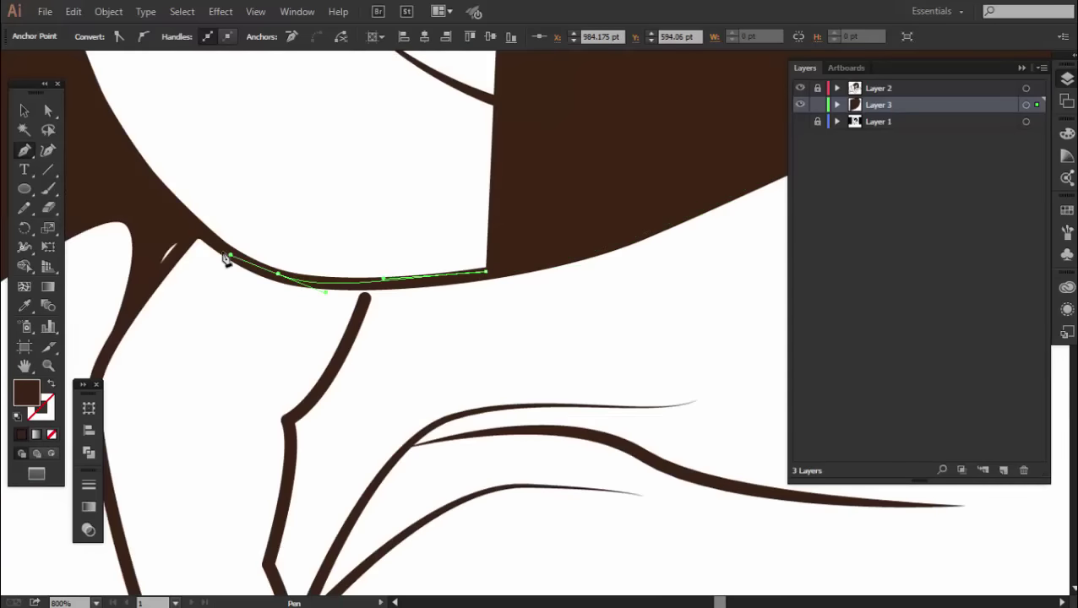
click(229, 254)
scroll(167, 210, down, 2)
scroll(380, 278, up, 3)
drag(390, 368, 345, 91)
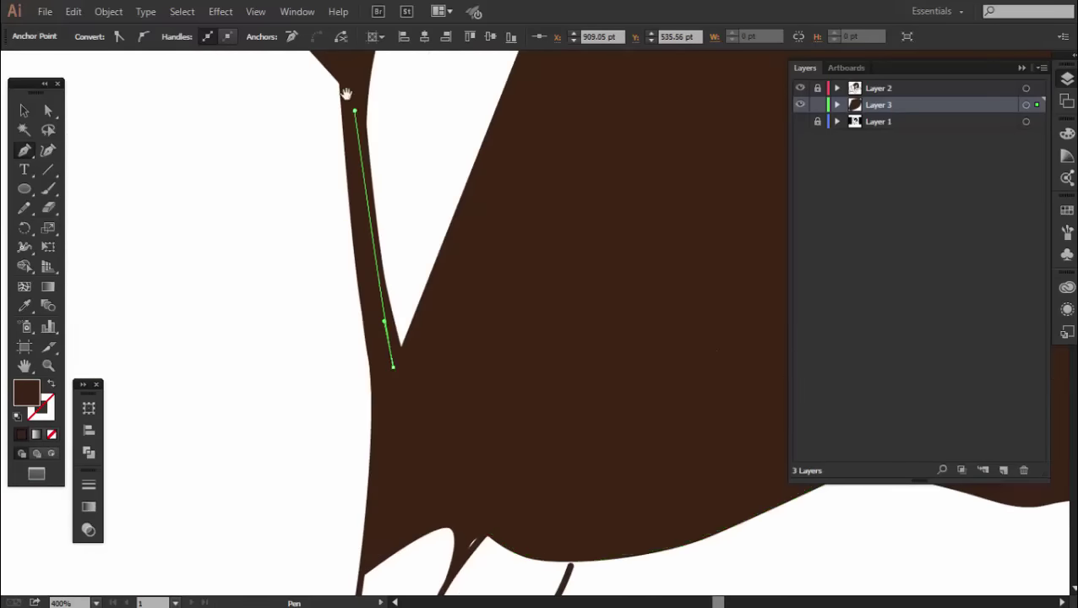
scroll(345, 91, up, 3)
drag(414, 269, 452, 241)
click(641, 140)
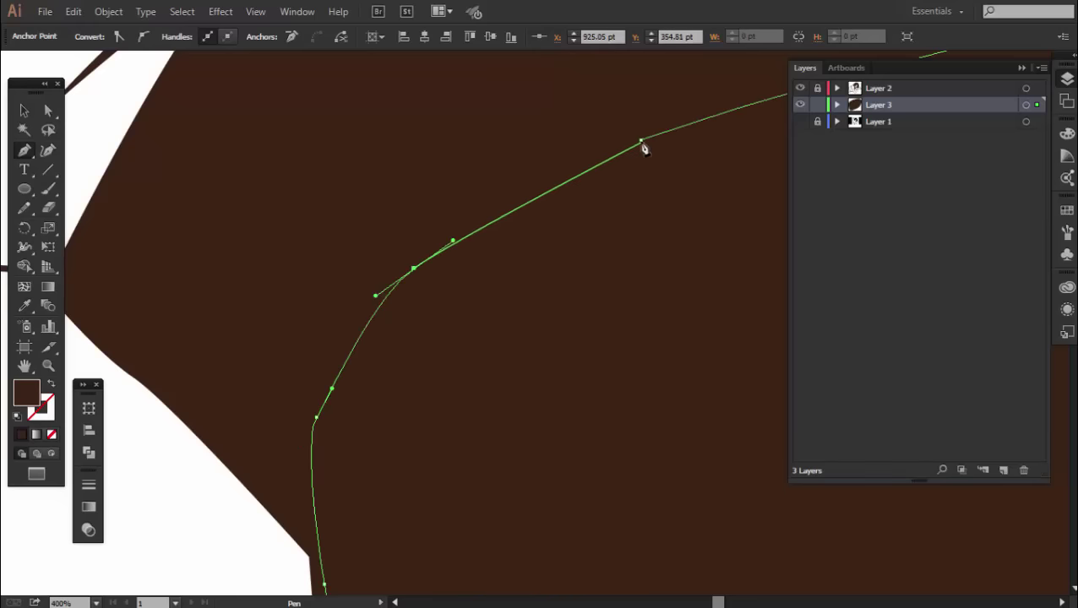
- Fill the face shape with light pink f6d8cc and deselect it
double_click(32, 393)
text(f6d8cc)
key(Return)
key(ctrl+shift+a)
key(v)
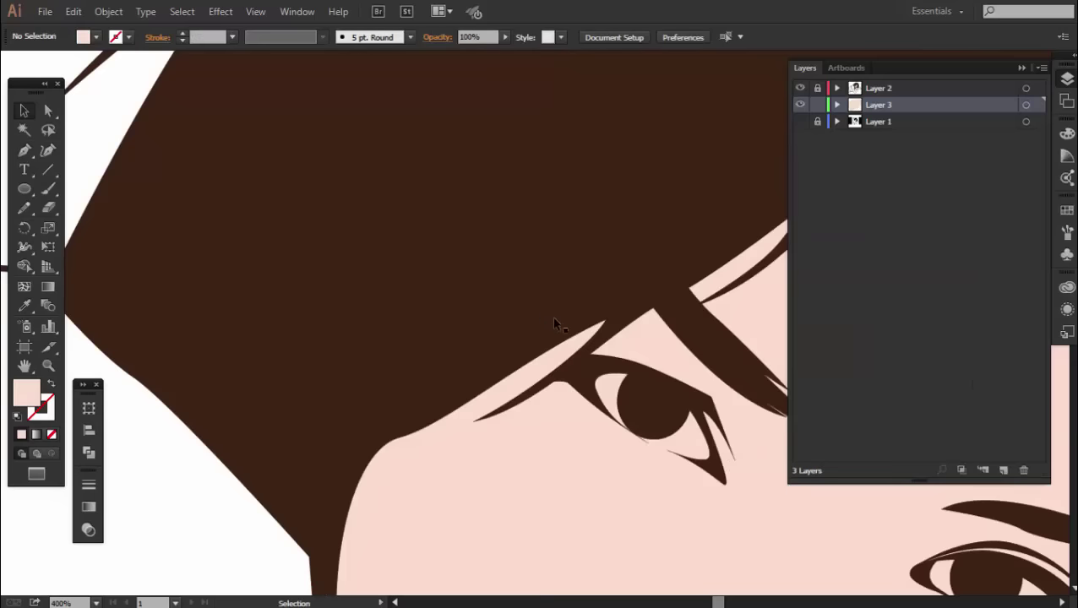
scroll(555, 324, down, 4)
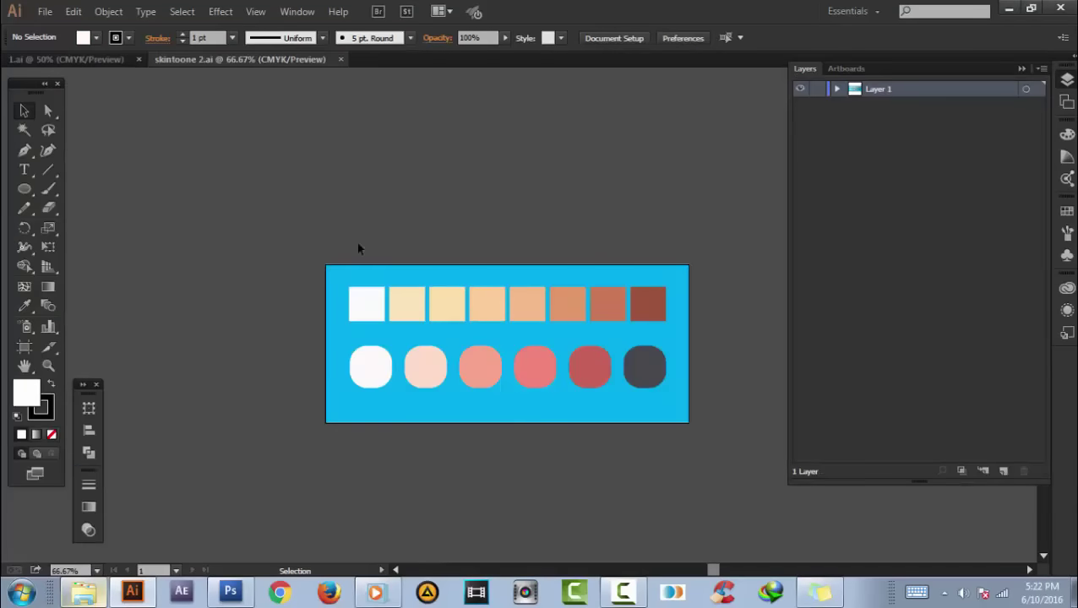
- Paste the skin-tone swatches from skintoone 2.ai above the portrait's artboard
drag(357, 247, 661, 413)
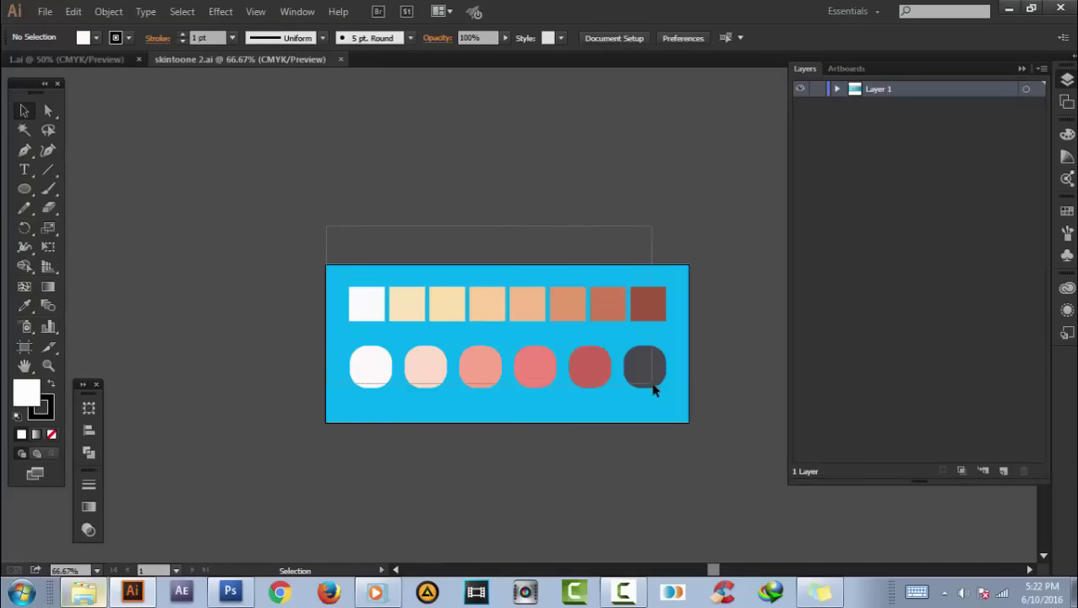
click(110, 64)
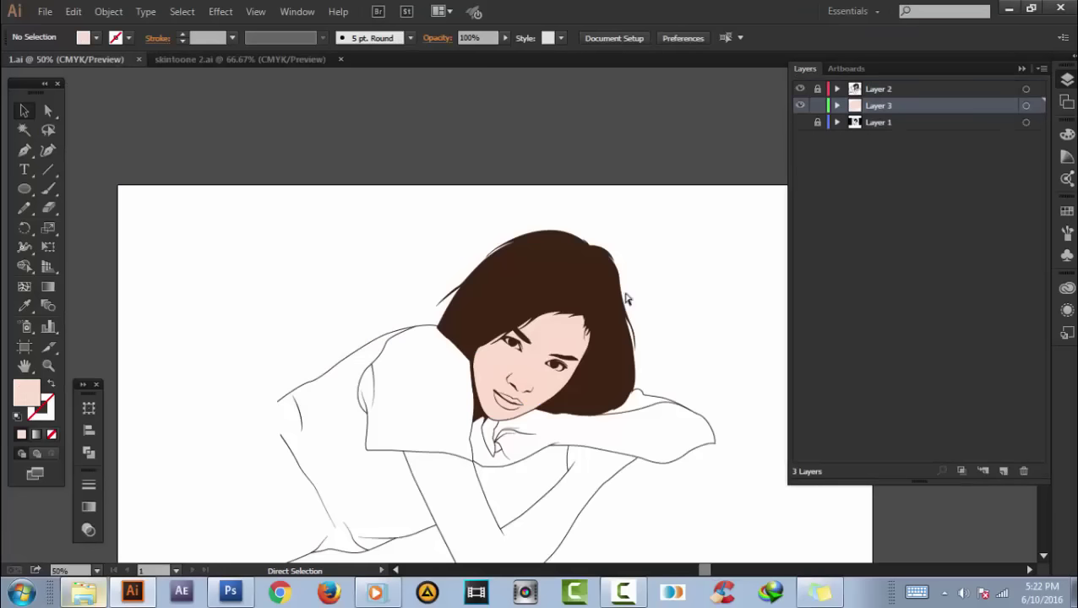
key(ctrl+v)
drag(615, 286, 606, 105)
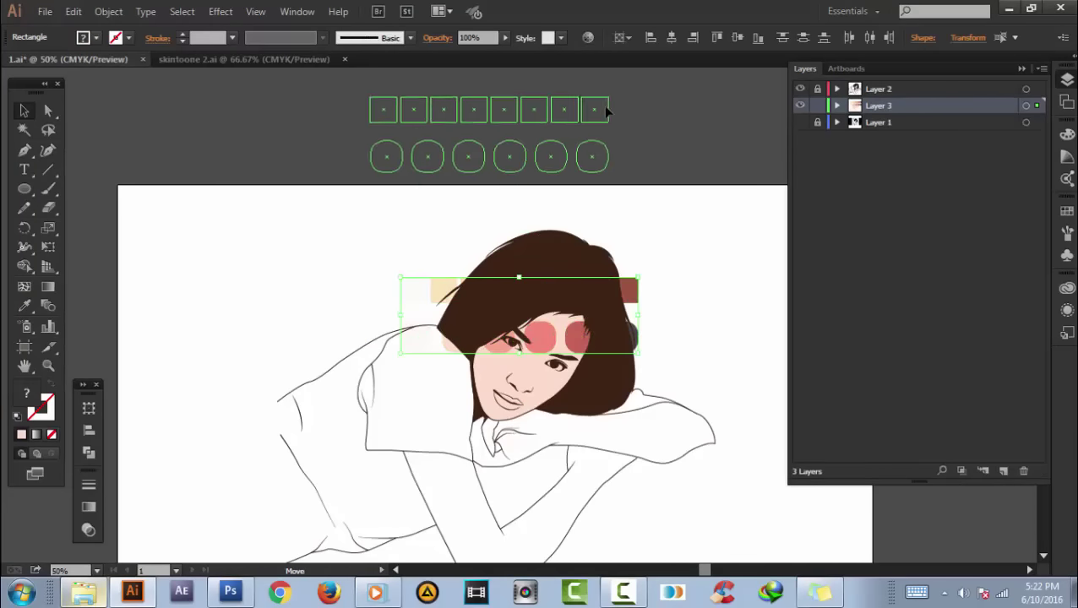
click(581, 364)
- Recolour the face shape with the light peach swatch
click(566, 333)
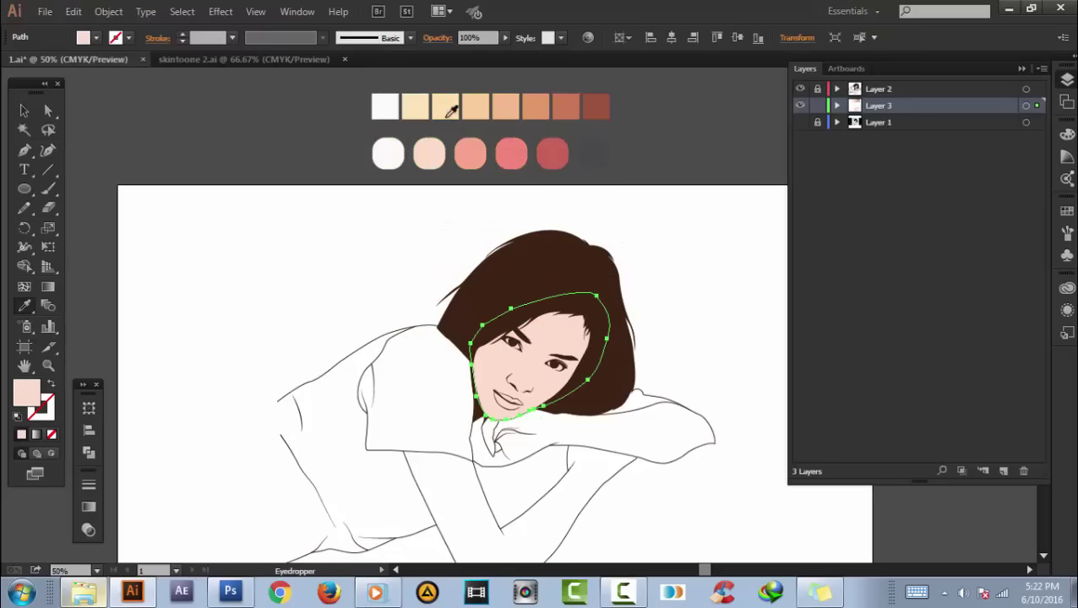
click(478, 106)
key(ctrl+shift+a)
key(v)
scroll(562, 353, up, 1)
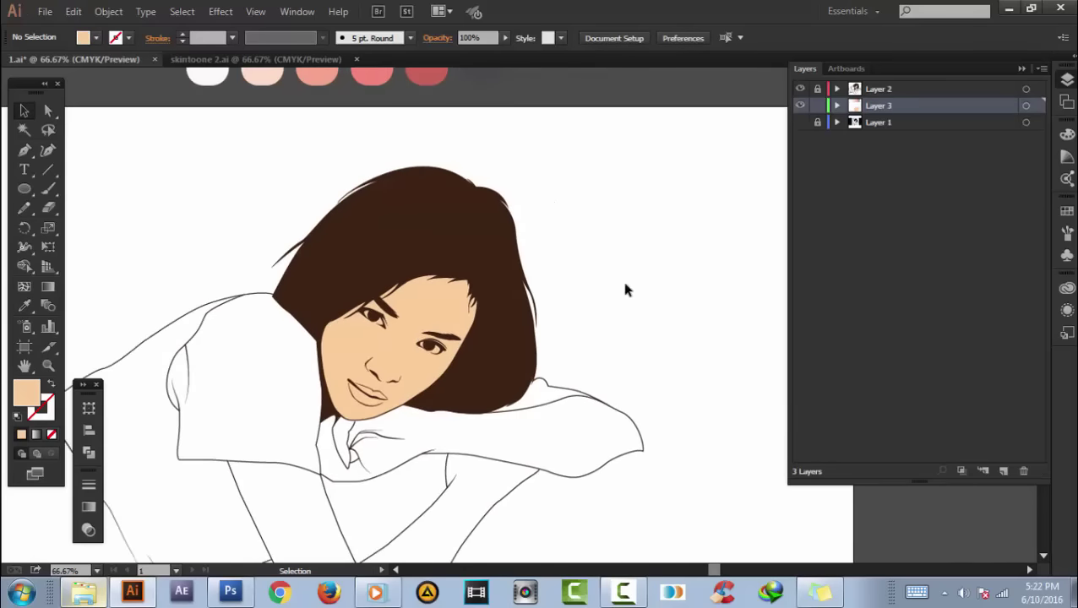
- Show the photo layer and, in Outline view, trace the forehead shadow under the hair
scroll(625, 289, up, 3)
click(800, 123)
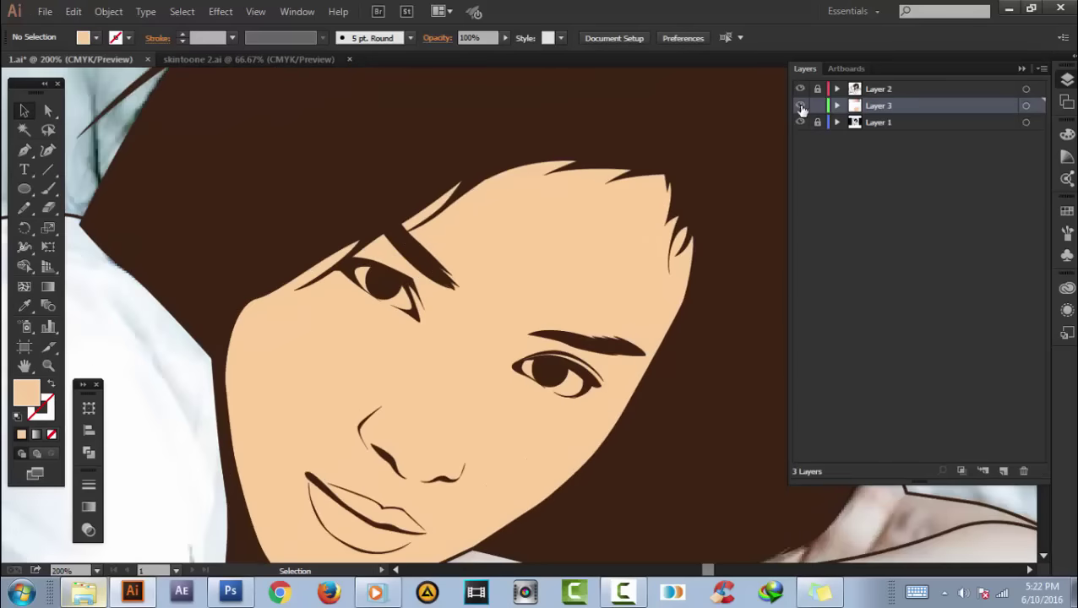
key(ctrl+y)
click(24, 149)
drag(503, 272, 443, 258)
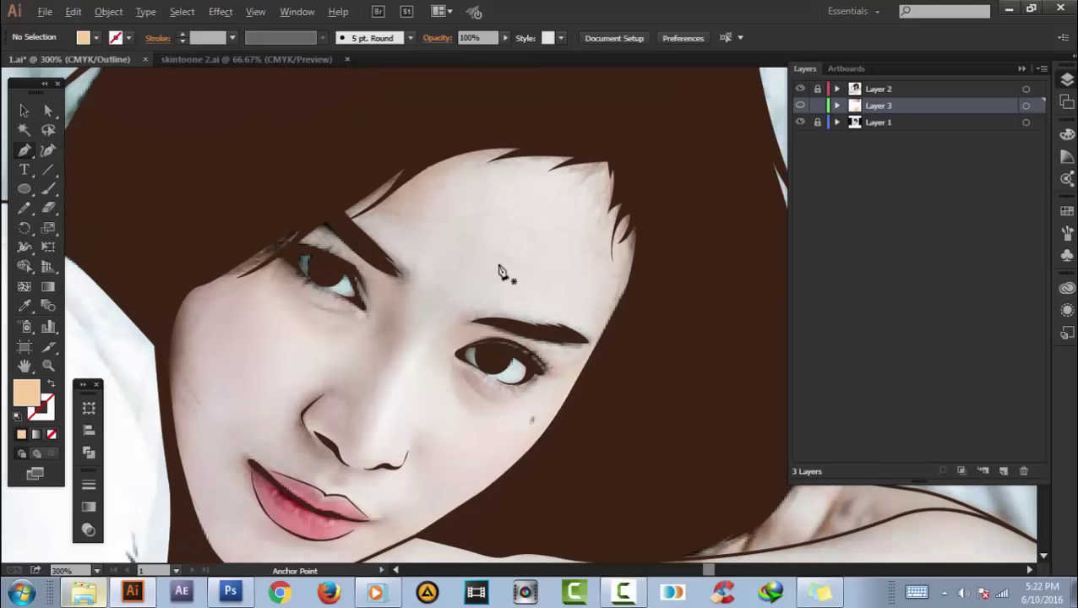
scroll(500, 276, up, 1)
click(592, 134)
drag(374, 314, 360, 471)
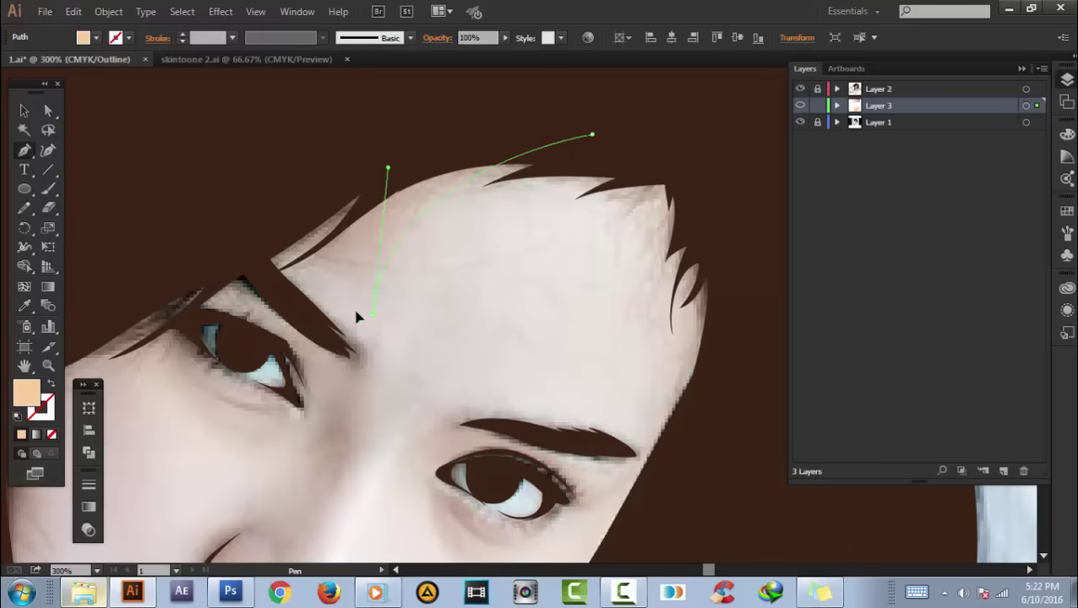
drag(283, 282, 252, 236)
click(592, 135)
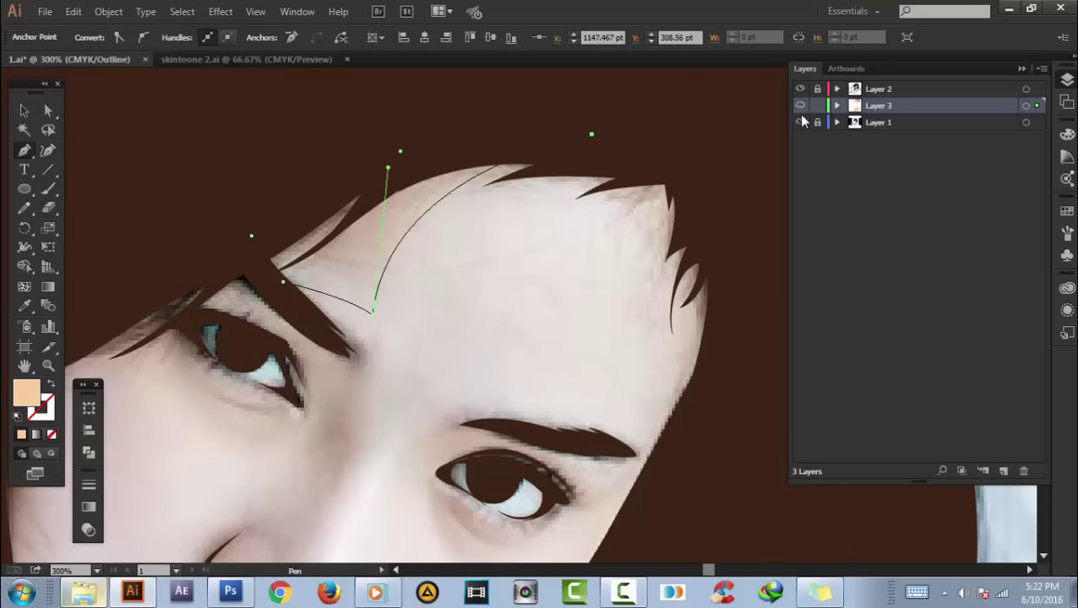
key(ctrl+y)
- Fill the forehead shadow with a darker peach skin swatch
key(ctrl+minus)
key(ctrl+minus)
key(ctrl+minus)
key(ctrl+minus)
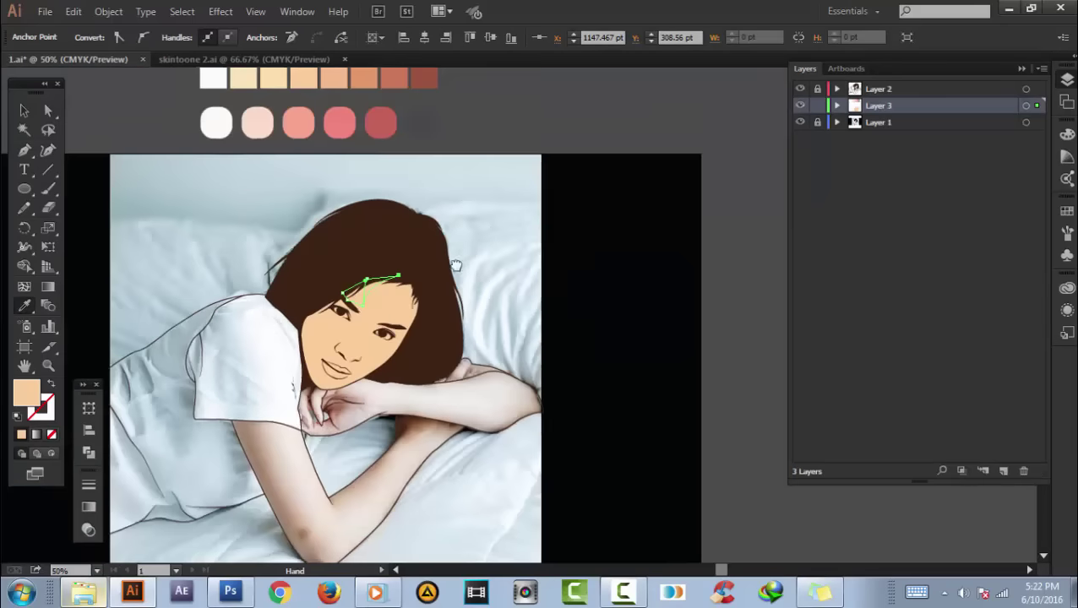
drag(455, 265, 472, 299)
click(355, 107)
key(ctrl+plus)
key(ctrl+plus)
key(ctrl+plus)
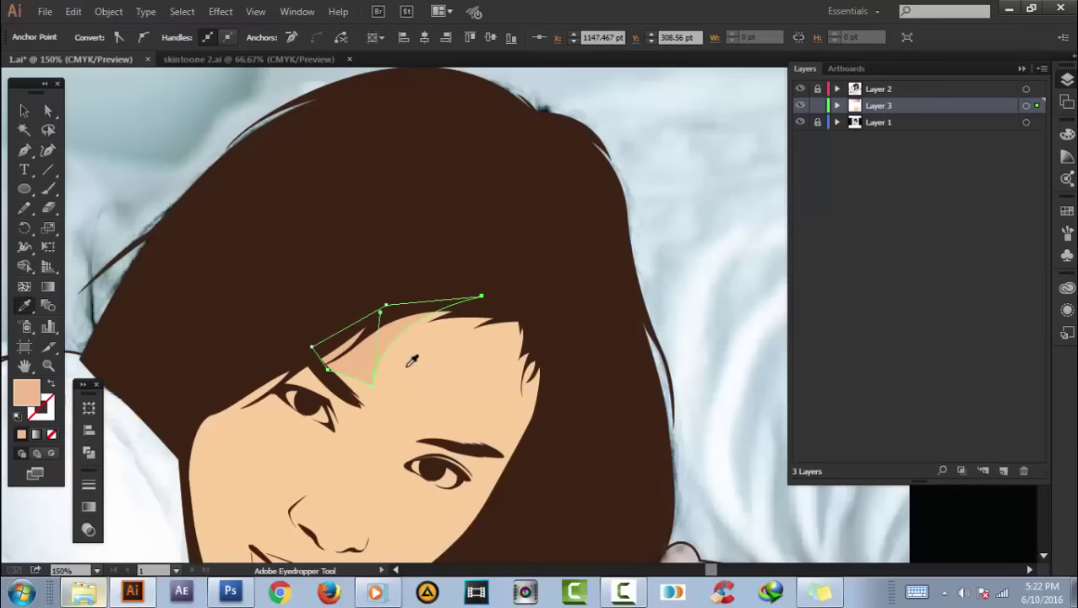
key(v)
click(393, 414)
click(336, 357)
- In Outline view, trace a side shadow from the right hairline curving down to the eyebrow's end
click(141, 187)
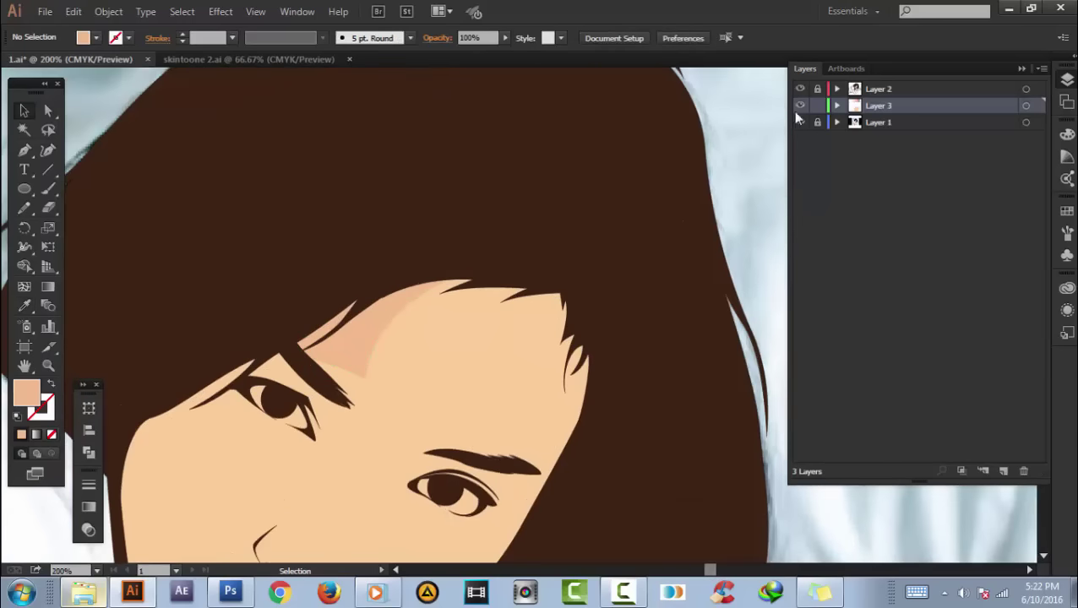
key(ctrl+y)
click(24, 150)
scroll(397, 258, down, 3)
key(ctrl+plus)
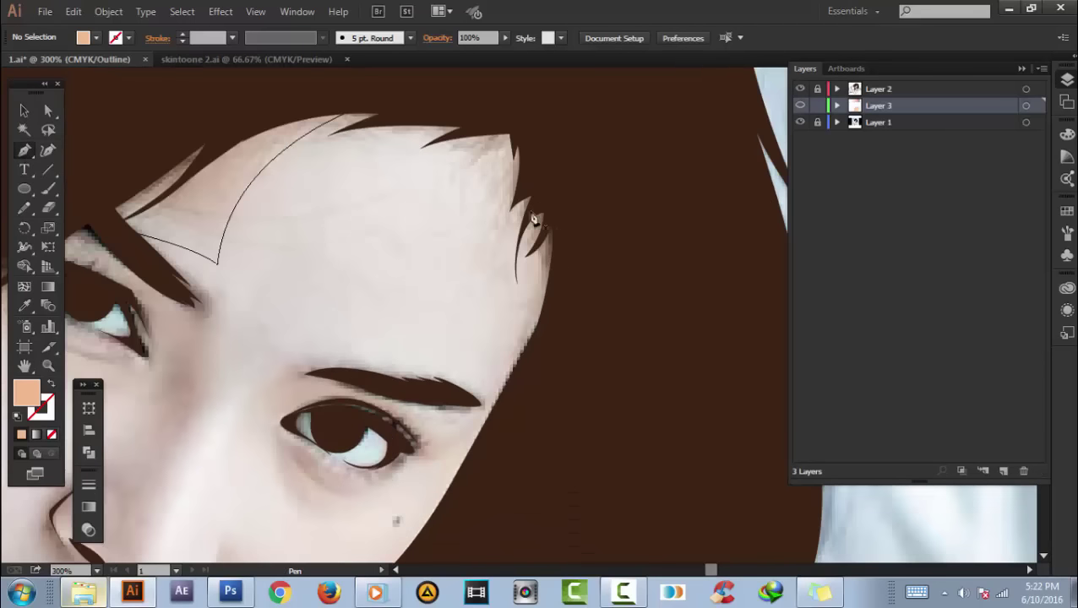
click(533, 162)
scroll(464, 372, down, 3)
scroll(465, 372, left, 3)
drag(557, 296, 527, 299)
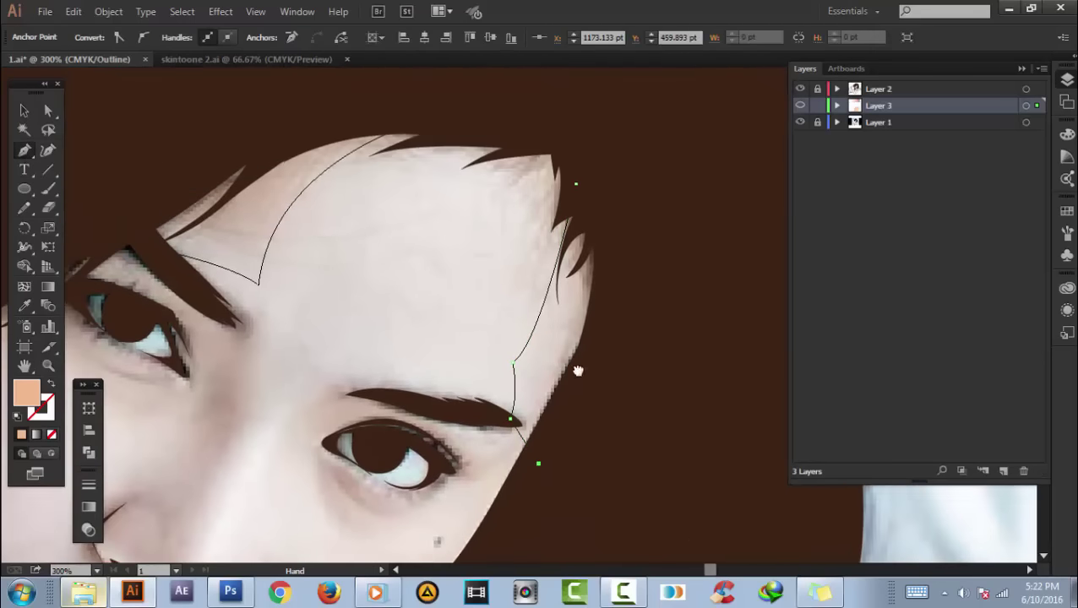
scroll(586, 344, up, 3)
scroll(586, 344, right, 1)
drag(545, 473, 589, 397)
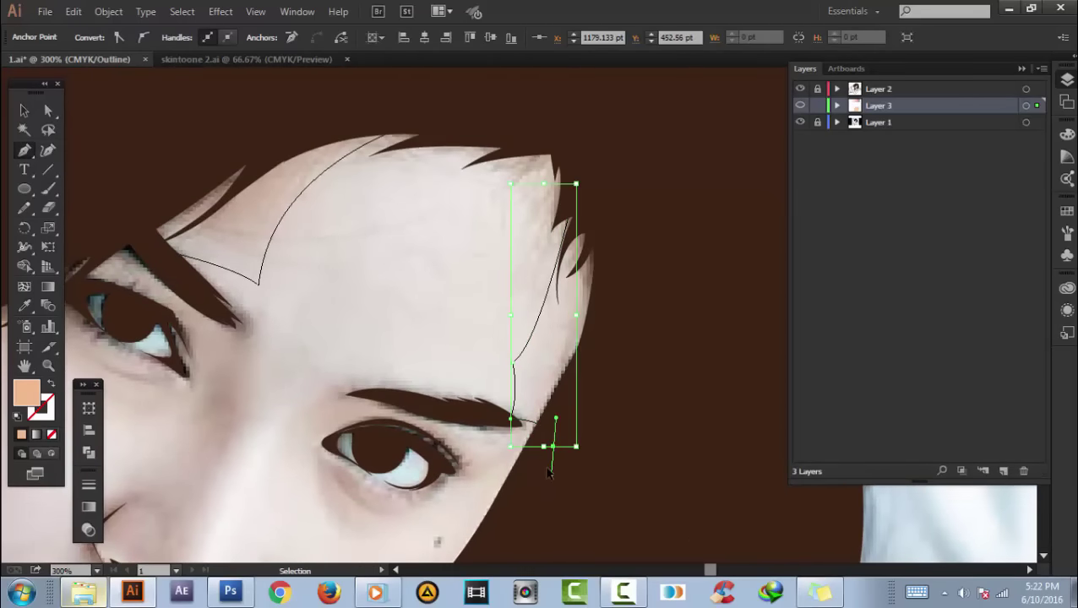
click(575, 180)
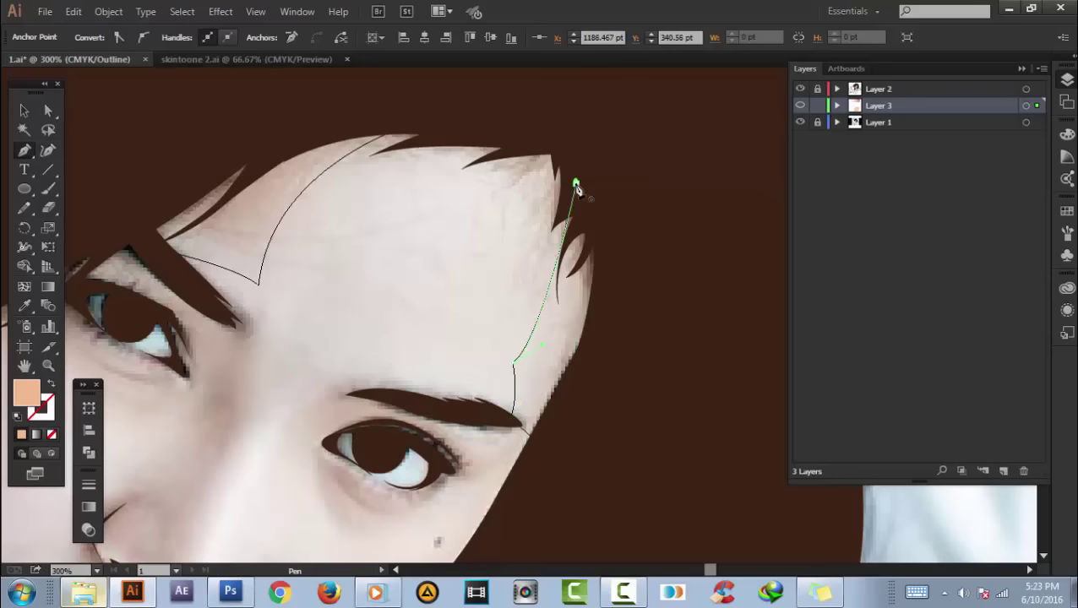
scroll(529, 212, down, 2)
key(ctrl+shift+a)
- Trace and close a brow shadow shape curving along the top of the right eye
scroll(457, 262, up, 3)
click(454, 257)
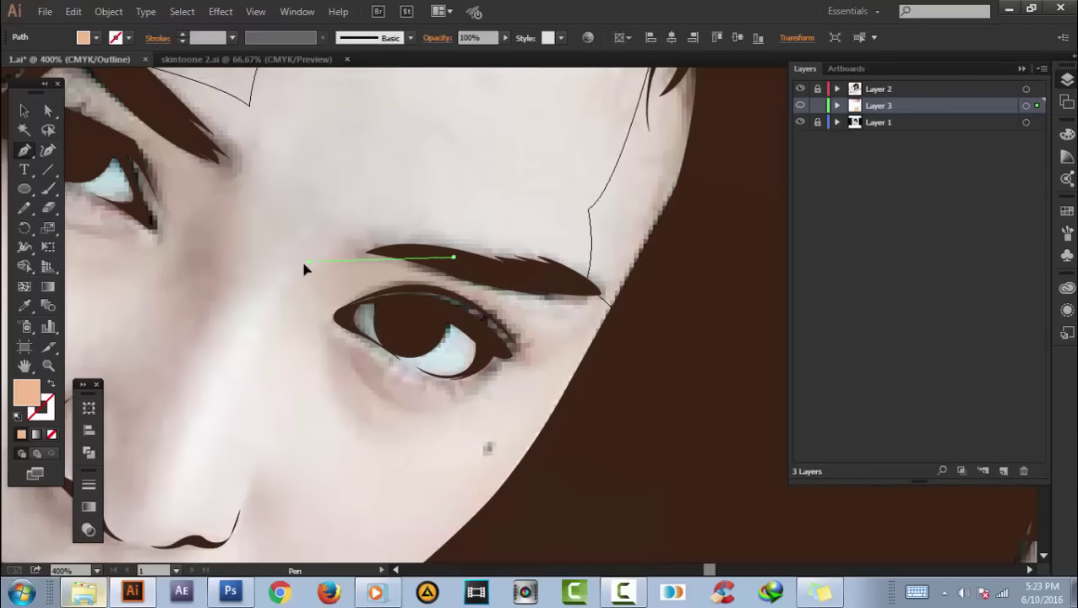
scroll(305, 269, left, 2)
drag(361, 219, 313, 246)
scroll(347, 289, down, 3)
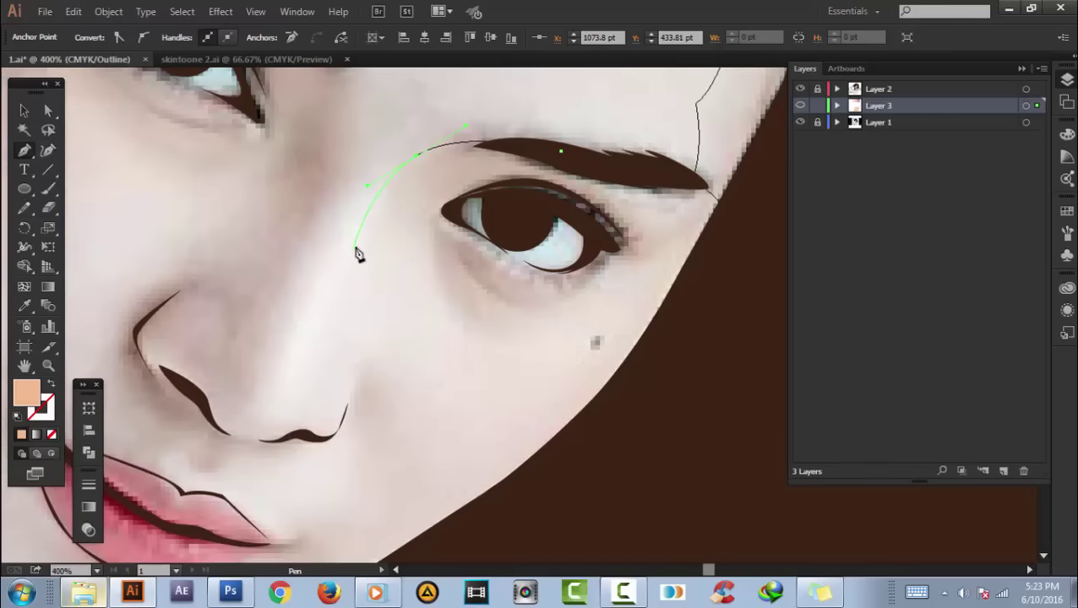
key(ctrl+z)
key(ctrl+z)
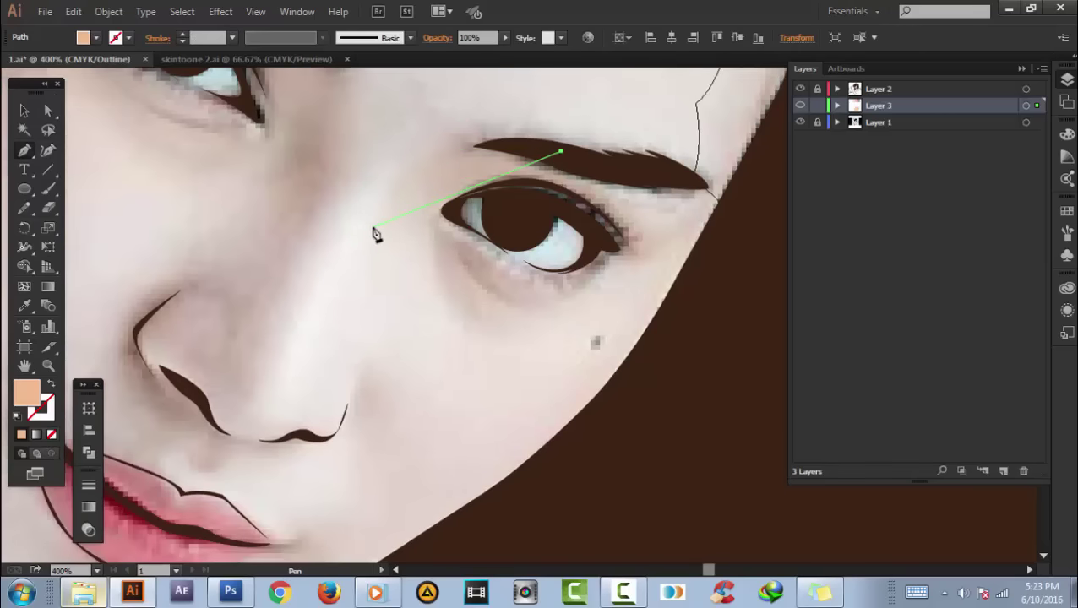
drag(365, 252, 363, 255)
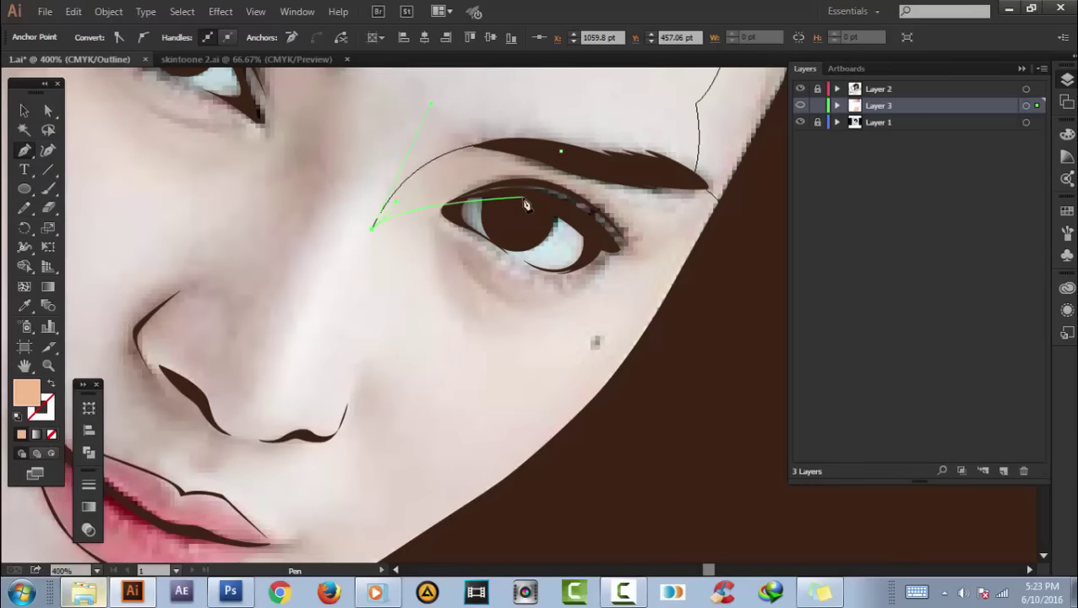
drag(533, 205, 555, 224)
click(561, 152)
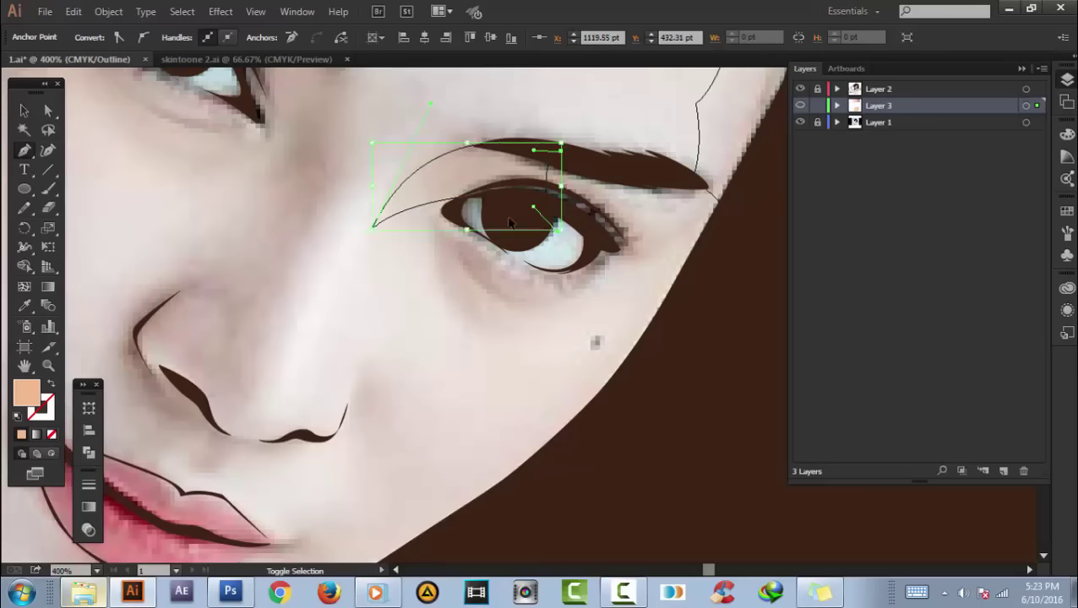
ctrl+click(409, 207)
- Trace a closed under-eye shadow from the inner corner below the right lower lid
key(ctrl+plus)
click(397, 179)
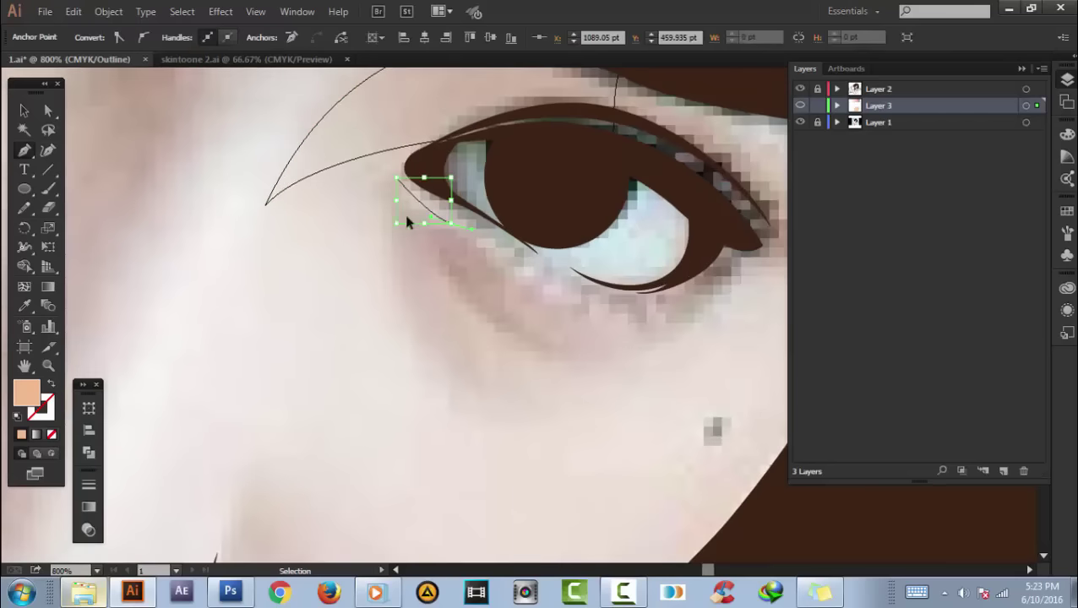
drag(420, 216, 525, 270)
drag(653, 331, 524, 334)
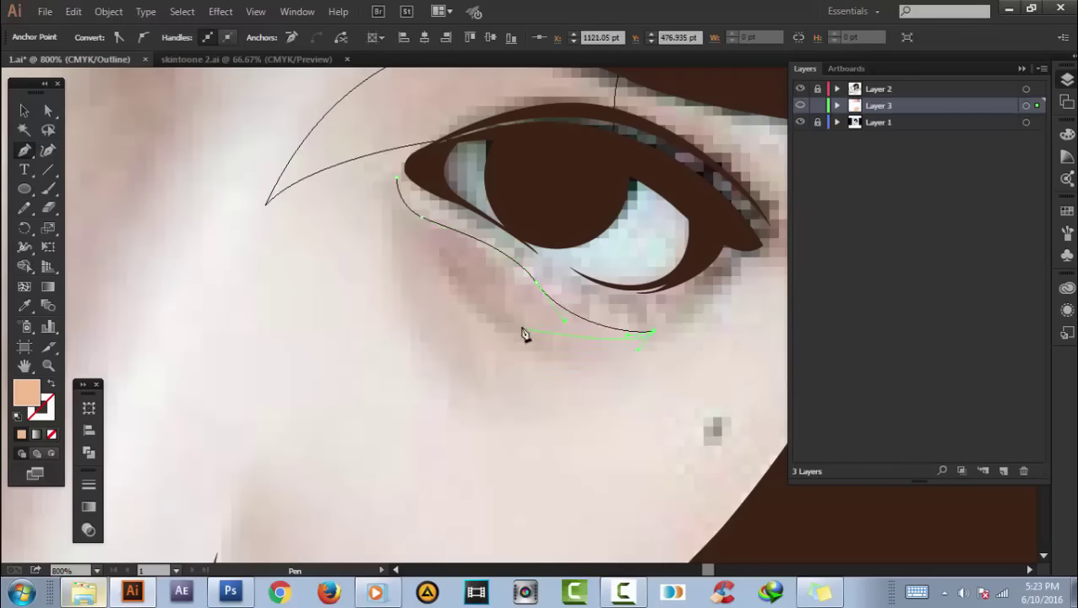
drag(455, 293, 437, 285)
drag(479, 377, 505, 390)
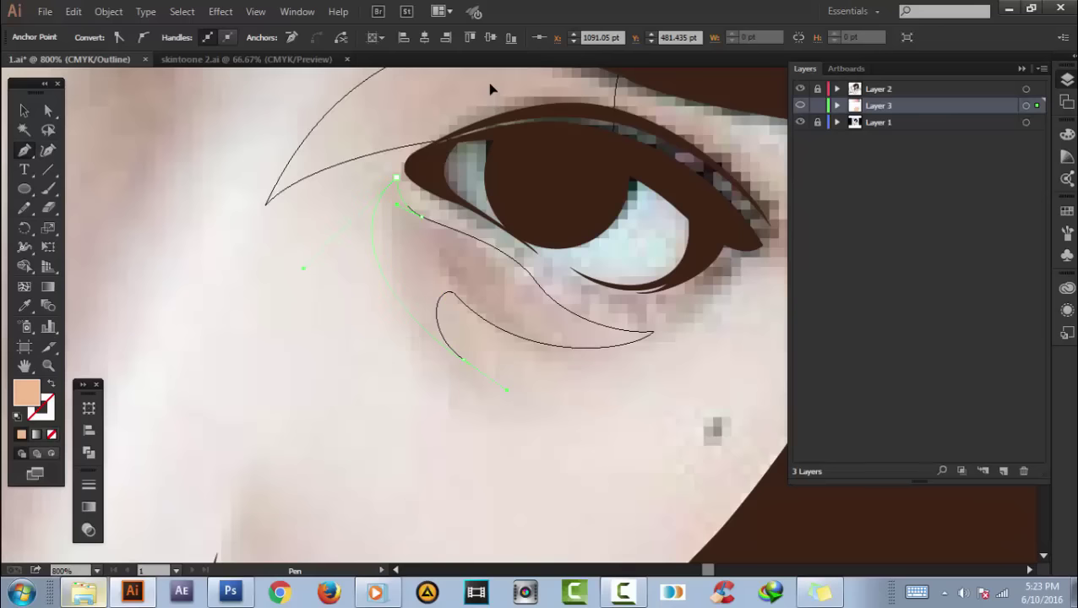
scroll(488, 102, up, 4)
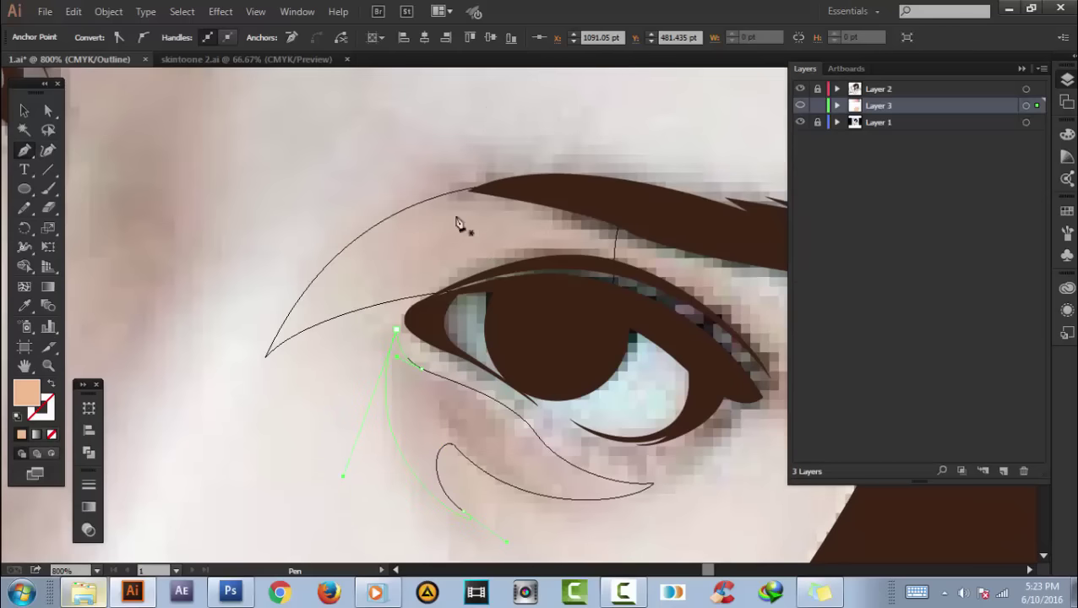
scroll(457, 223, down, 3)
ctrl+click(392, 269)
scroll(505, 279, up, 3)
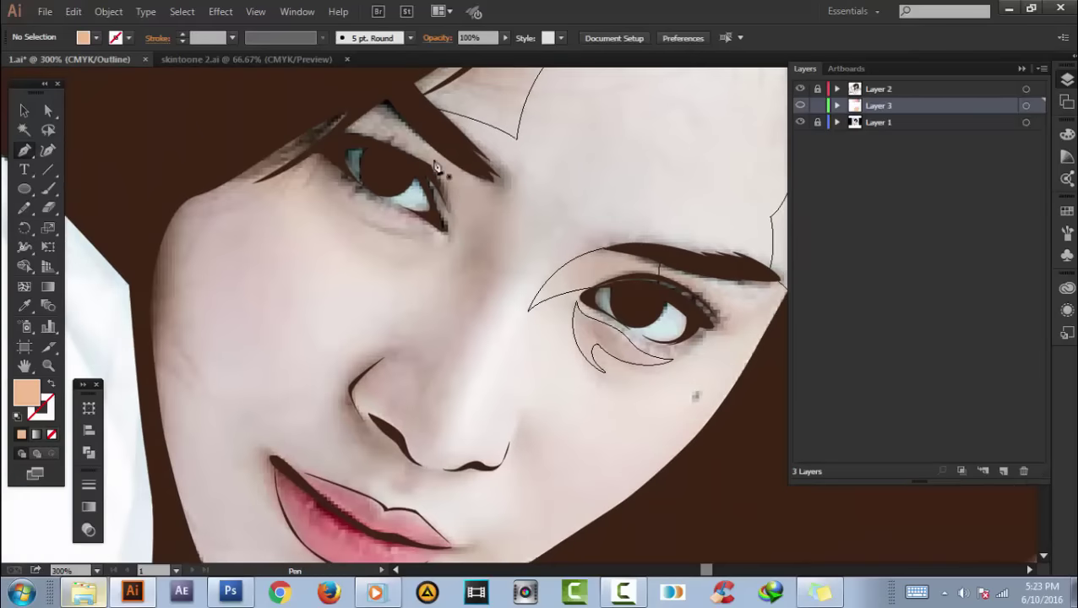
- Draw a V-shaped nose-bridge shadow from the left eye's inner corner along the brow, then preview
click(438, 131)
drag(516, 201, 524, 232)
drag(477, 307, 445, 196)
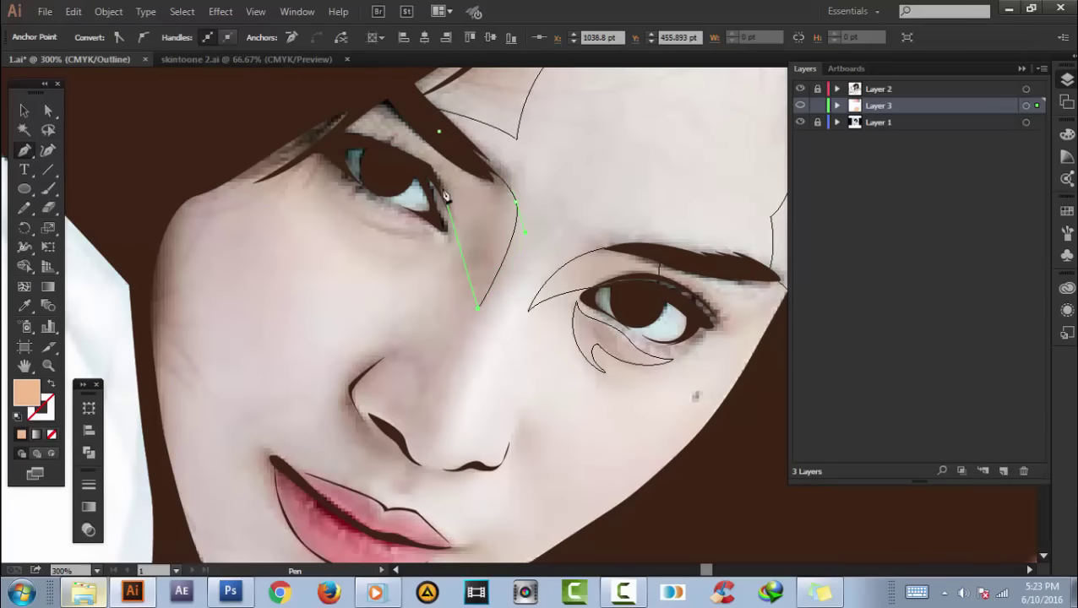
mouse_move(397, 168)
mouse_down()
mouse_move(344, 153)
mouse_move(396, 145)
mouse_up()
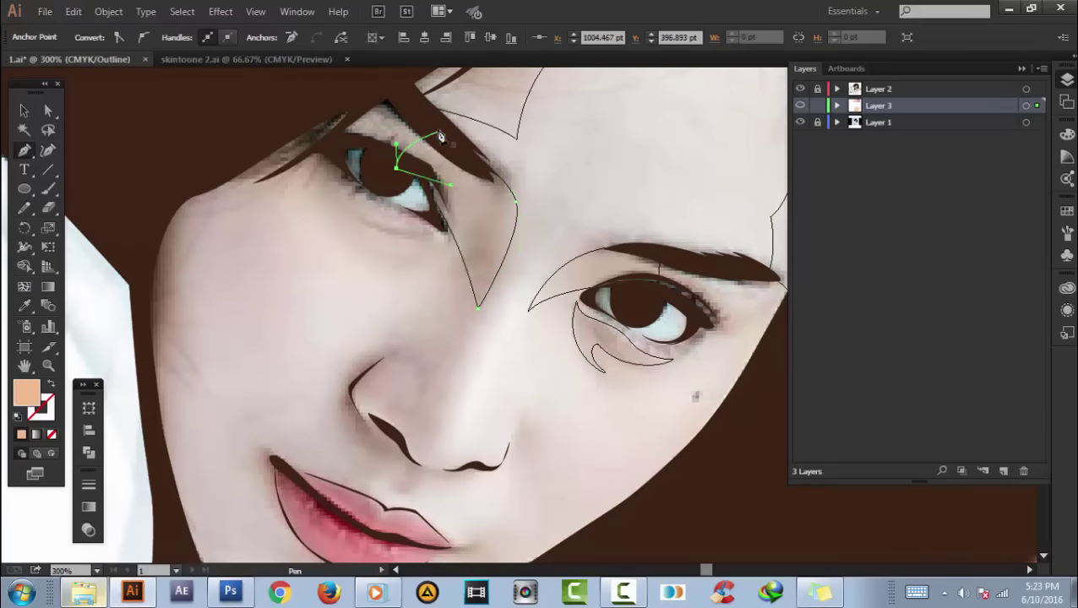
drag(339, 110, 386, 93)
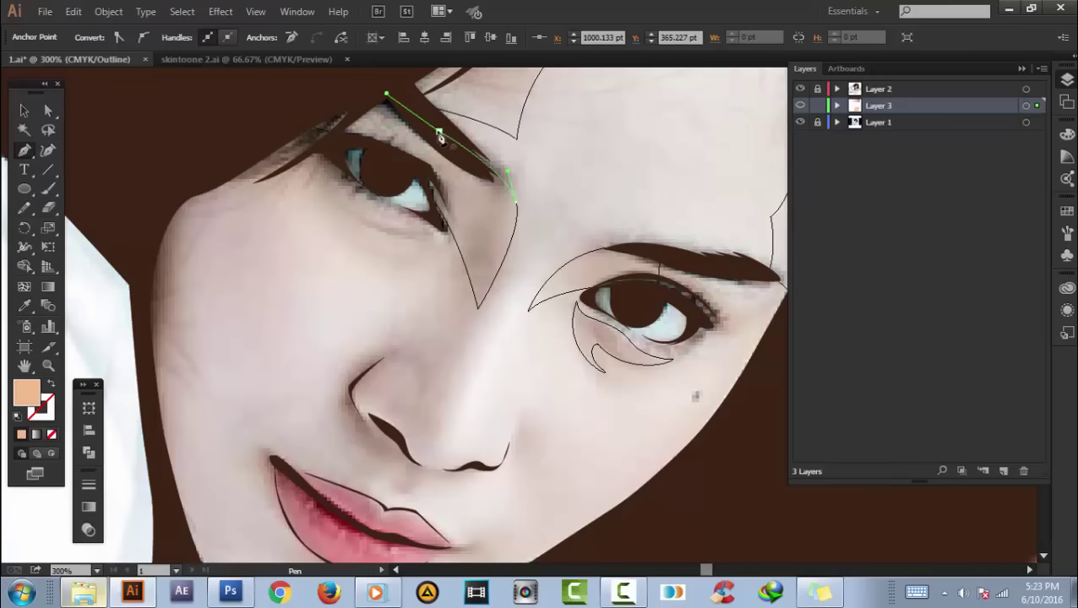
ctrl+click(800, 105)
ctrl+click(800, 105)
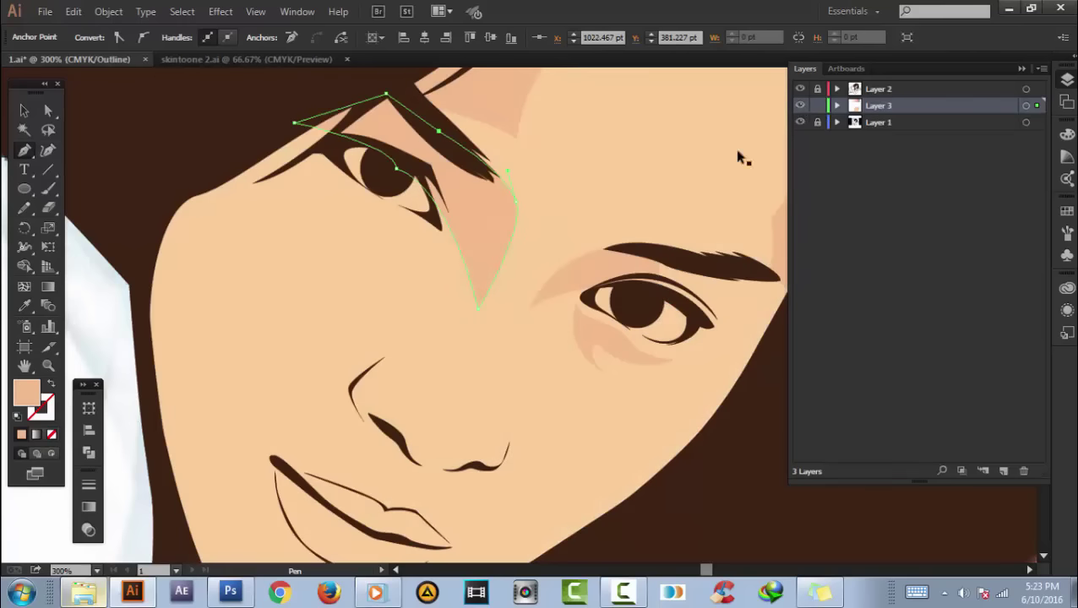
key(ctrl+shift+a)
key(v)
scroll(589, 267, down, 1)
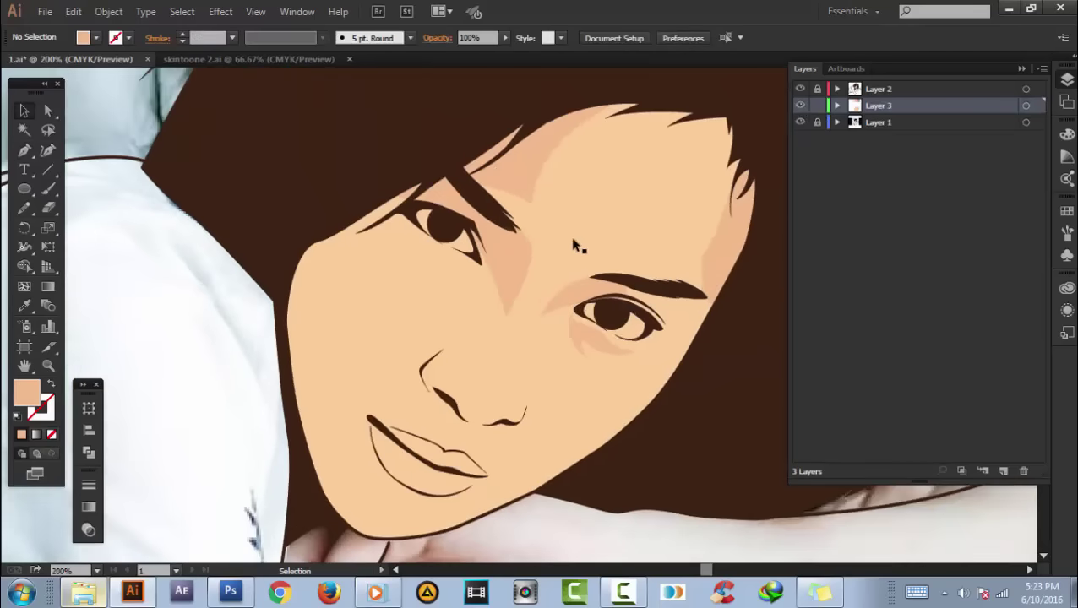
- In Outline view with the Pen tool, start a shadow beside the nose, past the tip, around the nostril
scroll(574, 245, down, 4)
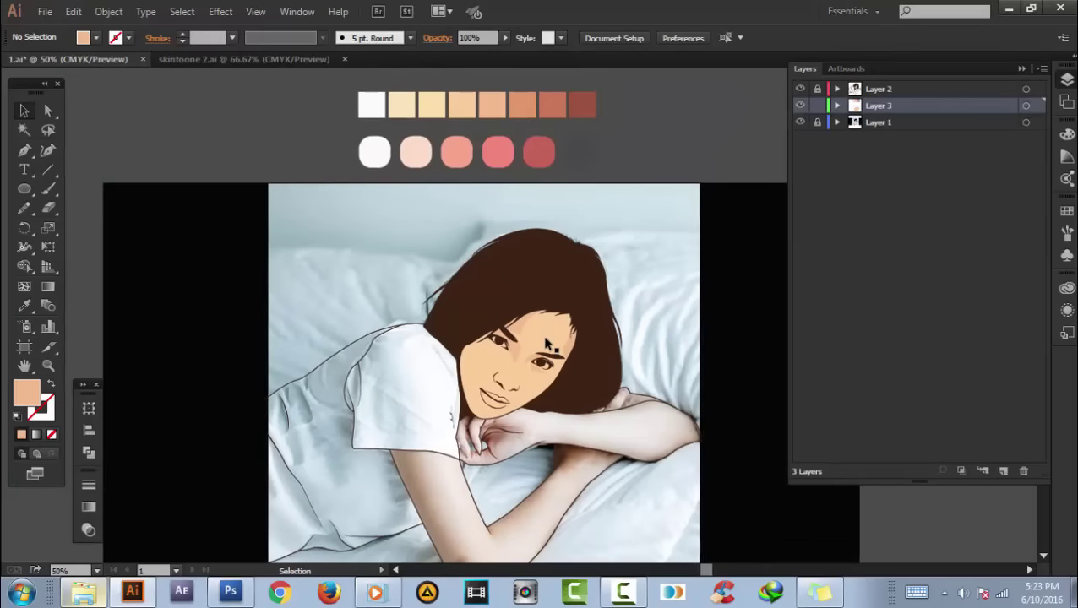
scroll(540, 354, up, 4)
scroll(540, 354, down, 2)
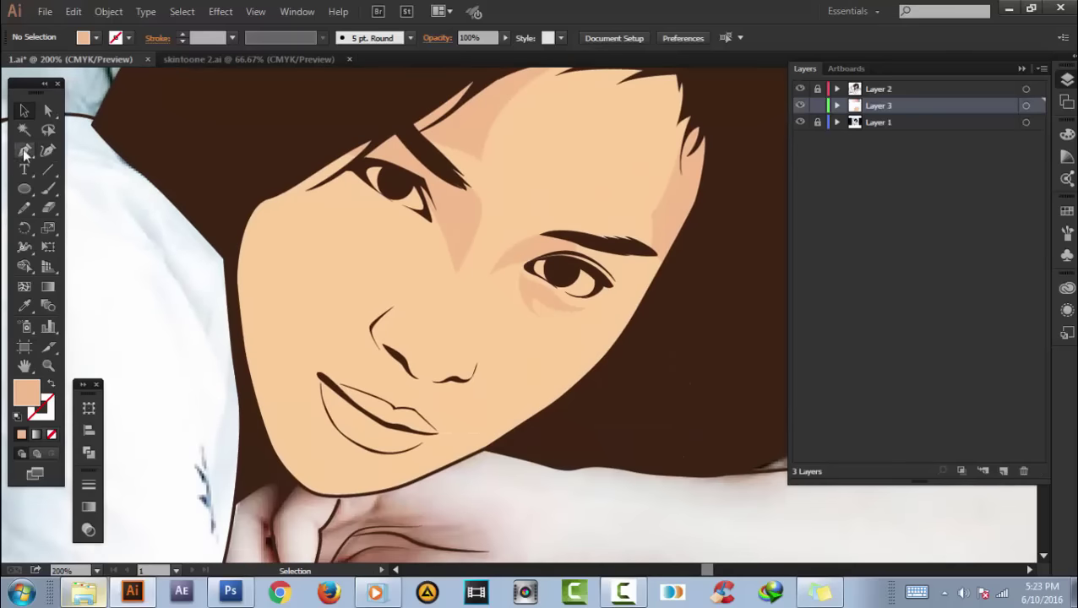
key(p)
key(ctrl+y)
scroll(511, 363, up, 1)
scroll(511, 363, up, 1)
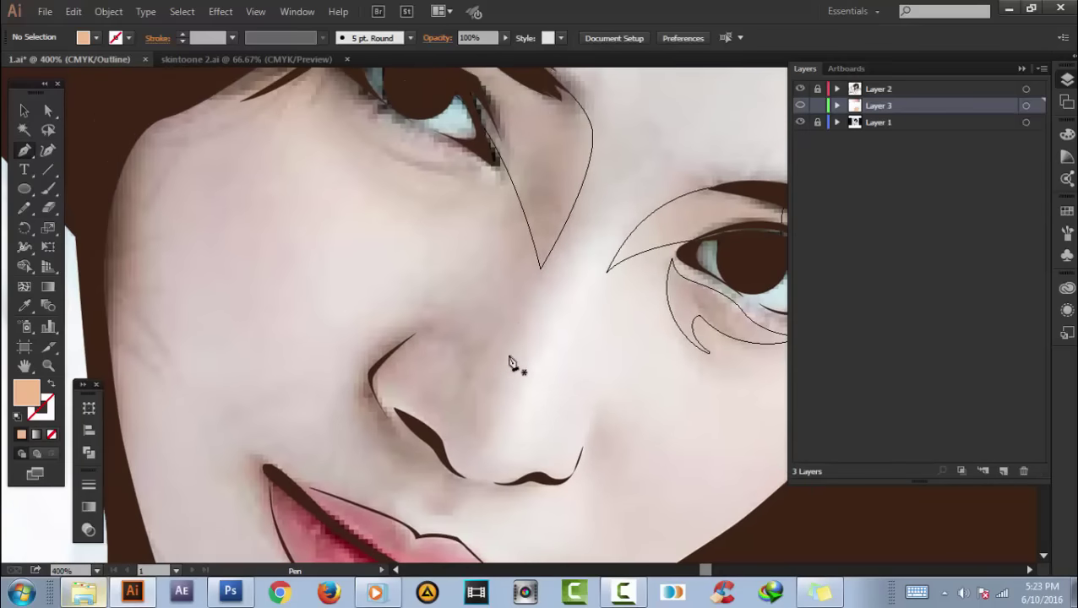
click(521, 292)
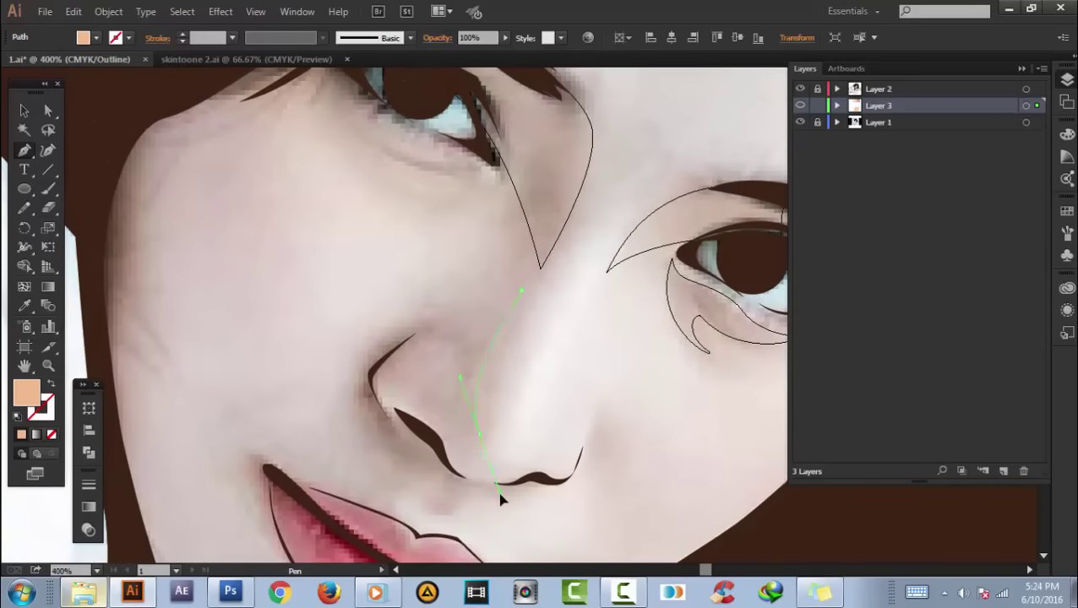
click(423, 339)
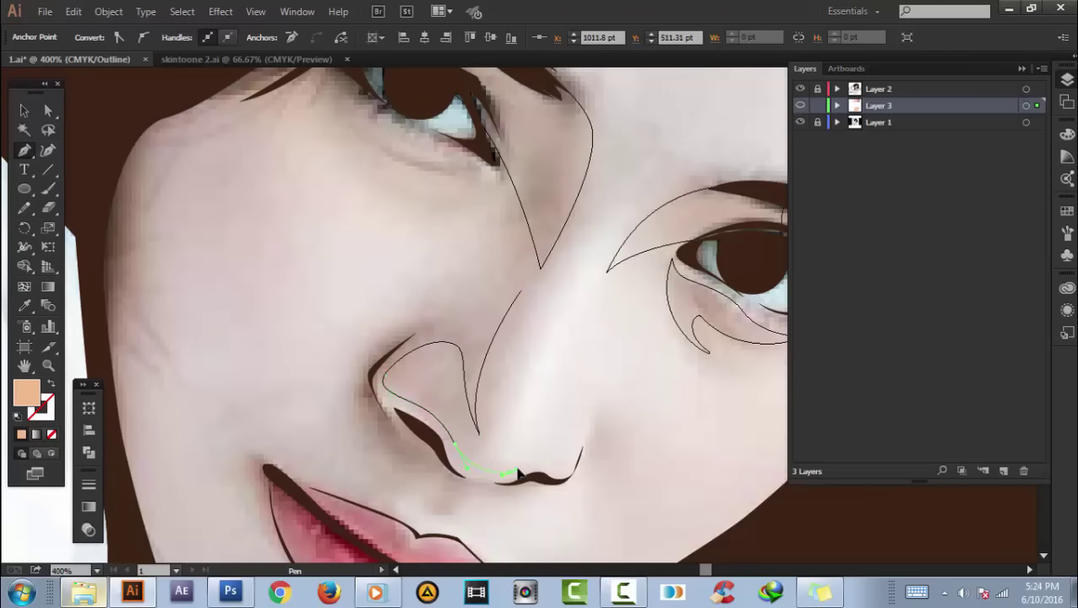
scroll(518, 474, down, 1)
scroll(505, 421, up, 2)
drag(523, 392, 511, 456)
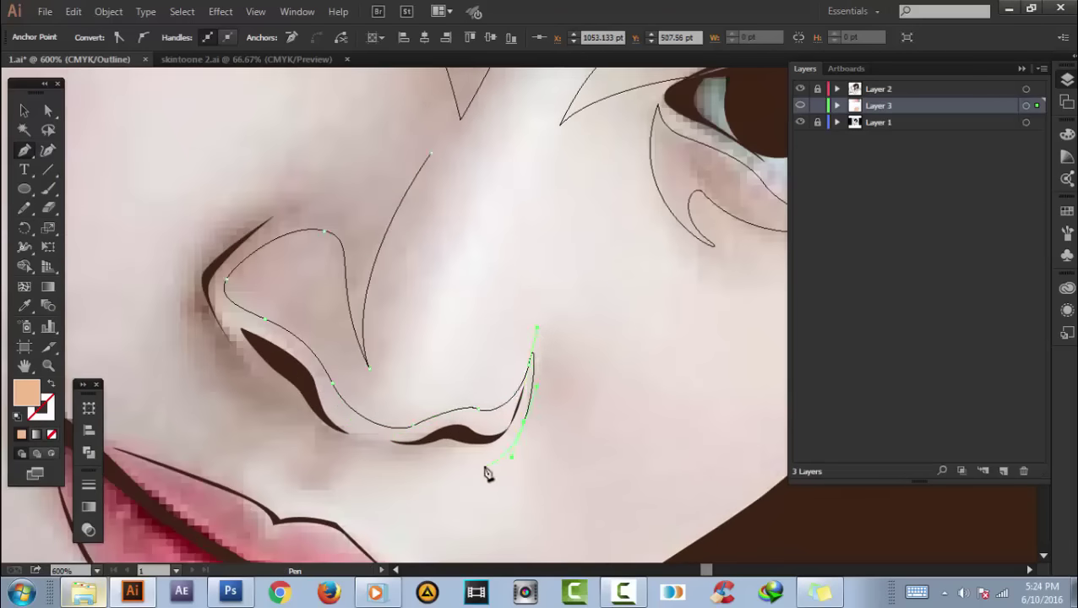
- Continue the shadow along the nostril base and up the nose side to the bridge, close it, and preview
click(324, 498)
scroll(338, 465, down, 2)
mouse_move(351, 414)
mouse_down()
mouse_move(303, 412)
mouse_move(320, 342)
mouse_up()
scroll(303, 411, up, 2)
scroll(338, 430, left, 2)
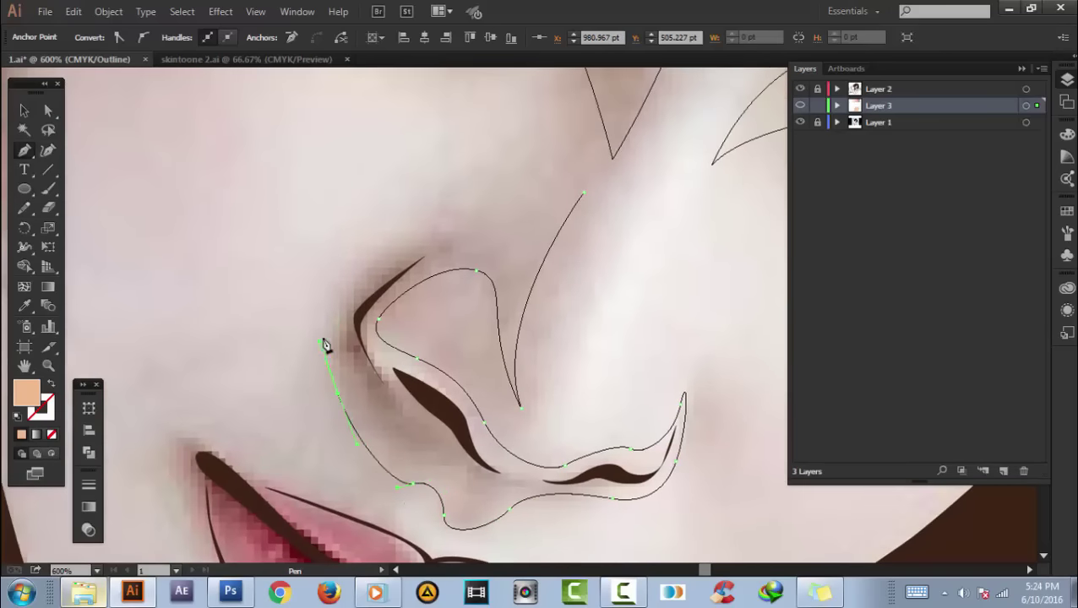
click(302, 341)
click(348, 310)
scroll(361, 315, up, 3)
scroll(361, 315, right, 2)
drag(378, 327, 410, 328)
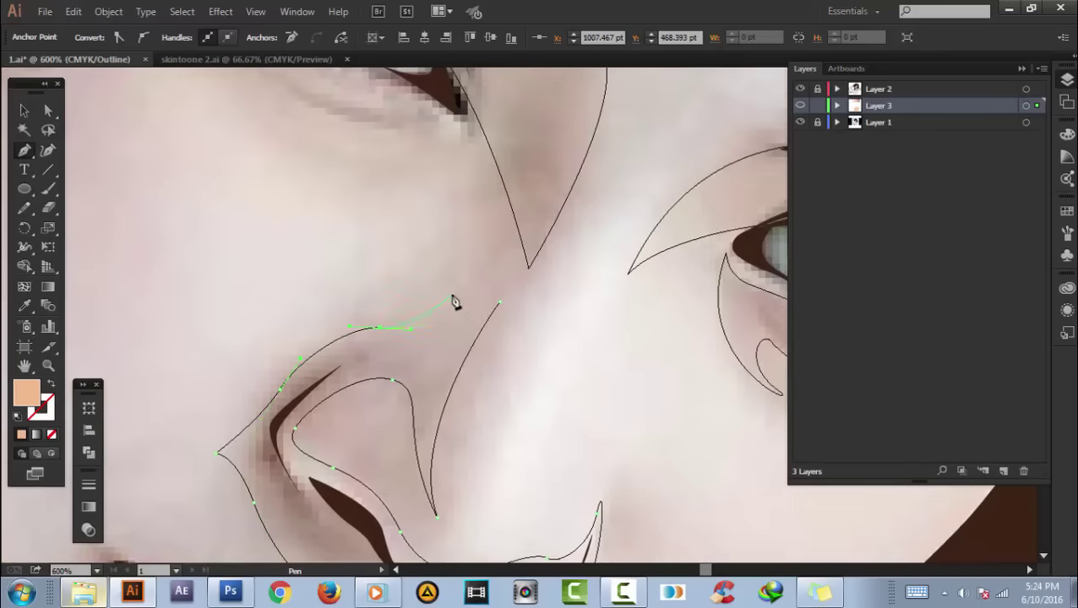
drag(498, 302, 553, 264)
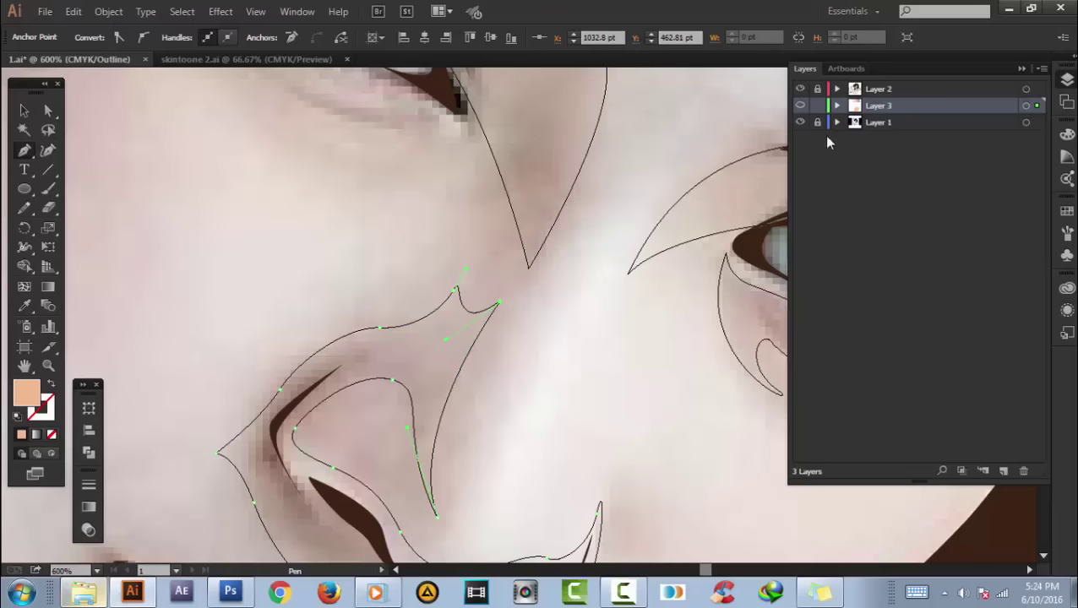
key(ctrl+y)
scroll(570, 391, down, 5)
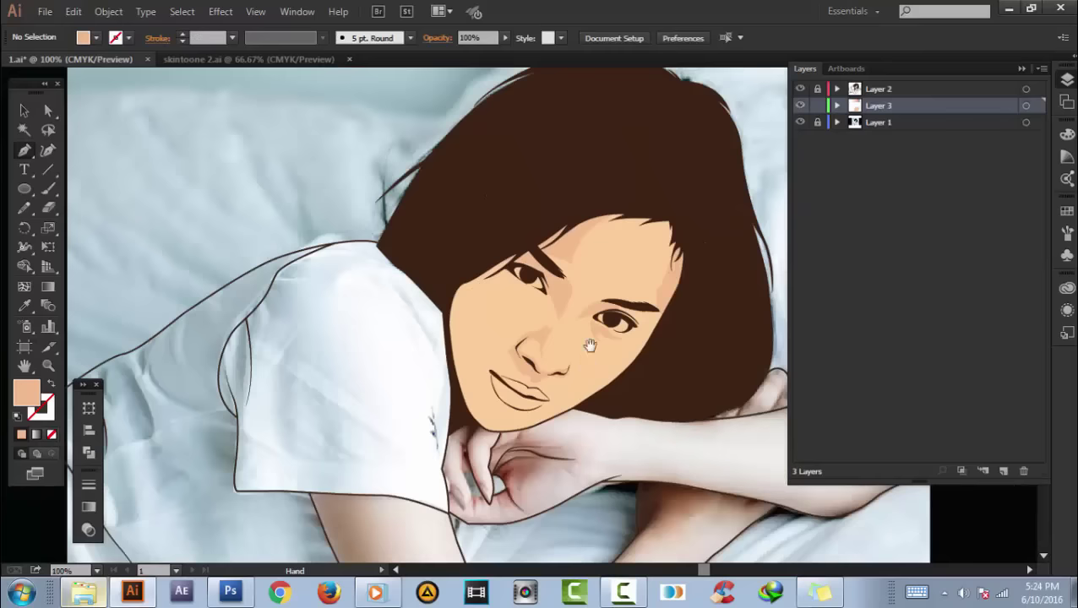
scroll(568, 348, up, 2)
drag(628, 368, 580, 362)
- In Outline view, trace a closed shadow shape along the lower lid of the left eye
key(ctrl+y)
scroll(507, 278, up, 1)
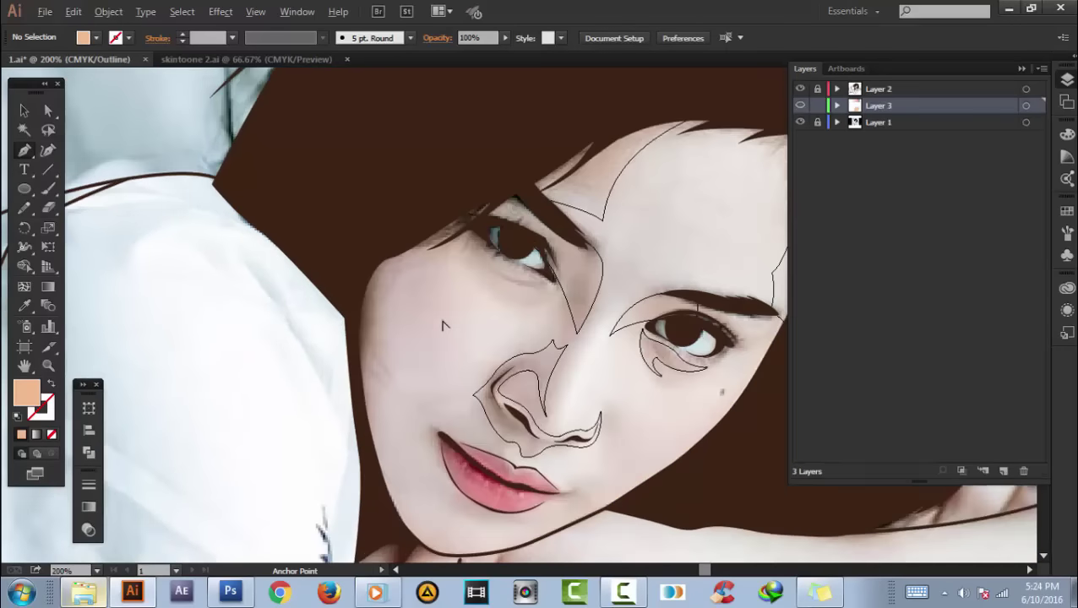
scroll(473, 291, up, 1)
scroll(448, 300, up, 2)
scroll(436, 302, up, 1)
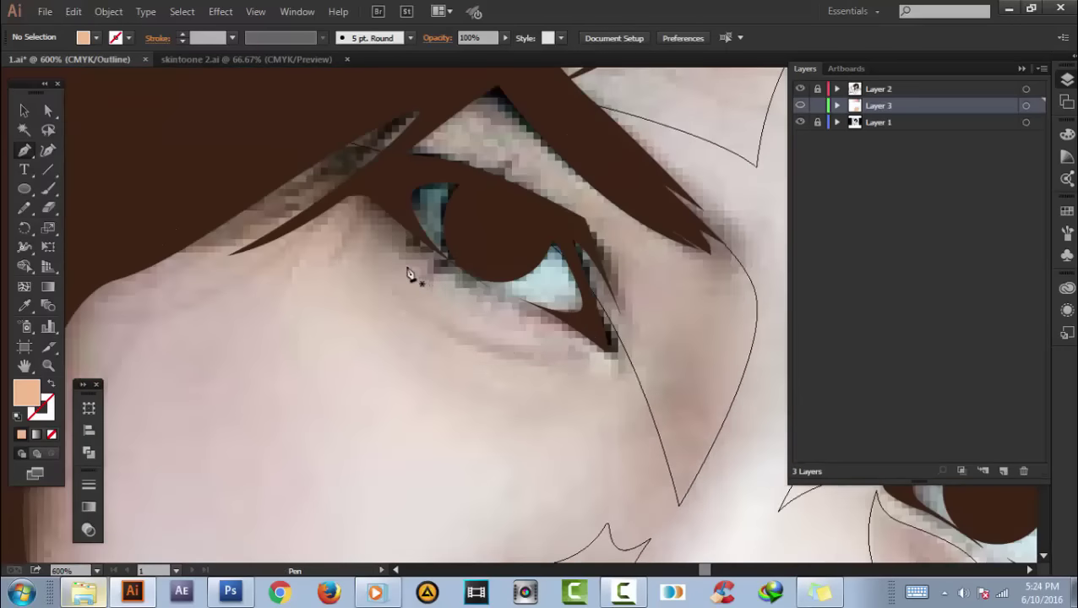
click(411, 274)
drag(522, 347, 558, 346)
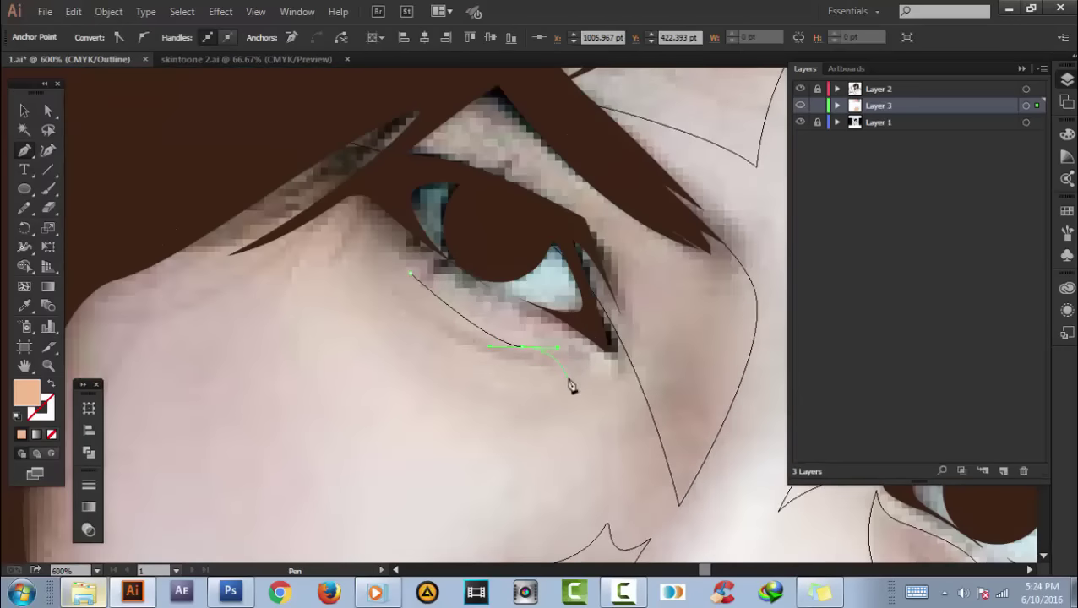
click(410, 274)
key(ctrl+shift+a)
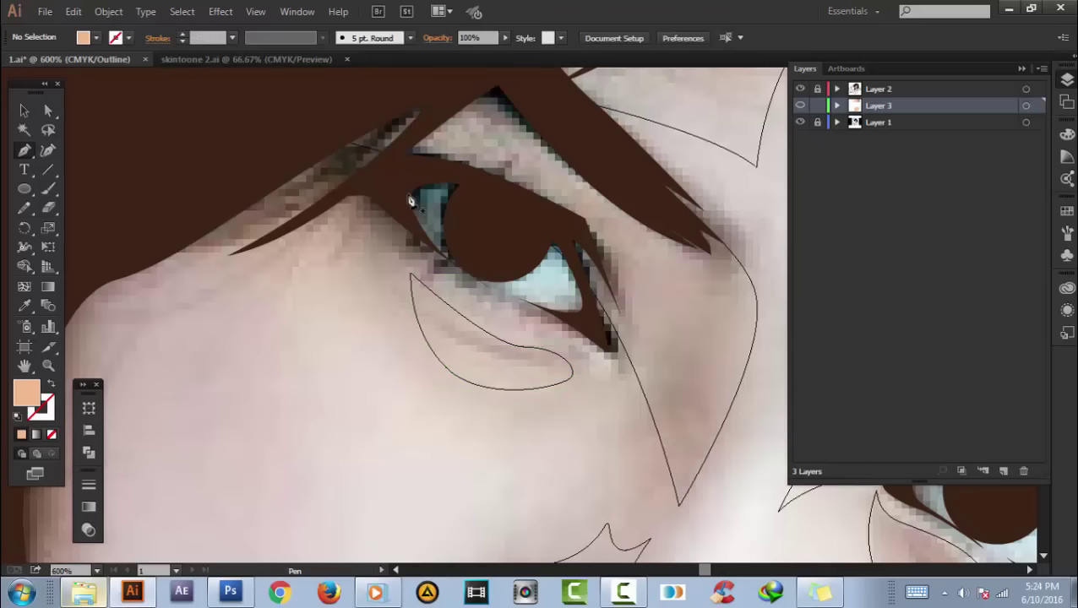
- Trace the cheek shadow from beside the left eye down the face edge, then preview it in colour
click(406, 195)
drag(262, 293, 291, 294)
scroll(262, 284, down, 2)
scroll(361, 221, up, 1)
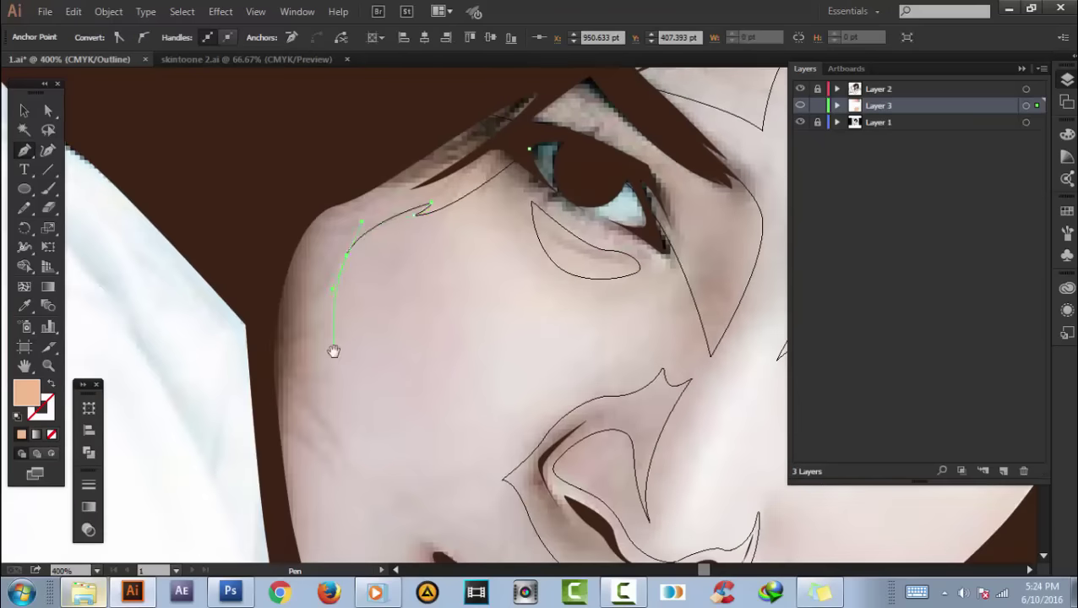
scroll(397, 342, down, 2)
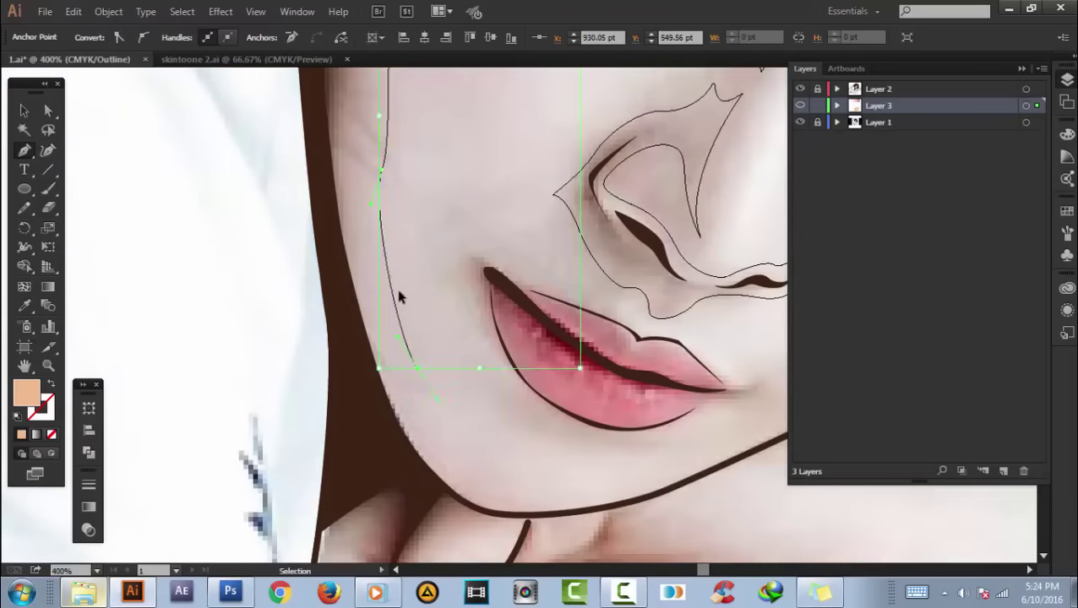
scroll(388, 254, down, 1)
scroll(393, 325, down, 1)
scroll(414, 378, up, 2)
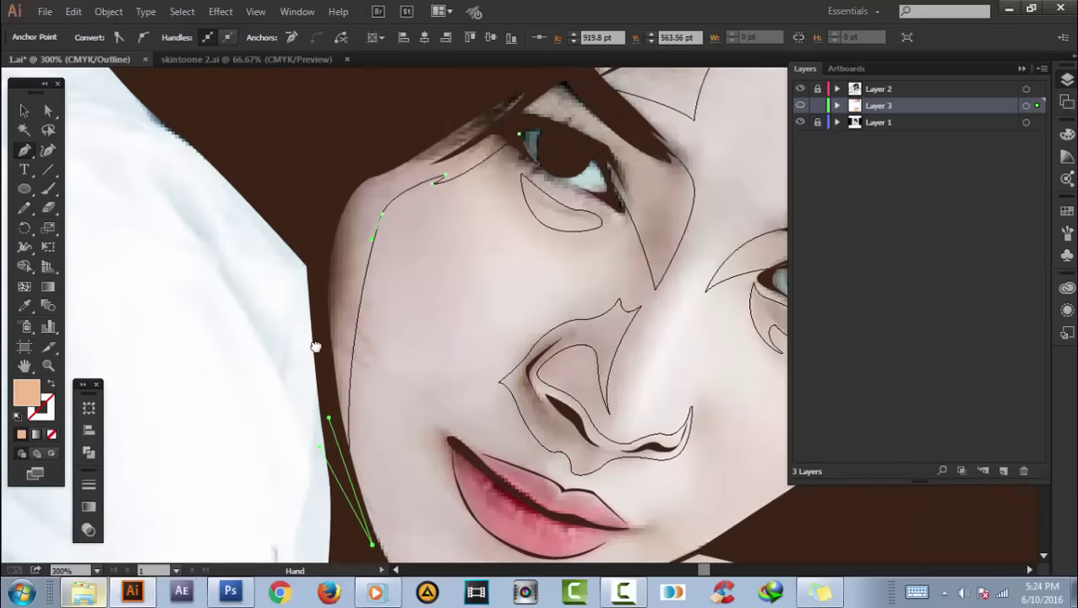
scroll(315, 349, up, 3)
scroll(356, 362, up, 3)
drag(507, 386, 459, 390)
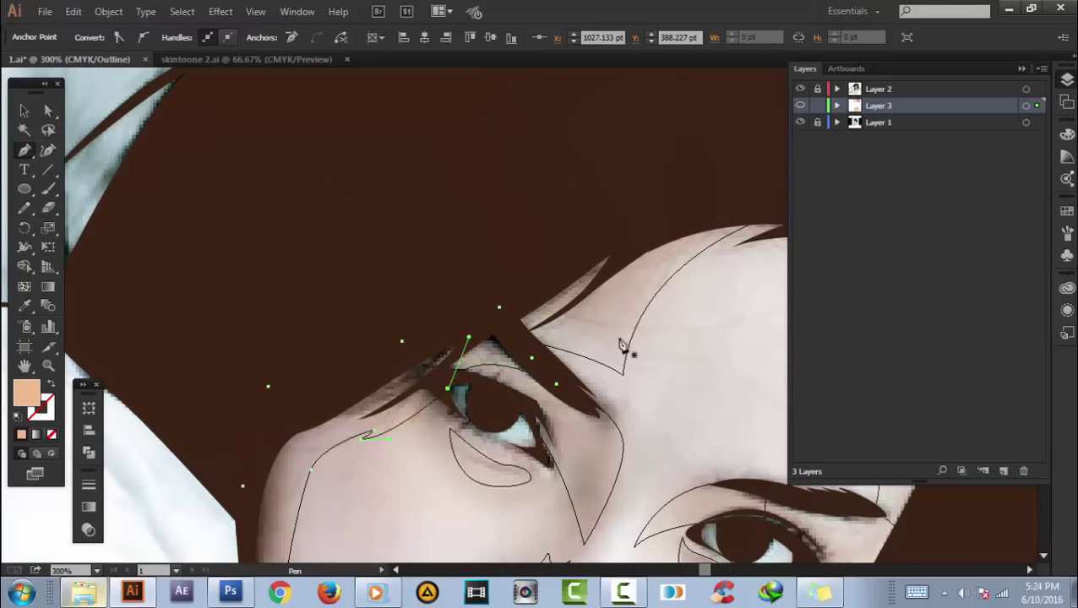
key(ctrl+y)
scroll(578, 433, down, 2)
scroll(579, 432, down, 2)
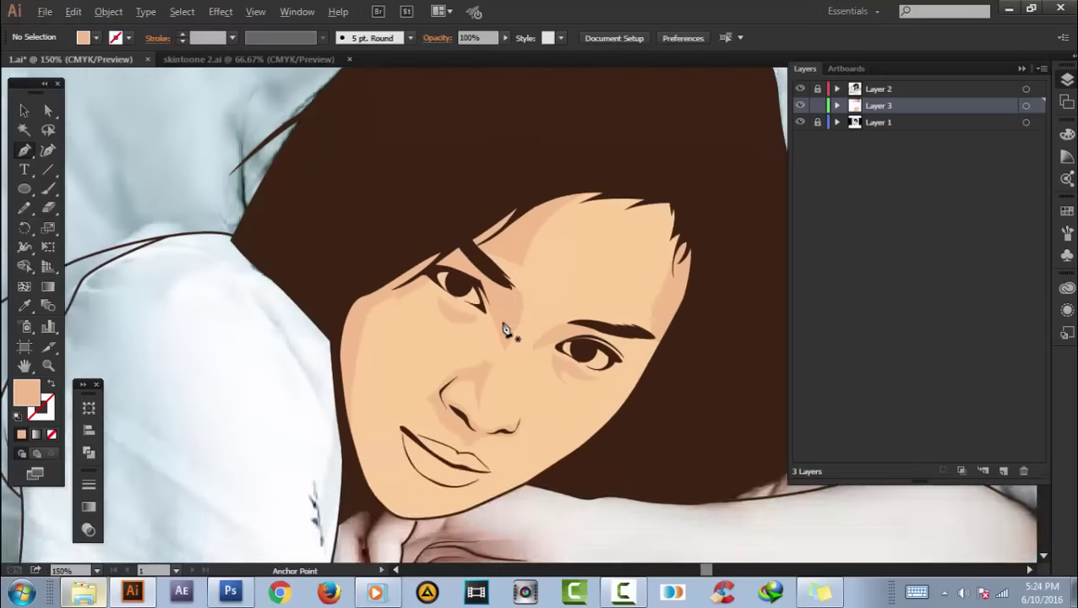
scroll(530, 305, up, 3)
mouse_move(530, 305)
mouse_down()
mouse_move(539, 282)
mouse_move(482, 250)
mouse_up()
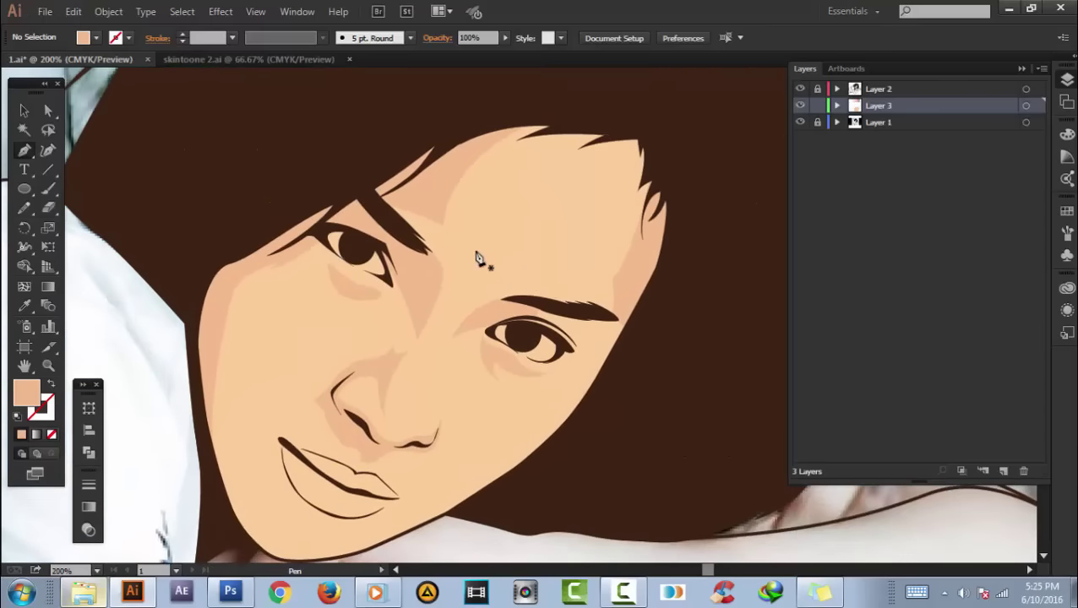
scroll(464, 278, up, 1)
- In Outline view, trace a skin shape from the forehead hairline down the nose bridge
key(ctrl+y)
scroll(611, 287, up, 2)
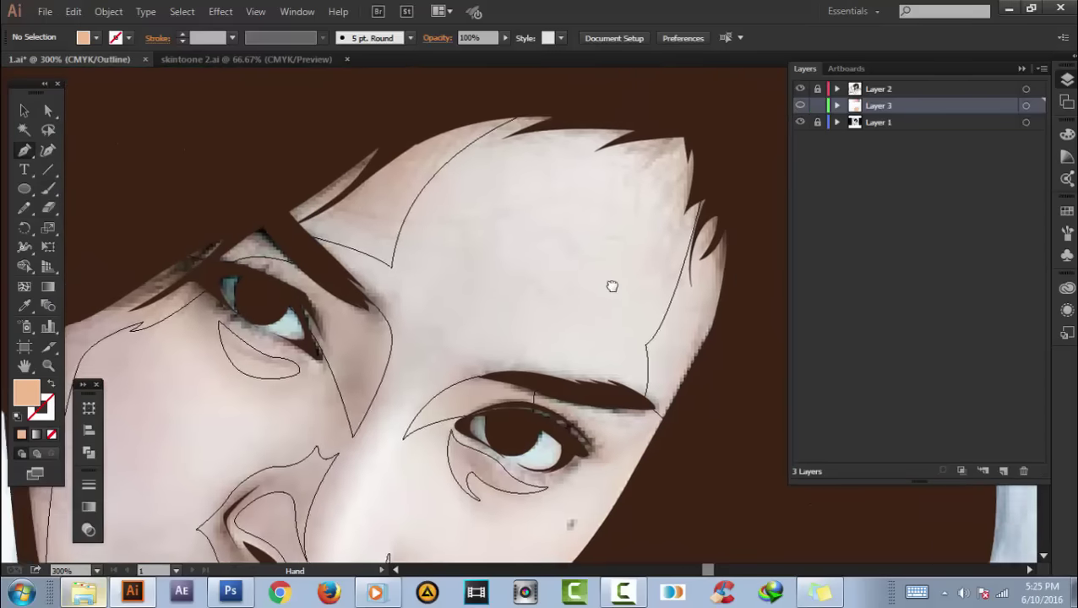
scroll(569, 140, up, 1)
click(570, 146)
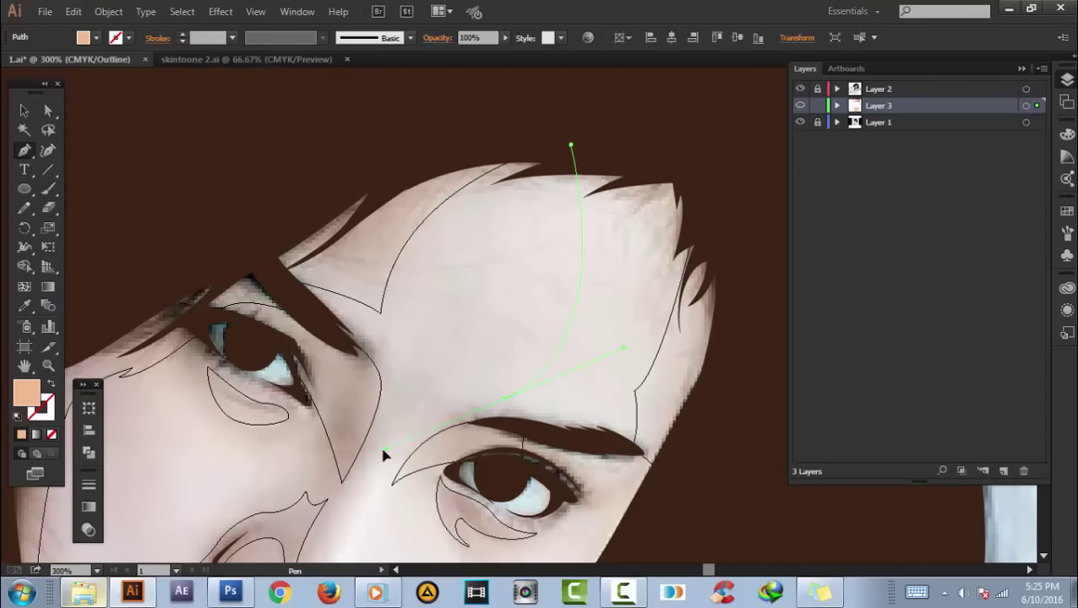
click(389, 350)
drag(389, 352, 447, 328)
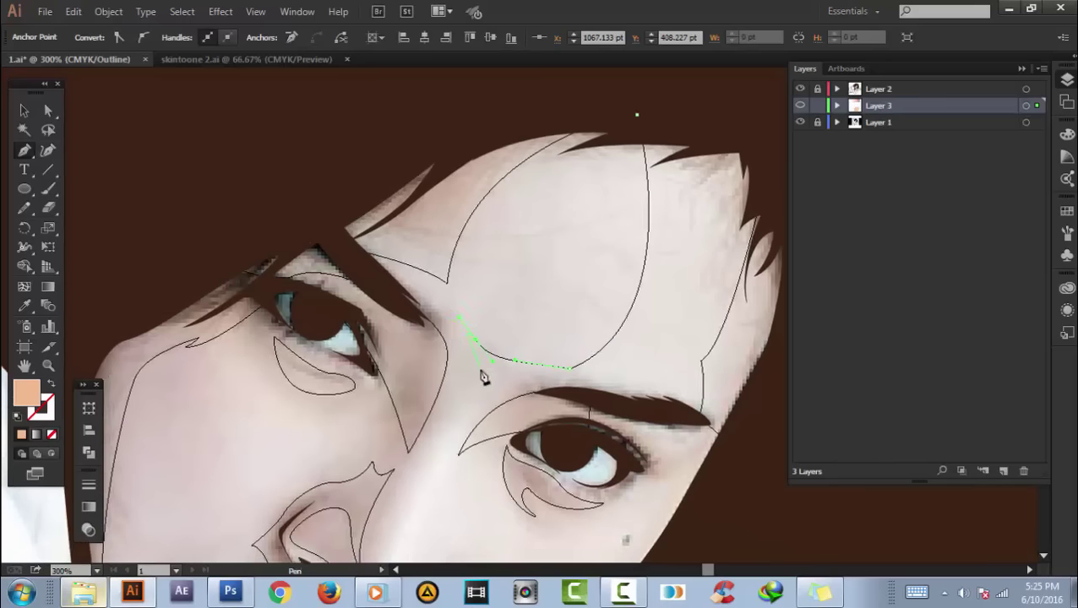
key(ctrl+z)
click(505, 363)
drag(473, 409, 500, 345)
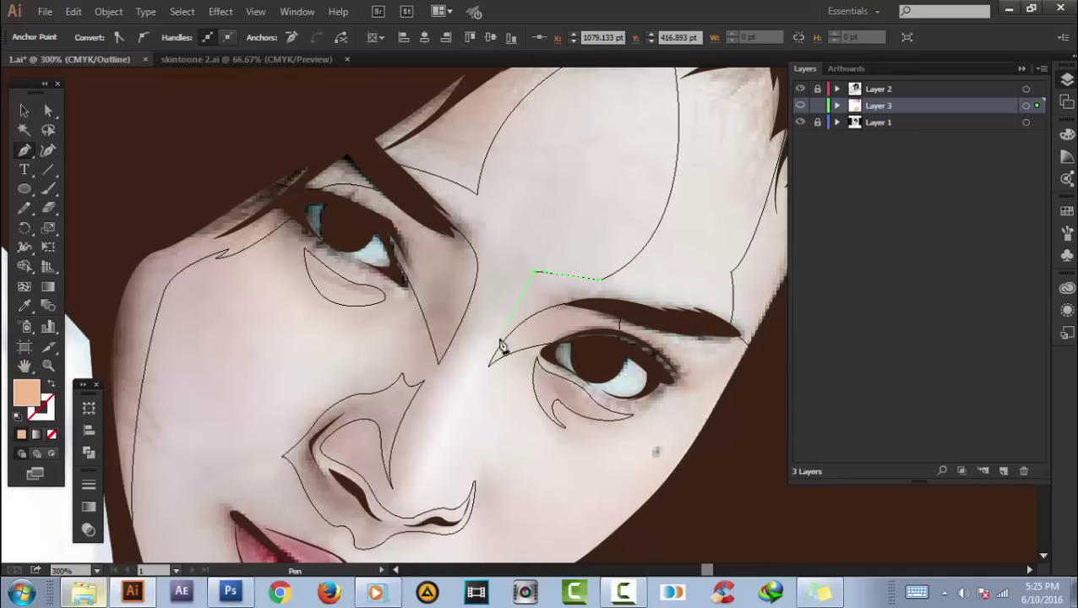
click(469, 387)
drag(470, 389, 504, 300)
- Continue the shape around the nose tip and nostril up the right cheek, then preview and select it
drag(455, 421, 488, 400)
scroll(504, 405, up, 1)
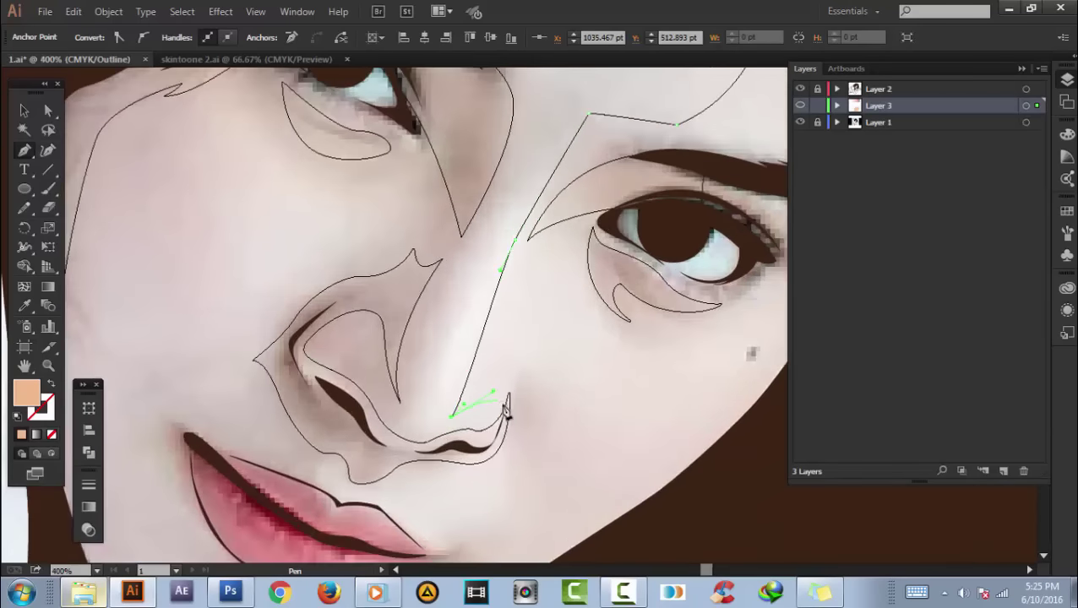
drag(490, 455, 511, 380)
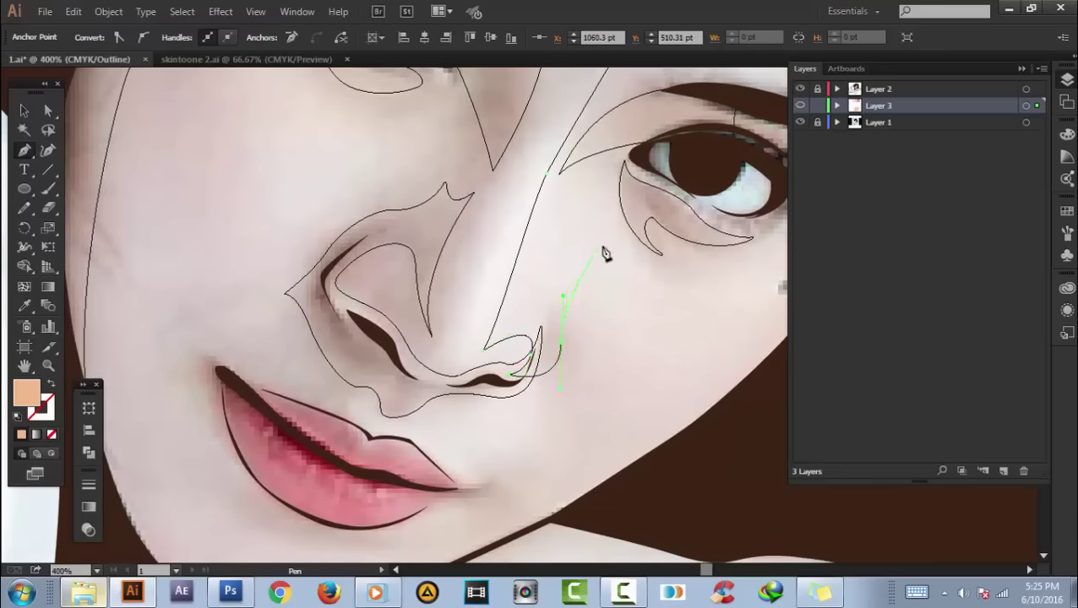
click(577, 211)
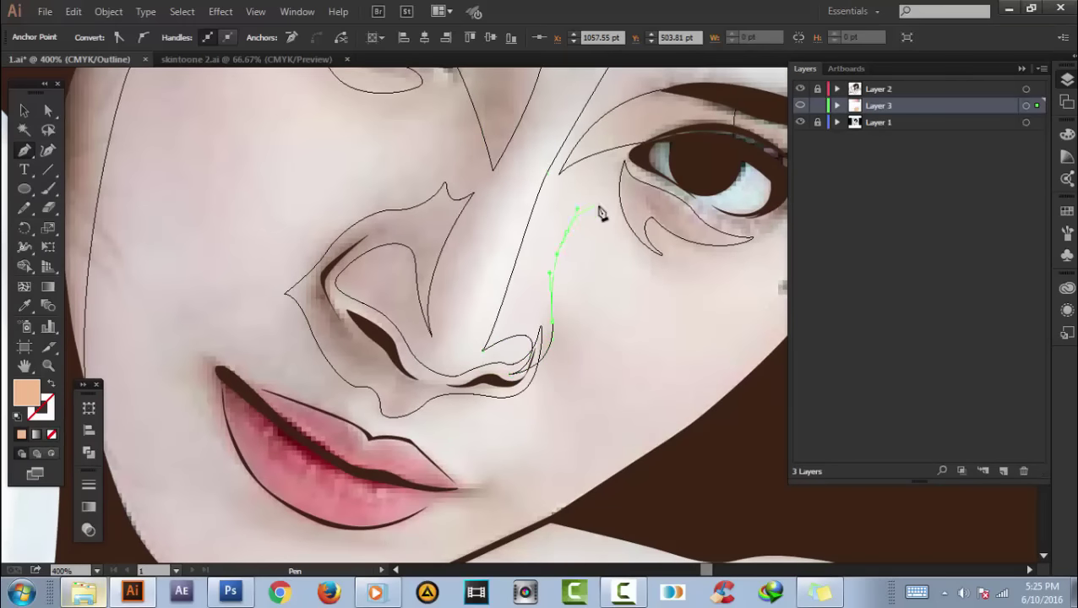
drag(675, 310, 549, 262)
drag(583, 261, 617, 257)
mouse_move(524, 414)
mouse_down()
mouse_move(631, 390)
mouse_move(496, 545)
mouse_up()
scroll(657, 373, down, 2)
scroll(570, 190, up, 1)
key(ctrl+z)
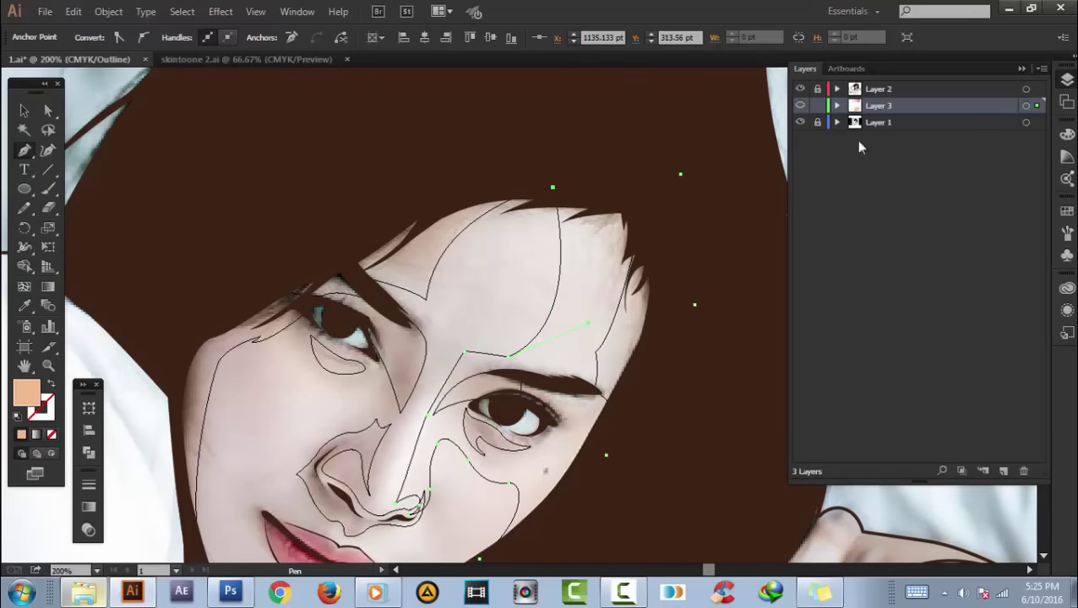
key(ctrl+y)
key(v)
scroll(608, 368, down, 3)
scroll(608, 368, up, 2)
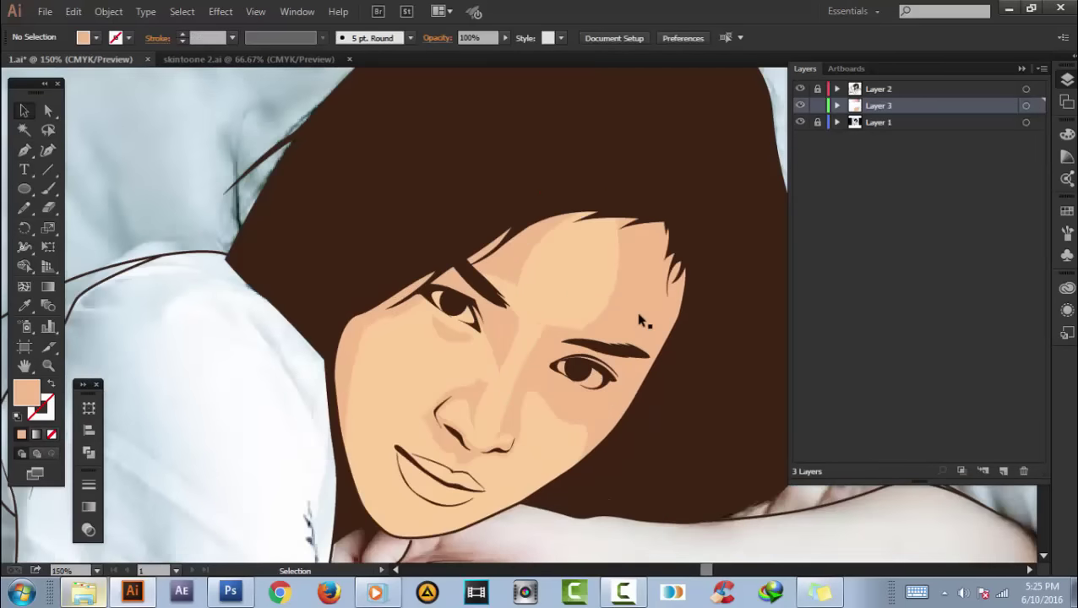
click(559, 351)
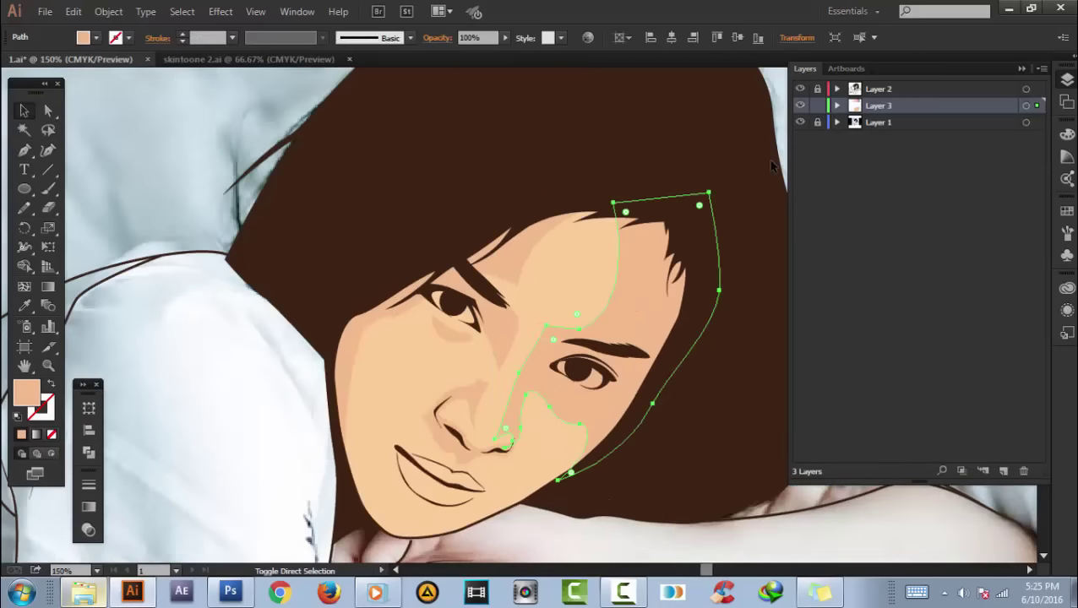
- Fill the forehead, eyebrow and eye shadow shapes with a darker skin tone from the palette
click(701, 324)
scroll(701, 325, up, 2)
key(ctrl+y)
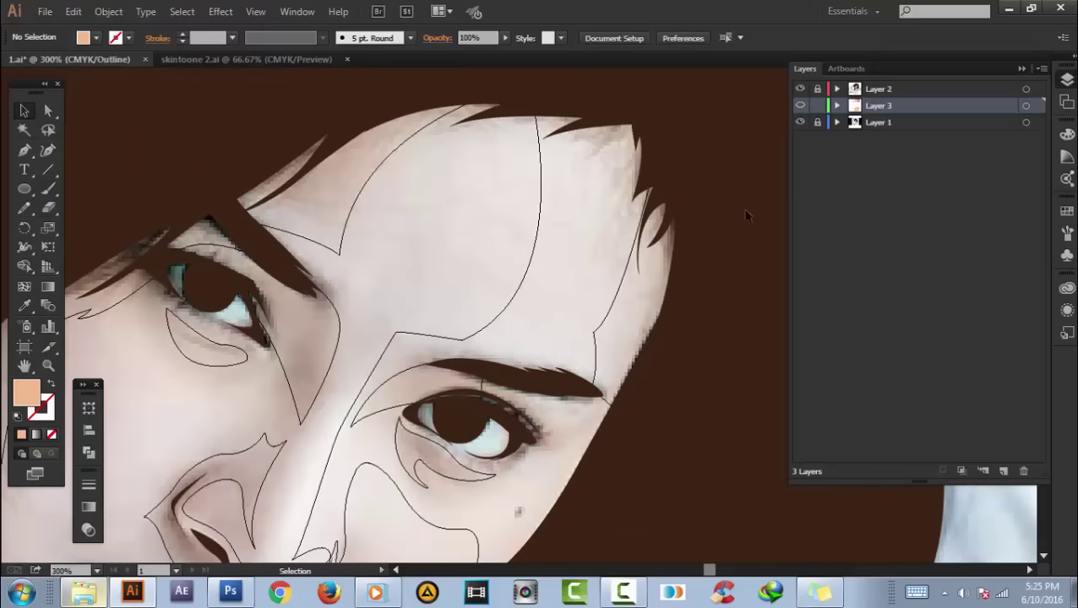
click(621, 294)
shift+click(397, 380)
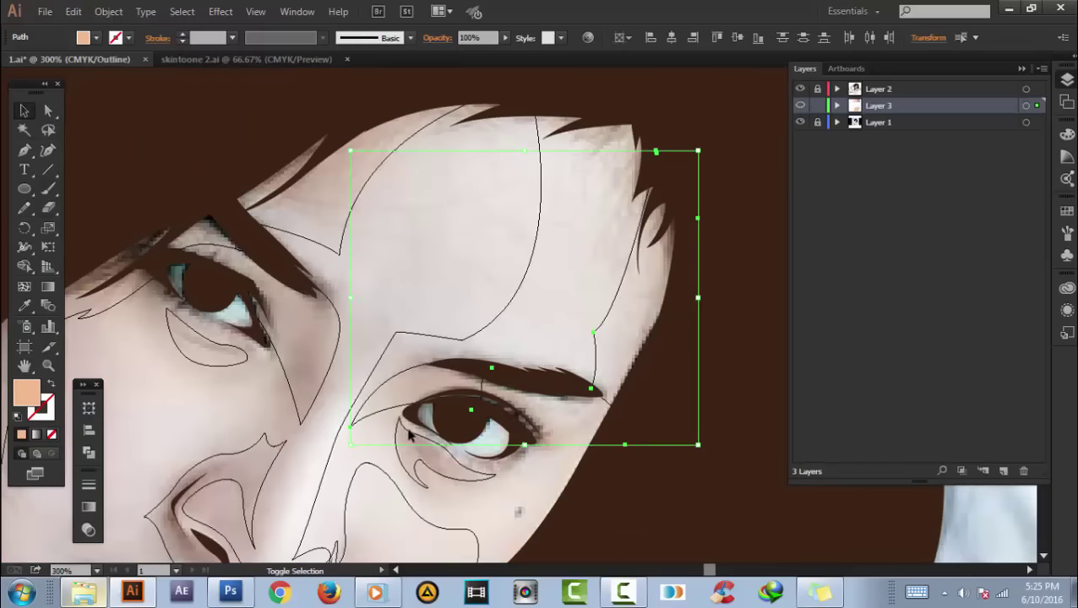
shift+click(407, 429)
key(ctrl+y)
key(ctrl+1)
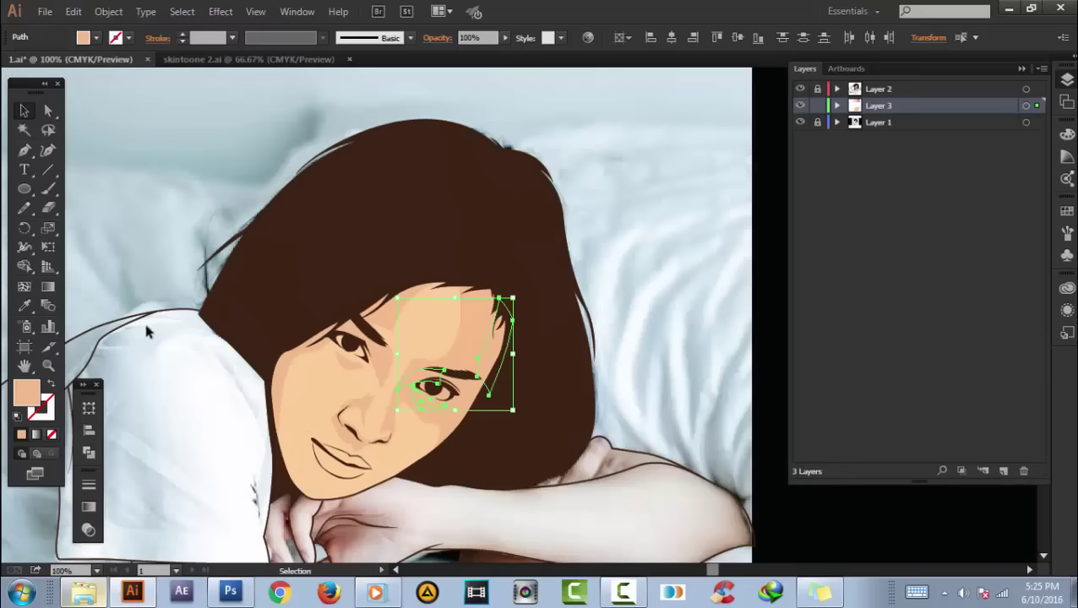
click(25, 307)
key(ctrl+minus)
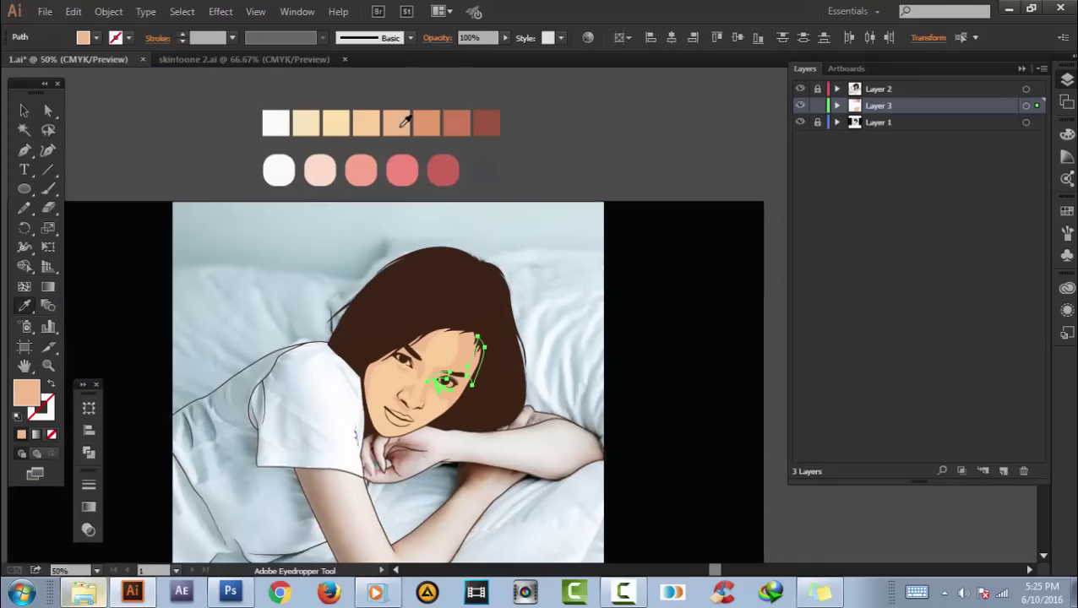
click(405, 123)
- Recolour the left-eye shadow and large forehead shape with the darker cheek tone
key(ctrl+plus)
key(ctrl+plus)
key(ctrl+plus)
key(ctrl+shift+a)
key(v)
key(ctrl+plus)
key(ctrl+plus)
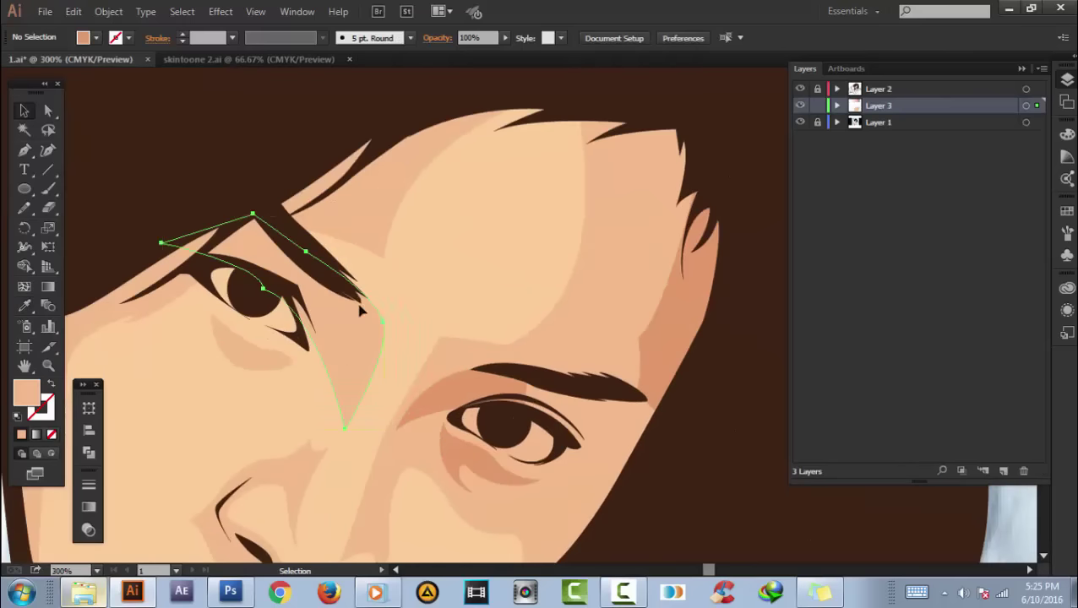
click(360, 310)
shift+click(282, 362)
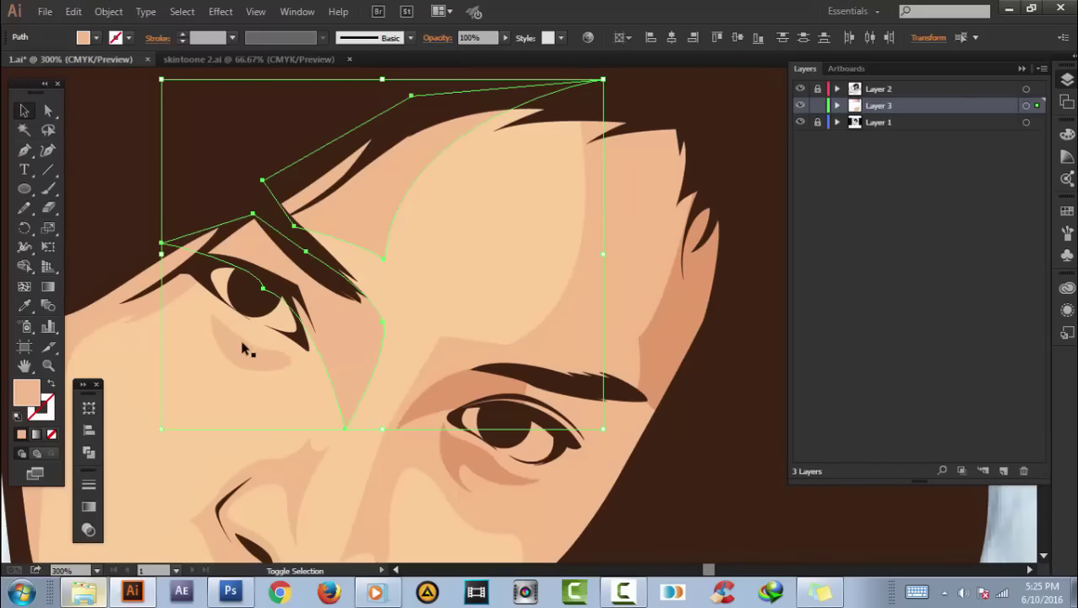
click(24, 308)
click(662, 319)
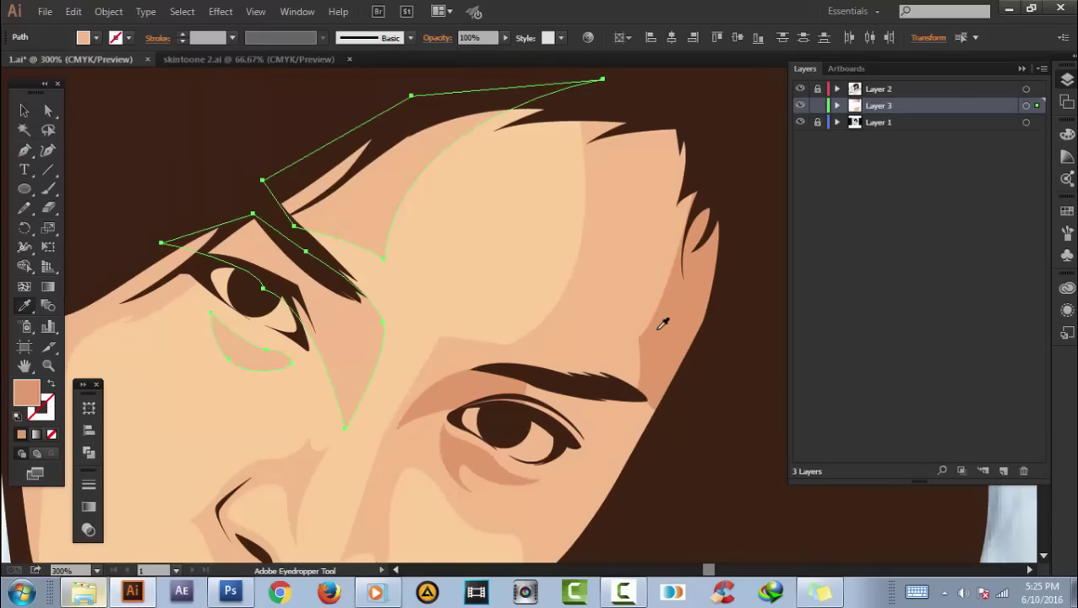
key(ctrl+shift+a)
key(ctrl+1)
key(ctrl+0)
key(ctrl+plus)
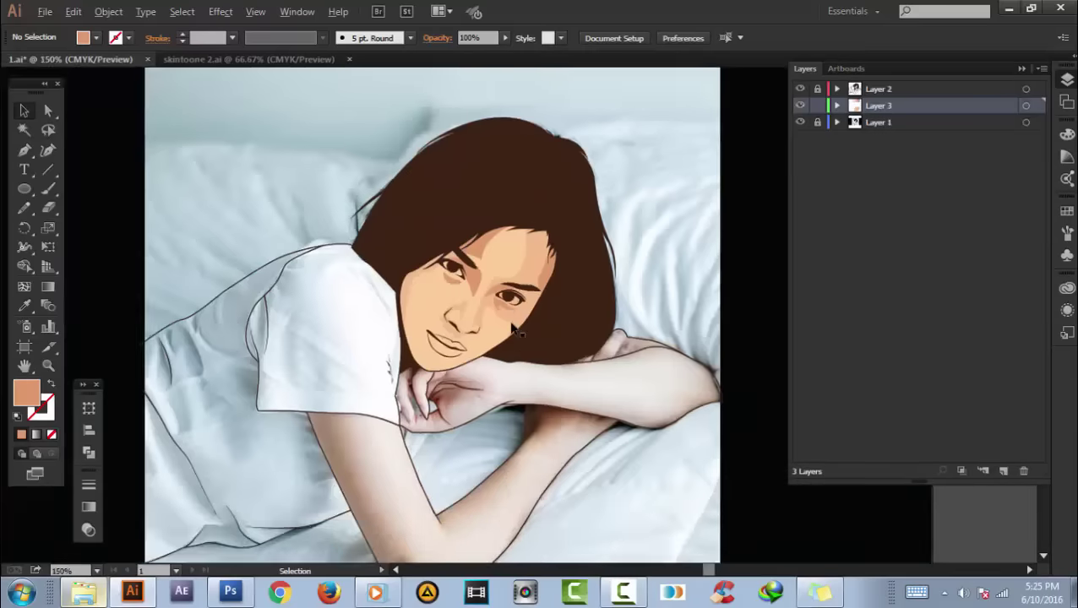
key(ctrl+plus)
key(ctrl+plus)
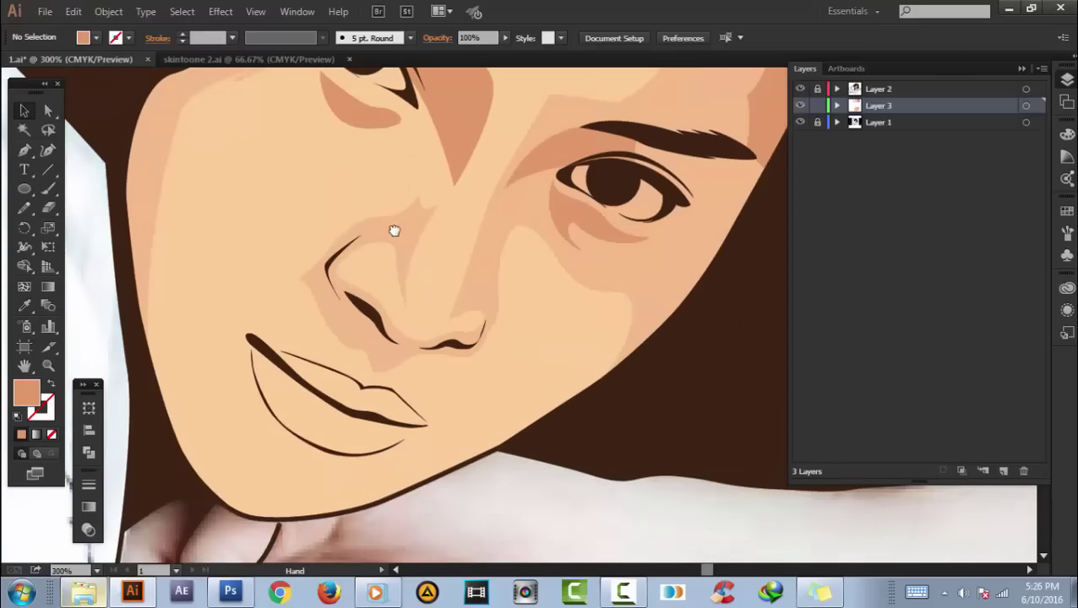
- In Outline view, trace the nose shadow path around the nostril and up the side of the nose
drag(393, 230, 399, 281)
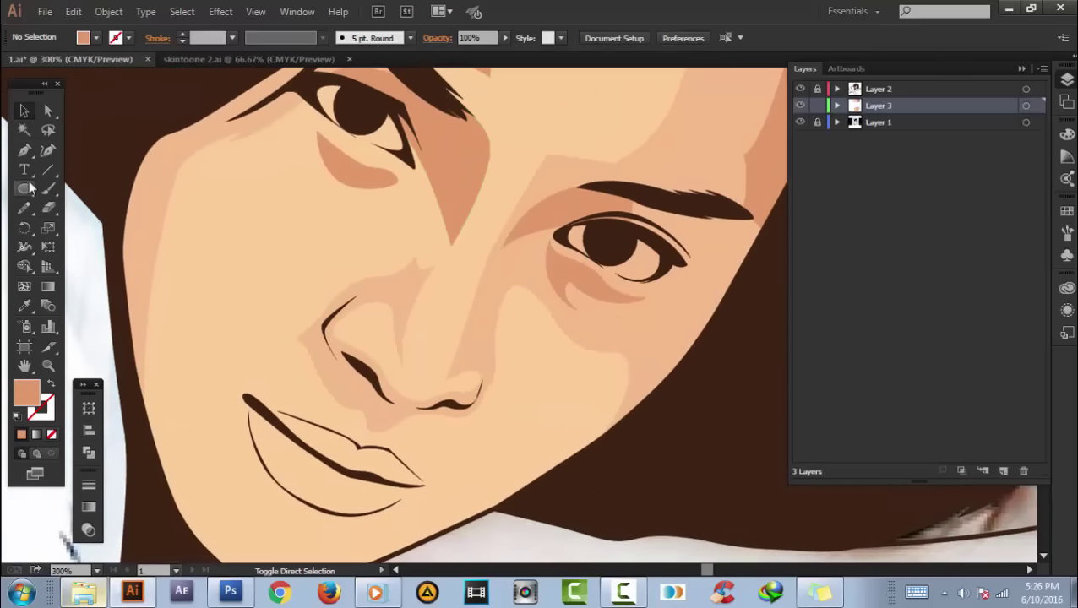
key(p)
key(ctrl+y)
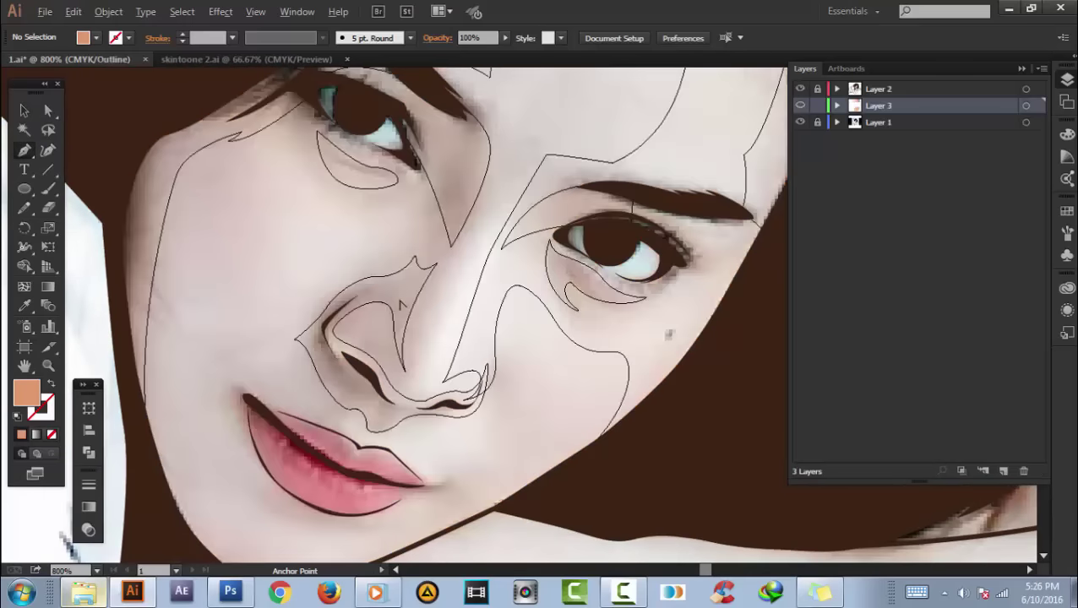
key(ctrl+plus)
key(ctrl+plus)
key(ctrl+plus)
drag(402, 245, 271, 311)
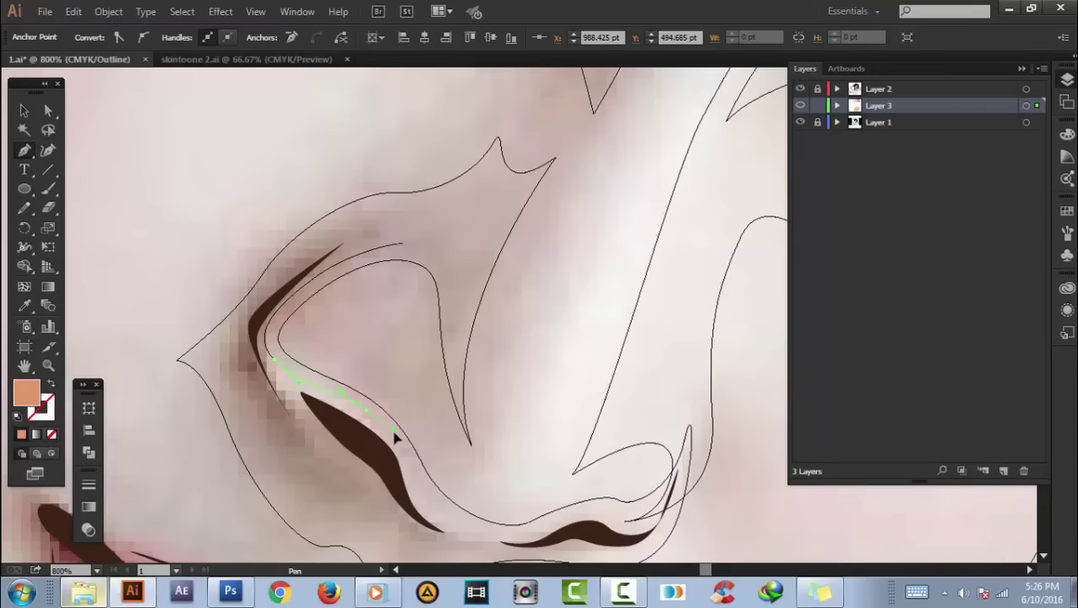
scroll(394, 435, down, 3)
scroll(393, 435, right, 2)
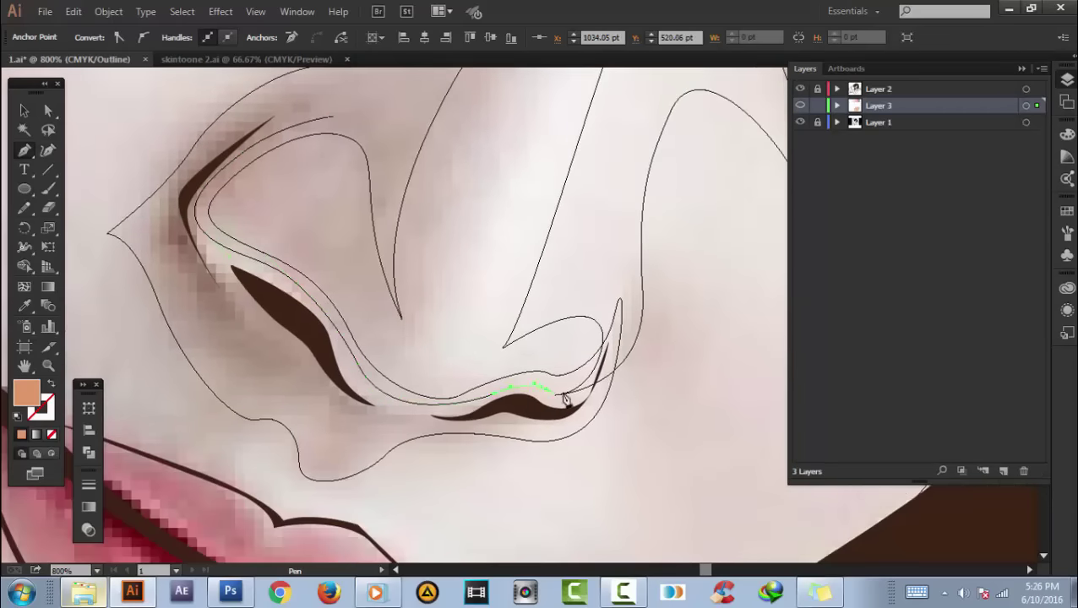
mouse_move(609, 340)
mouse_down()
mouse_move(602, 422)
mouse_move(479, 433)
mouse_up()
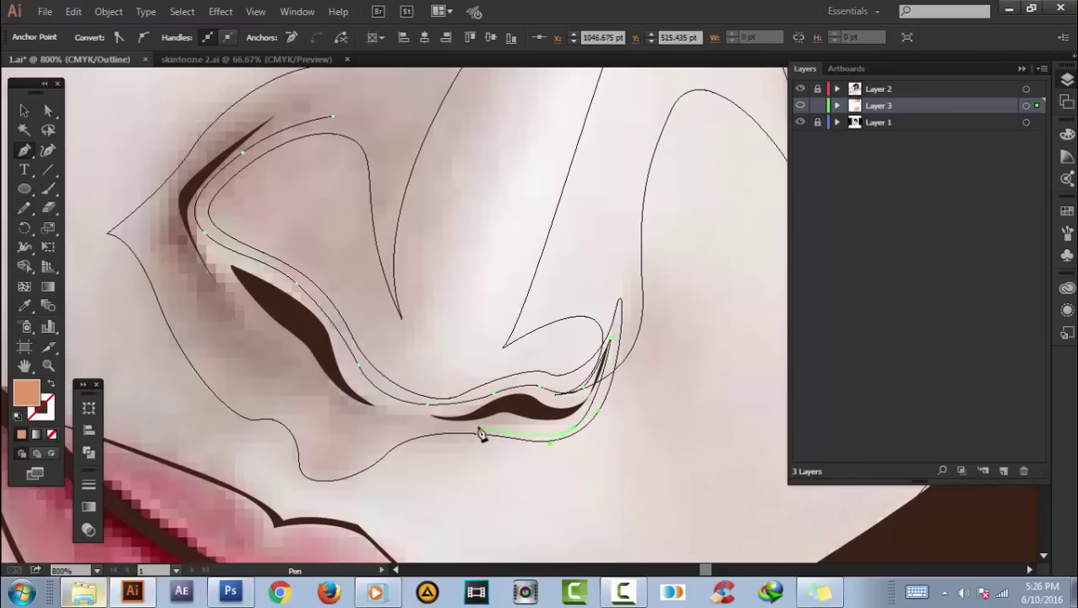
drag(397, 425, 324, 432)
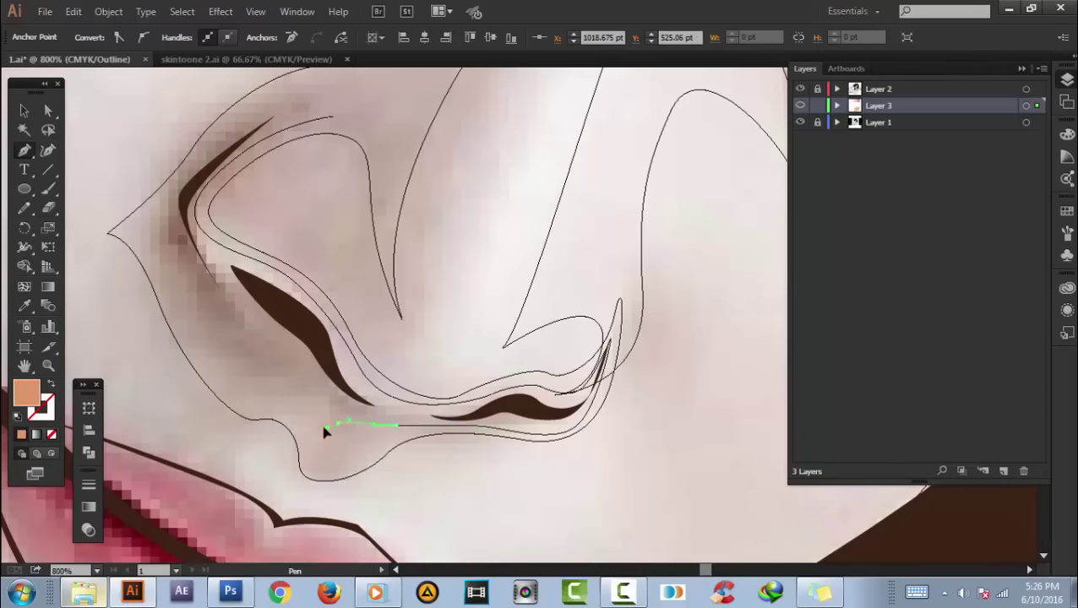
drag(179, 236, 217, 361)
click(205, 301)
click(372, 241)
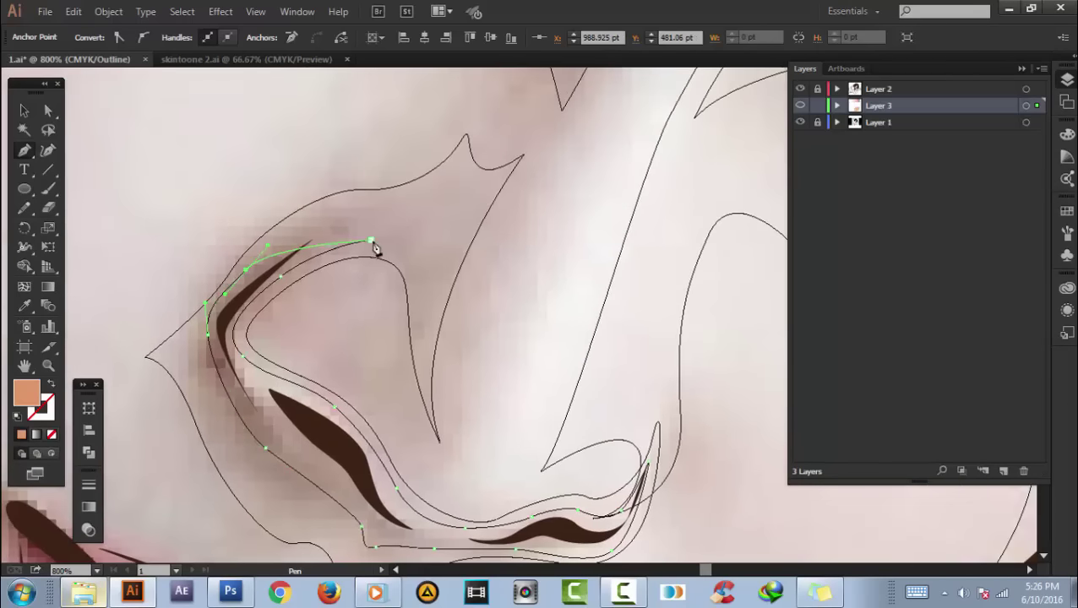
- Return to colour preview, deselect the nose shadow and zoom out to the whole face
key(ctrl+minus)
key(ctrl+minus)
key(ctrl+y)
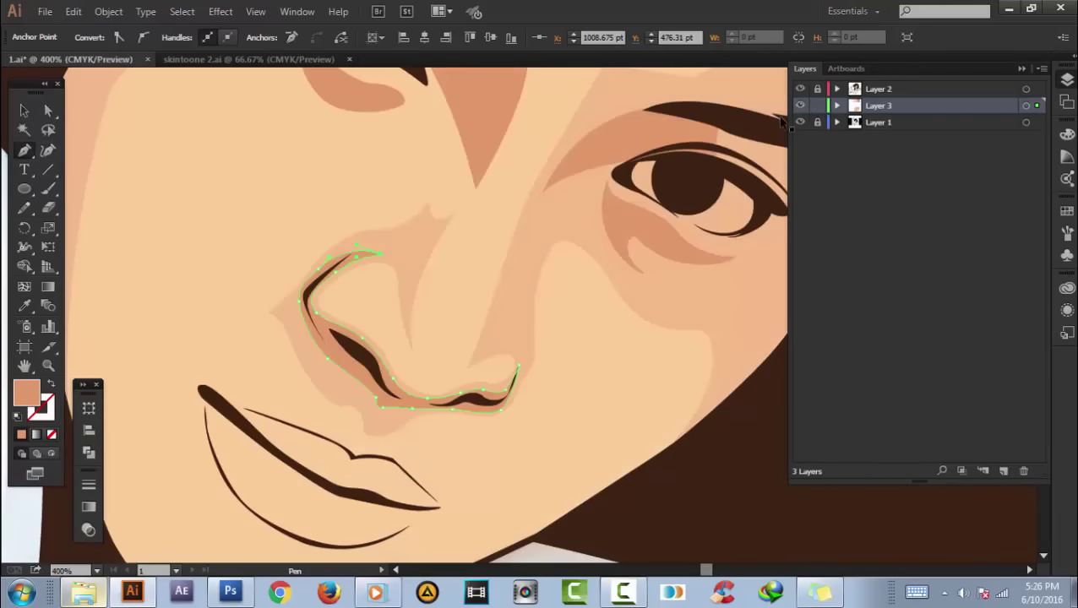
key(ctrl+shift+a)
key(ctrl+minus)
drag(488, 281, 527, 330)
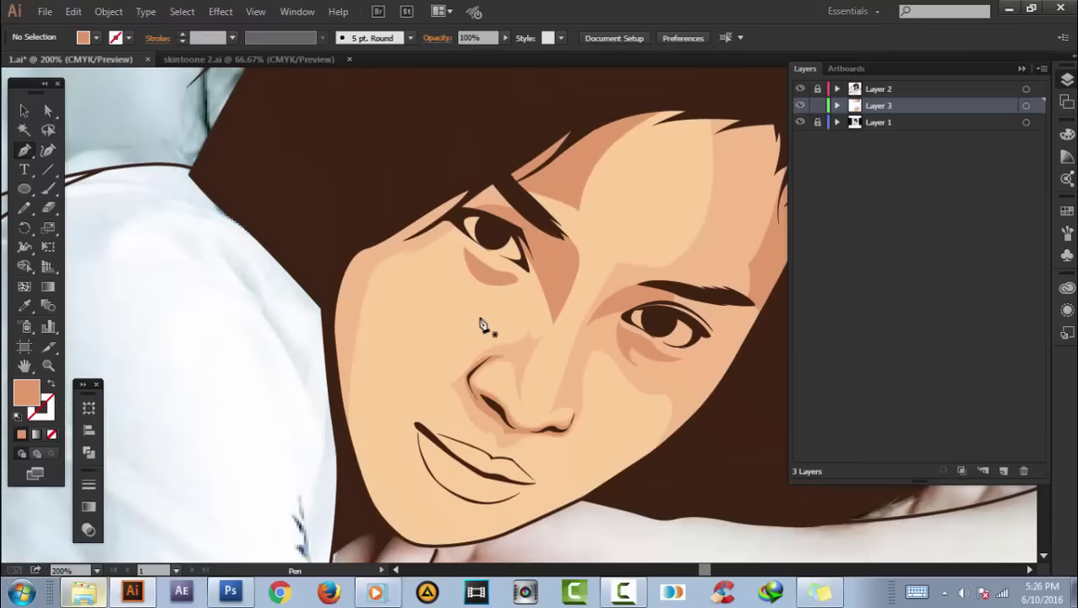
- Trace a closed eyelid shadow shape above the left eye in Outline view
ctrl+click(800, 106)
drag(709, 293, 655, 293)
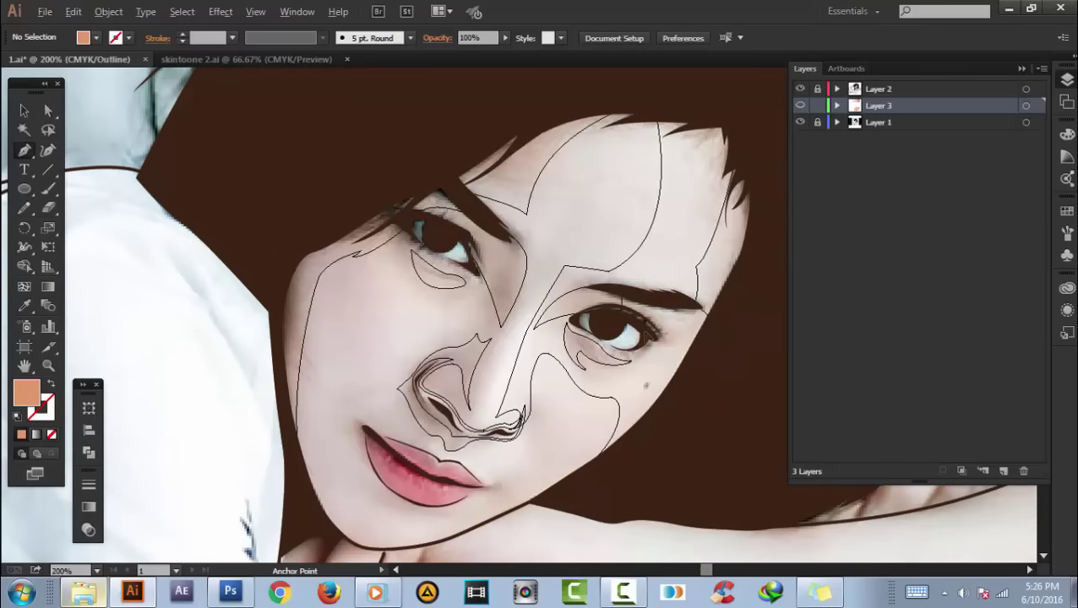
key(ctrl+plus)
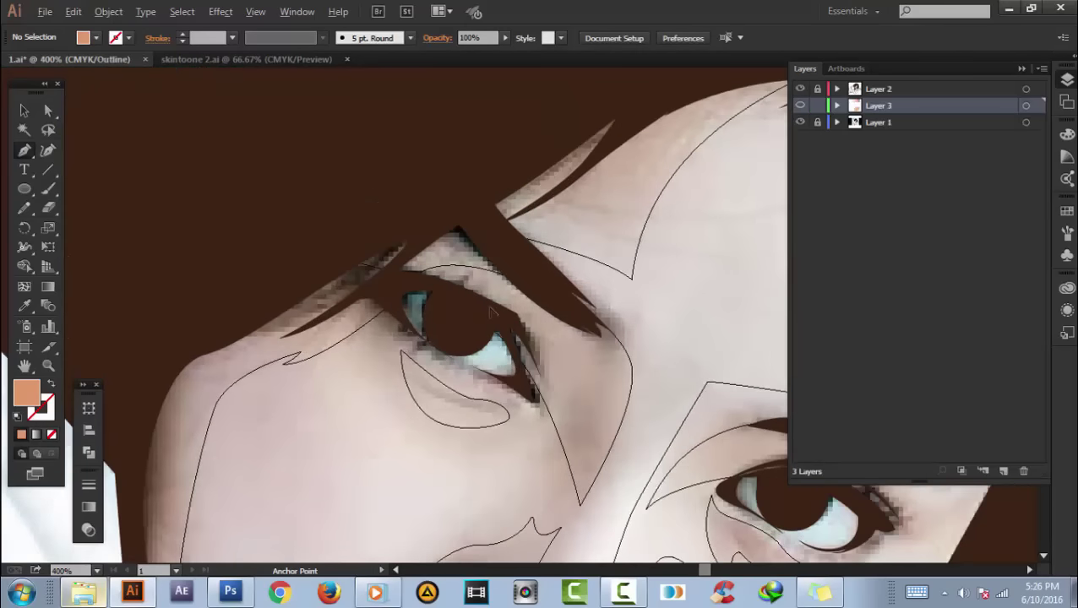
key(ctrl+plus)
click(322, 229)
click(571, 335)
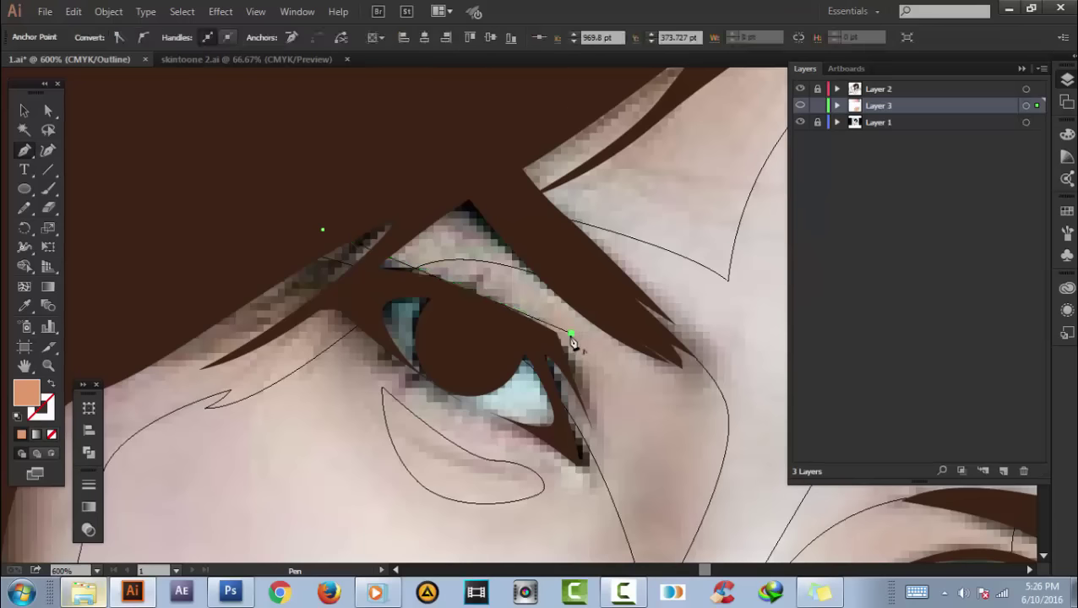
click(605, 445)
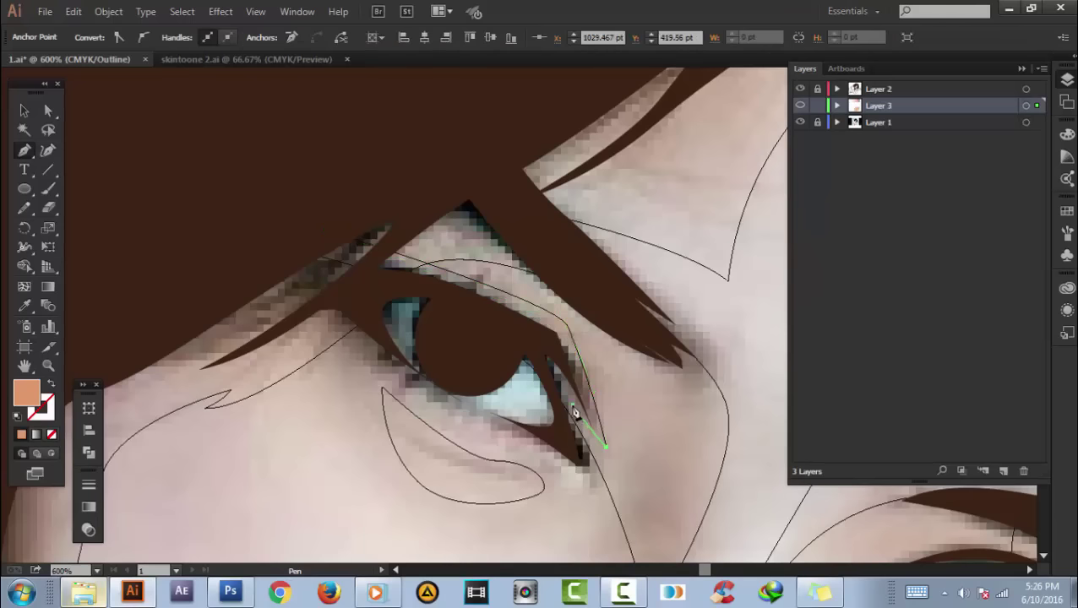
drag(595, 477, 532, 448)
mouse_move(399, 375)
mouse_down()
mouse_move(279, 341)
mouse_move(262, 369)
mouse_move(412, 349)
mouse_up()
click(230, 362)
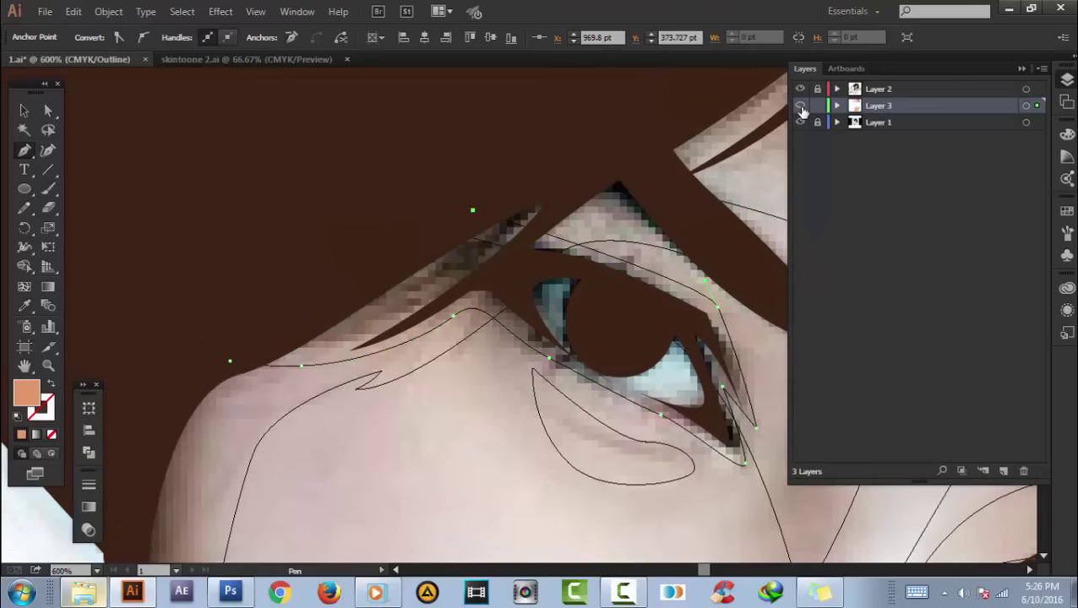
key(ctrl+y)
key(ctrl+shift+a)
scroll(628, 342, down, 4)
scroll(599, 377, up, 1)
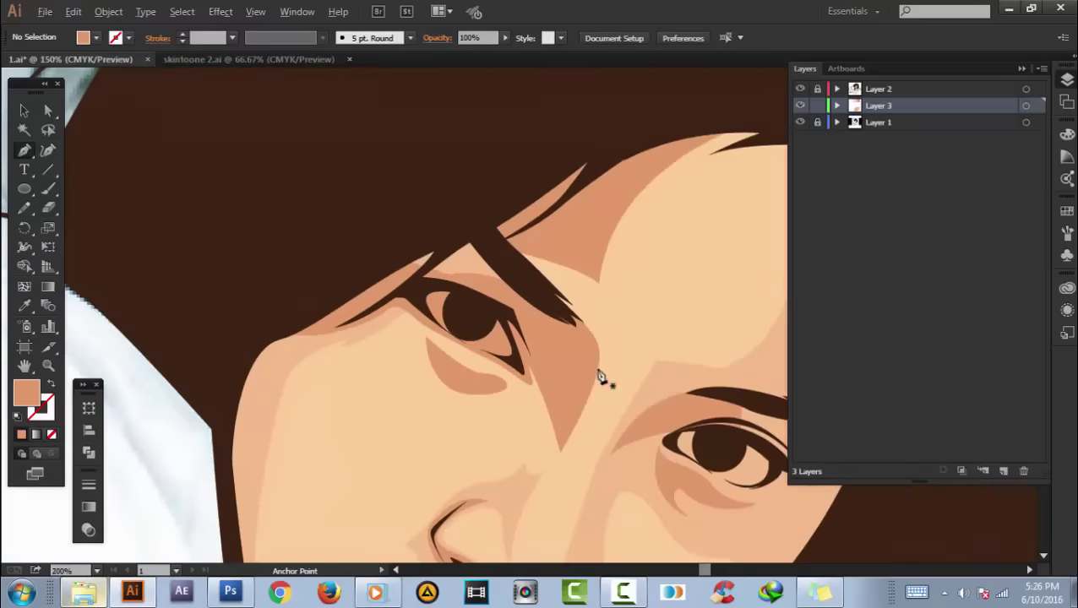
scroll(600, 376, down, 2)
scroll(736, 293, up, 5)
- Trace a closed eyelid shadow shape around the right eye
click(800, 106)
key(ctrl+y)
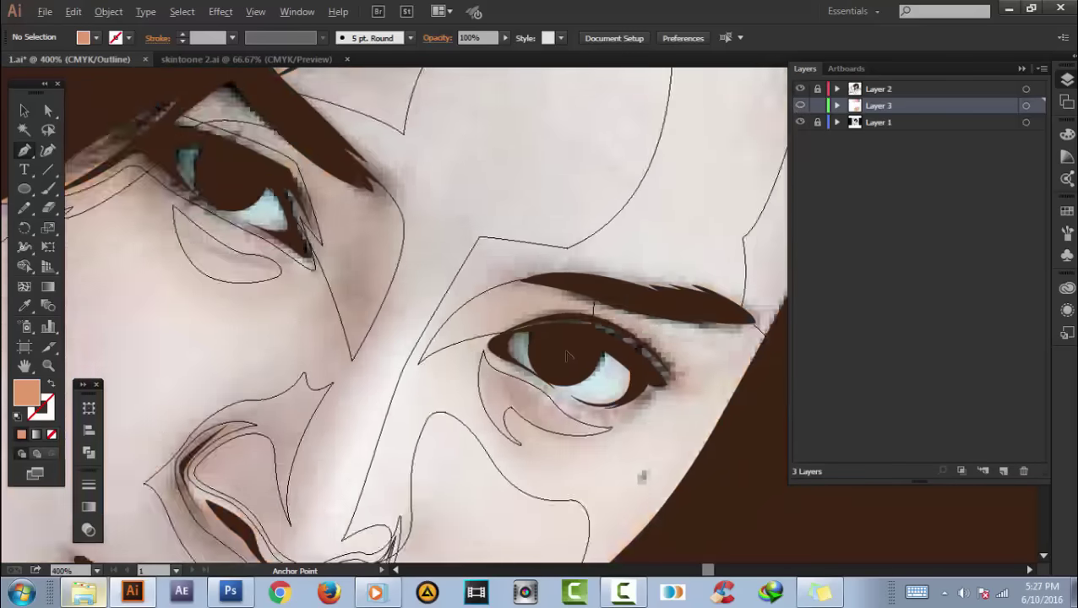
scroll(570, 336, up, 2)
click(429, 305)
mouse_move(619, 269)
mouse_down()
mouse_move(704, 271)
mouse_move(537, 198)
mouse_up()
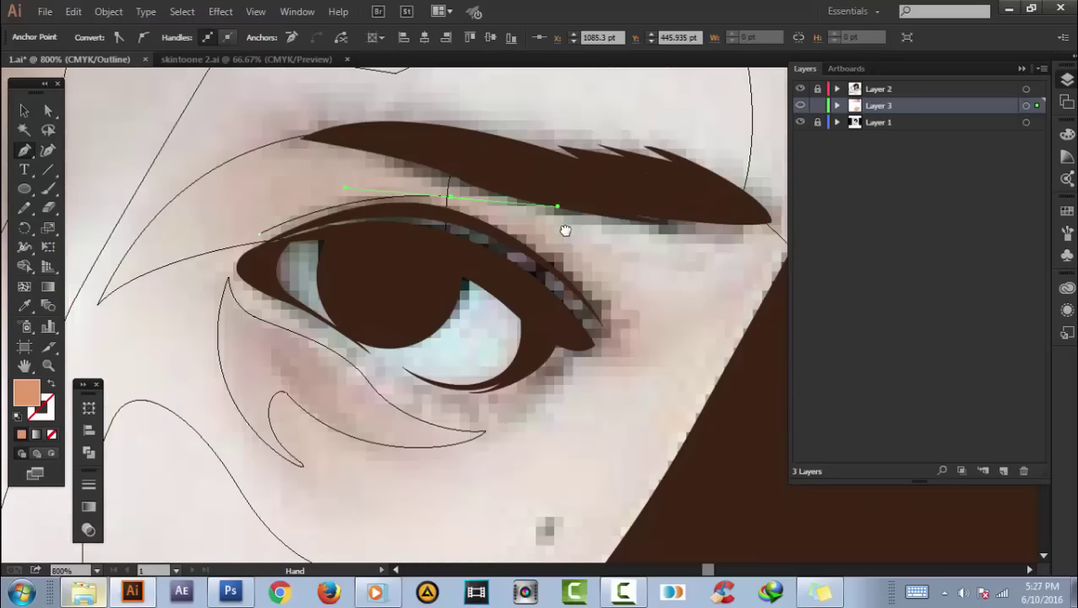
click(619, 348)
drag(563, 357, 552, 351)
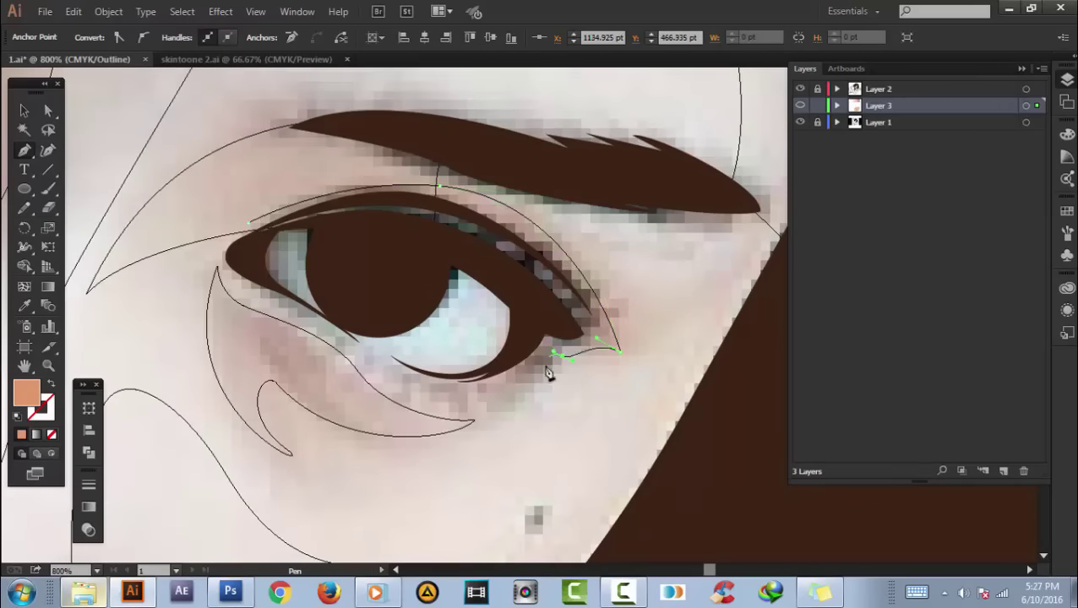
click(478, 407)
drag(338, 341, 237, 291)
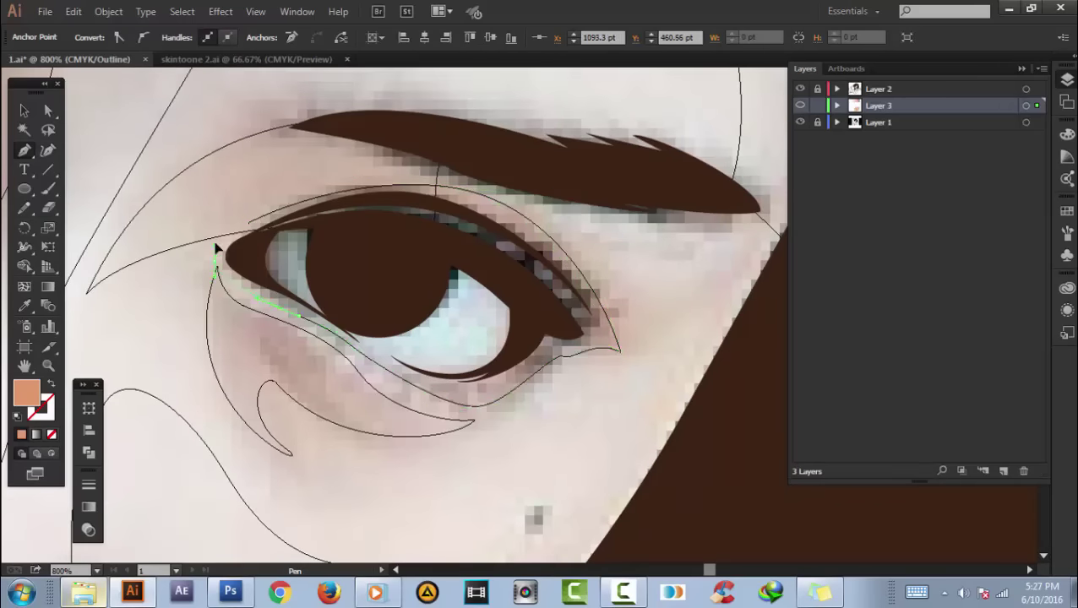
click(247, 225)
key(ctrl+shift+a)
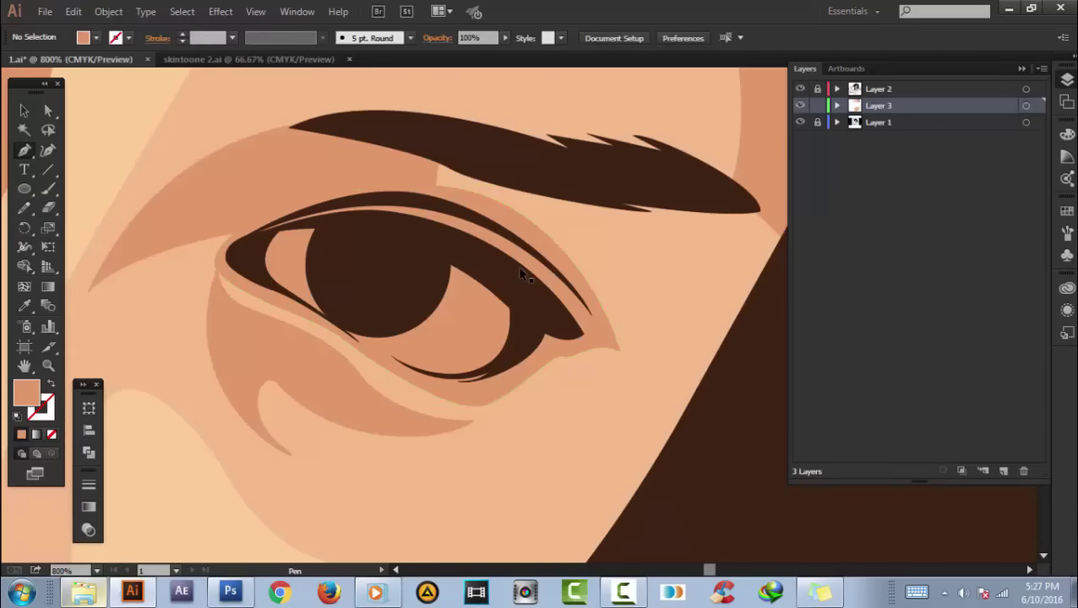
scroll(523, 270, down, 3)
scroll(549, 321, down, 1)
scroll(539, 337, up, 1)
scroll(524, 317, up, 1)
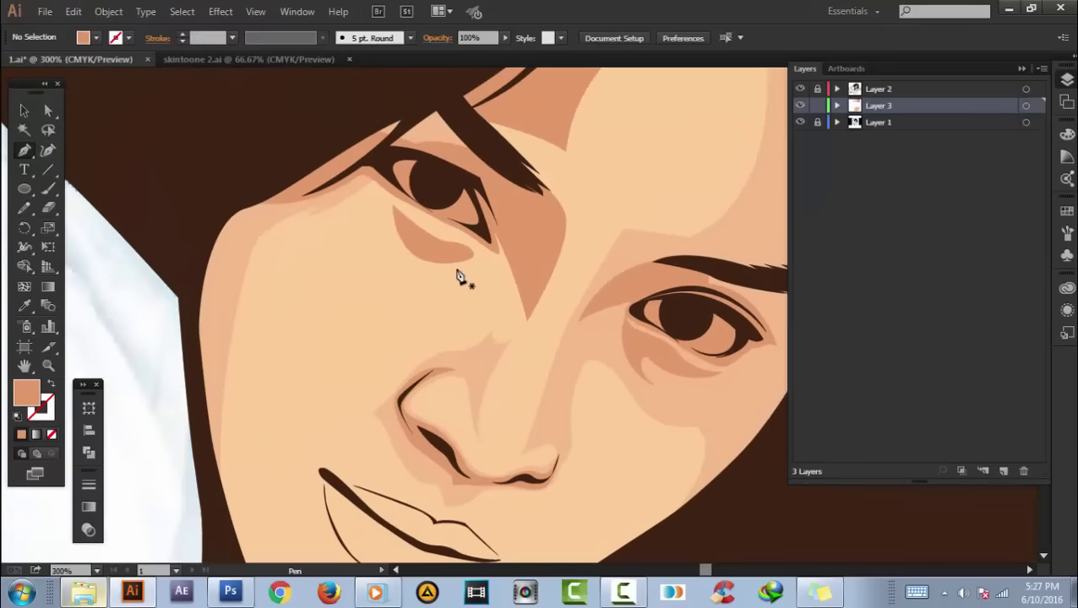
- Give the shadow shape under the left eye a lighter sampled skin tone
ctrl+click(445, 261)
key(i)
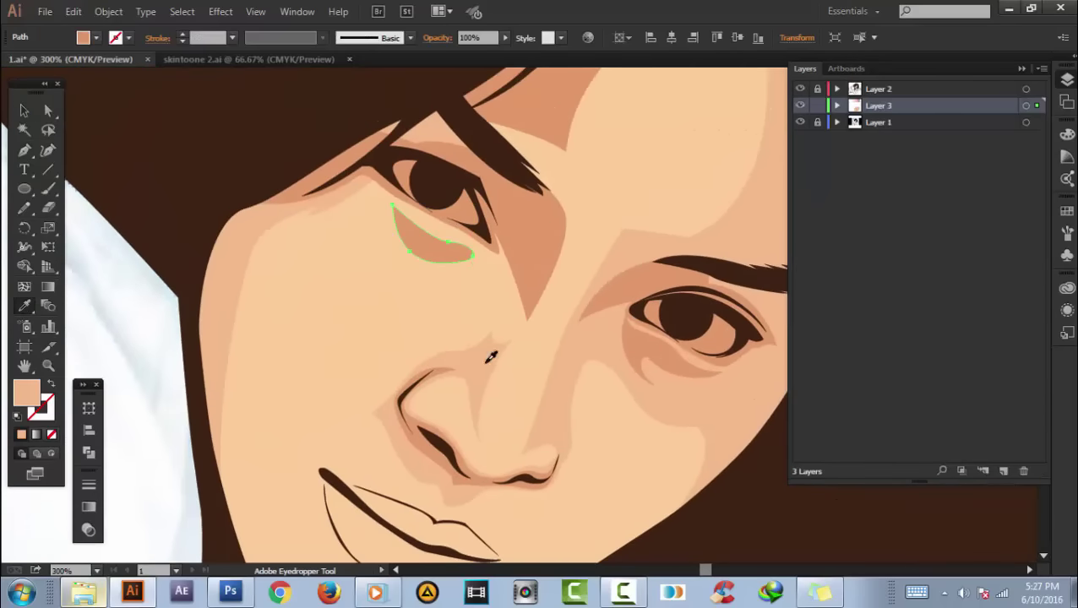
key(ctrl+shift+a)
key(v)
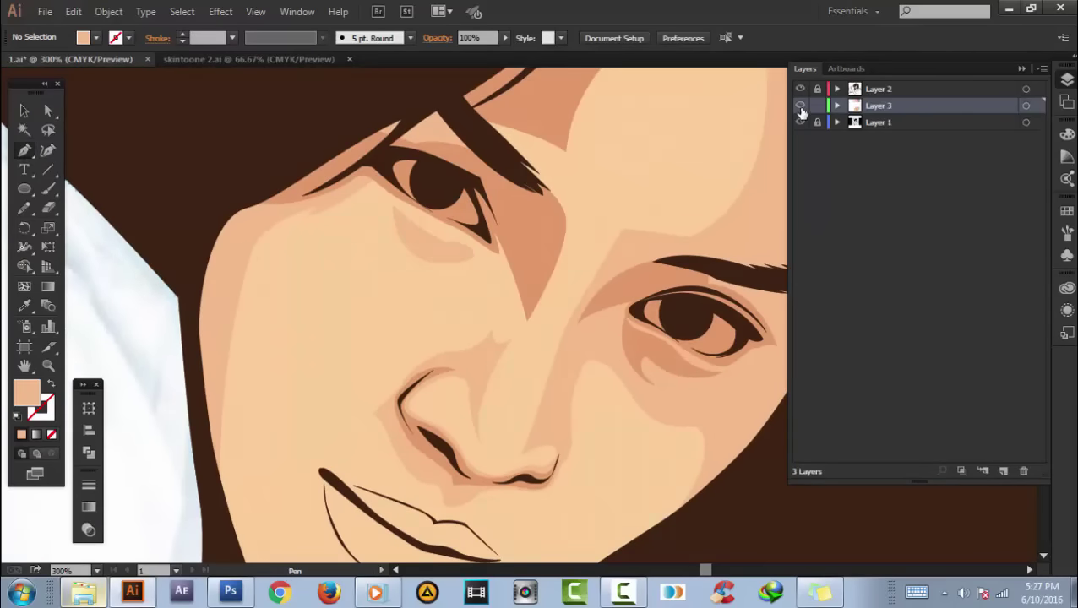
- Trace a shadow path along the left cheek edge below the hairline
ctrl+click(800, 105)
scroll(426, 296, down, 1)
drag(446, 229, 446, 326)
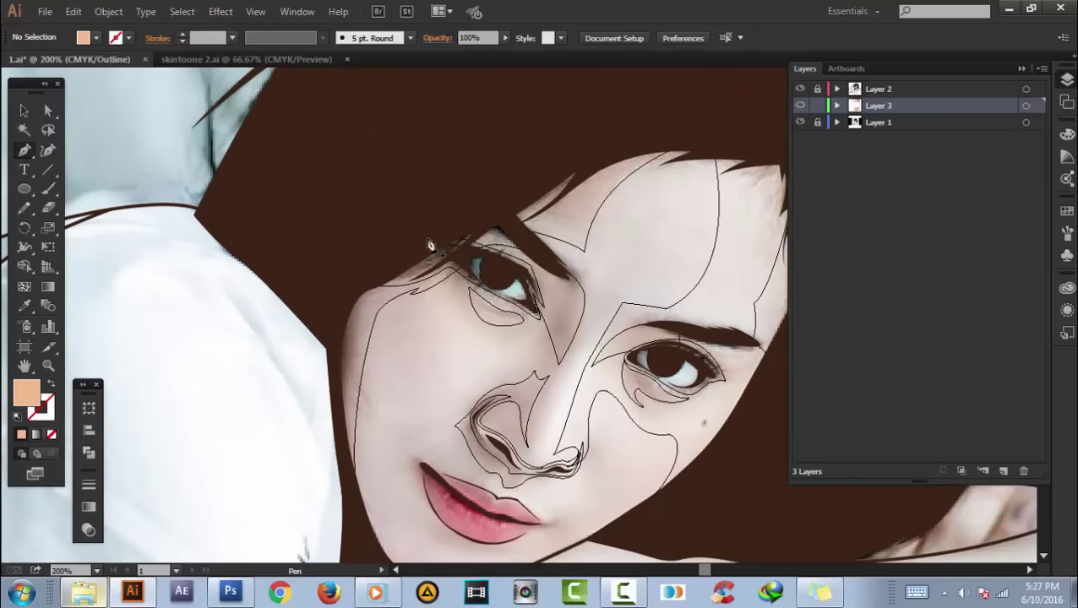
click(433, 234)
drag(348, 536, 330, 442)
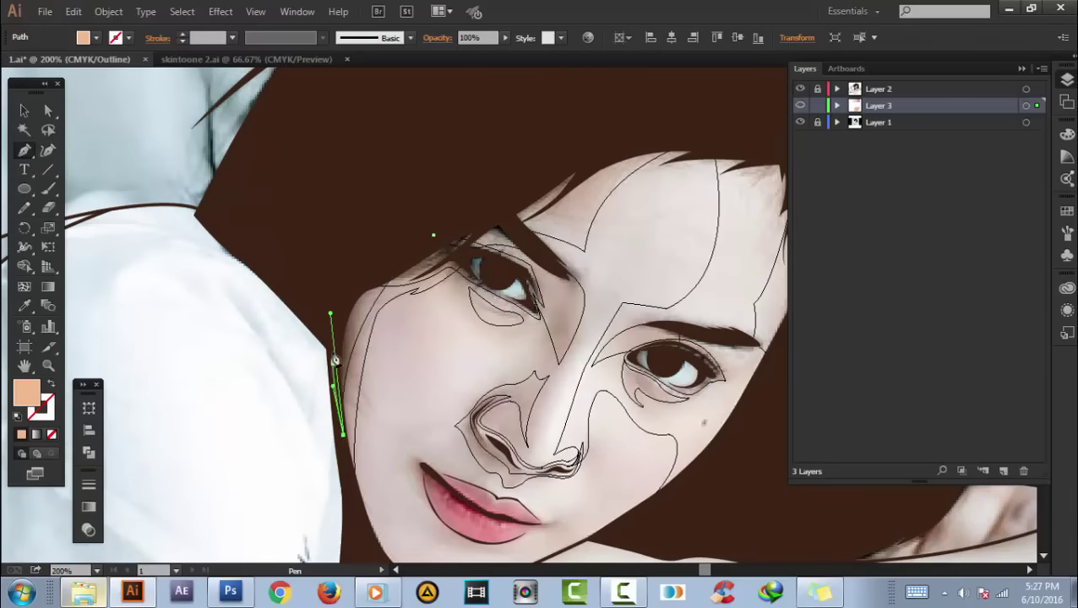
key(ctrl)
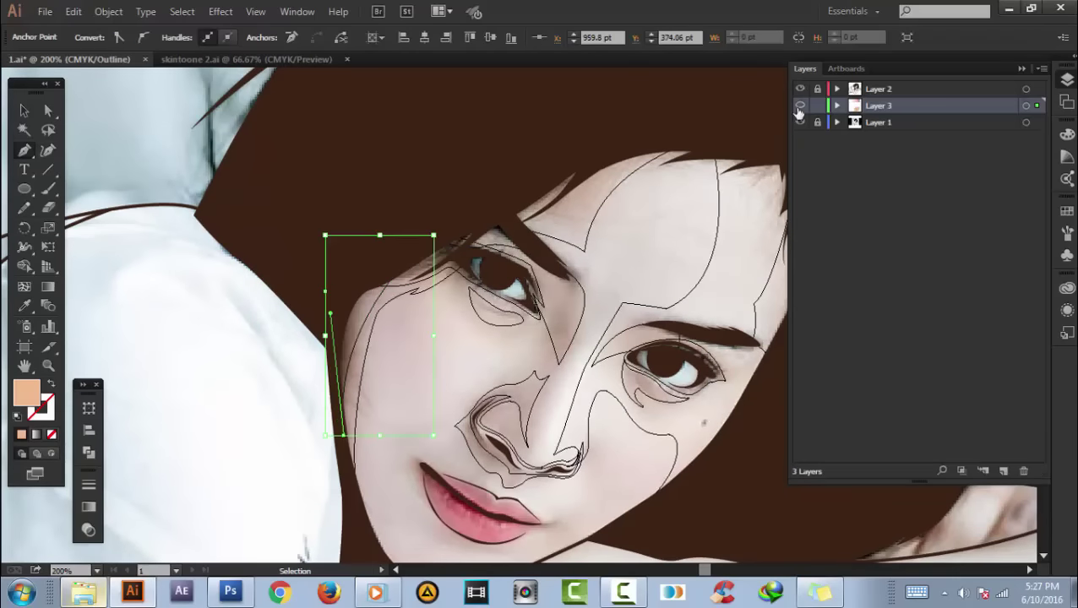
key(ctrl+y)
key(ctrl+shift+a)
- Fill the new cheek shadow with a darker sampled skin tone
click(361, 313)
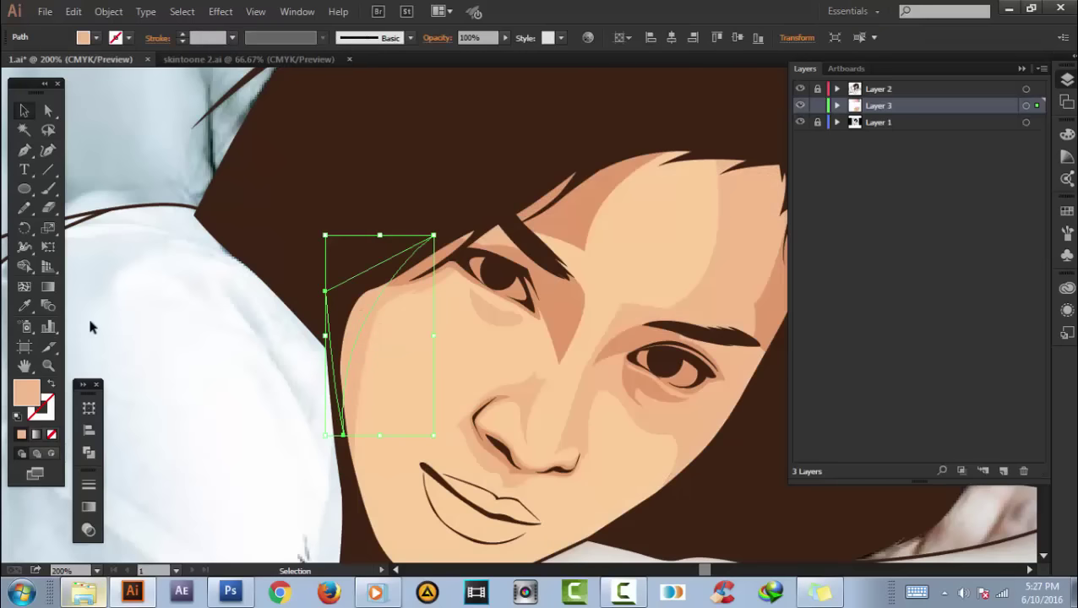
click(24, 306)
click(566, 340)
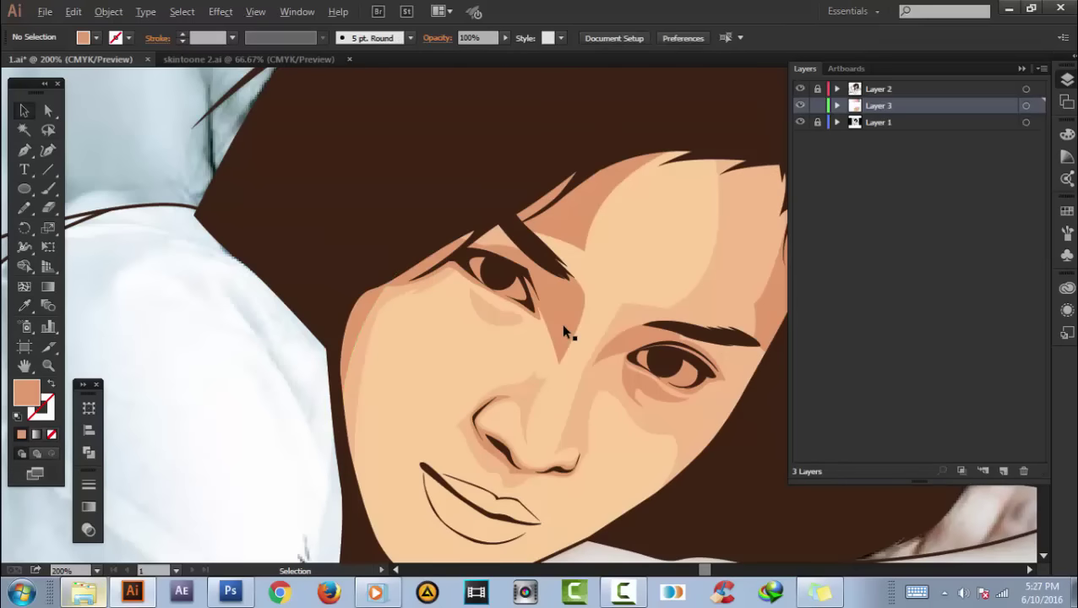
click(537, 321)
scroll(668, 389, up, 1)
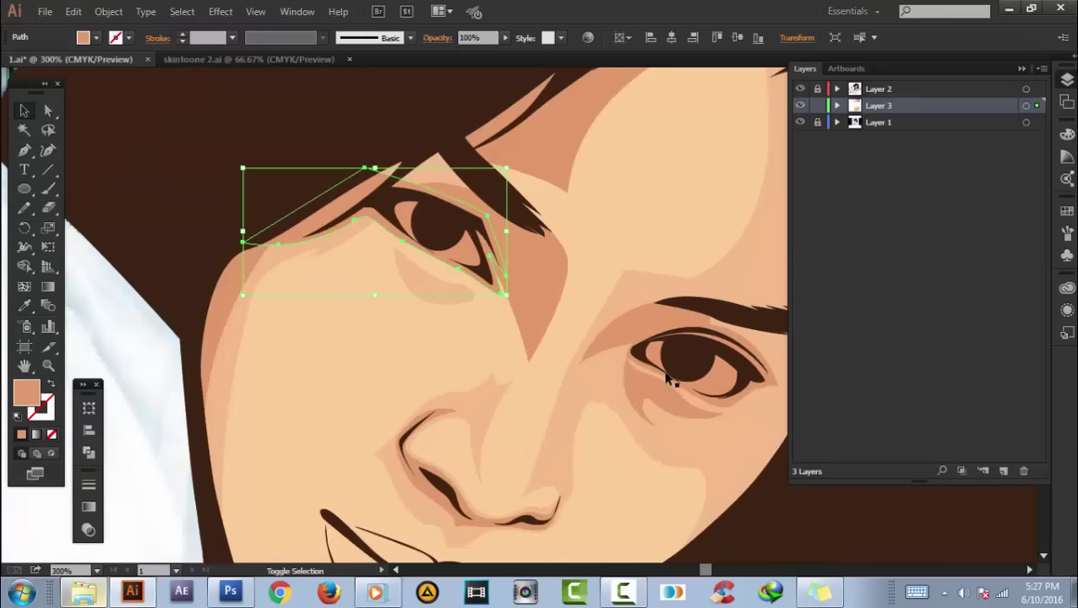
- Apply the deeper reddish palette tone to both the left and right eyelid shadow shapes
shift+click(642, 370)
click(24, 306)
scroll(103, 309, down, 3)
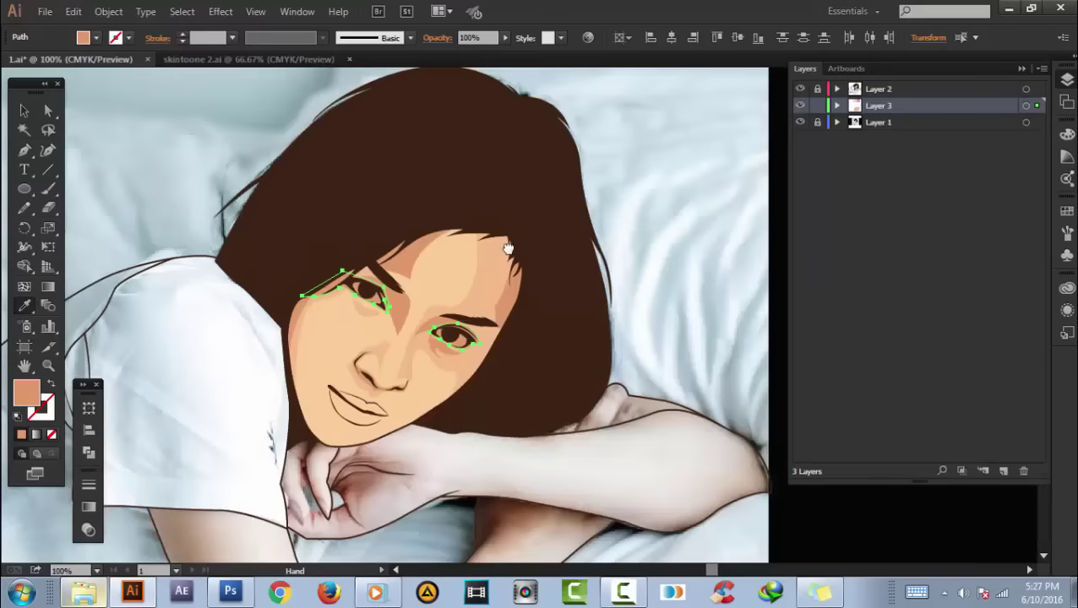
scroll(494, 254, down, 1)
scroll(436, 119, up, 1)
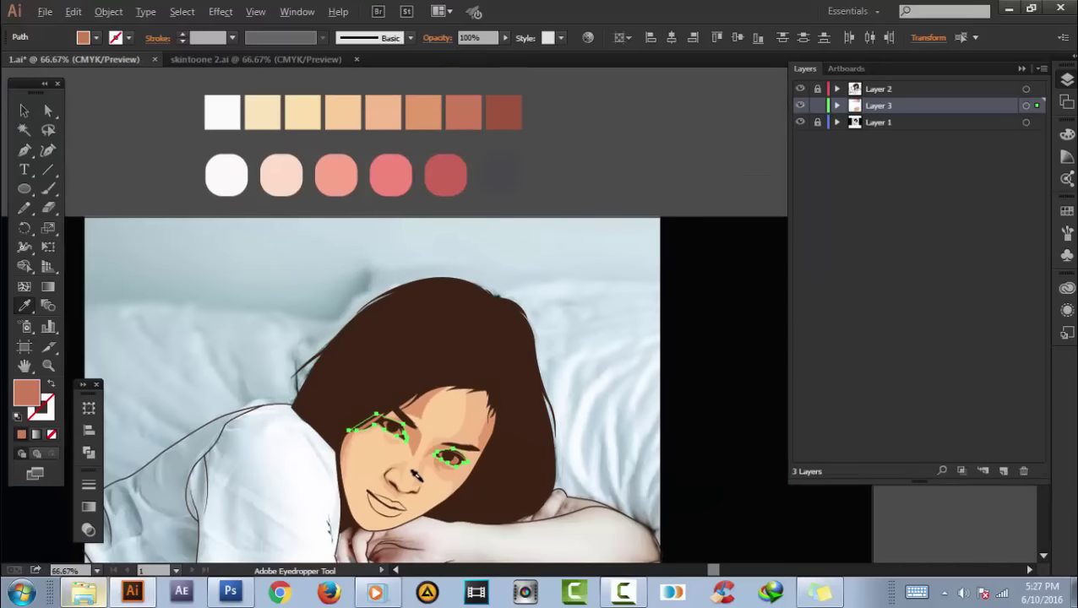
scroll(414, 476, up, 3)
click(477, 464)
scroll(570, 401, down, 1)
scroll(555, 398, up, 1)
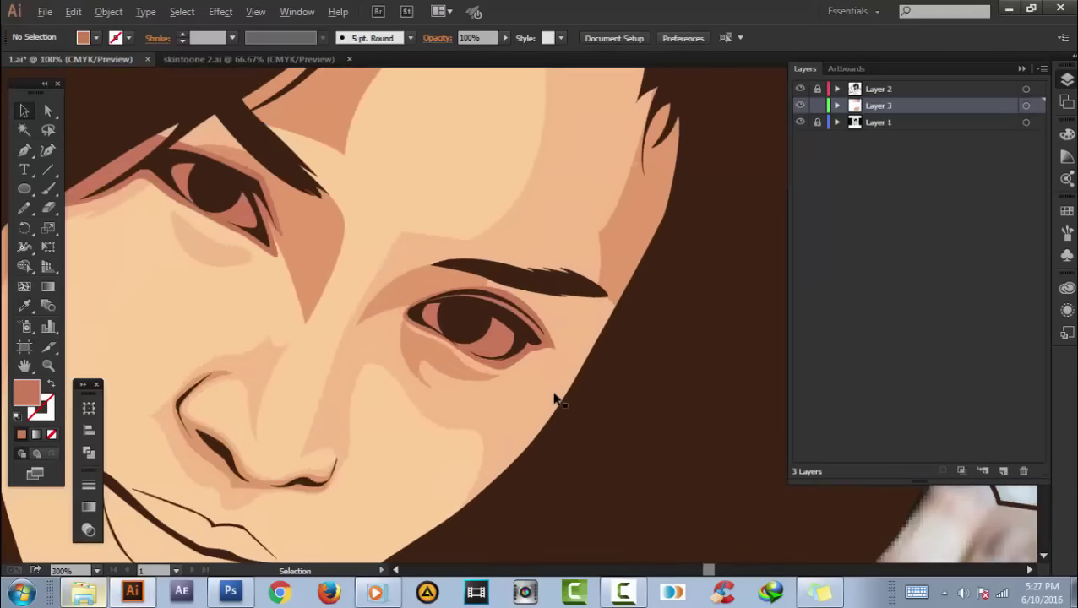
scroll(555, 399, down, 3)
scroll(446, 312, up, 2)
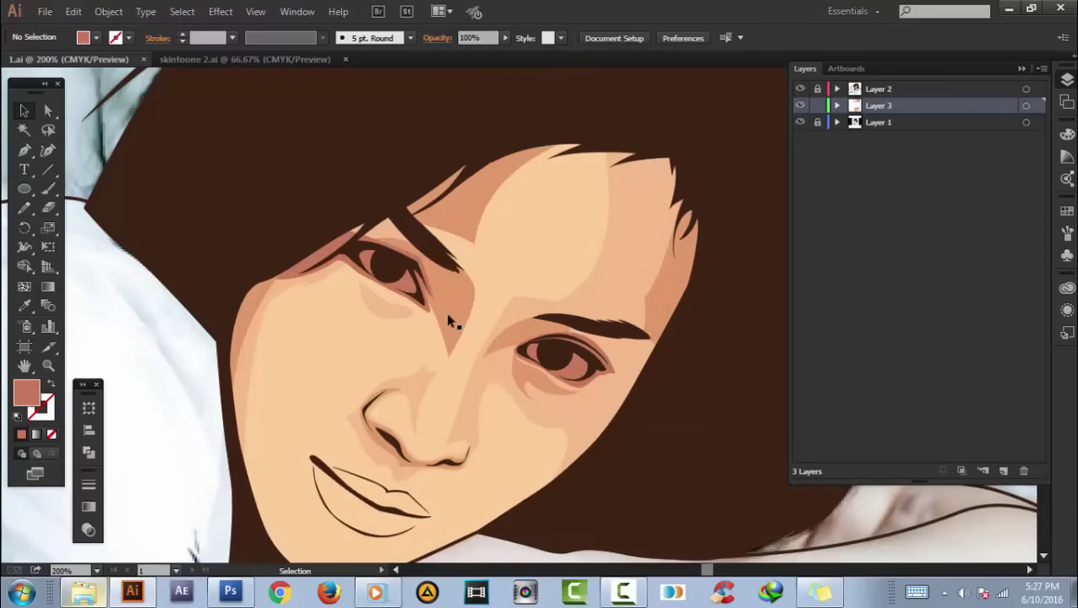
scroll(406, 308, up, 1)
click(393, 285)
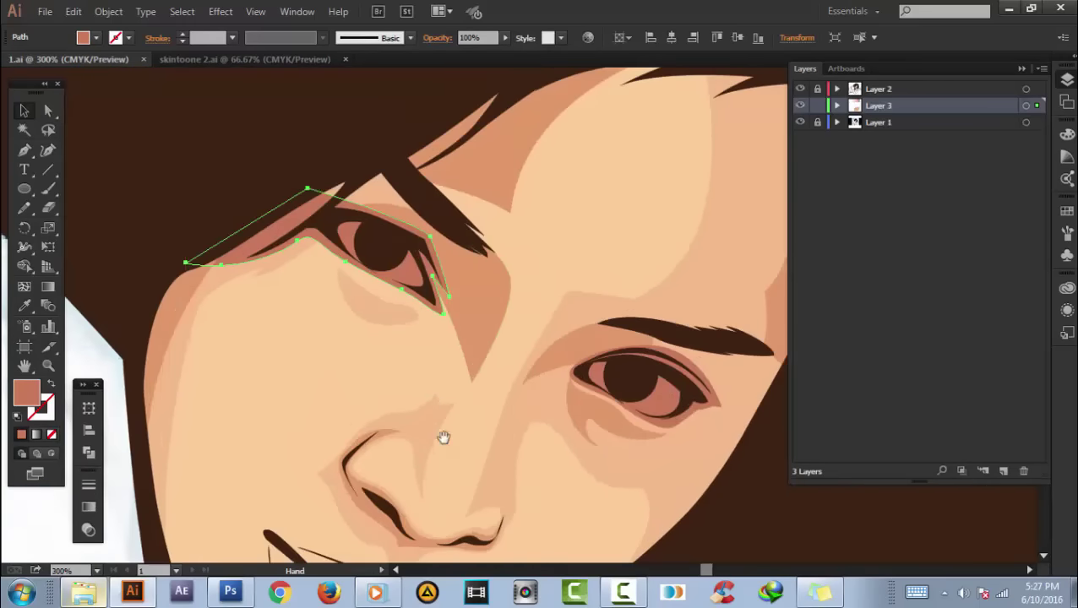
drag(443, 438, 464, 319)
key(ctrl+shift+a)
- Trace the nostril shadow outline along the nose contour up to its tip and down the left edge
scroll(488, 438, up, 2)
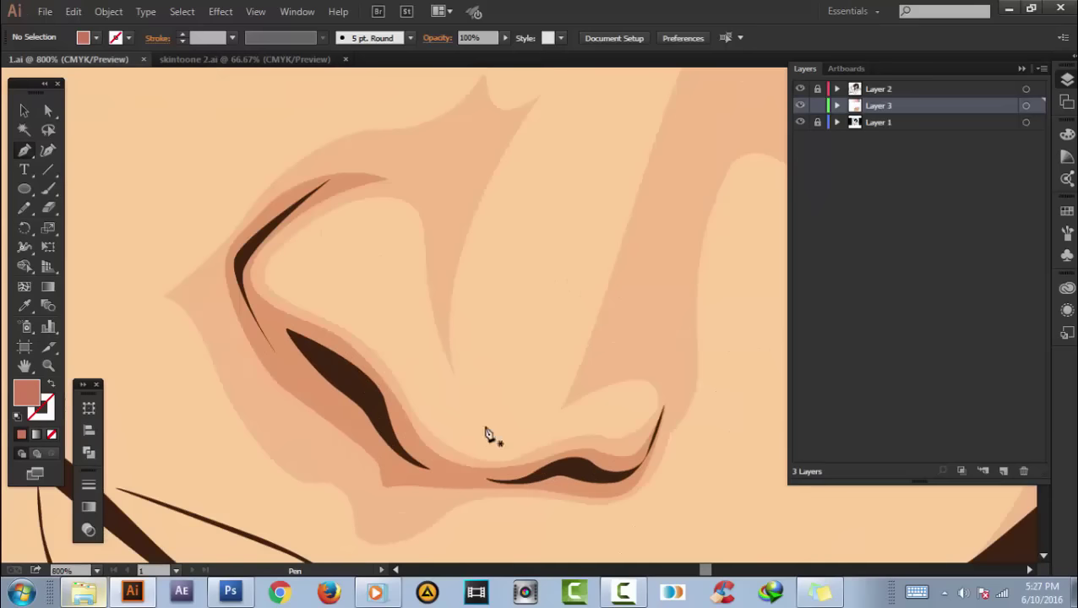
scroll(488, 438, up, 2)
click(664, 429)
click(616, 473)
drag(535, 457, 416, 488)
click(258, 344)
drag(258, 344, 507, 477)
click(437, 420)
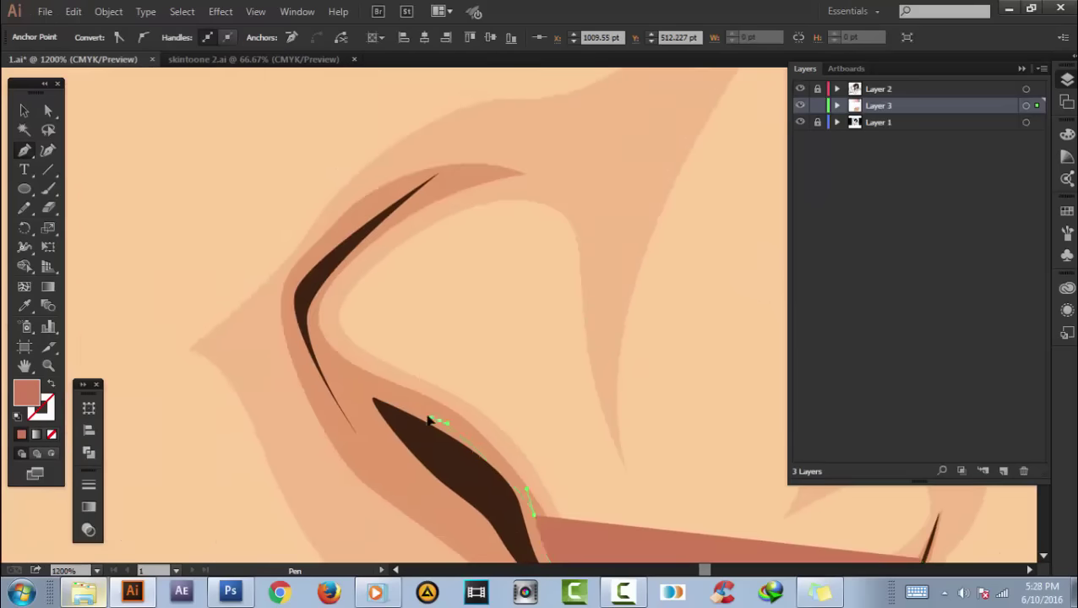
click(383, 399)
click(312, 334)
click(414, 196)
click(441, 170)
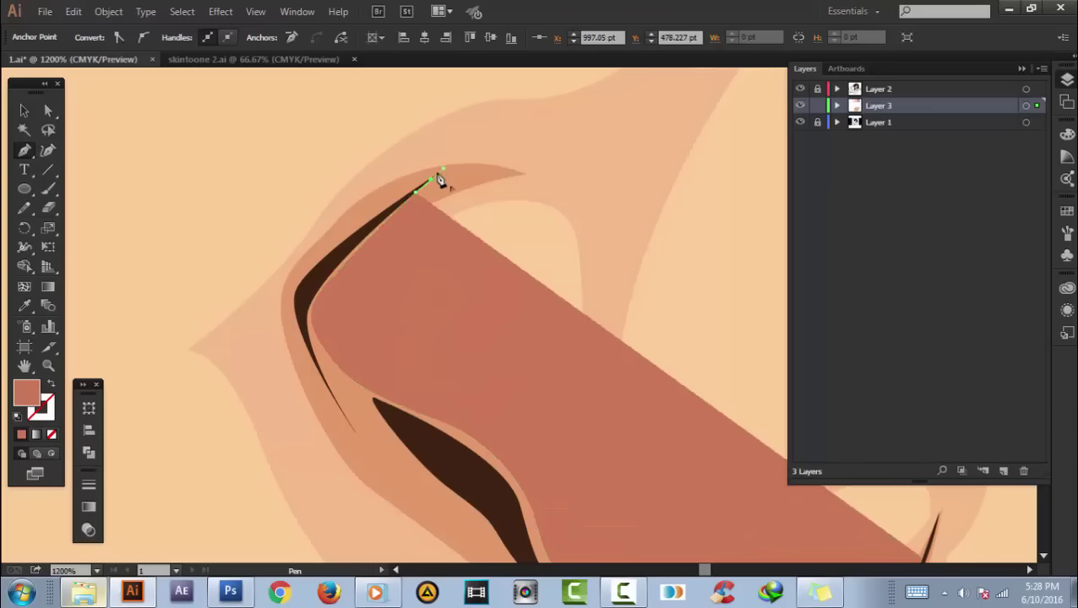
click(293, 301)
click(354, 439)
- Finish the outline along the lower nostril edge, close the shape and deselect it
scroll(361, 456, down, 3)
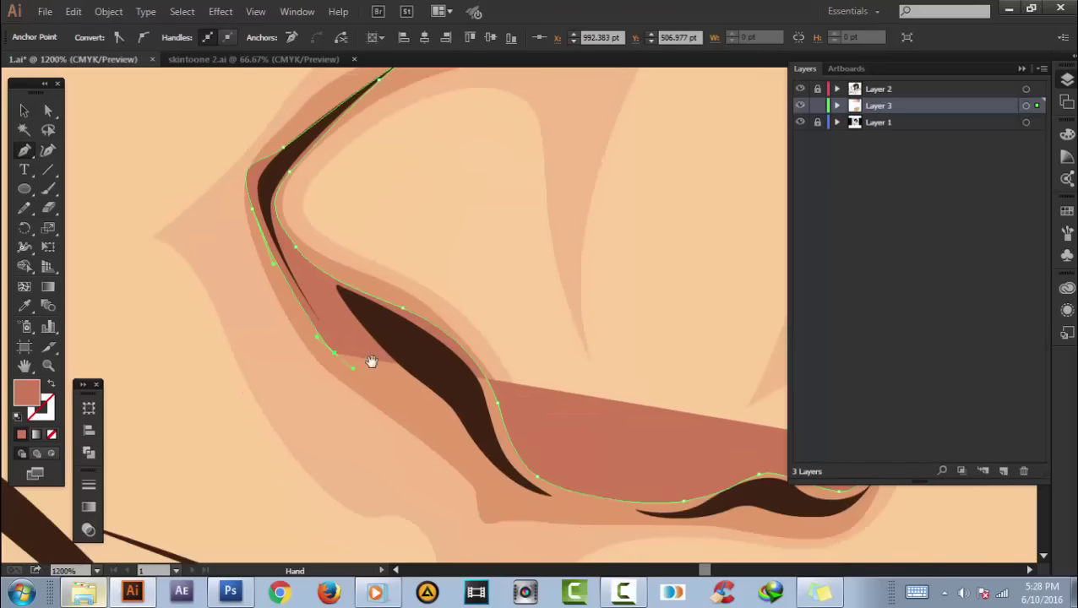
click(287, 303)
drag(355, 379, 410, 392)
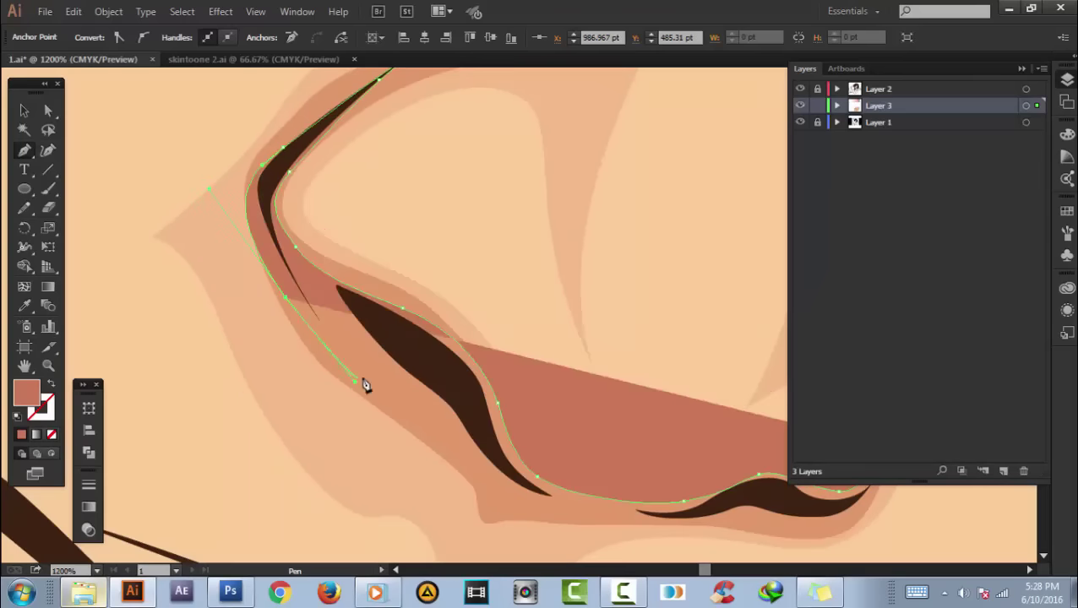
click(460, 435)
scroll(507, 473, down, 2)
click(599, 473)
click(676, 465)
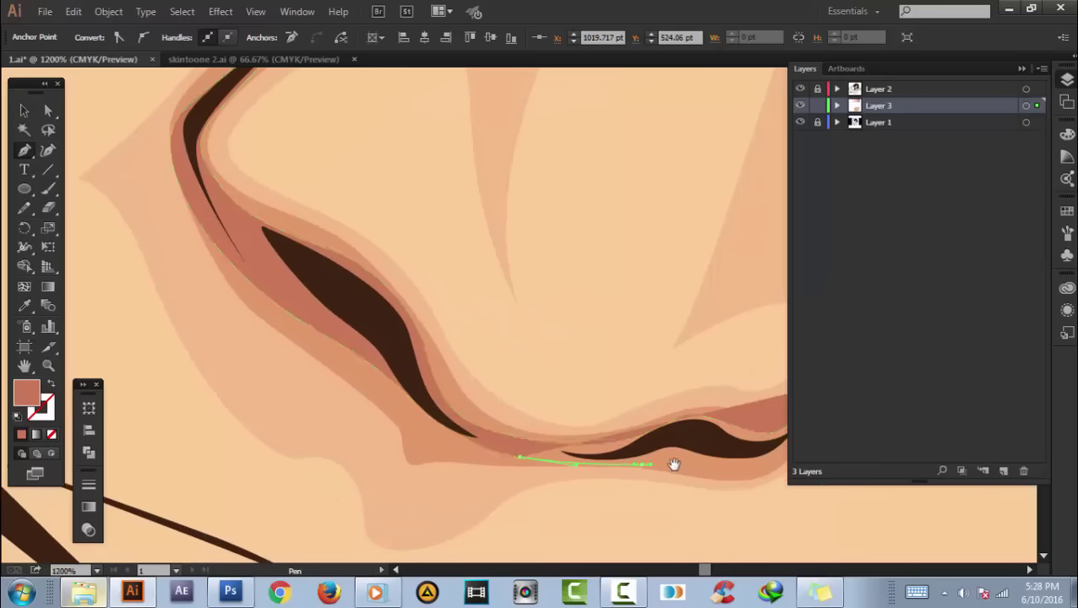
scroll(676, 464, right, 3)
click(630, 467)
click(685, 391)
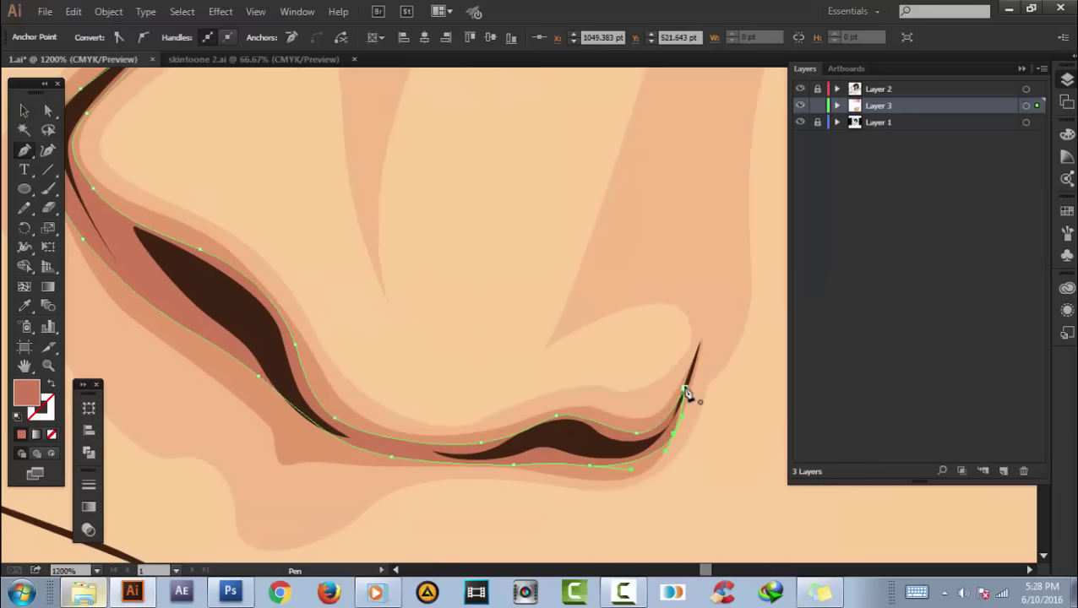
ctrl+click(601, 404)
scroll(591, 380, down, 5)
scroll(572, 360, down, 2)
scroll(574, 367, up, 1)
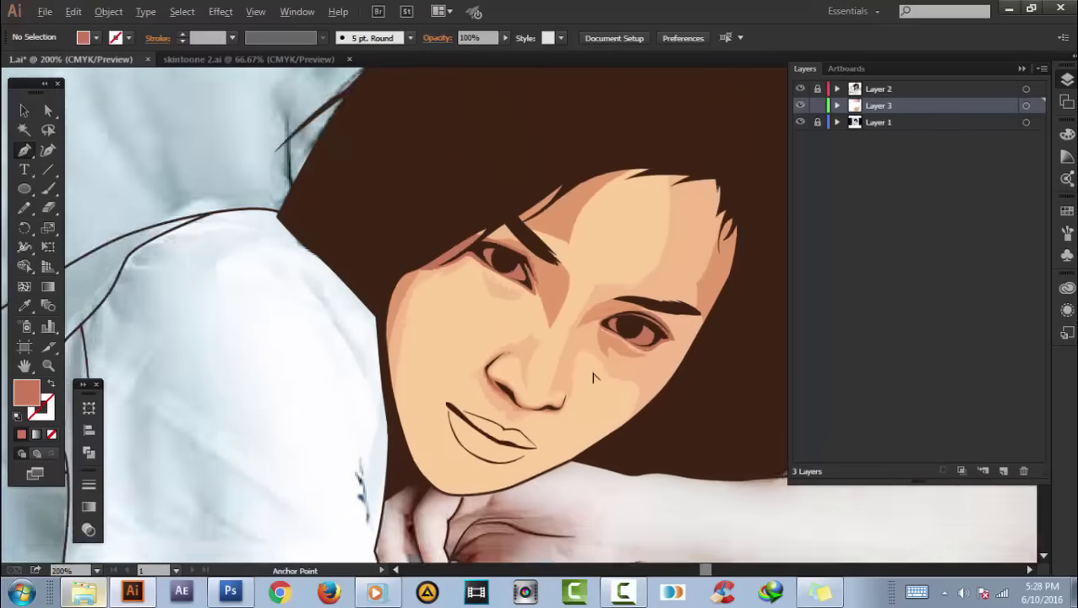
scroll(570, 376, up, 1)
scroll(564, 338, up, 1)
- Sample the light yellow skin-tone swatch as the fill colour
scroll(546, 346, down, 2)
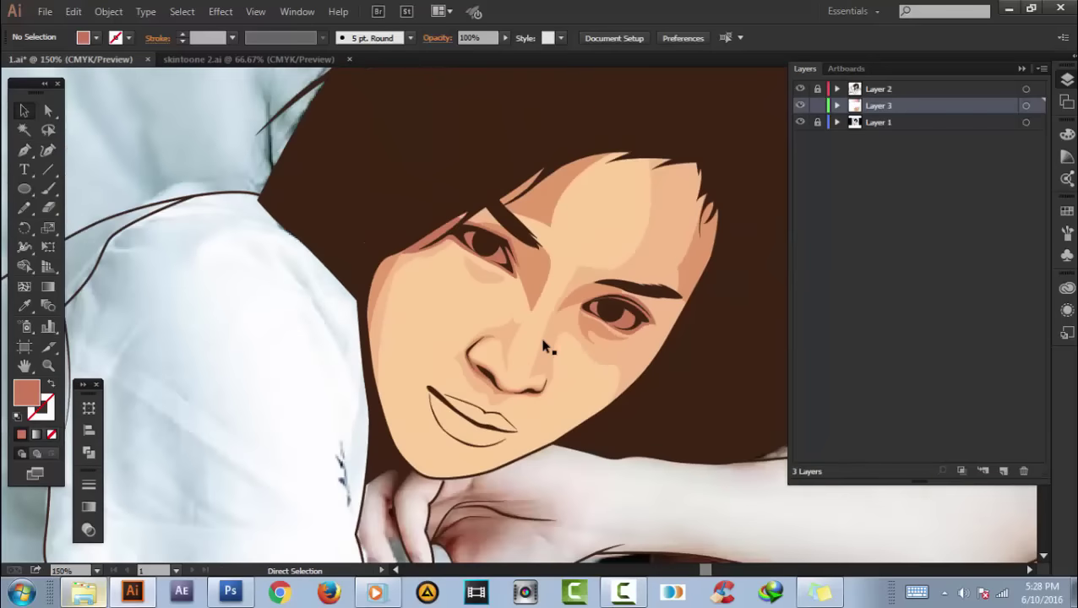
scroll(584, 269, up, 1)
click(380, 279)
click(150, 268)
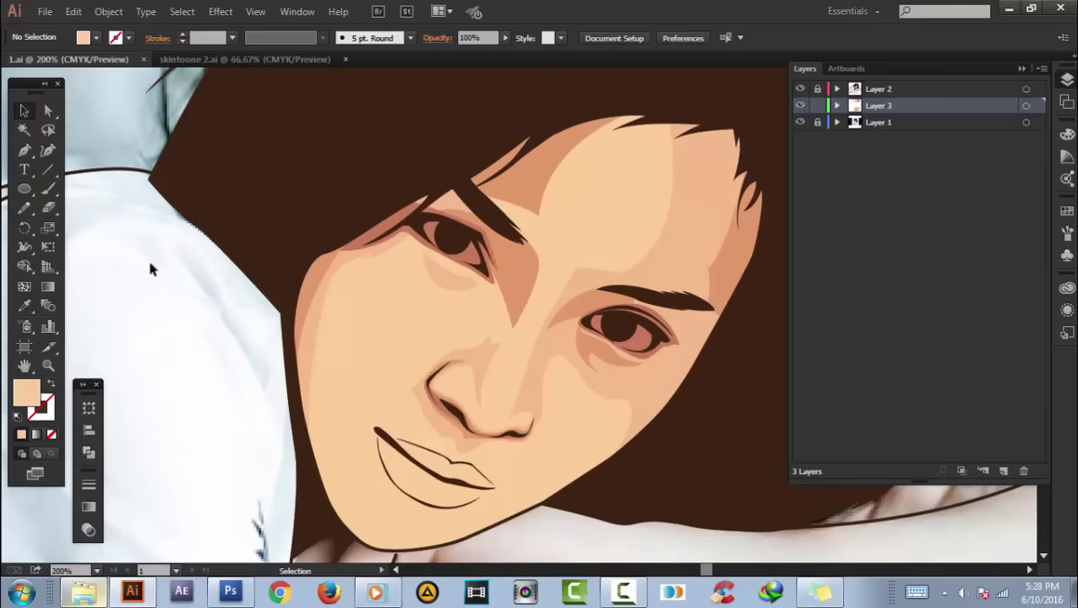
scroll(564, 309, down, 2)
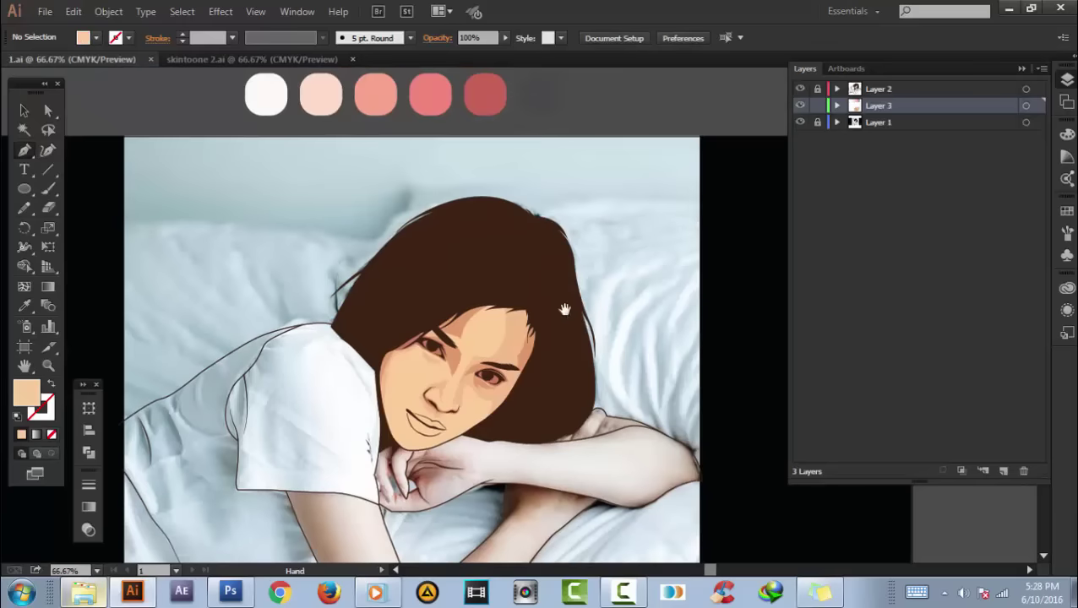
drag(377, 135, 384, 228)
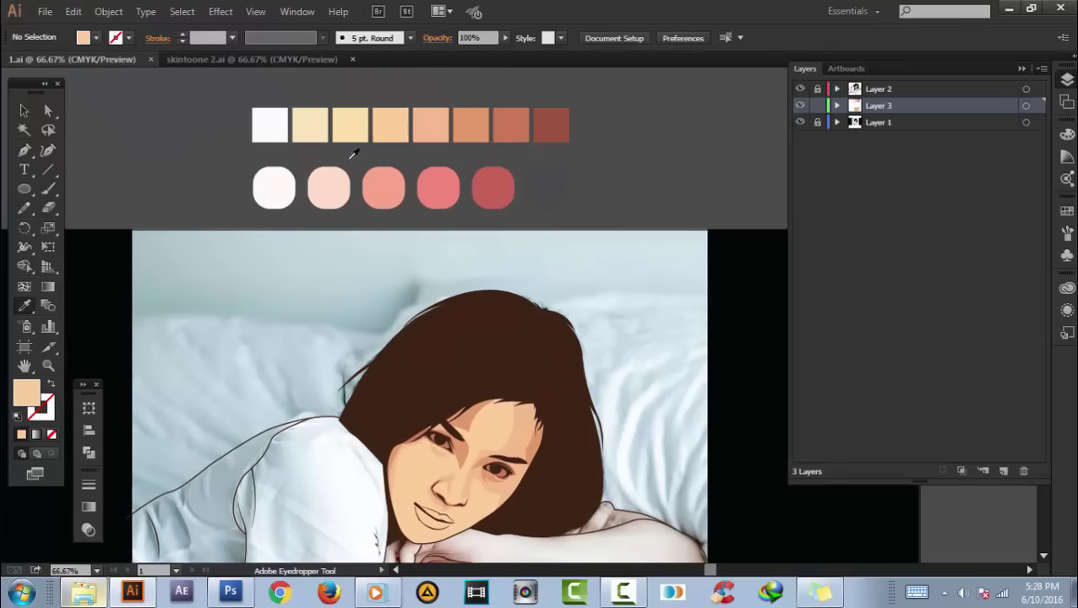
click(359, 132)
- Draw and close a pale highlight shape on the forehead above the right brow
scroll(431, 308, up, 2)
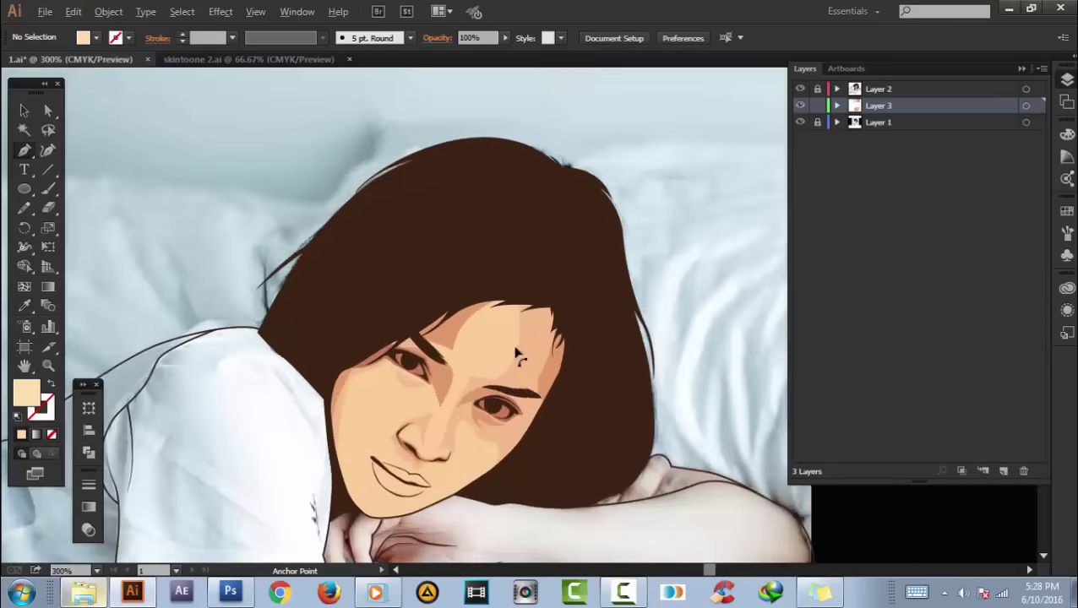
scroll(513, 355, up, 2)
drag(468, 324, 505, 224)
click(513, 181)
click(425, 302)
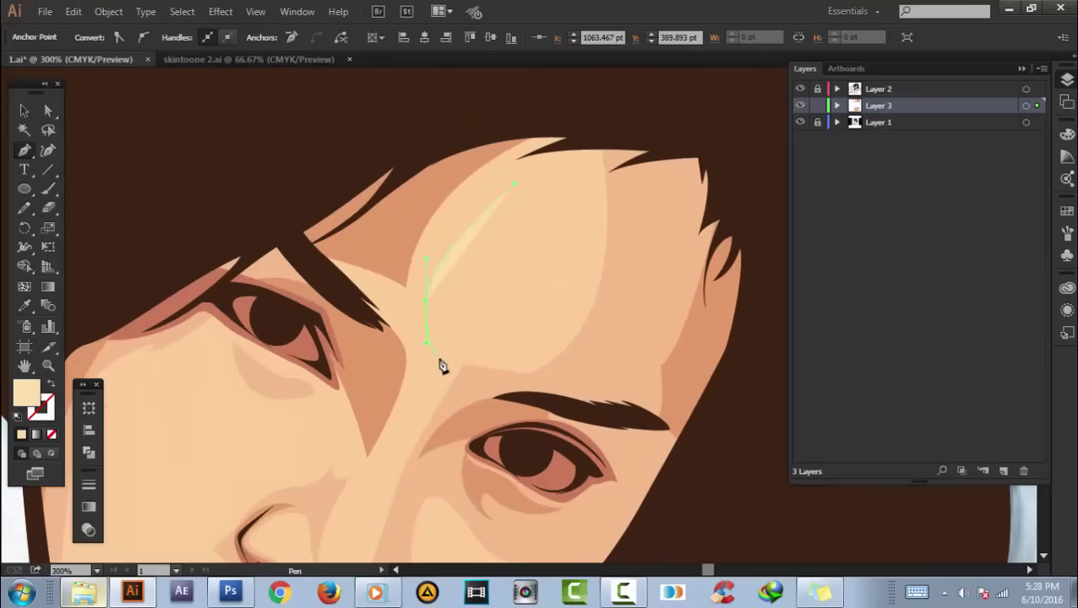
drag(439, 358, 499, 359)
drag(561, 277, 571, 238)
click(514, 183)
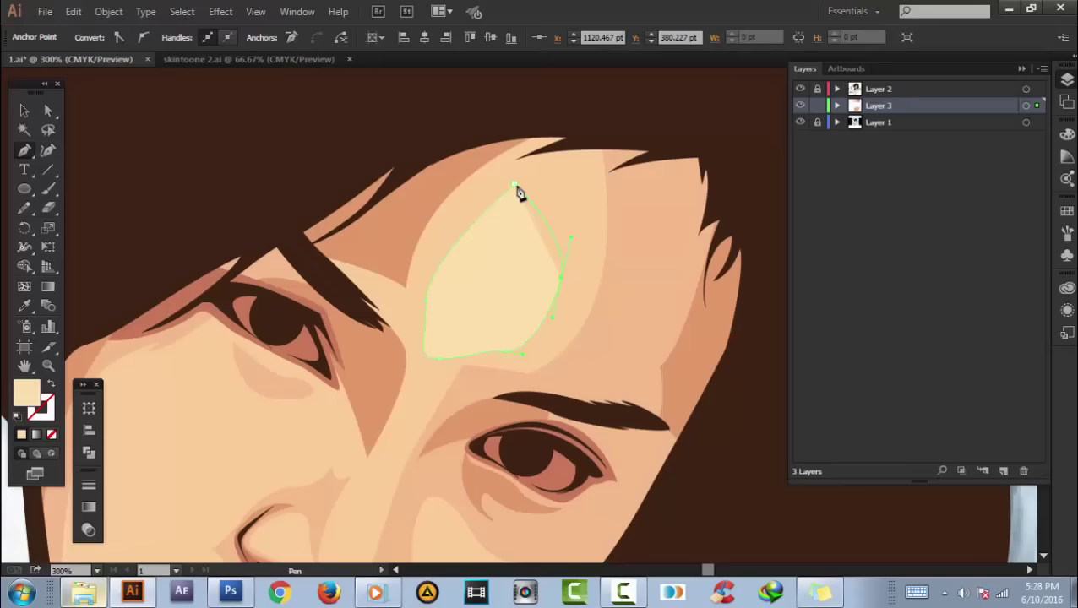
ctrl+click(426, 216)
scroll(539, 260, down, 2)
scroll(539, 260, left, 3)
- In outline view, trace small highlight shapes on the cheek and along the nose bridge
key(ctrl+y)
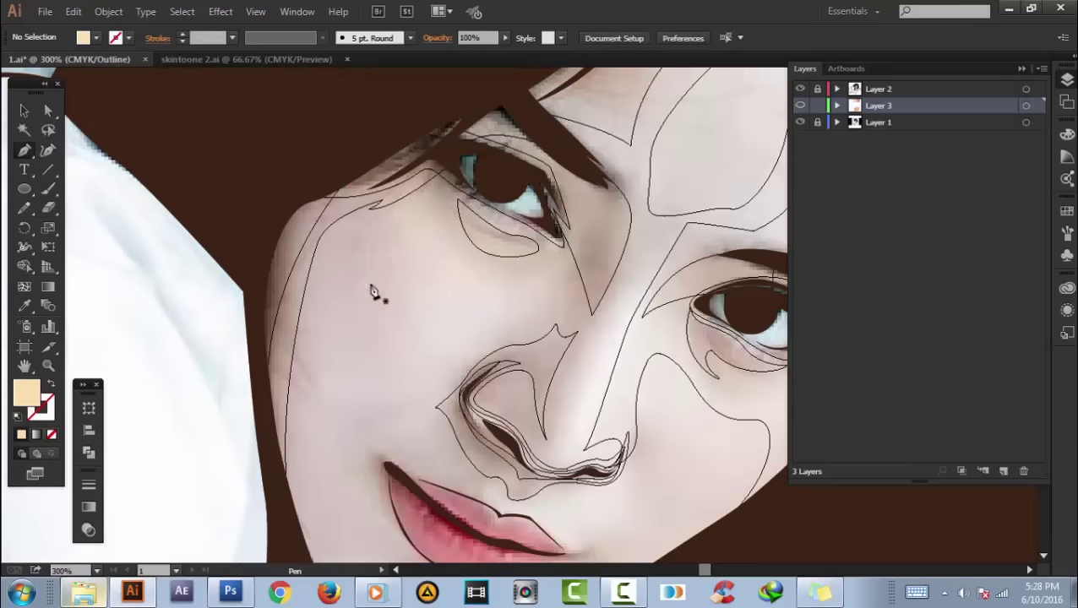
click(362, 256)
drag(414, 256, 425, 245)
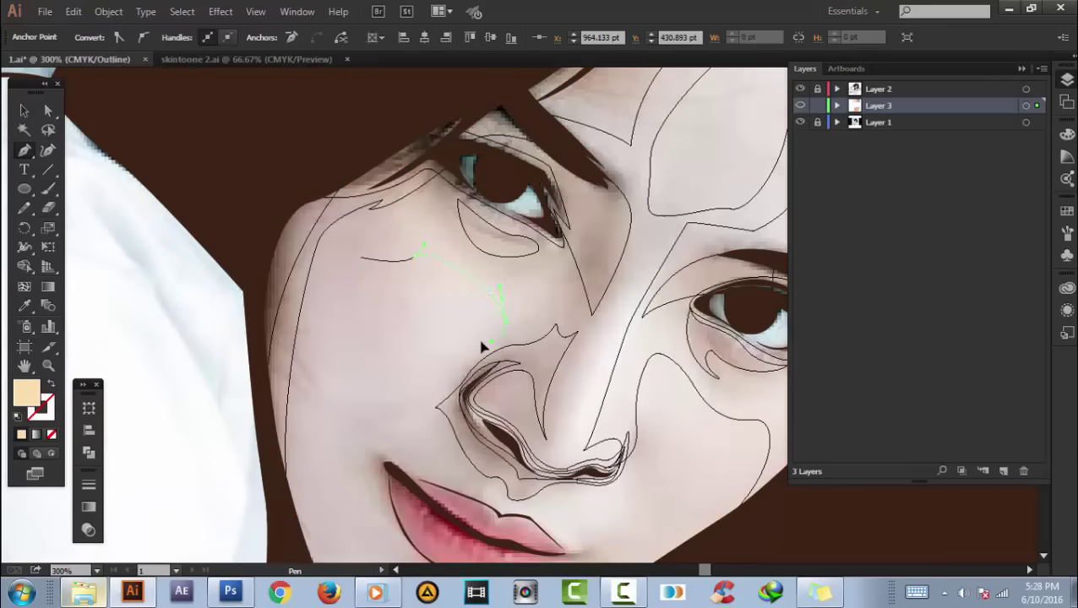
click(362, 259)
ctrl+click(609, 379)
scroll(575, 294, up, 1)
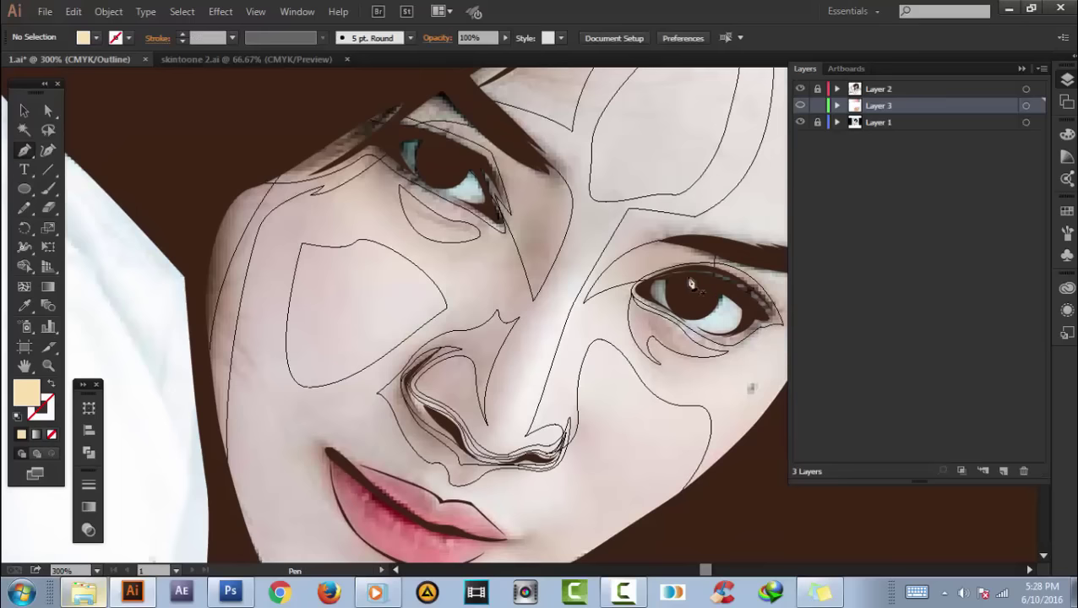
scroll(574, 294, up, 1)
click(580, 268)
drag(525, 414, 517, 443)
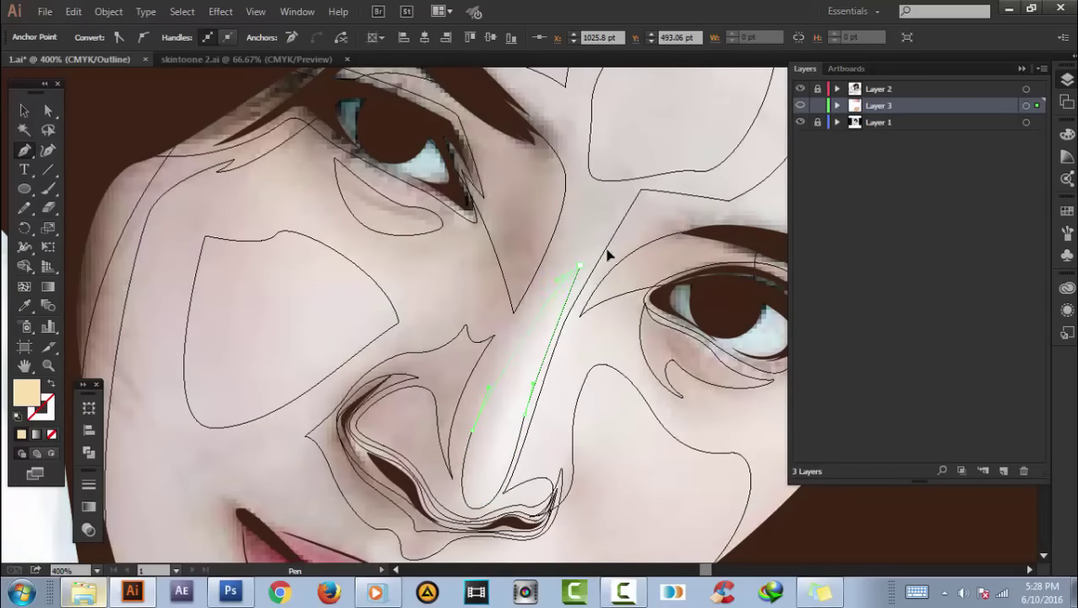
ctrl+click(606, 254)
- Trace a highlight shape at the nostril and begin one above the lip, undoing a misplaced anchor
scroll(414, 401, up, 2)
click(412, 382)
drag(407, 469, 340, 442)
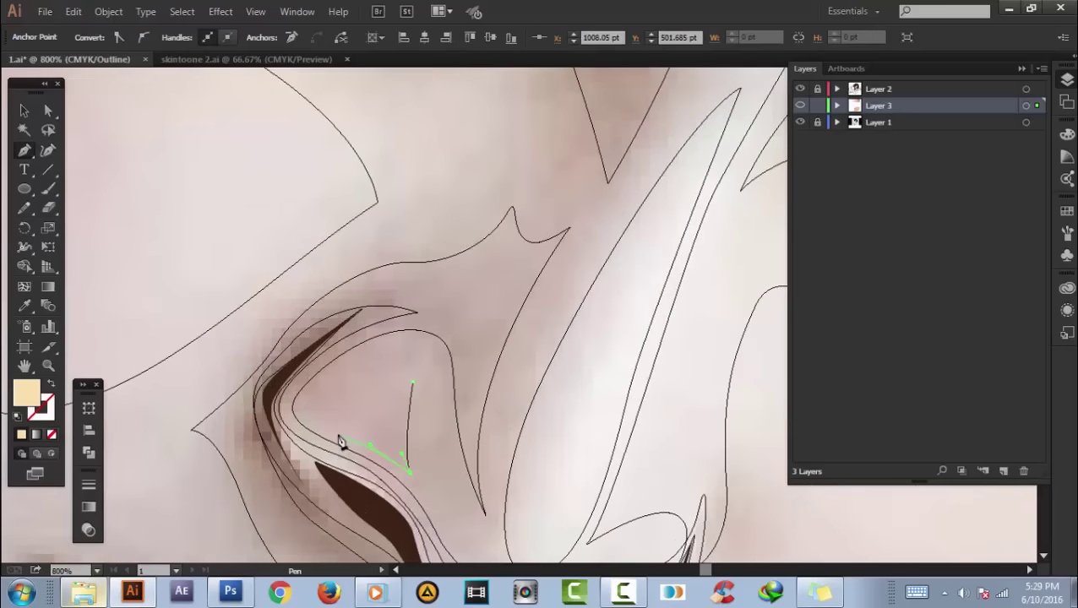
ctrl+click(468, 428)
scroll(517, 378, down, 3)
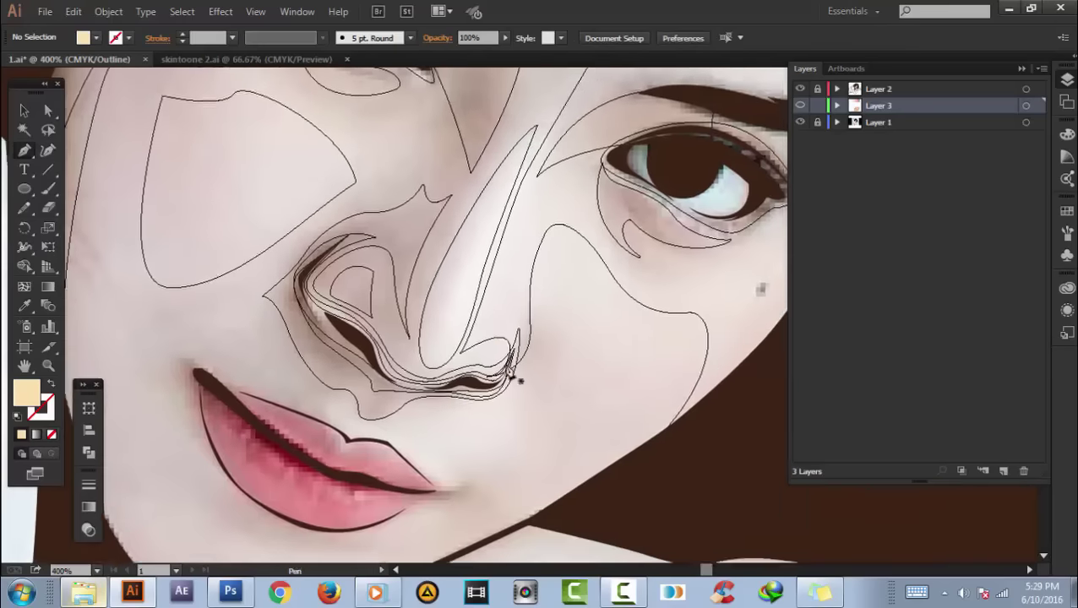
scroll(433, 377, down, 1)
scroll(242, 365, up, 4)
click(211, 342)
drag(271, 395, 274, 425)
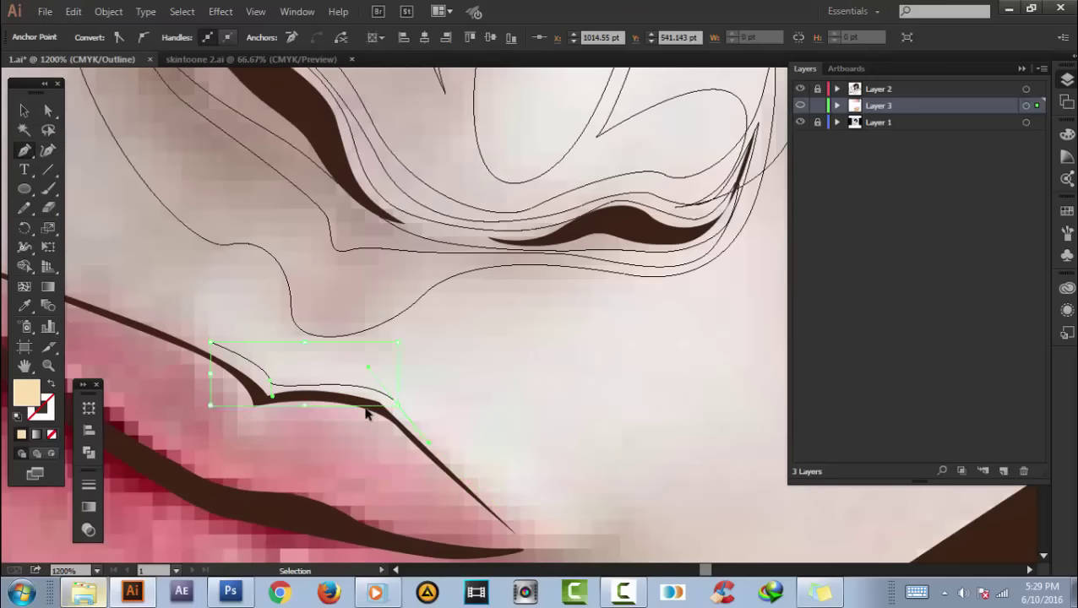
key(ctrl+z)
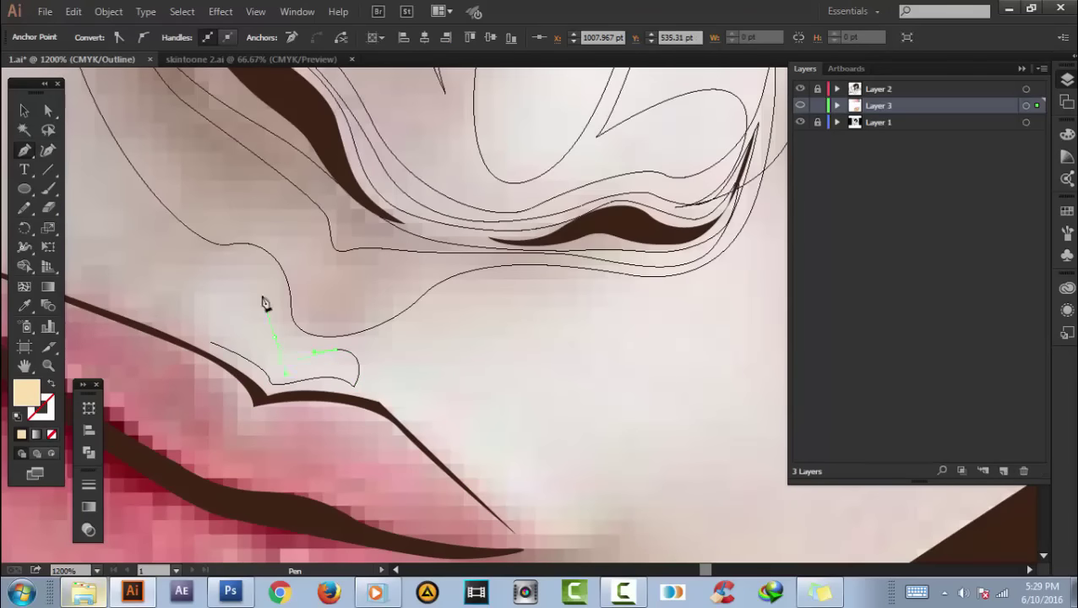
- Redraw the curved highlight path above the upper lip and check it in colour preview
ctrl+click(379, 385)
drag(379, 384, 373, 355)
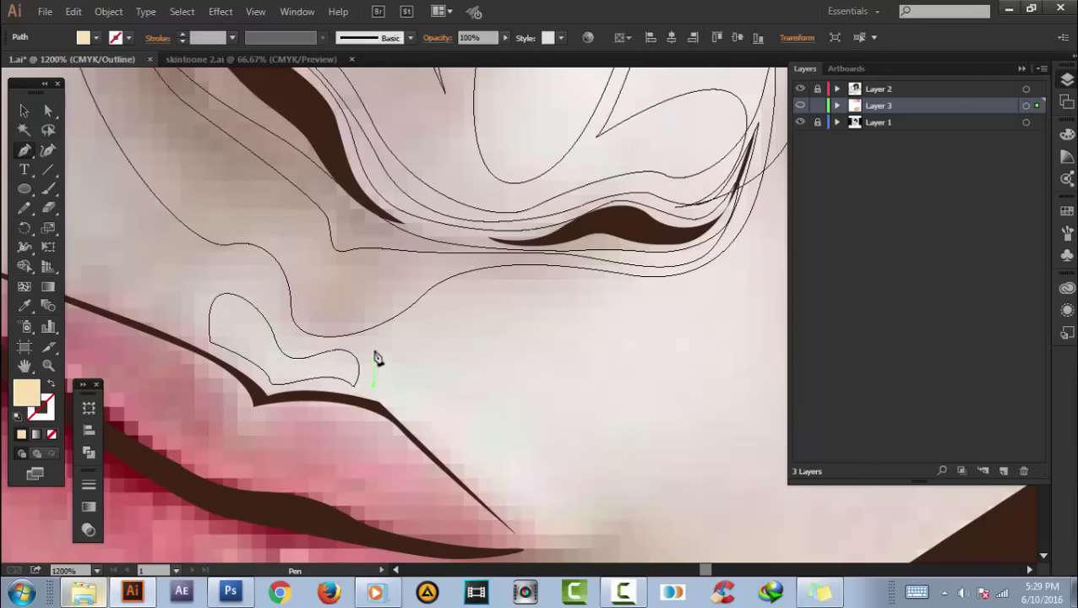
drag(503, 304, 598, 303)
drag(490, 313, 410, 384)
drag(492, 328, 417, 134)
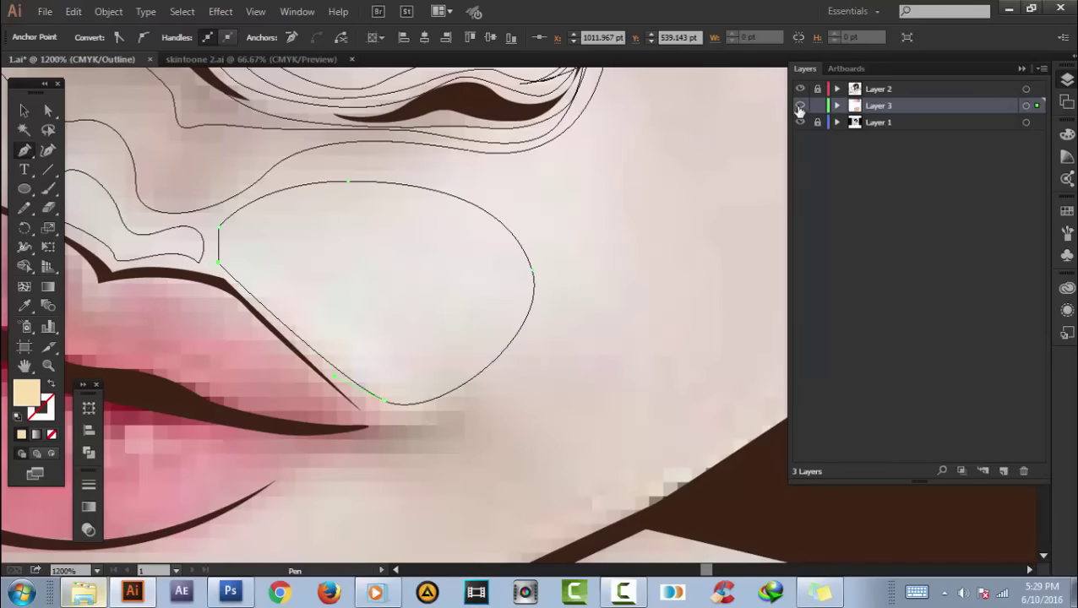
key(ctrl+y)
scroll(408, 378, down, 4)
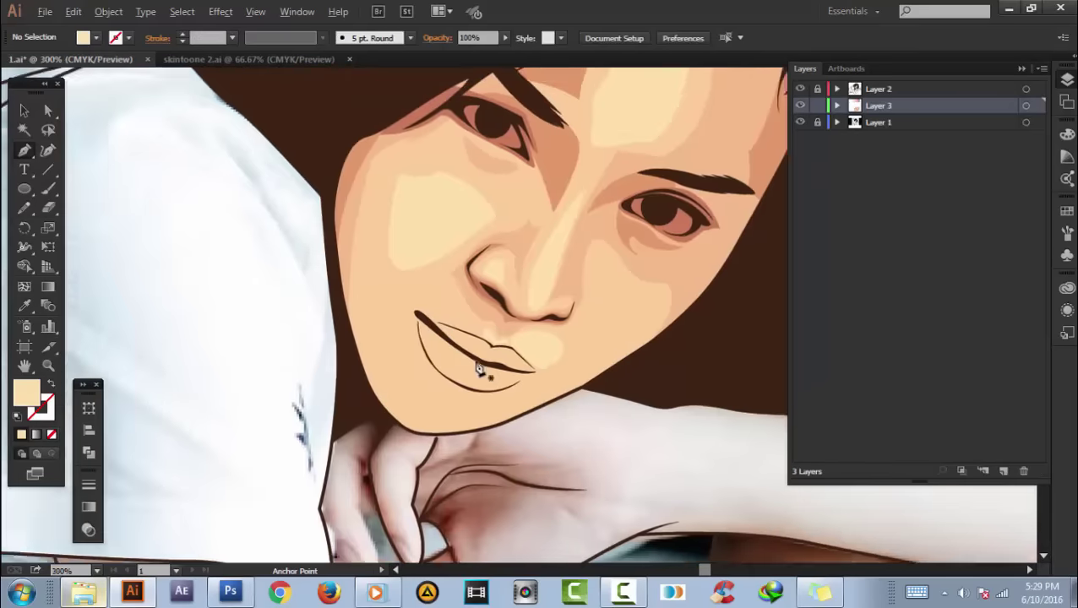
- Trace a highlight on the chin beside the mouth, then show Layer 3's shapes filled again
key(ctrl+y)
click(335, 287)
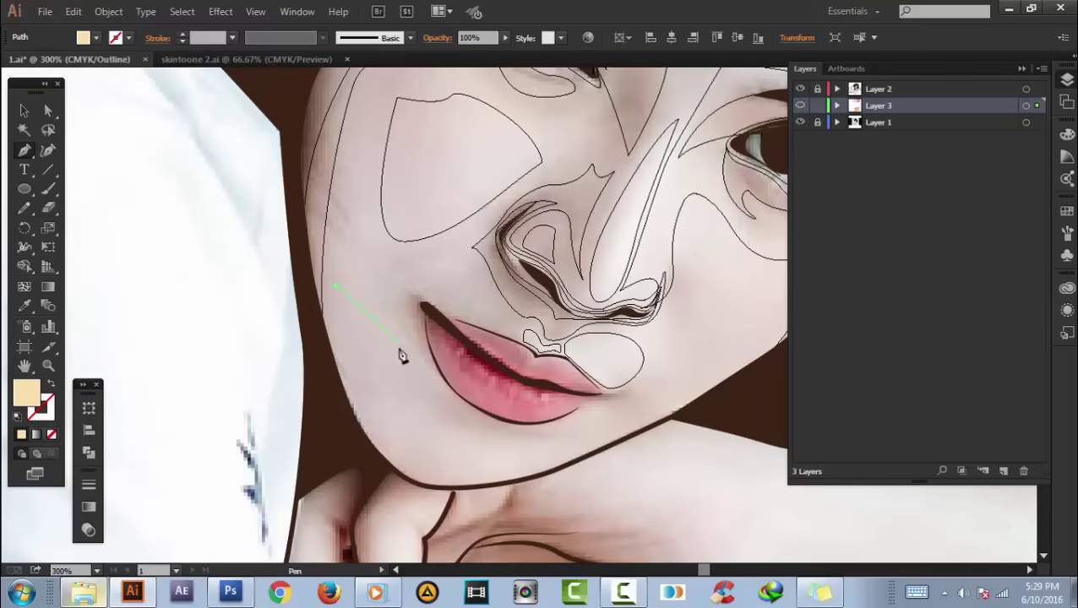
drag(398, 345, 403, 402)
drag(442, 481, 408, 482)
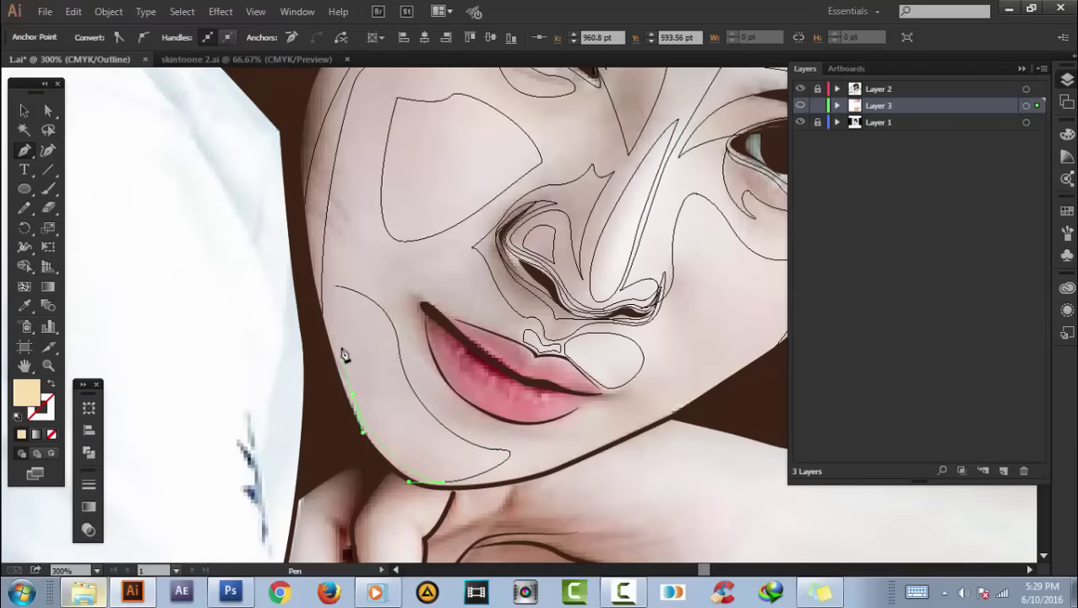
key(ctrl+minus)
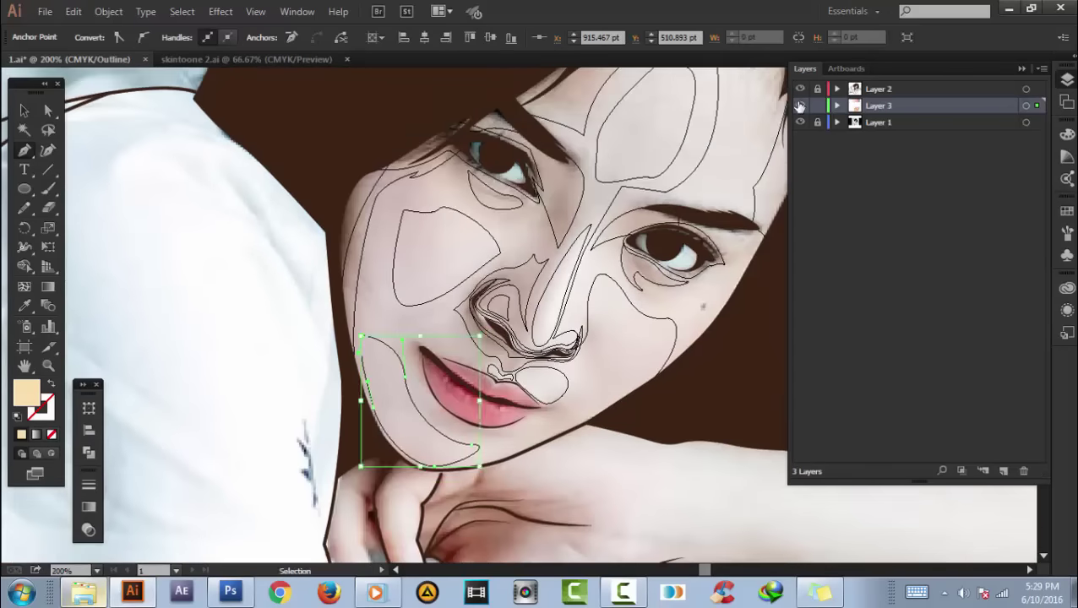
ctrl+click(799, 105)
key(ctrl+shift+a)
key(ctrl+0)
scroll(556, 355, up, 3)
scroll(521, 330, up, 1)
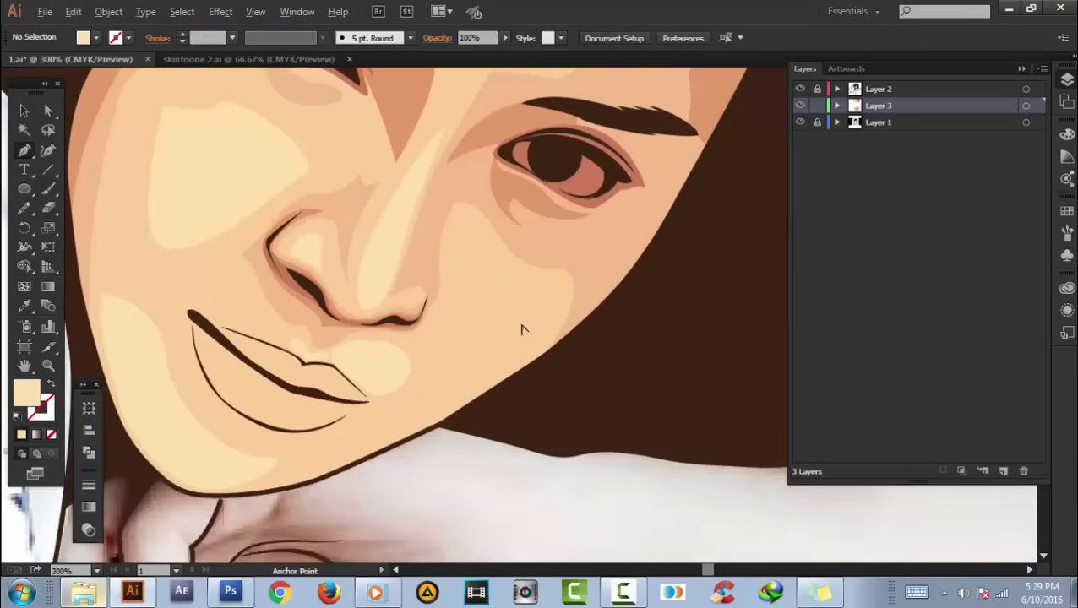
scroll(521, 330, up, 1)
- Draw and close the pale highlight running from the jawline up the lower right cheek
click(358, 490)
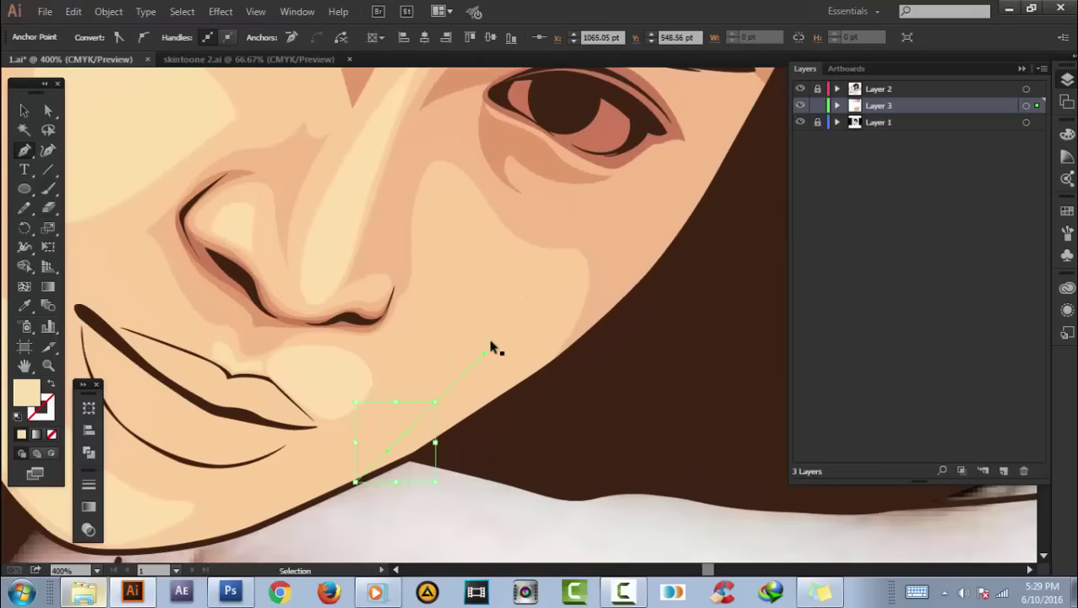
click(490, 253)
click(517, 276)
click(545, 285)
drag(518, 397, 486, 422)
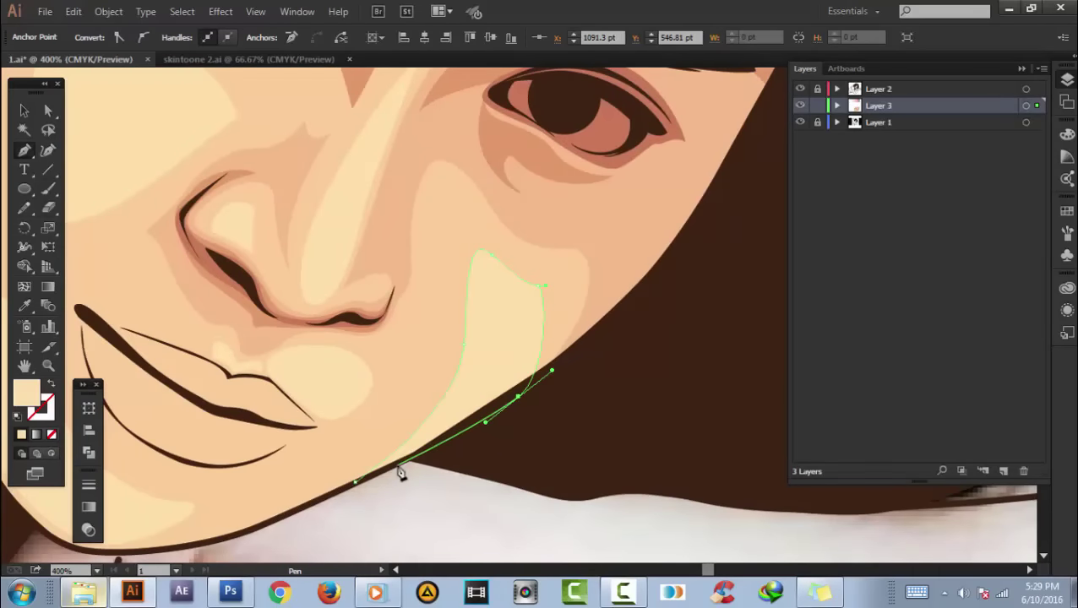
click(357, 490)
key(ctrl+shift+a)
- Start tracing the right eye's white around the iris along the upper lid and corner
scroll(589, 336, down, 3)
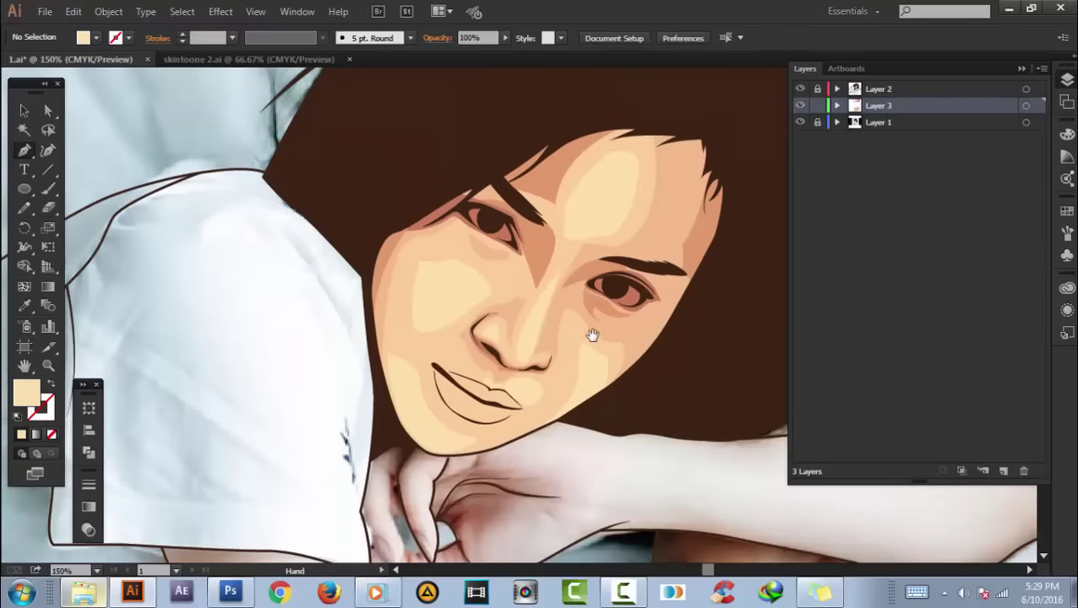
scroll(558, 293, down, 1)
scroll(572, 319, up, 4)
scroll(572, 319, up, 2)
scroll(406, 306, up, 2)
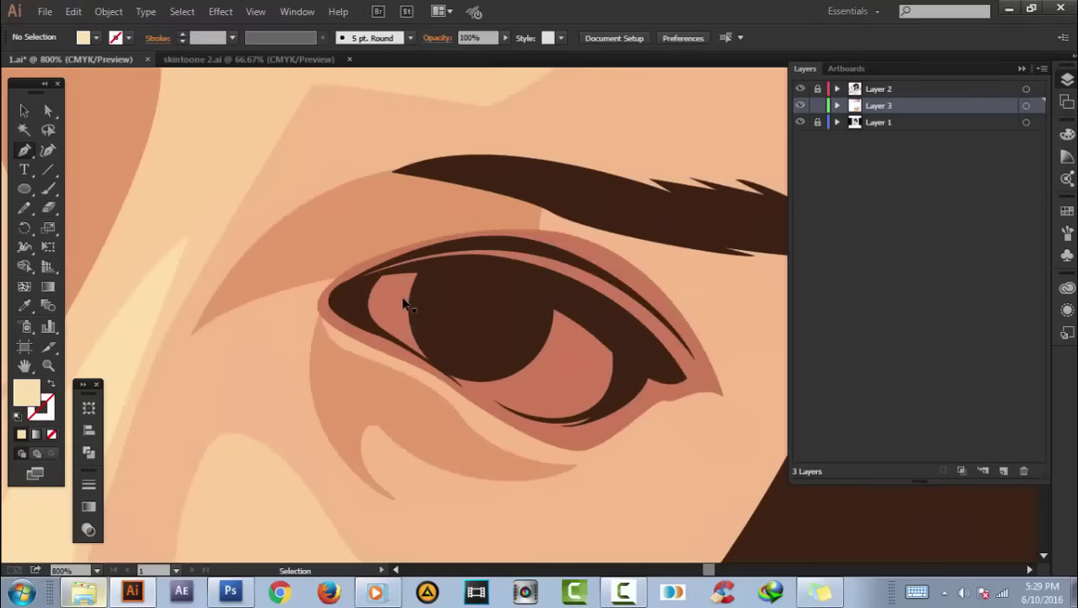
scroll(406, 282, up, 2)
scroll(392, 282, up, 2)
click(315, 290)
drag(457, 240, 556, 230)
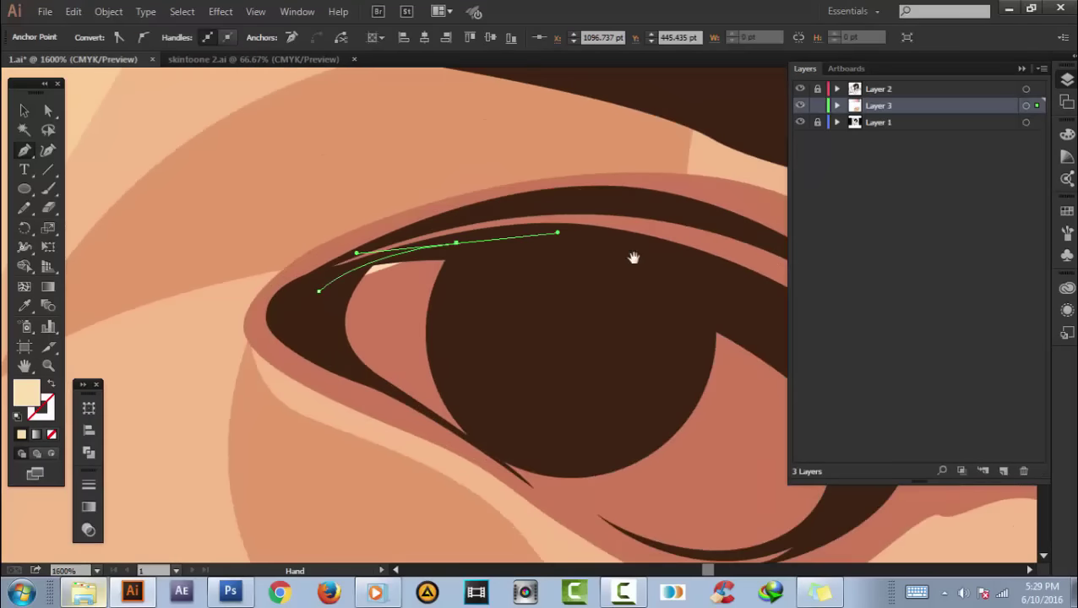
drag(633, 255, 428, 190)
drag(584, 261, 602, 270)
drag(678, 353, 649, 421)
click(570, 491)
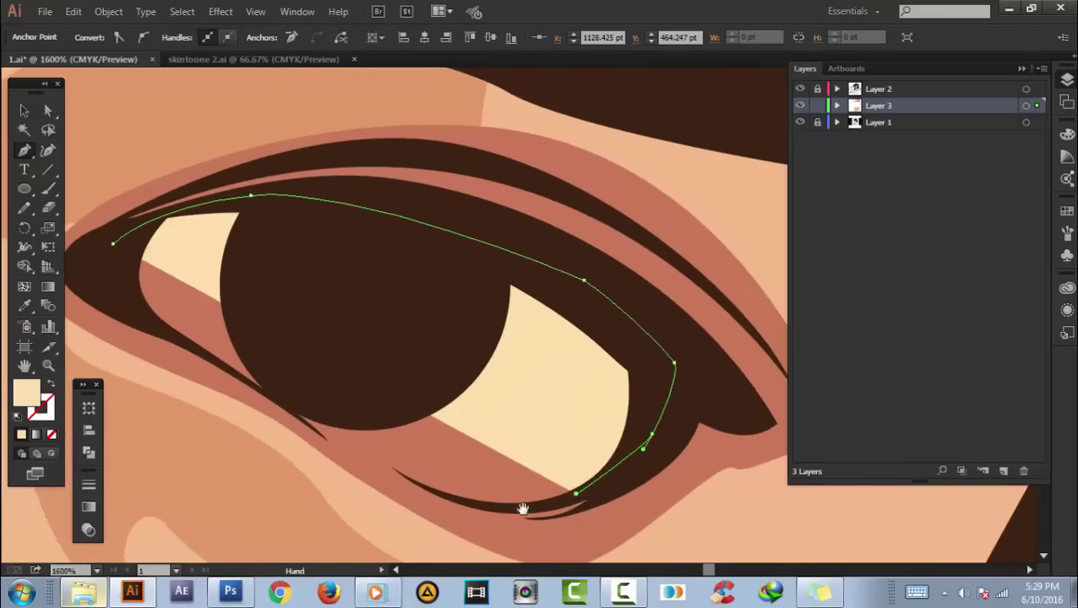
- Continue the eye-white outline along the lower lid and close it
scroll(522, 510, up, 1)
click(510, 302)
scroll(411, 298, up, 1)
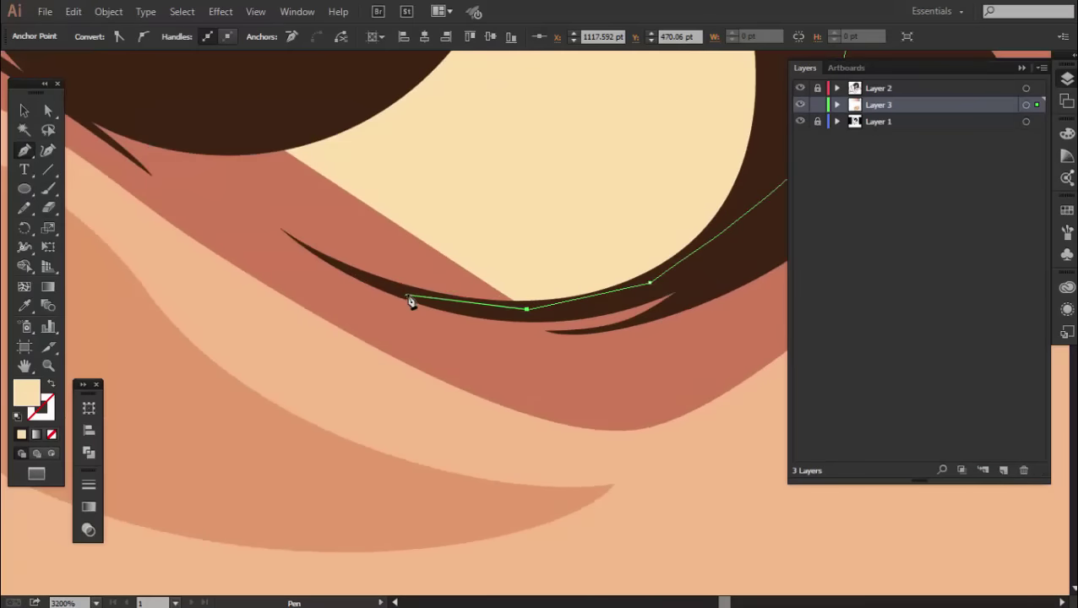
click(324, 255)
scroll(329, 287, up, 2)
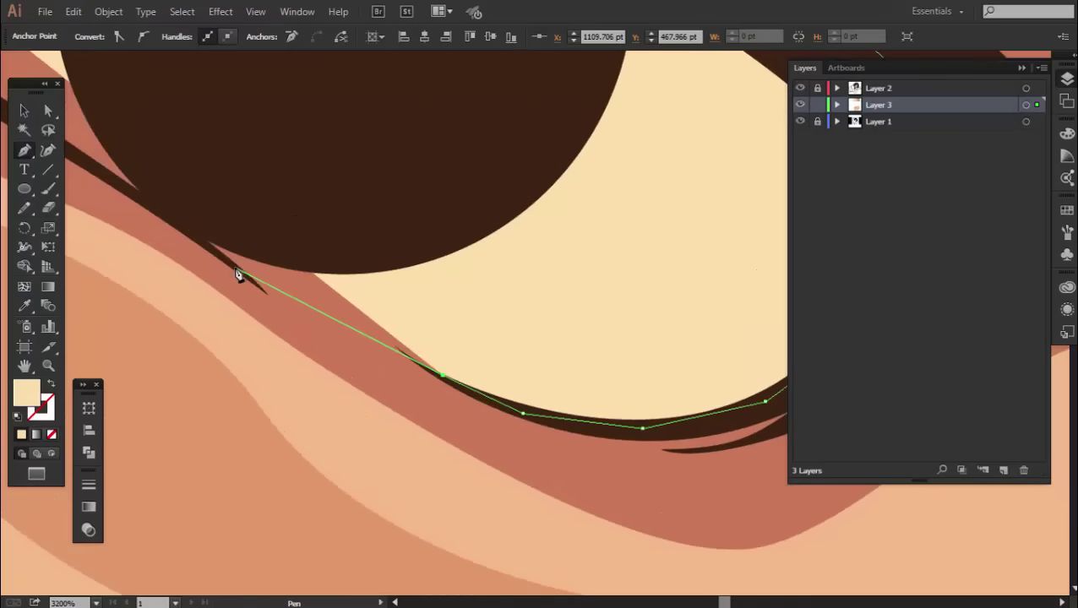
click(218, 247)
drag(222, 250, 478, 410)
click(366, 341)
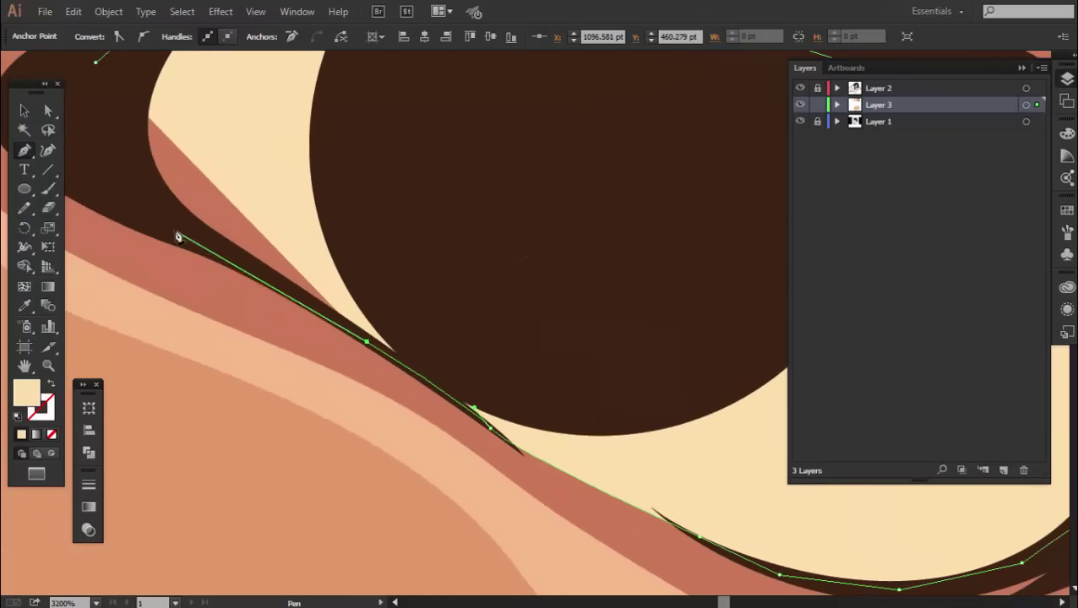
drag(178, 237, 135, 212)
scroll(217, 302, up, 2)
click(195, 233)
- Fill the eye-white shape with light grey #e2e2e2
key(v)
click(322, 238)
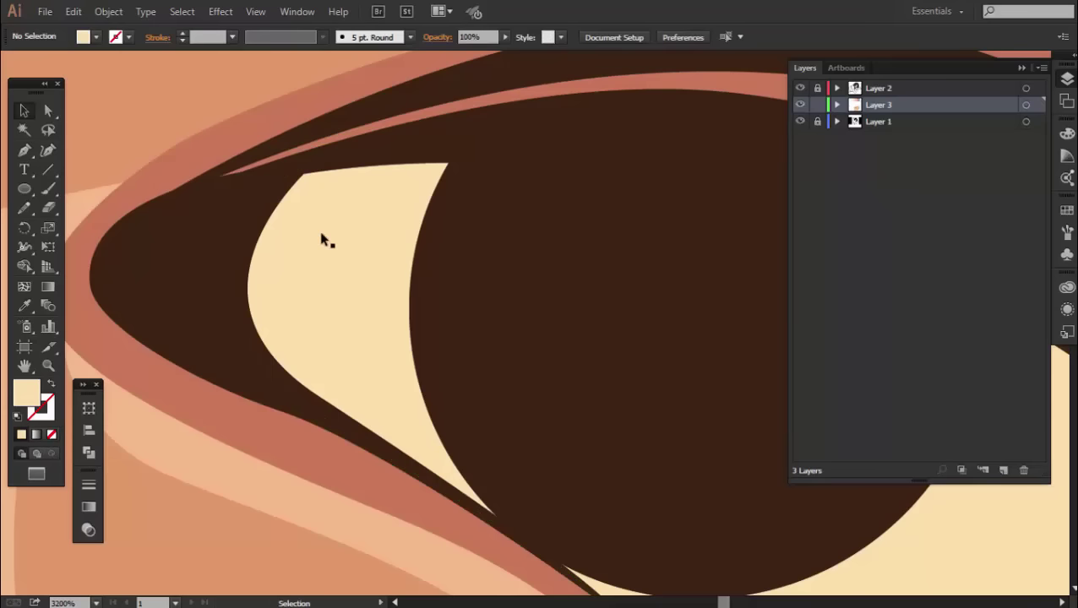
double_click(26, 392)
click(712, 227)
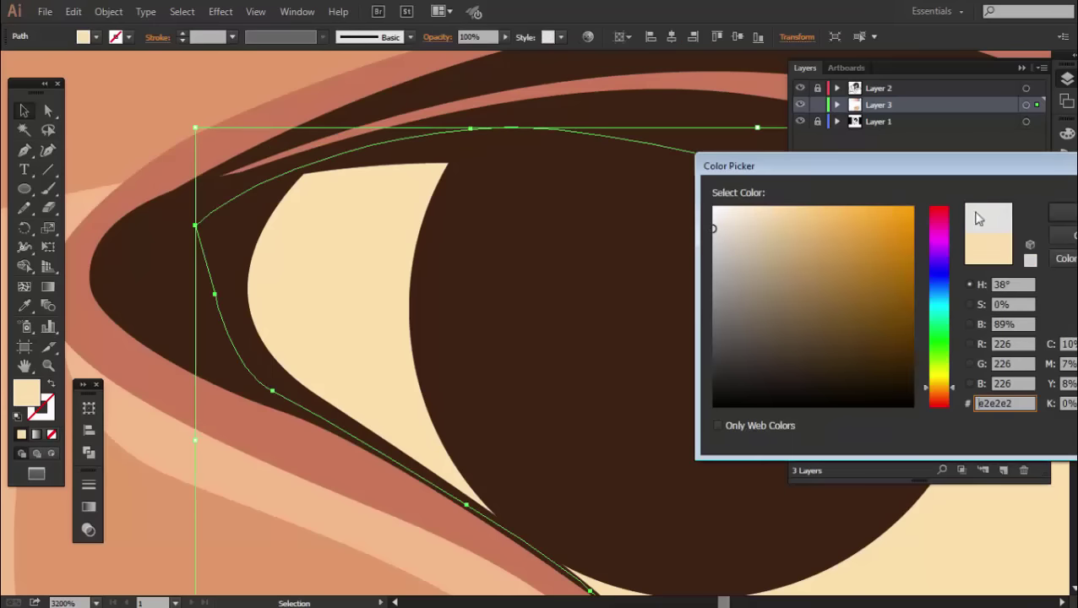
click(1063, 212)
key(ctrl+shift+a)
- Start outlining the upper-left eye's white along the upper lid and down its corner
scroll(457, 355, down, 7)
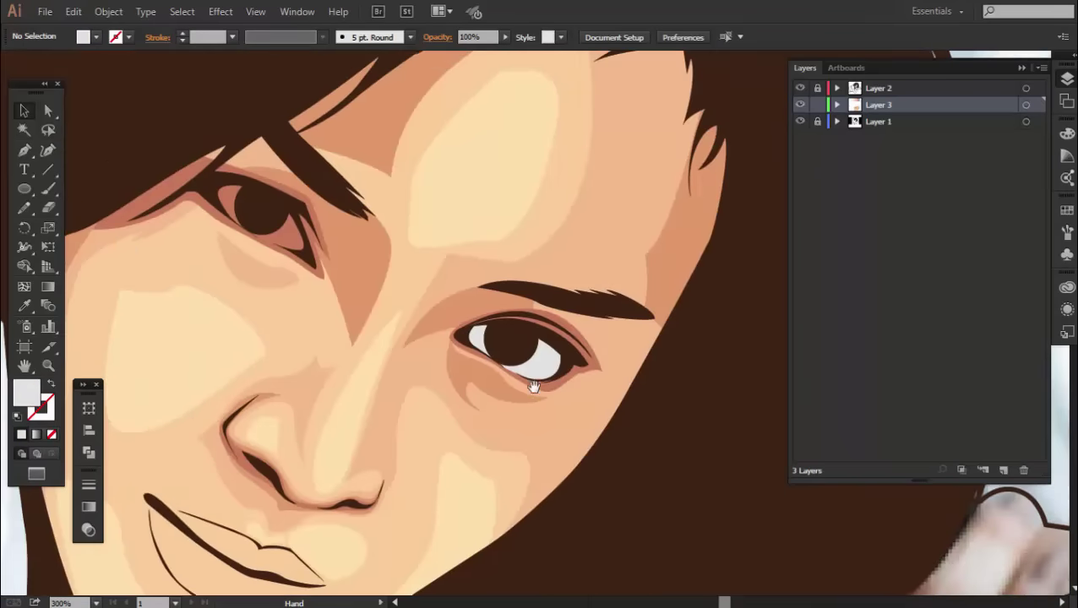
scroll(256, 224, up, 3)
scroll(274, 301, up, 2)
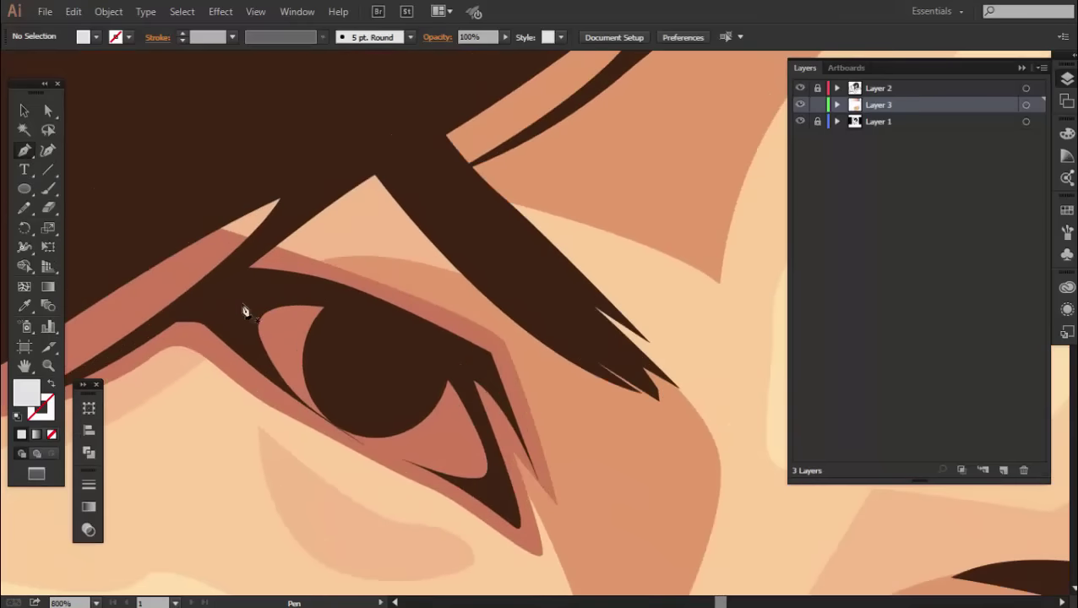
drag(353, 308, 412, 328)
click(458, 367)
click(503, 478)
click(493, 495)
scroll(442, 486, up, 1)
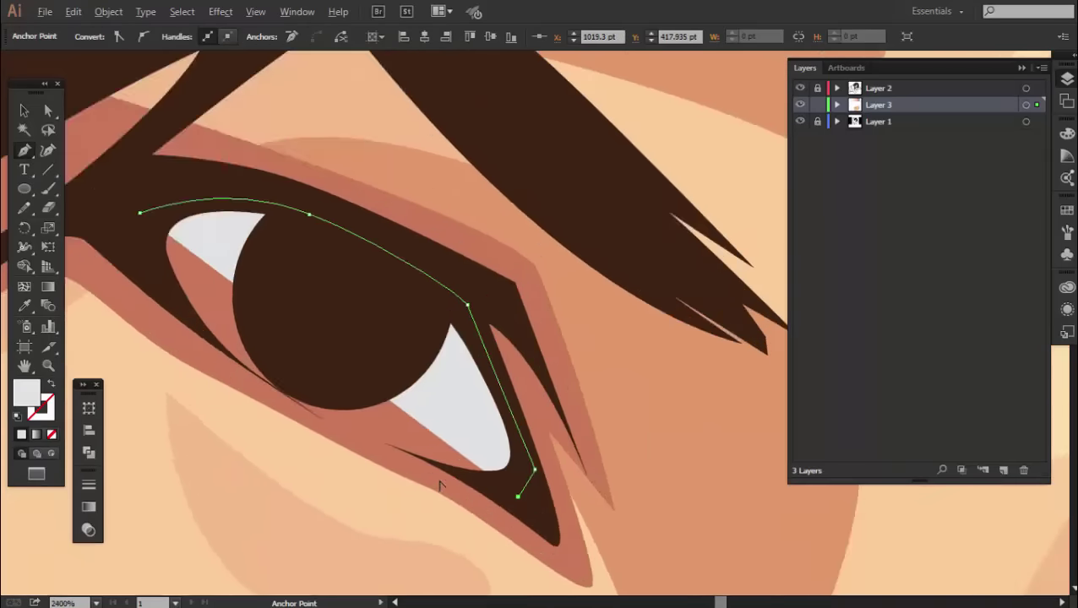
scroll(441, 486, up, 2)
- Complete the eye-white outline along the lower lid and close it
drag(415, 447, 262, 395)
click(359, 423)
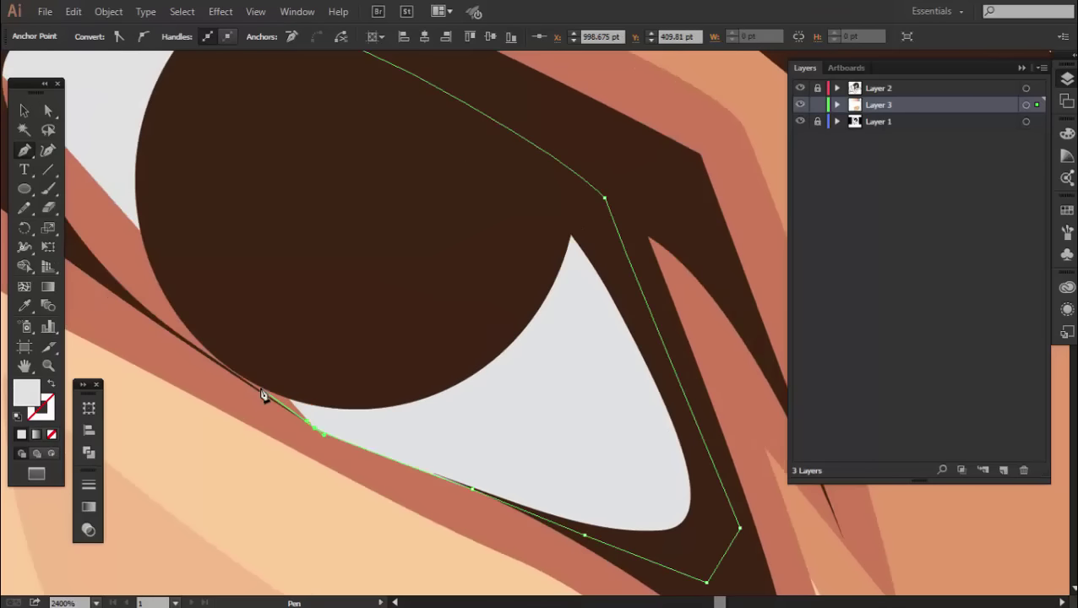
click(127, 304)
drag(127, 305, 397, 451)
click(306, 357)
click(273, 183)
key(ctrl+shift+a)
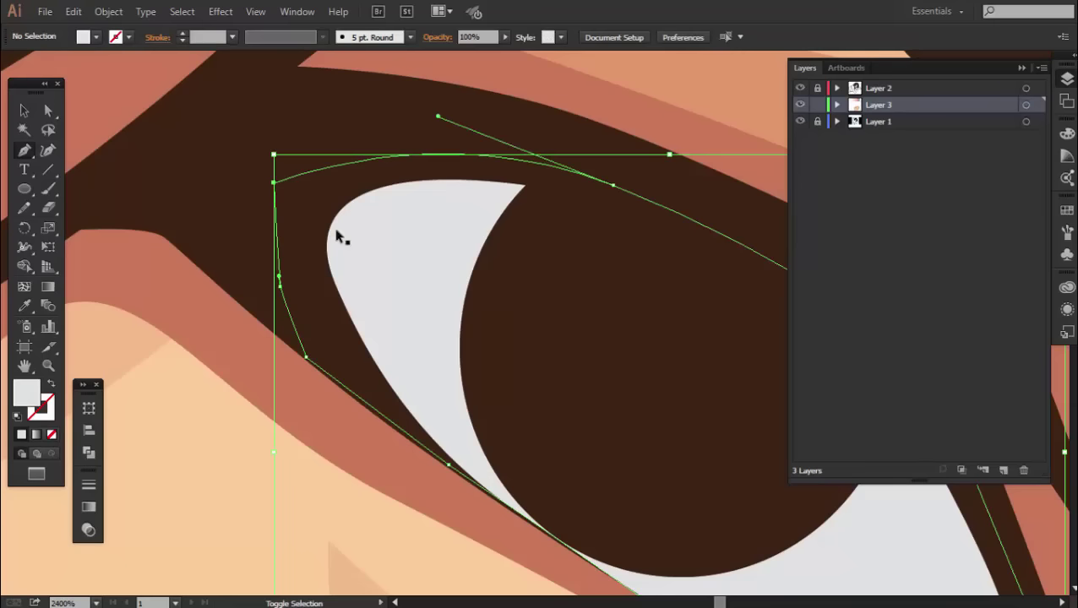
- Trace a shadow shape over the top of the eye white, checking against the reference photo
key(ctrl+minus)
click(798, 105)
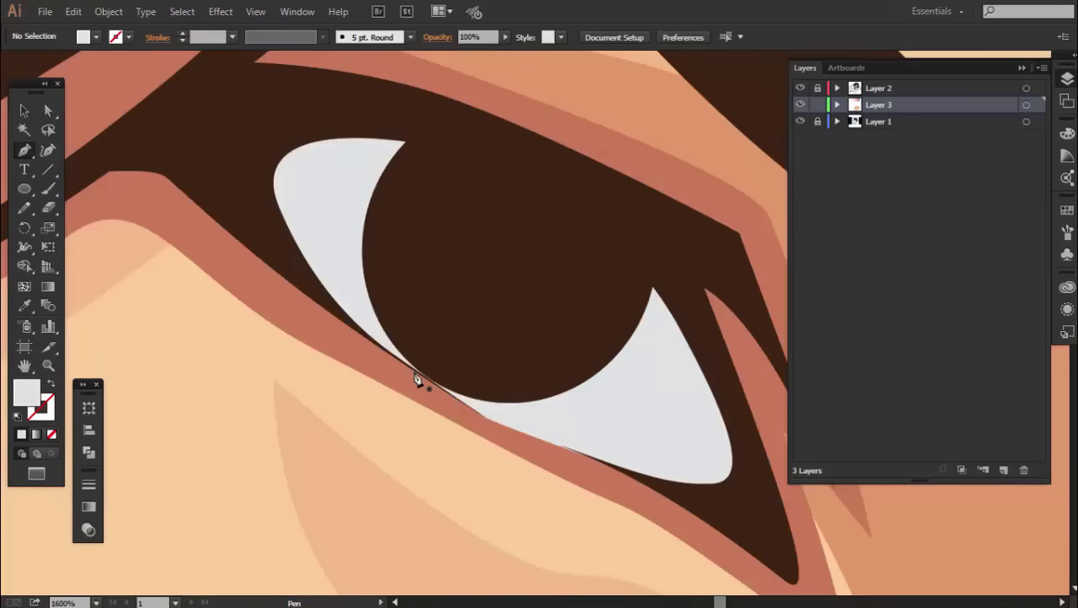
click(425, 384)
drag(546, 313, 630, 313)
drag(717, 490, 707, 553)
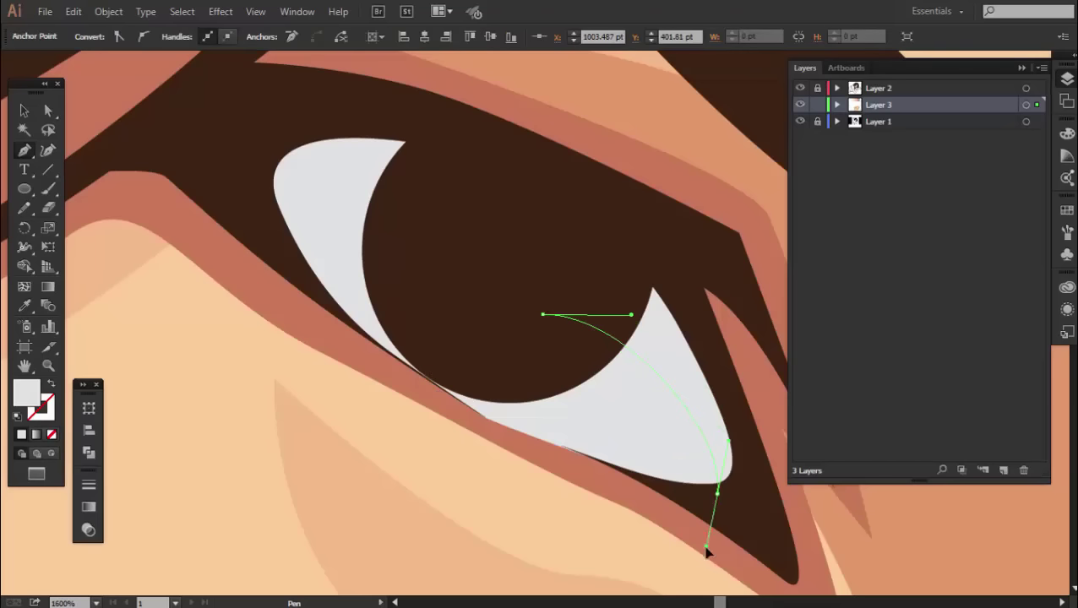
drag(732, 413, 708, 355)
click(639, 233)
click(247, 103)
click(224, 173)
scroll(355, 350, up, 2)
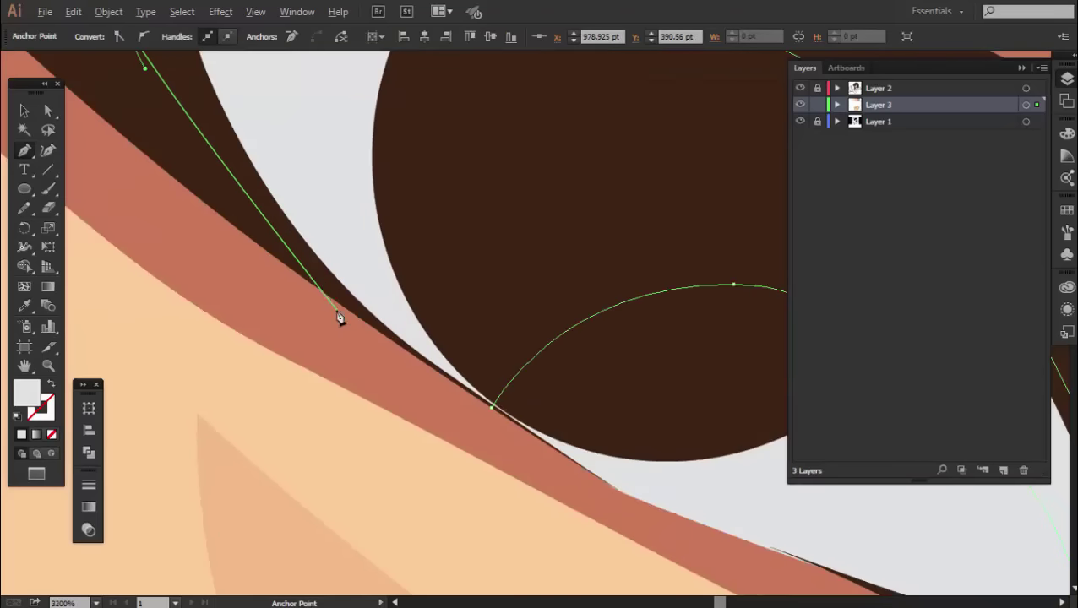
click(325, 287)
click(485, 404)
- Fill the shadow shape with a darker grey
scroll(427, 380, down, 2)
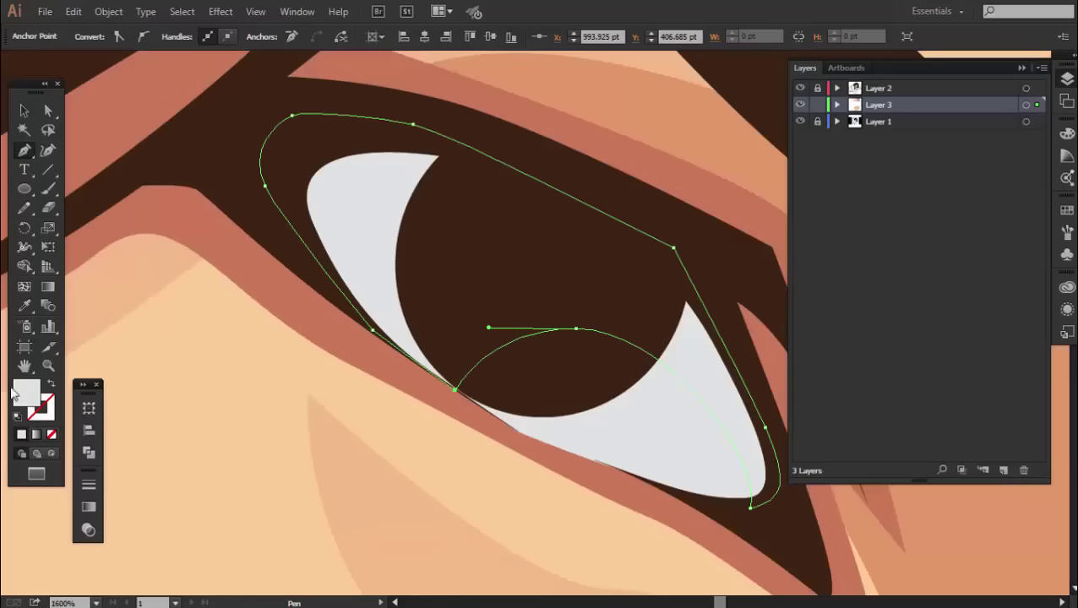
double_click(25, 393)
click(712, 269)
click(1061, 212)
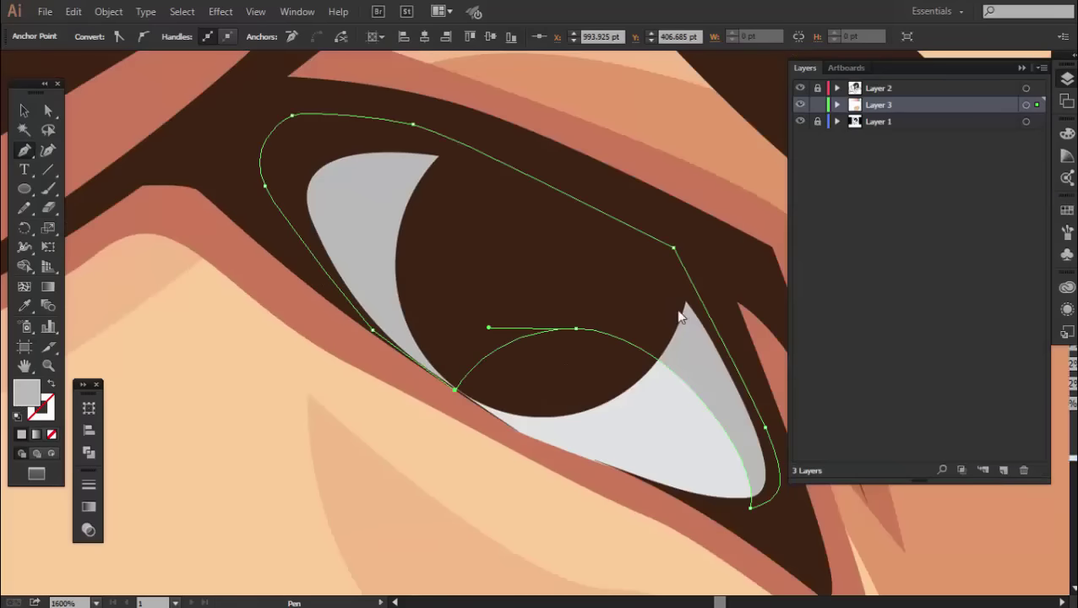
key(ctrl+shift+a)
scroll(385, 345, down, 3)
drag(386, 345, 101, 207)
- Trace a closed darker grey shadow shape along the right eye's upper eyelid, then deselect
scroll(473, 376, up, 3)
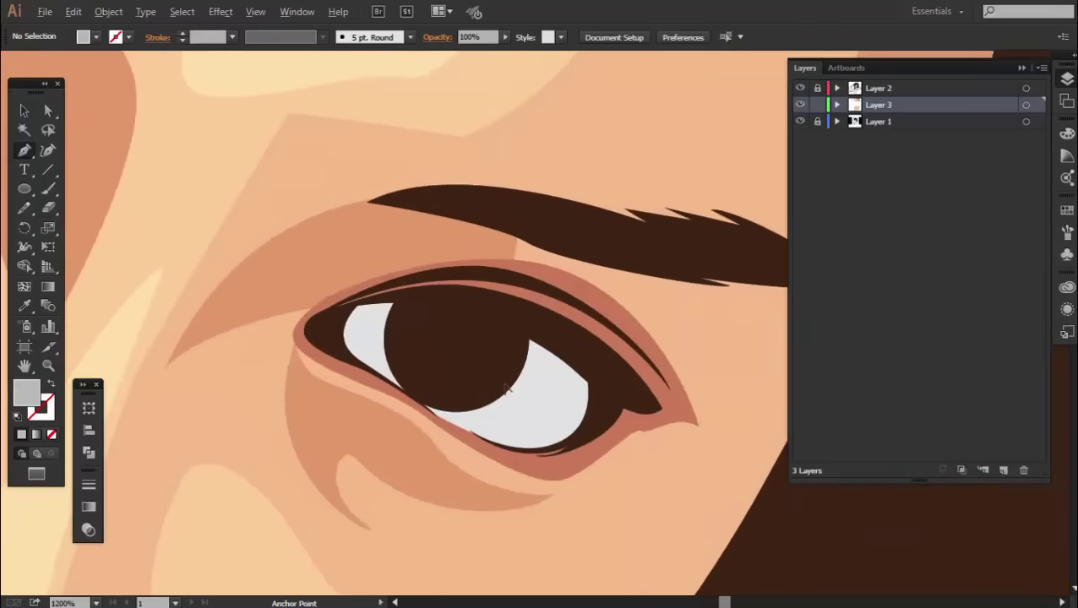
click(472, 376)
click(635, 394)
click(596, 329)
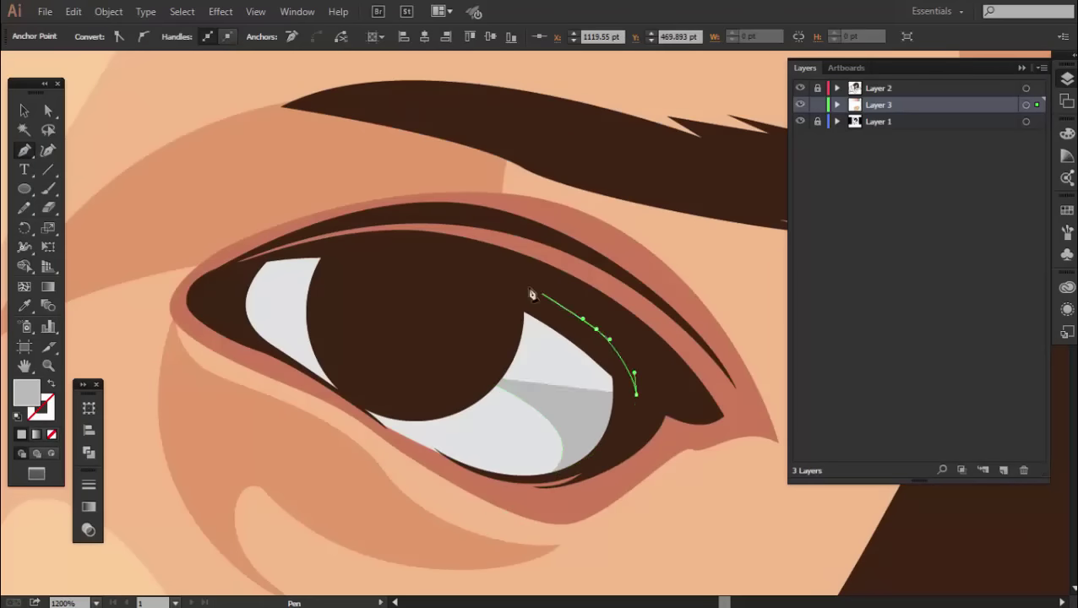
click(475, 274)
click(318, 250)
click(221, 281)
click(253, 340)
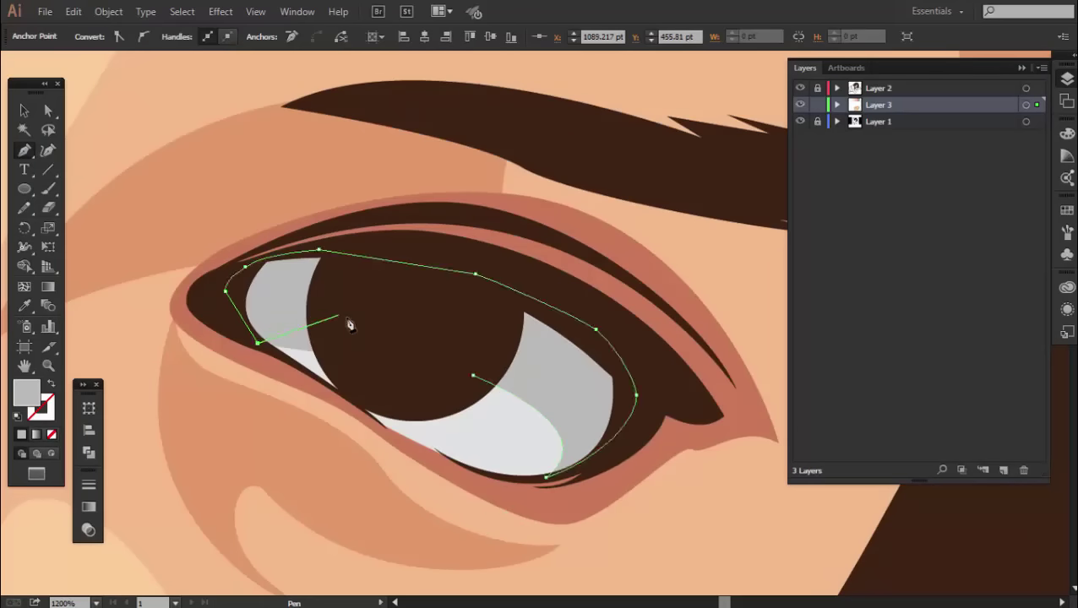
click(473, 375)
key(ctrl+shift+a)
- Scroll the view out and back in to inspect the shaded right eye
scroll(422, 380, down, 3)
scroll(421, 380, down, 2)
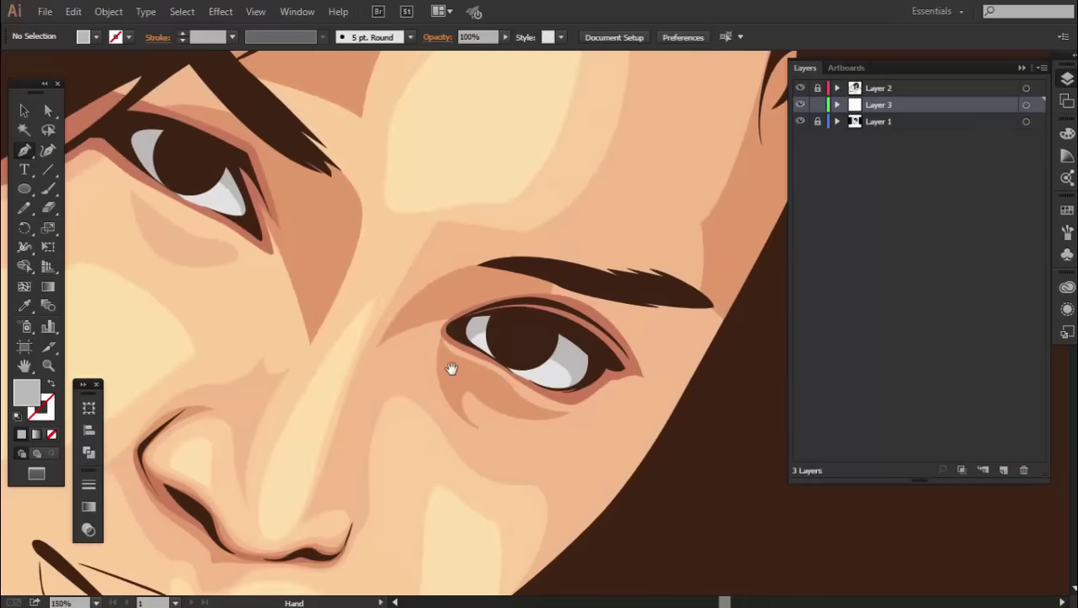
scroll(450, 369, down, 3)
scroll(531, 330, down, 1)
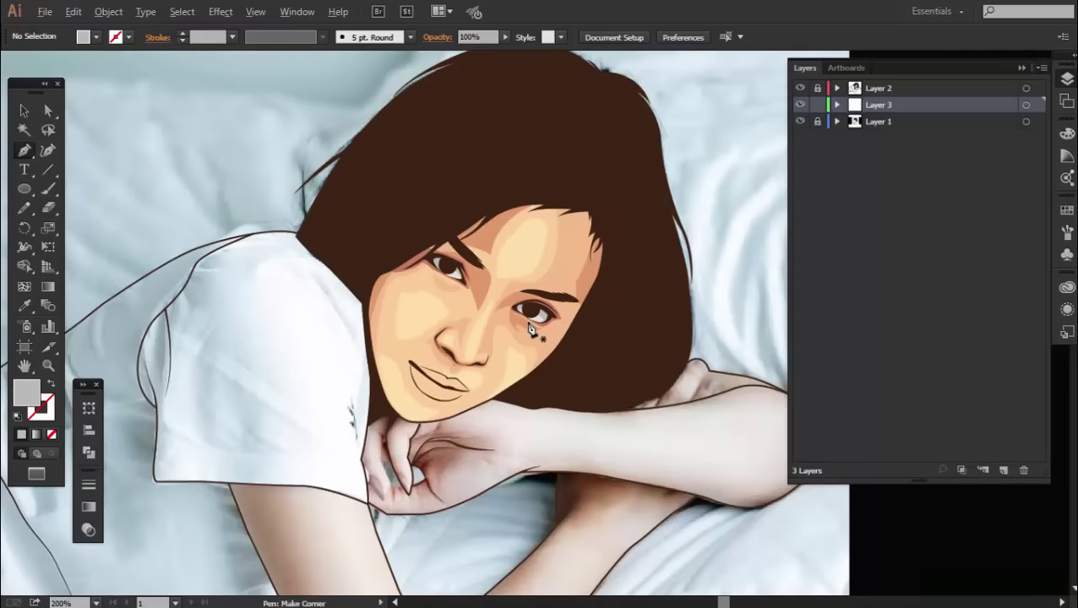
scroll(531, 329, up, 1)
scroll(512, 344, up, 1)
scroll(452, 329, up, 1)
scroll(435, 358, up, 1)
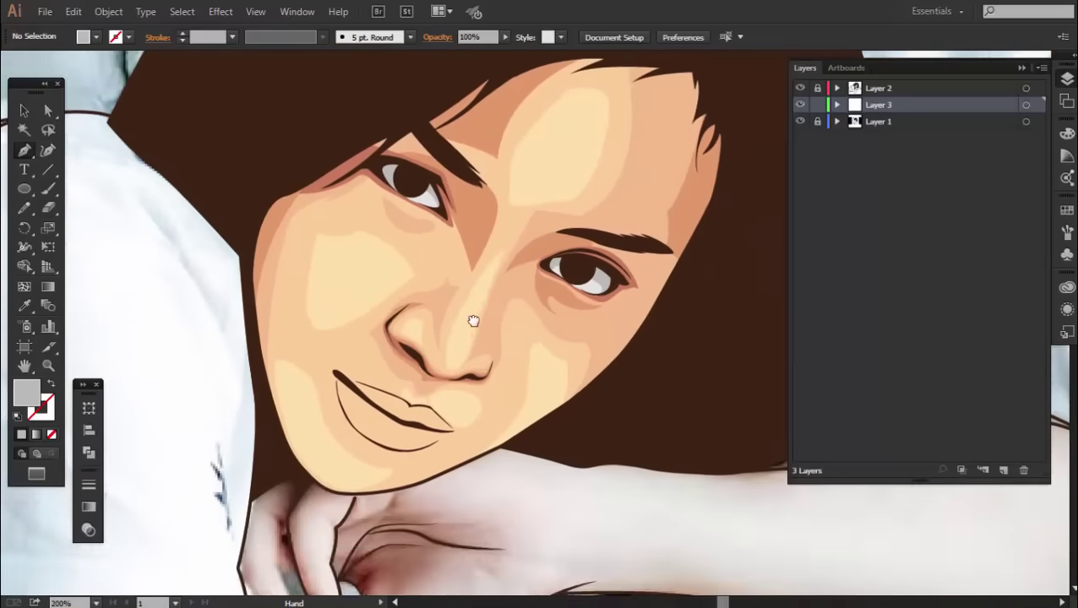
scroll(473, 321, up, 1)
scroll(501, 349, up, 1)
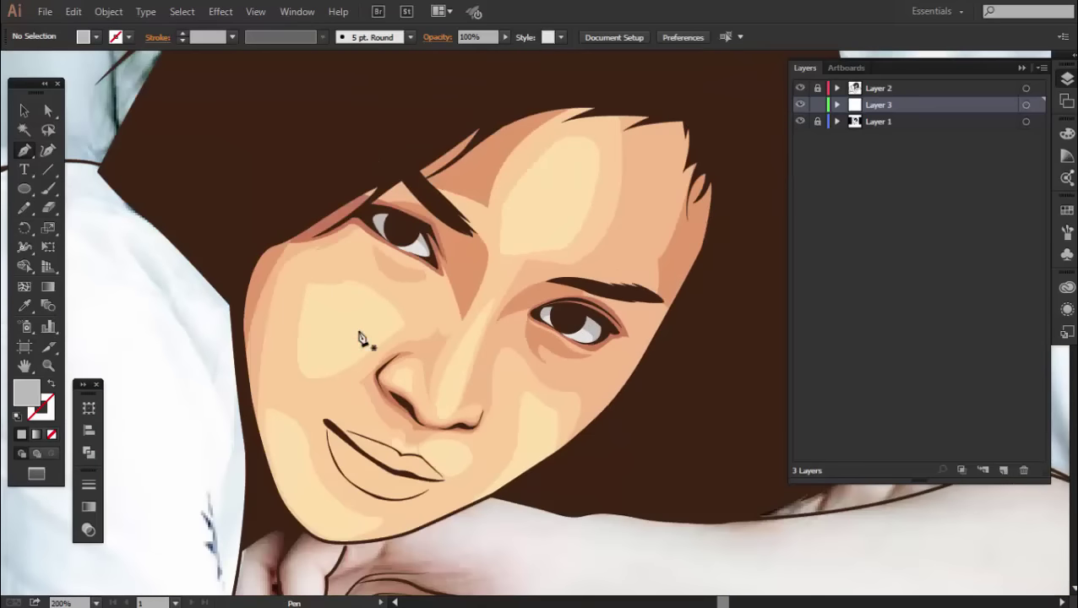
- Select the cheek highlight shape, then zoom out to see the whole portrait
key(v)
click(353, 328)
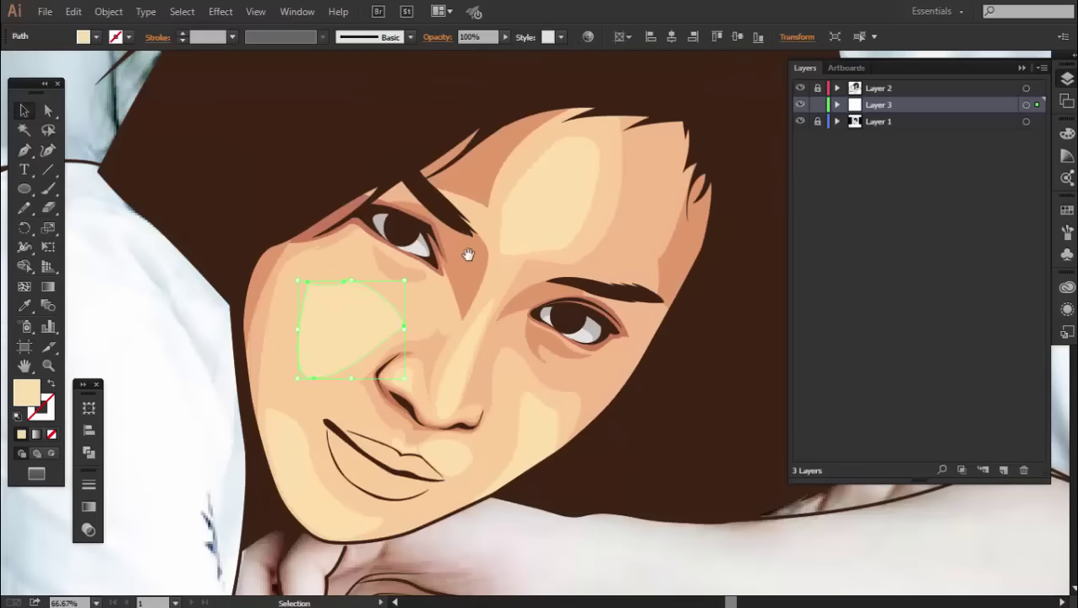
key(ctrl+minus)
key(ctrl+shift+a)
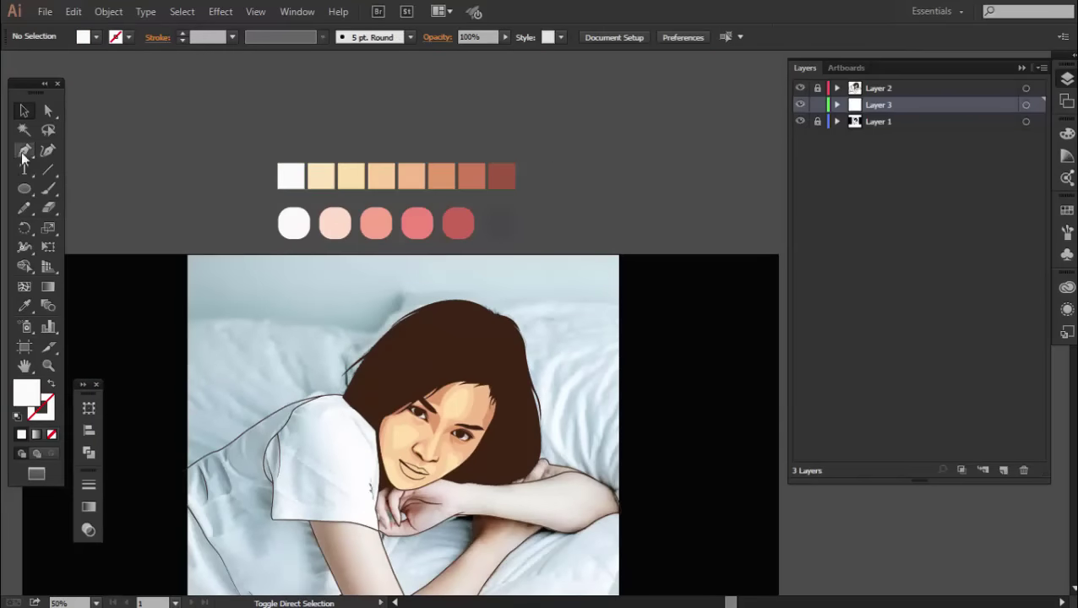
- With the Pen tool, draw a closed white highlight on the nose tip
click(25, 151)
scroll(456, 460, up, 4)
scroll(450, 465, up, 1)
scroll(445, 432, up, 1)
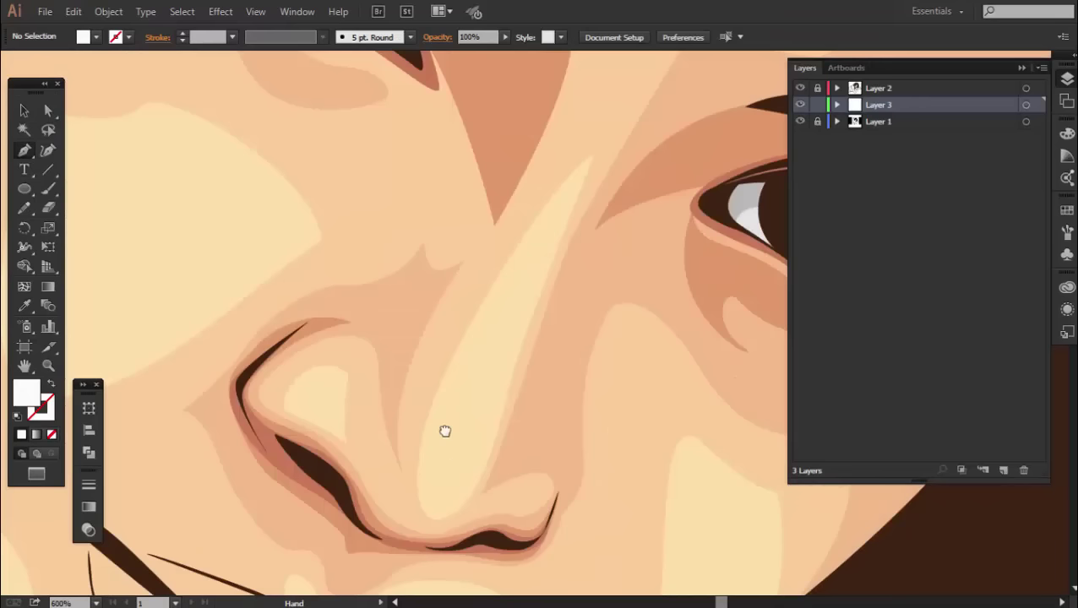
drag(445, 432, 428, 389)
click(422, 481)
drag(410, 447, 414, 457)
click(481, 370)
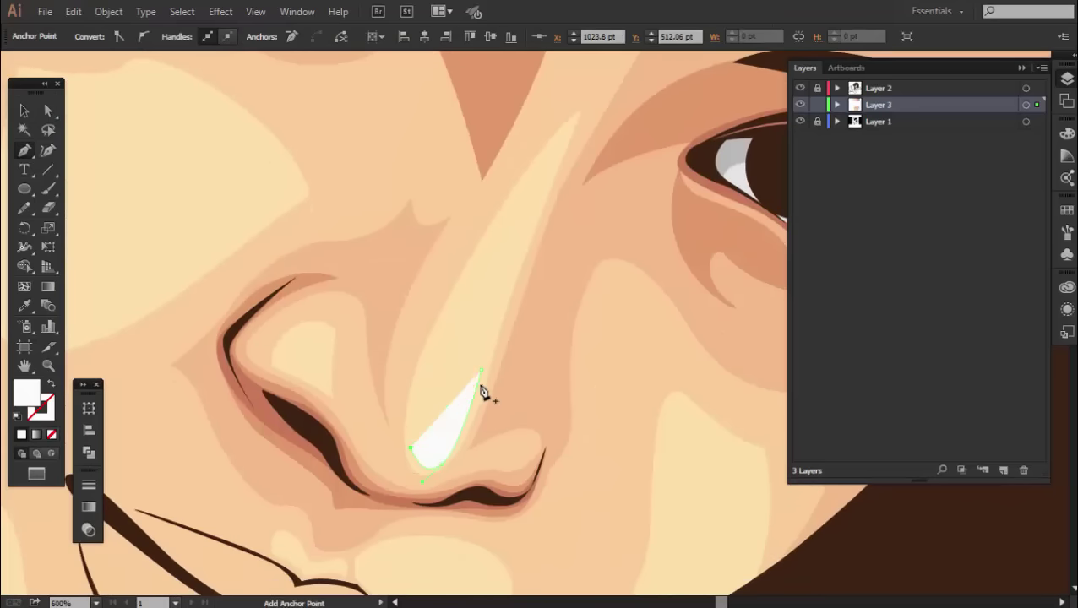
ctrl+click(312, 353)
- Draw small white highlights on the nostril and along the left cheek
click(308, 334)
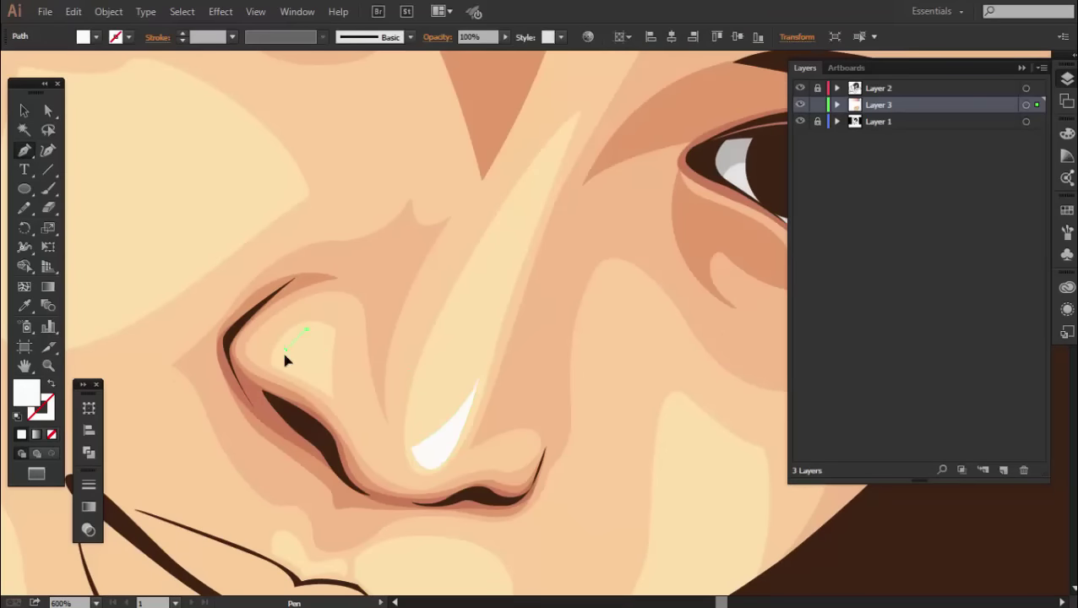
click(285, 360)
click(309, 338)
scroll(360, 375, down, 1)
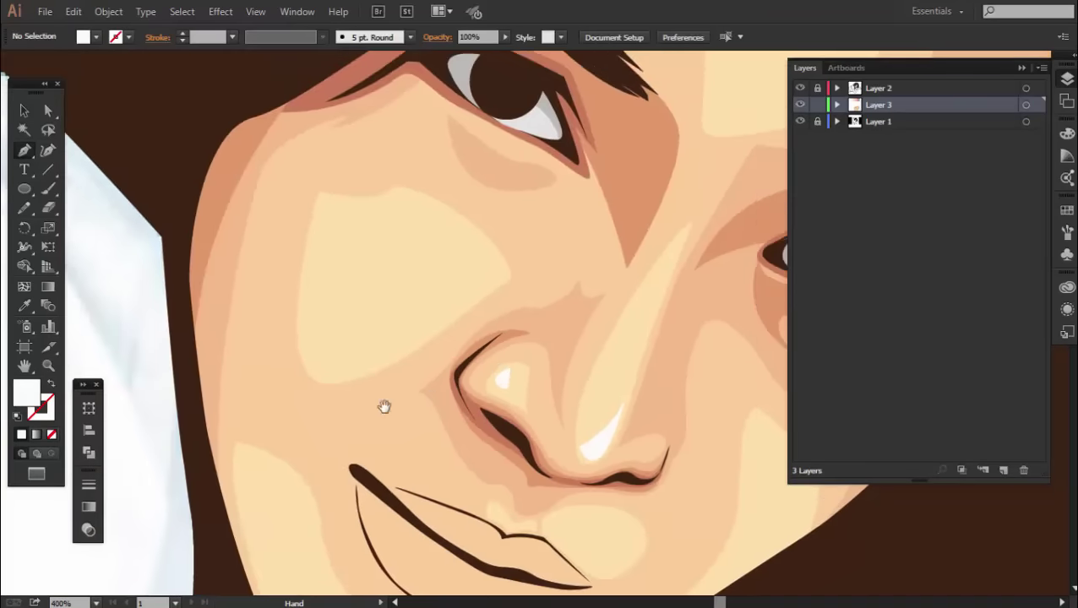
scroll(385, 409, down, 3)
click(272, 299)
drag(300, 446, 308, 471)
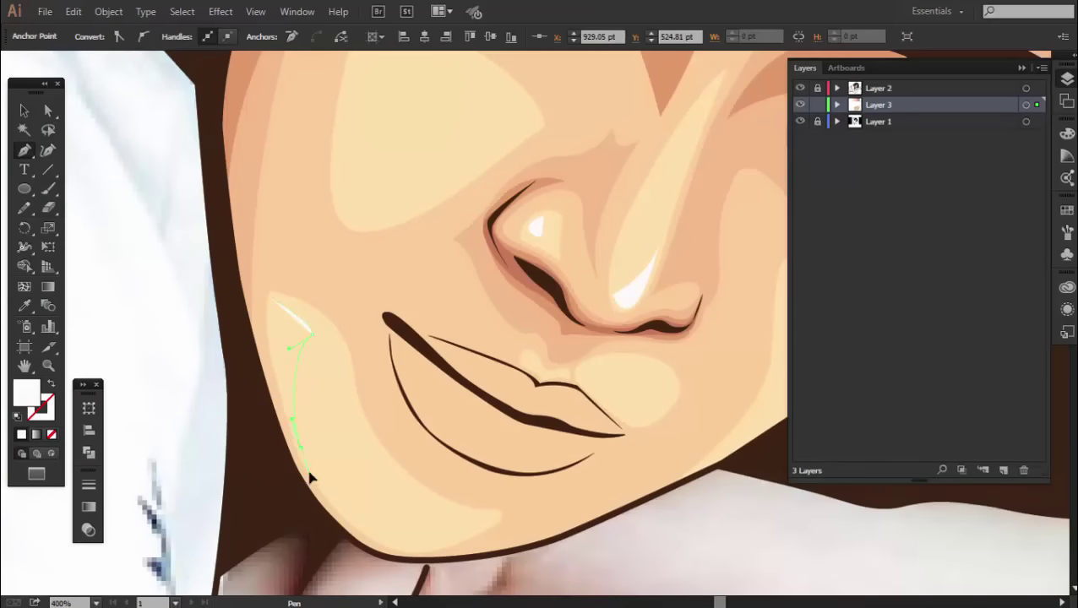
click(272, 301)
ctrl+click(280, 272)
- Draw a curved white highlight on the cheek beside the nose
alt+scroll(386, 349, down, 3)
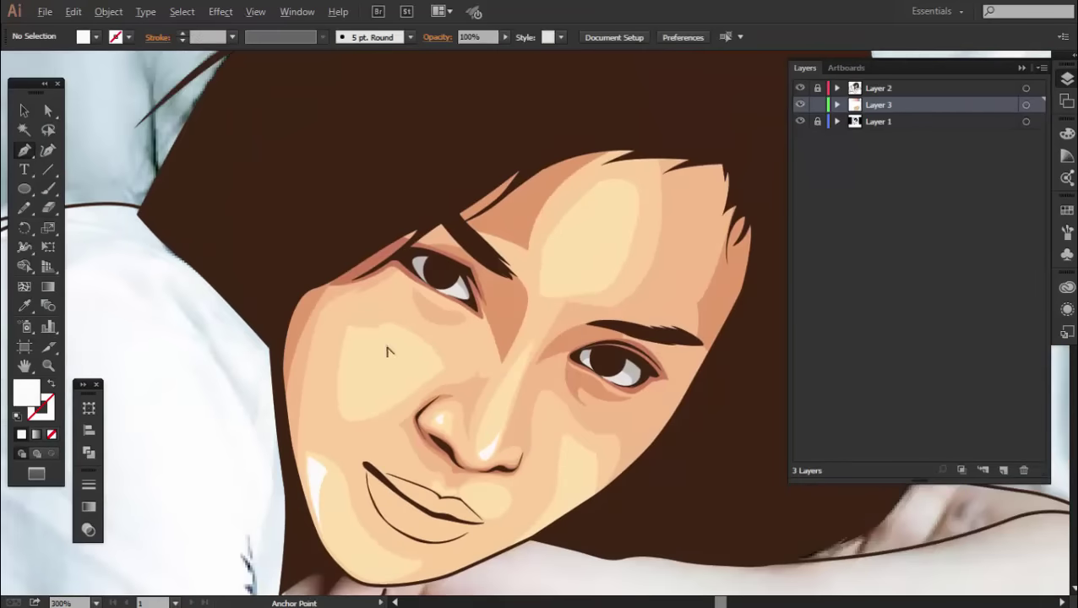
alt+scroll(309, 453, up, 3)
drag(466, 372, 465, 417)
key(ctrl+z)
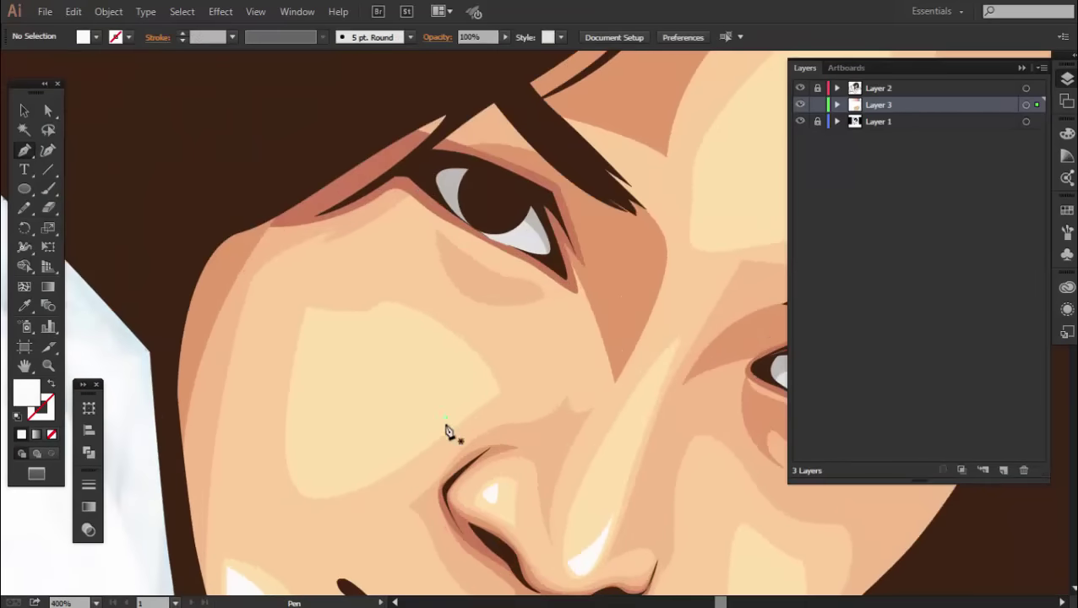
drag(380, 461, 435, 425)
click(446, 420)
ctrl+click(601, 361)
- Draw a sliver white highlight on the forehead
alt+scroll(602, 361, down, 3)
alt+scroll(488, 380, up, 3)
click(493, 355)
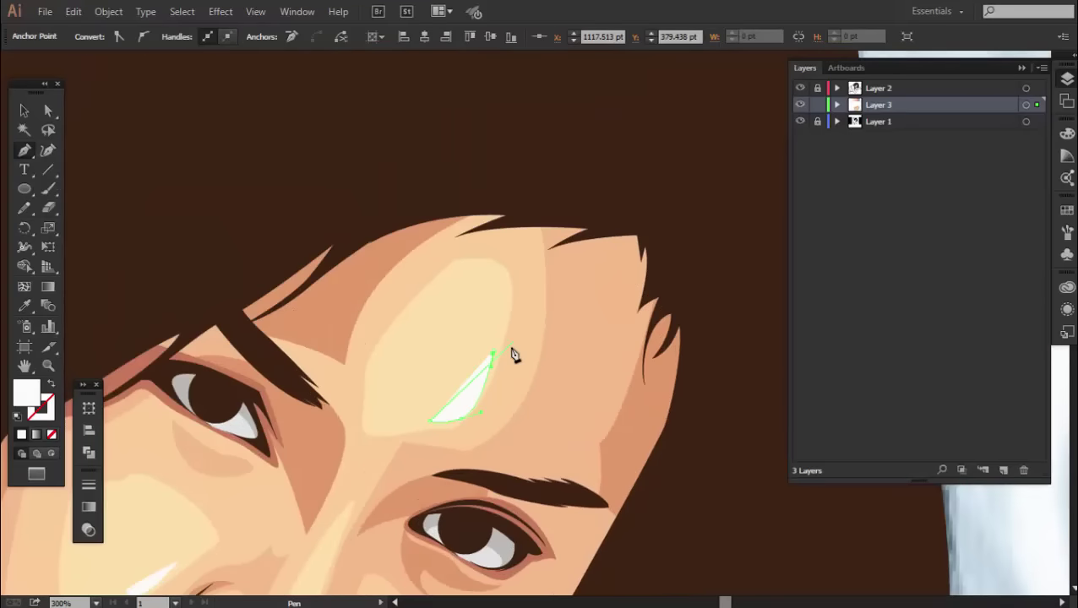
ctrl+click(486, 404)
- Shift-select the nose, cheek and upper nose highlights together
alt+scroll(485, 404, down, 2)
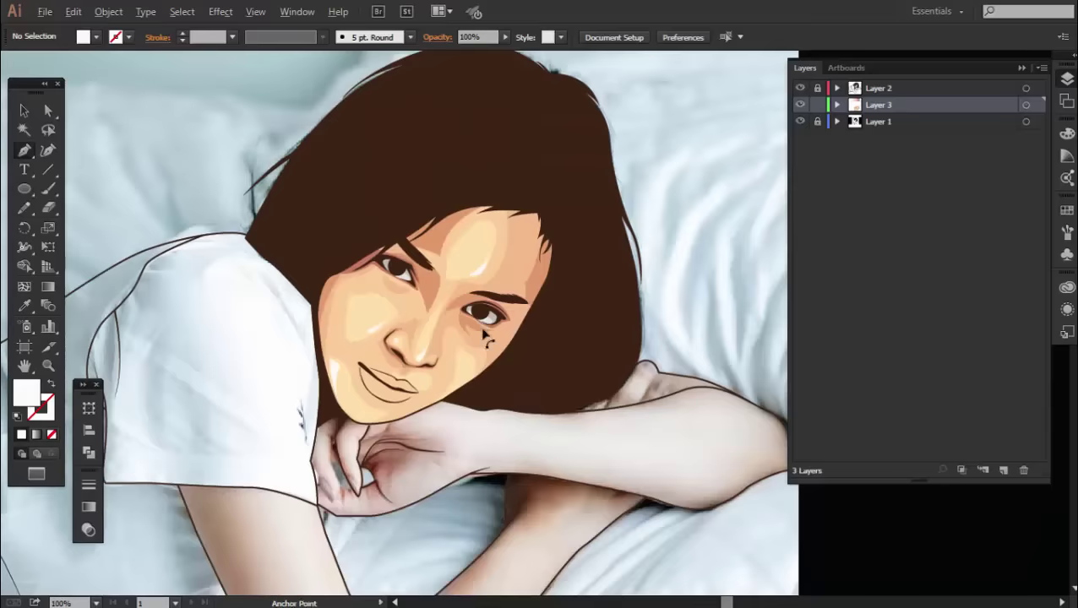
alt+scroll(474, 355, down, 1)
alt+scroll(474, 333, up, 2)
alt+scroll(474, 333, up, 1)
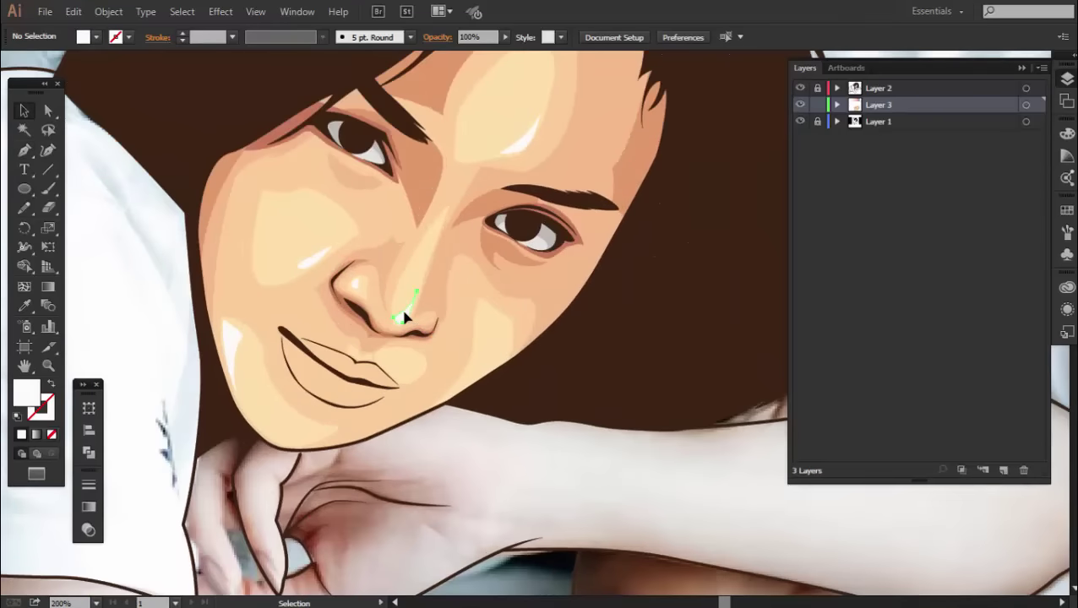
click(406, 317)
shift+click(232, 342)
shift+click(308, 260)
- Add the forehead highlight to the selection and recolour the highlights with sampled pale peach
shift+click(524, 148)
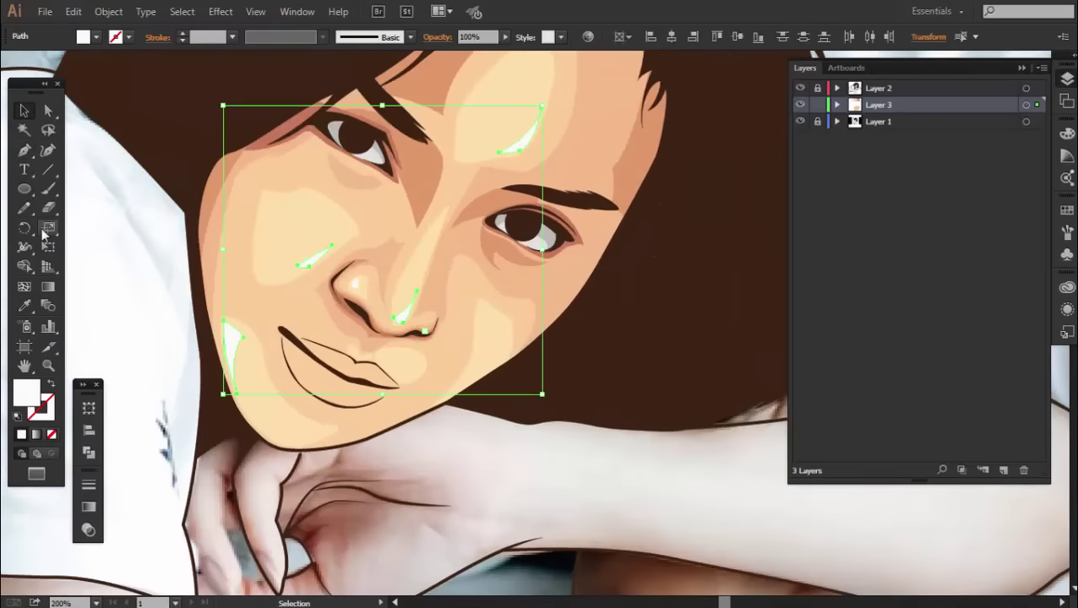
click(25, 308)
alt+scroll(338, 254, down, 3)
alt+scroll(274, 127, down, 1)
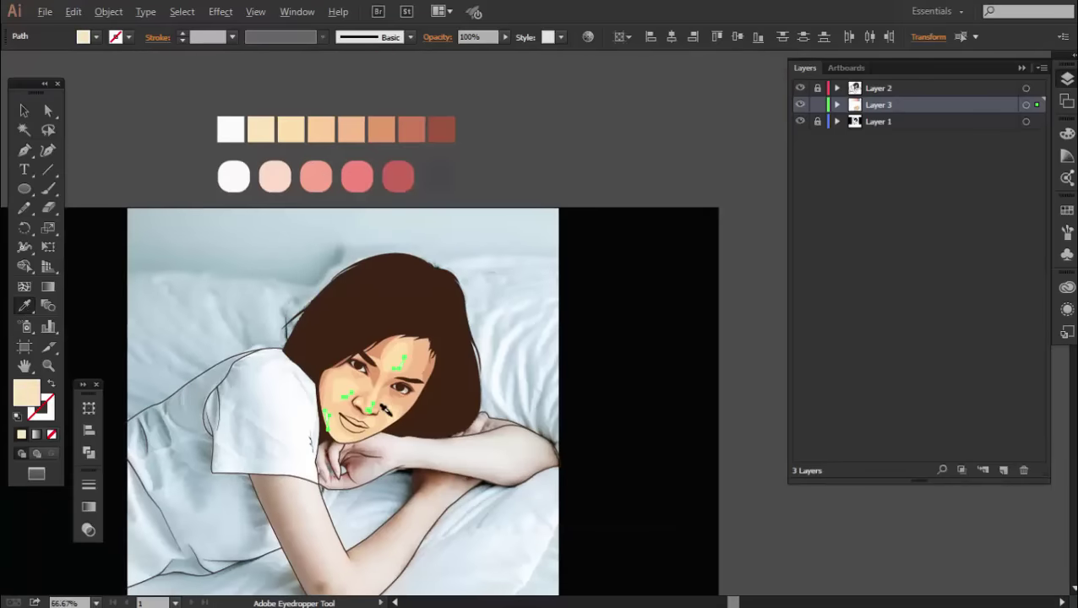
alt+scroll(384, 410, up, 3)
key(ctrl+shift+a)
key(v)
alt+scroll(313, 422, up, 1)
alt+scroll(304, 405, up, 1)
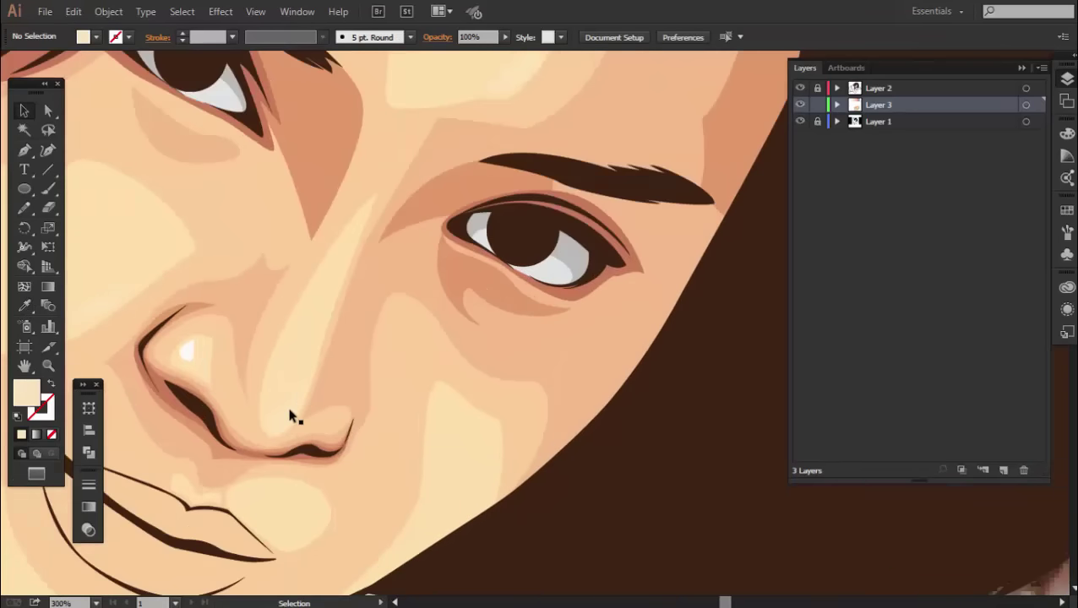
alt+scroll(270, 431, down, 1)
- Recolour the remaining white nose highlight with the sampled peach tone
click(212, 361)
click(26, 308)
click(288, 412)
key(ctrl+shift+a)
key(v)
alt+scroll(339, 428, down, 1)
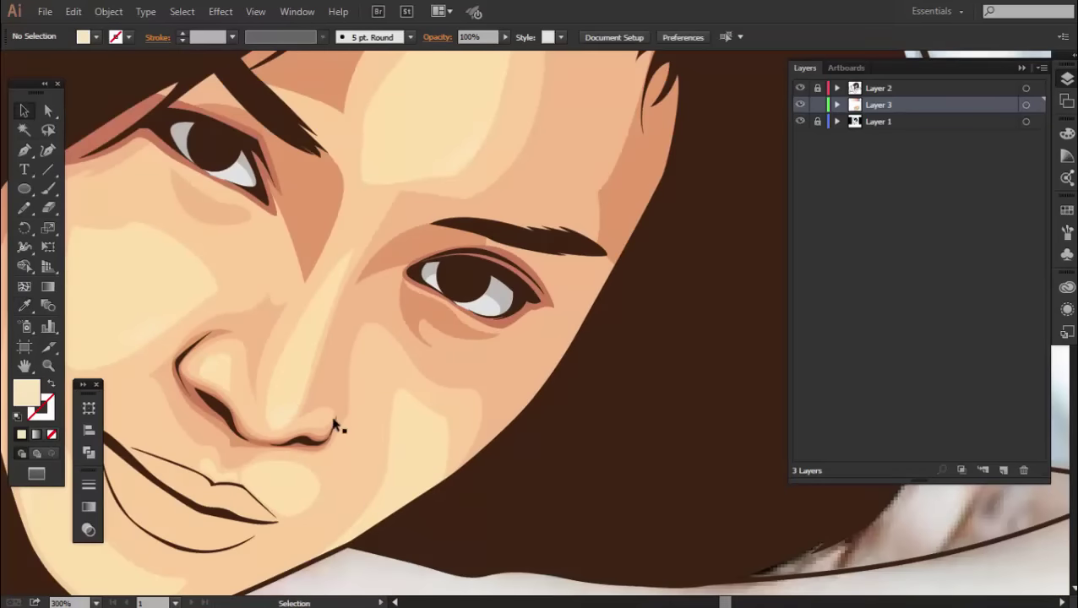
alt+scroll(414, 393, down, 2)
alt+scroll(368, 426, up, 2)
alt+scroll(463, 332, down, 1)
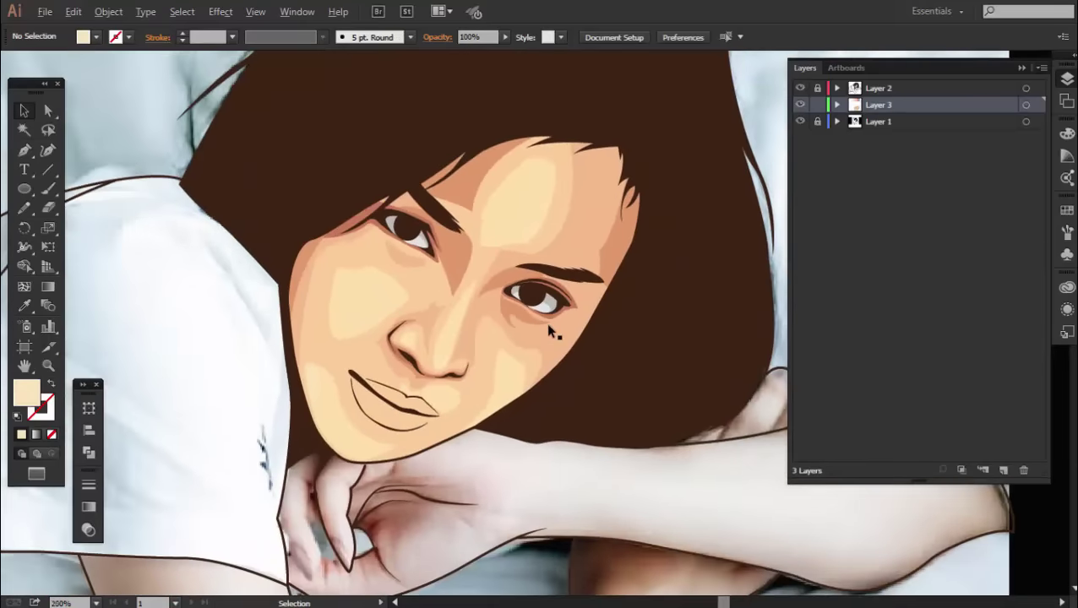
alt+scroll(546, 323, down, 1)
- Hide the reference photo layer to check the blended highlights
click(800, 121)
alt+scroll(624, 264, down, 1)
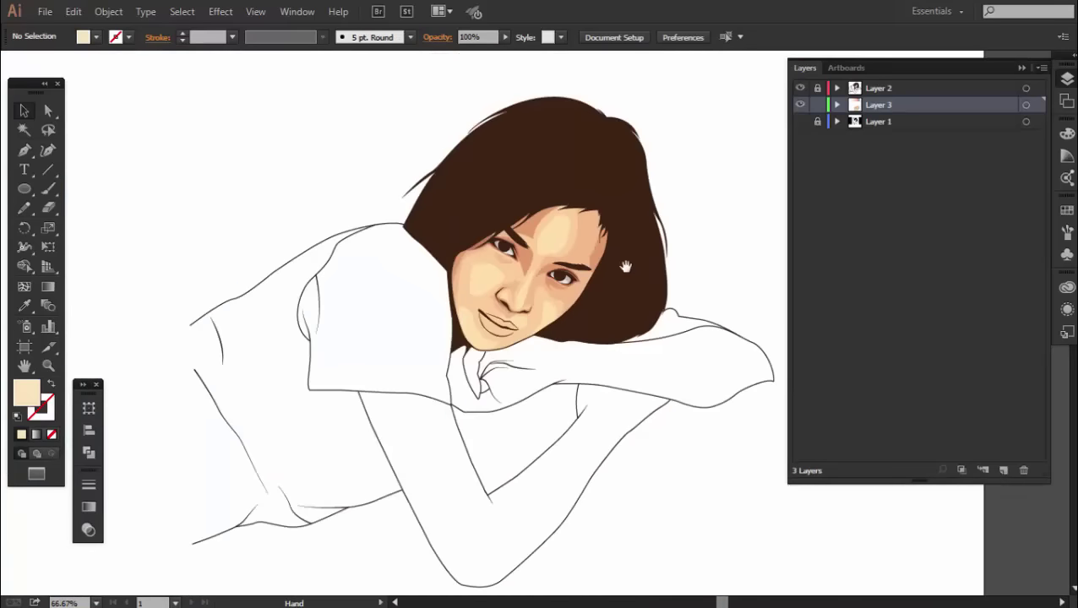
alt+scroll(555, 282, up, 2)
alt+scroll(763, 192, up, 1)
- Toggle the reference photo on and off, then show the traced layer as outlines
click(800, 121)
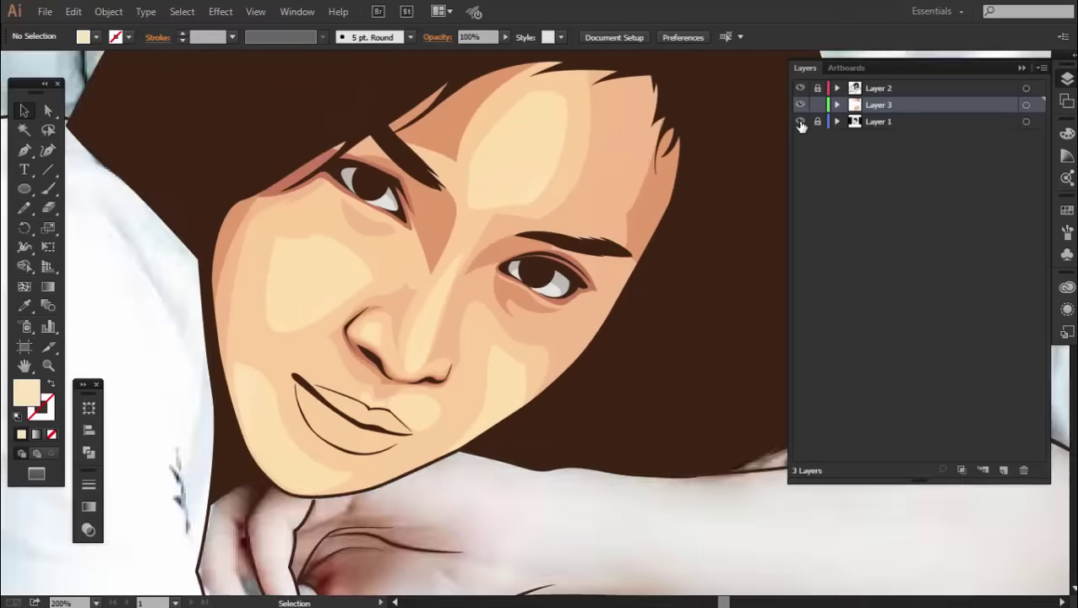
alt+scroll(504, 405, down, 3)
alt+scroll(459, 422, up, 4)
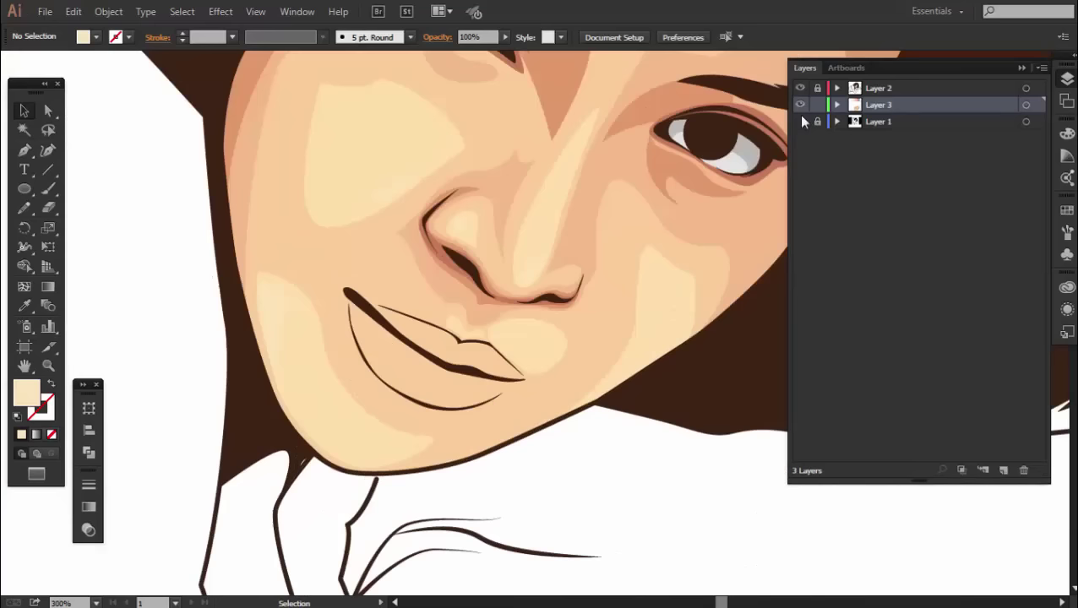
click(799, 122)
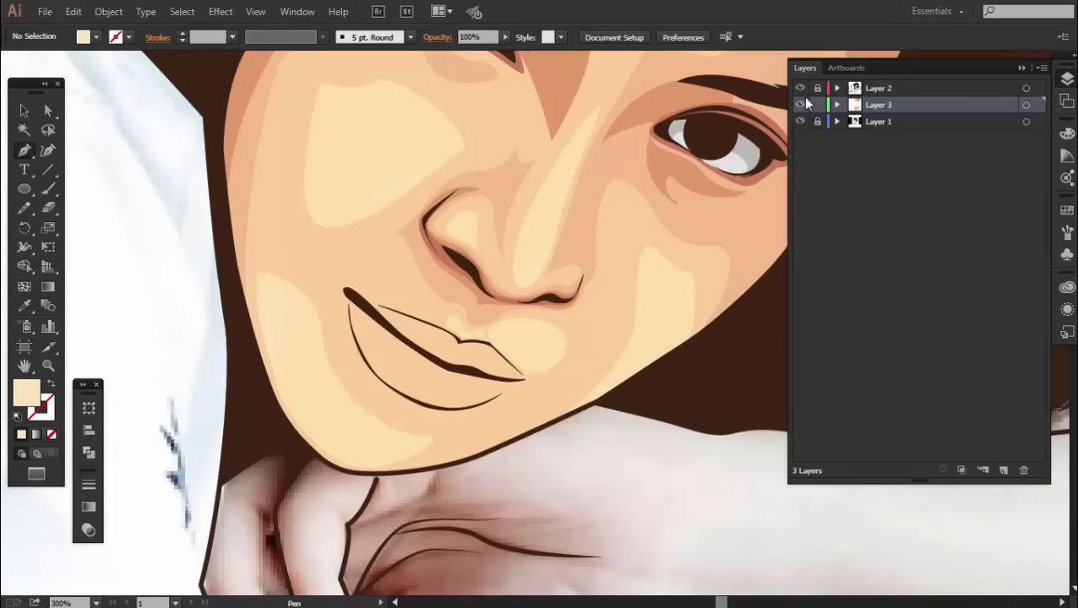
ctrl+click(801, 104)
scroll(386, 344, up, 5)
scroll(221, 241, up, 5)
- Trace a Pen path along the upper lip to its corner tip
click(215, 238)
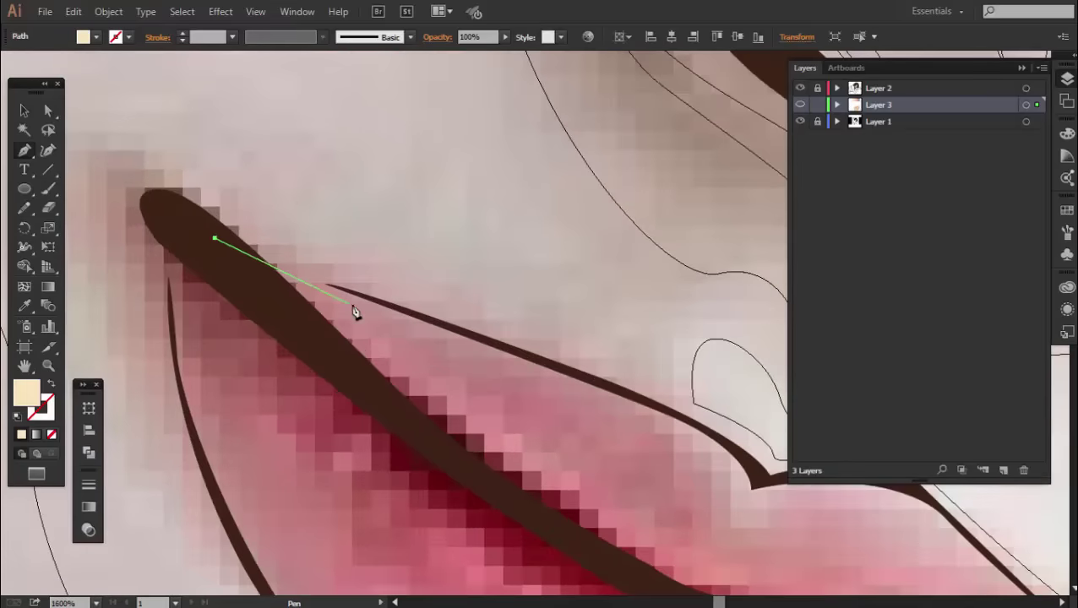
mouse_move(418, 314)
mouse_down()
mouse_move(493, 339)
mouse_move(316, 233)
mouse_up()
click(437, 281)
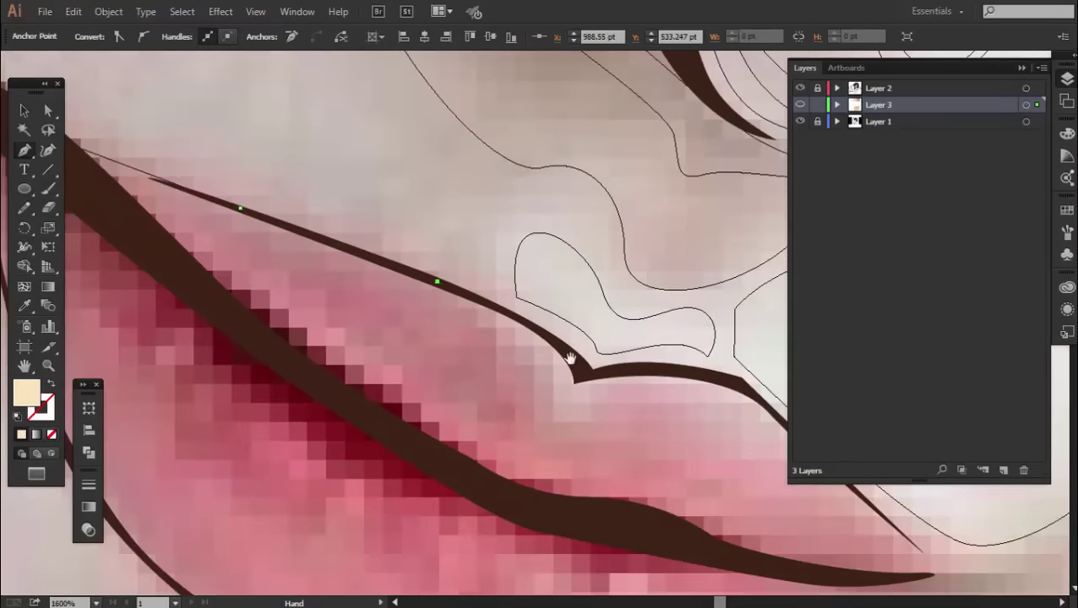
mouse_move(571, 358)
mouse_down()
mouse_move(484, 292)
mouse_move(490, 306)
mouse_up()
drag(567, 301, 579, 301)
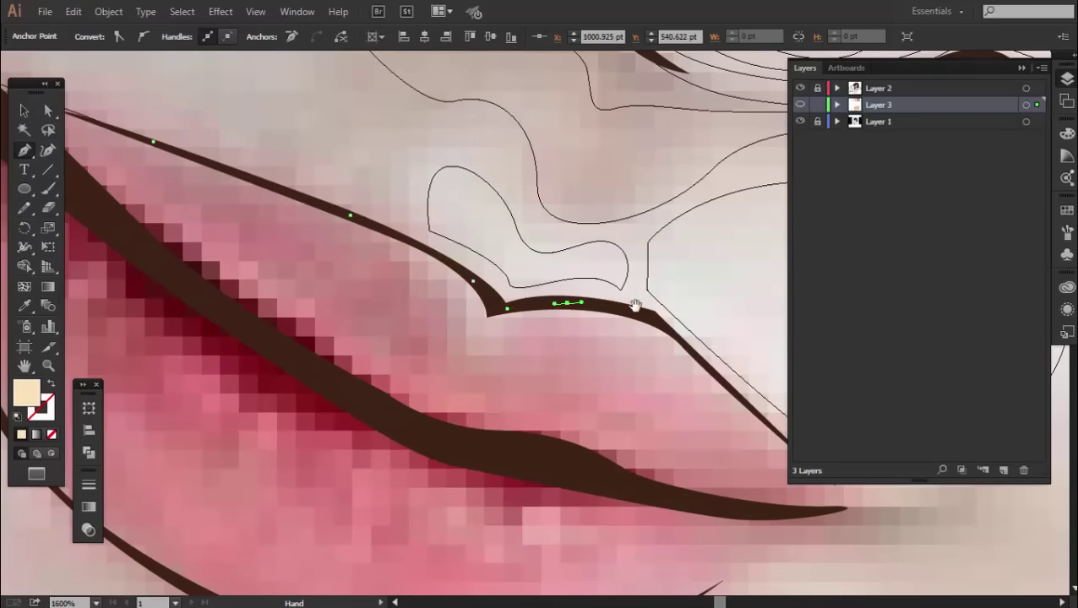
drag(671, 333, 582, 308)
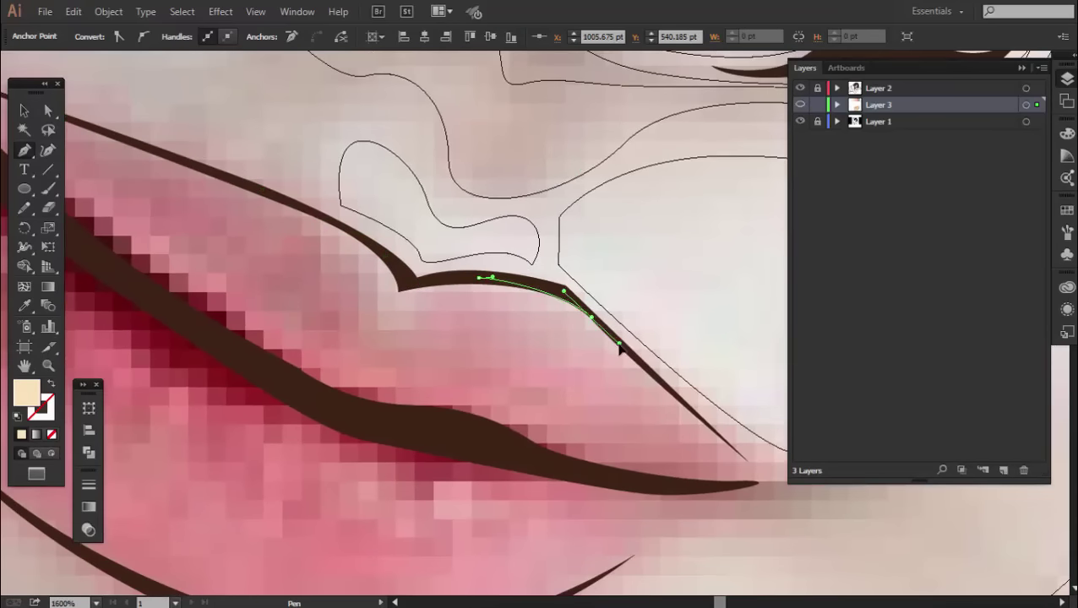
drag(651, 395, 552, 304)
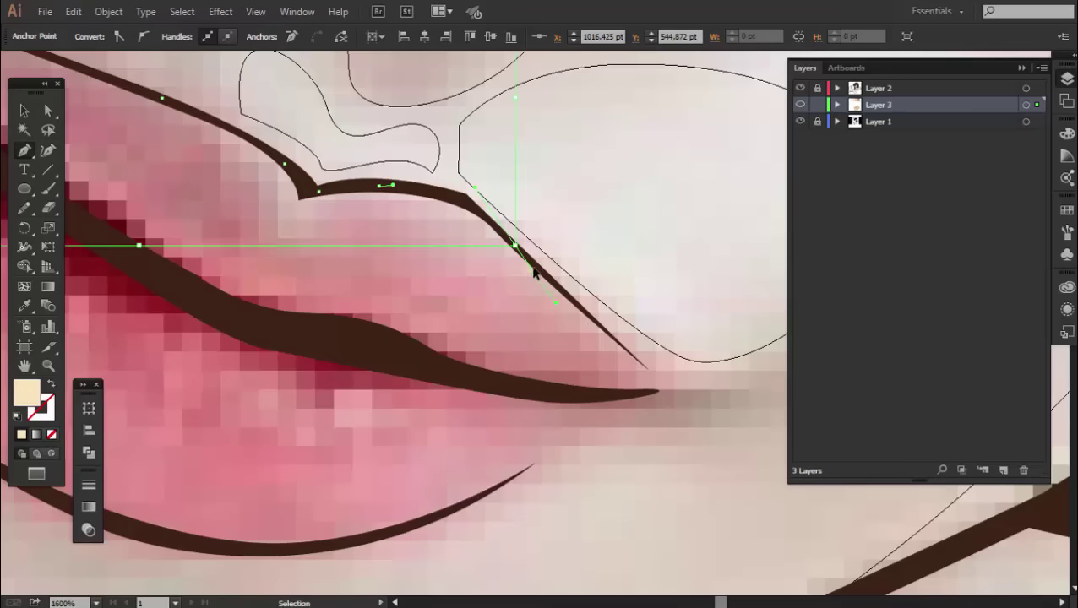
drag(606, 342, 619, 347)
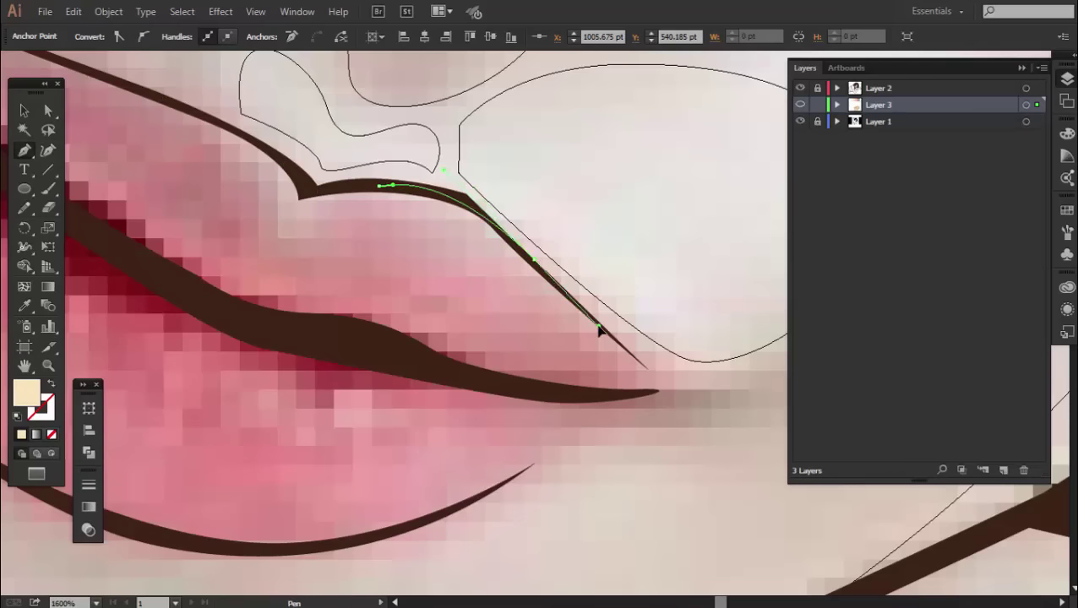
click(645, 369)
drag(650, 395, 616, 406)
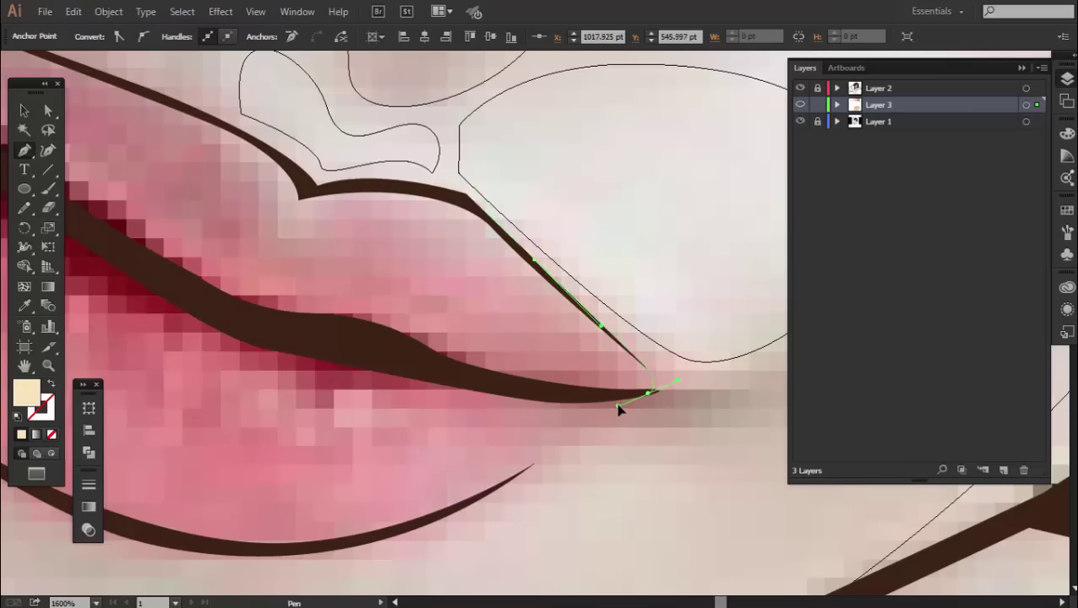
- Continue the lip path along the lower lip and finish it
scroll(617, 410, down, 2)
drag(481, 505, 448, 512)
scroll(447, 513, down, 1)
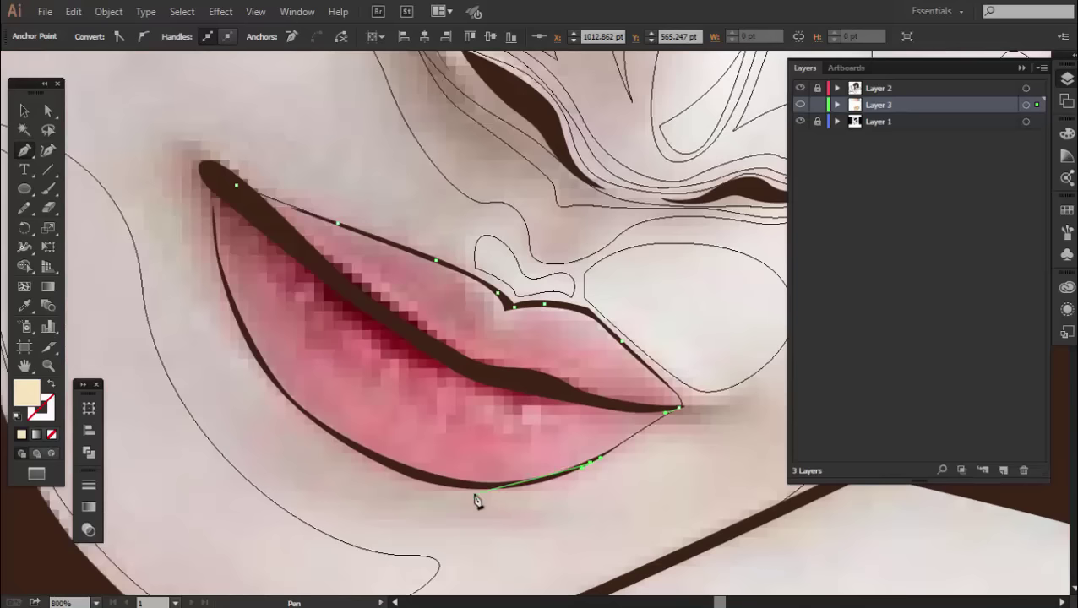
scroll(478, 502, up, 1)
drag(434, 466, 350, 445)
scroll(194, 355, down, 1)
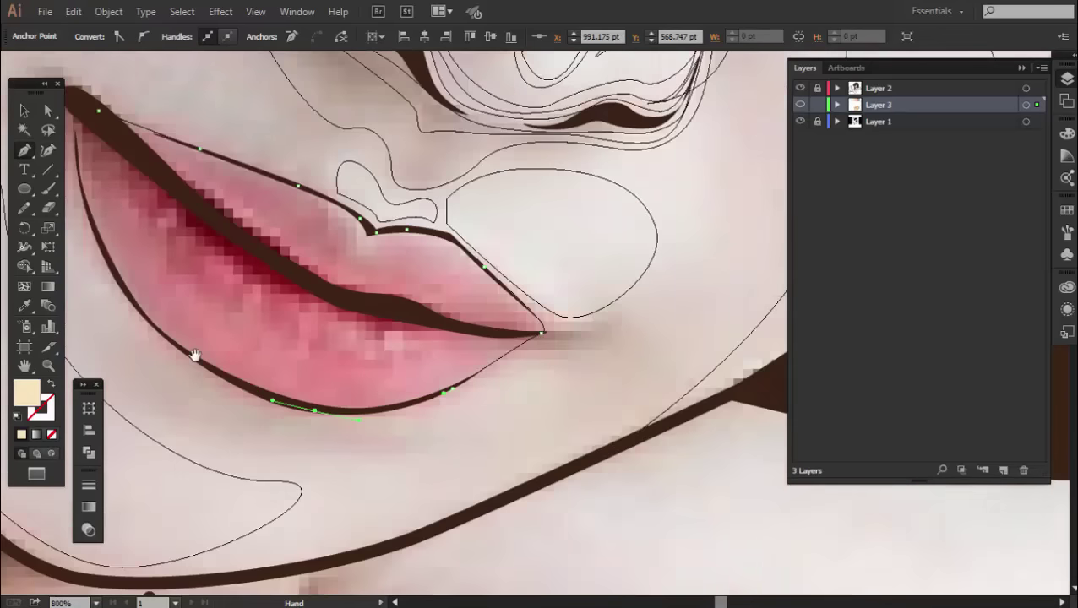
drag(194, 355, 289, 423)
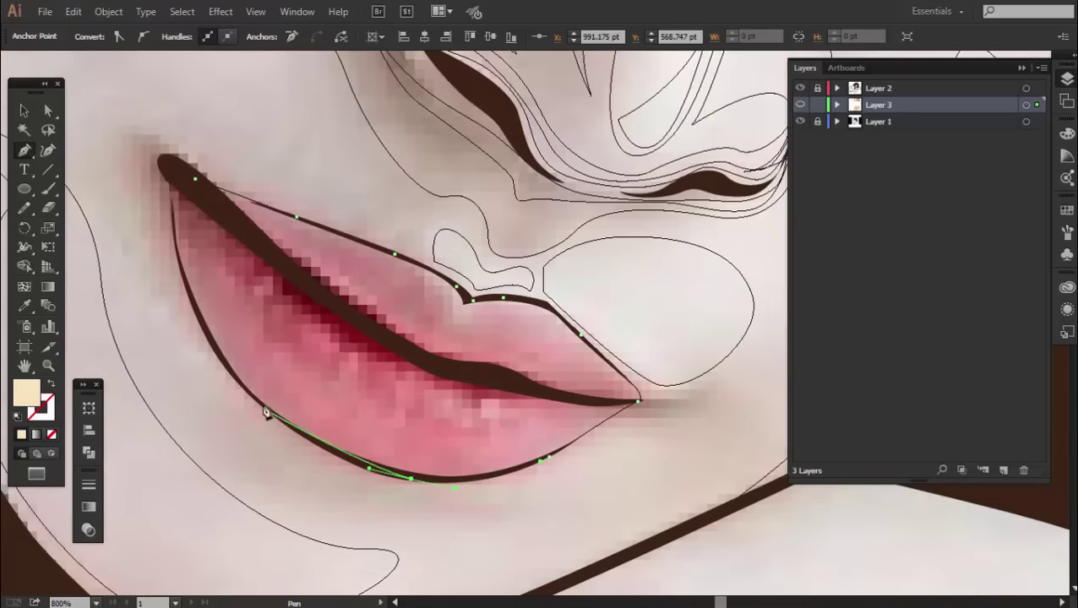
ctrl+click(320, 383)
key(v)
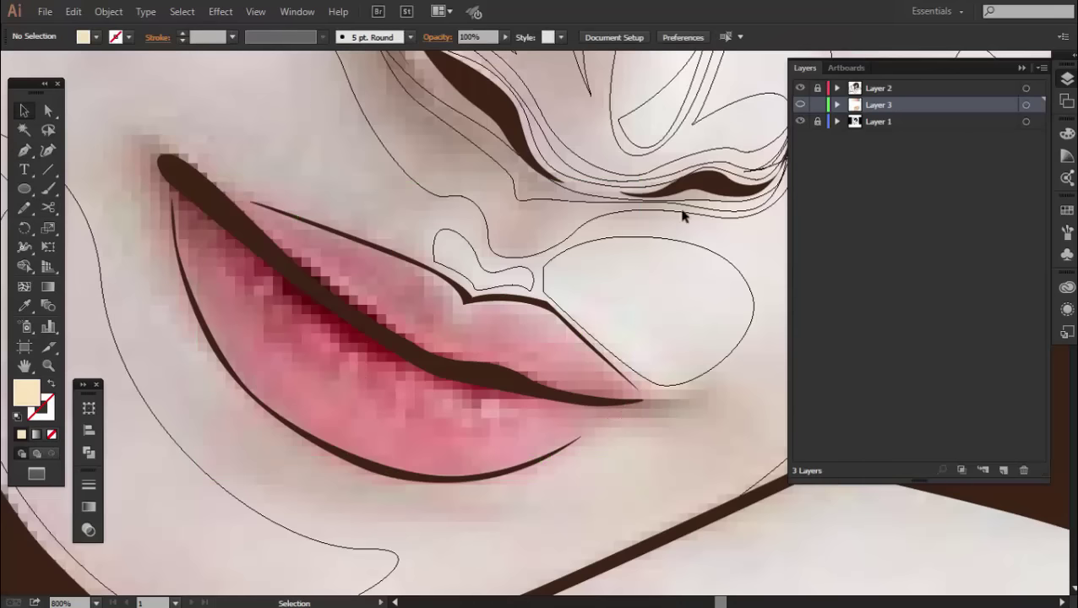
- Undo the last two lip outline strokes
key(ctrl+z)
key(ctrl+z)
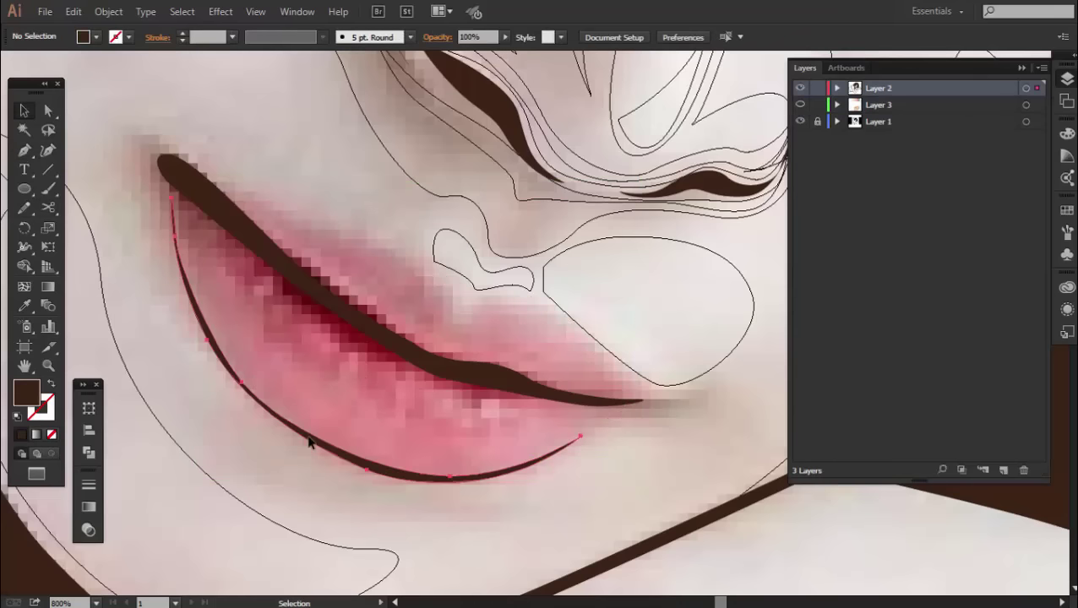
key(ctrl+z)
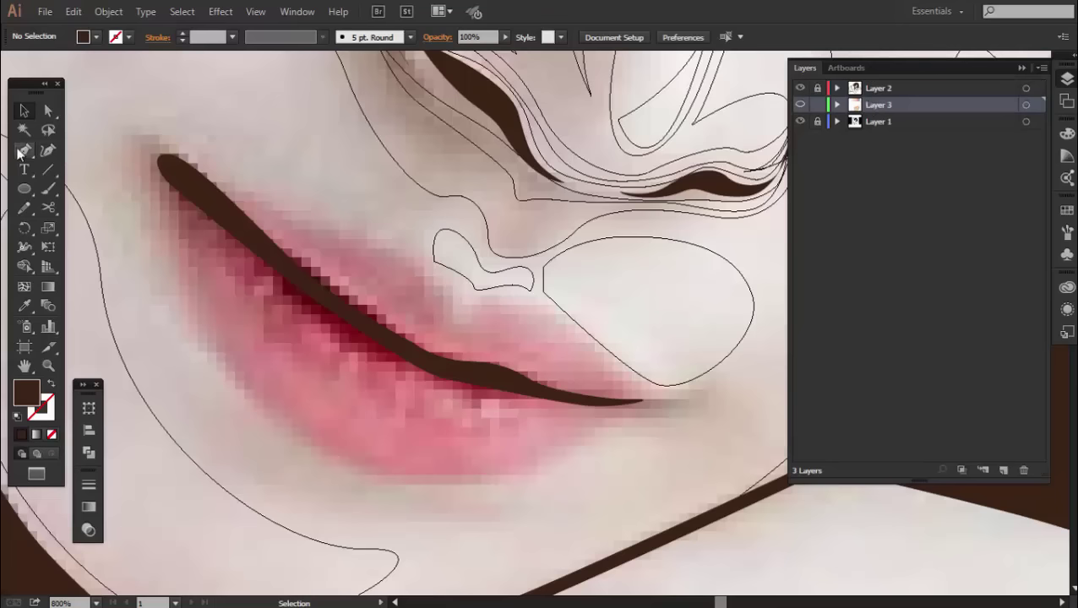
click(22, 151)
- Trace one closed Pen path around both the upper and lower lips
click(179, 163)
drag(426, 271, 453, 292)
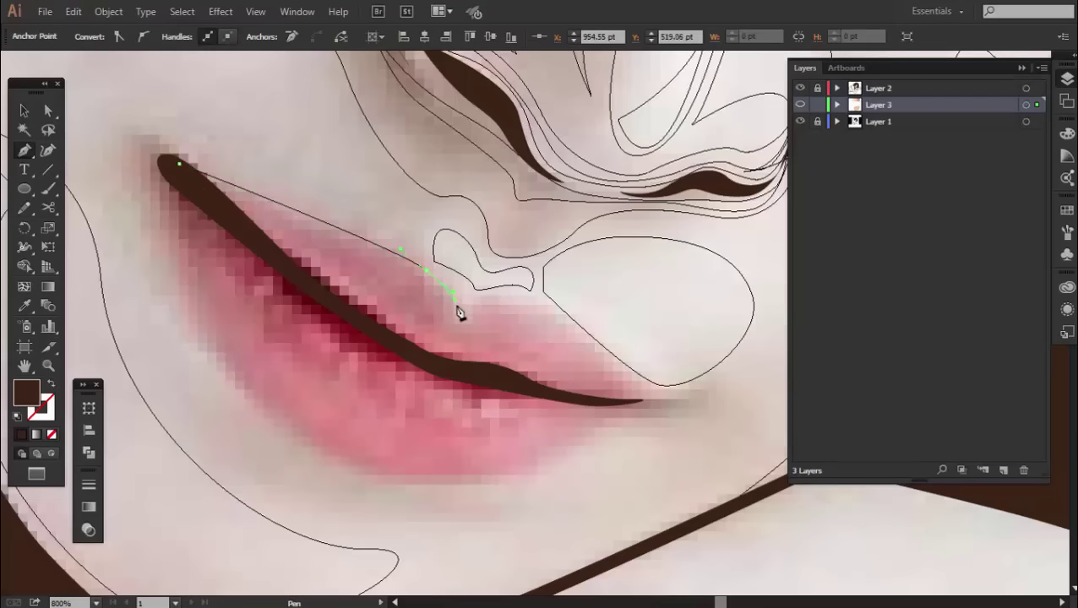
drag(517, 310, 473, 319)
scroll(644, 405, up, 1)
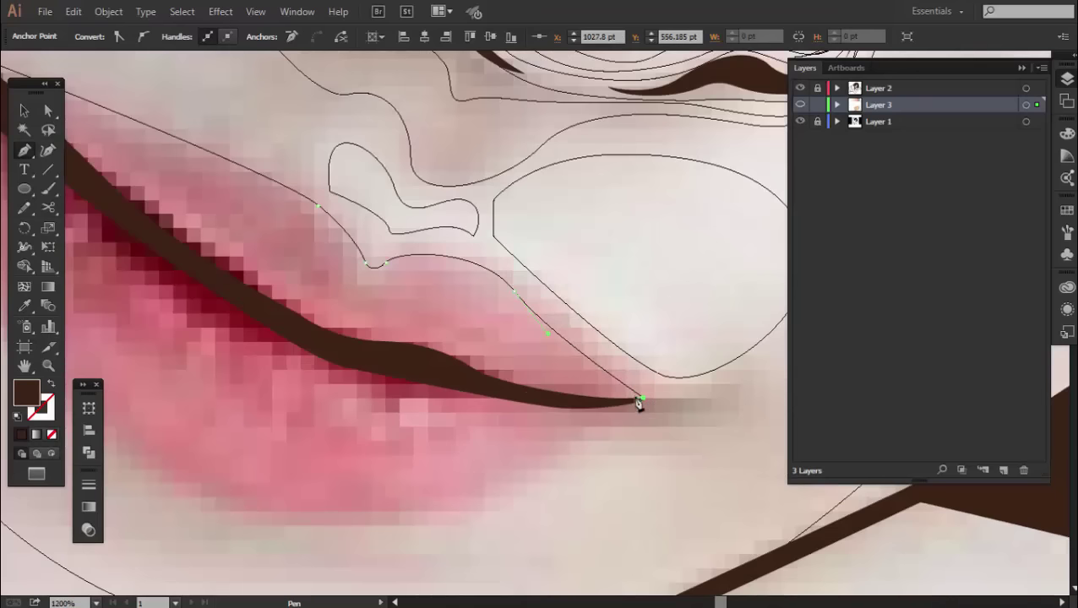
mouse_move(545, 458)
mouse_down()
mouse_move(646, 410)
mouse_move(531, 489)
mouse_up()
scroll(355, 511, down, 1)
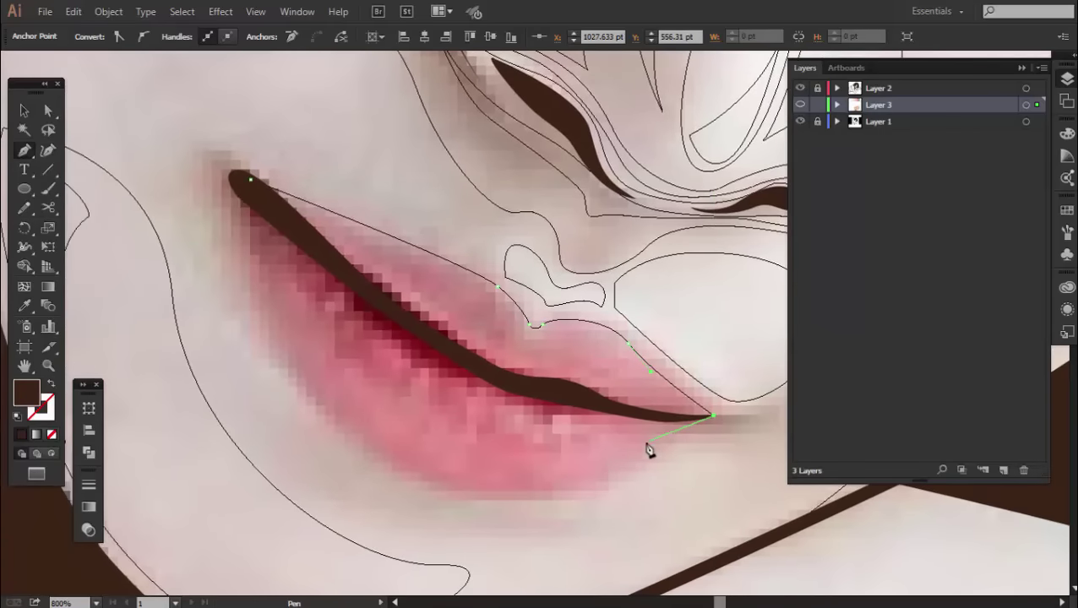
drag(590, 484, 574, 497)
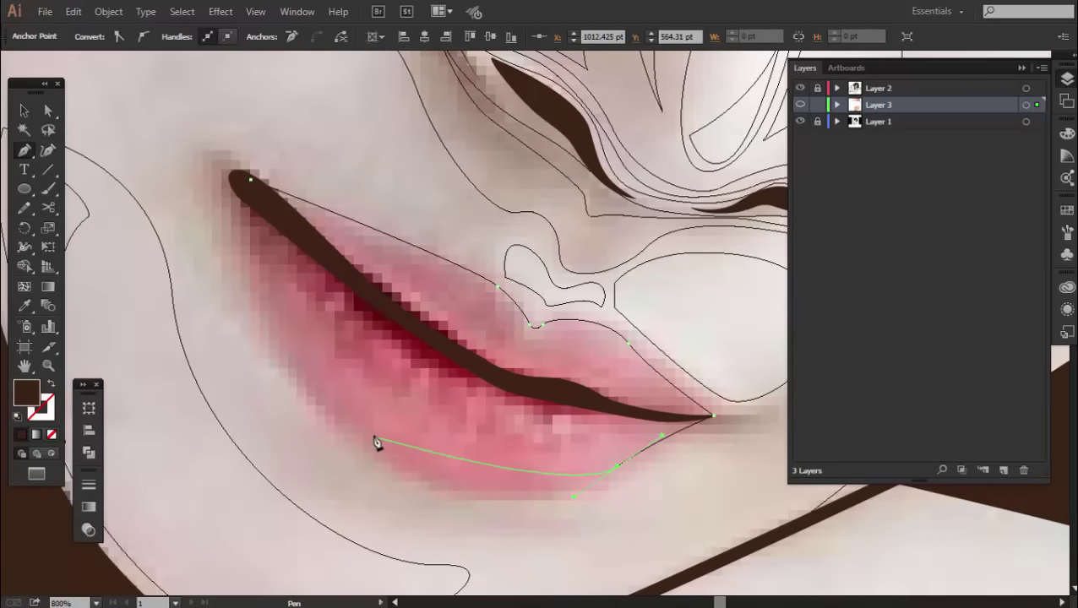
drag(356, 428, 281, 365)
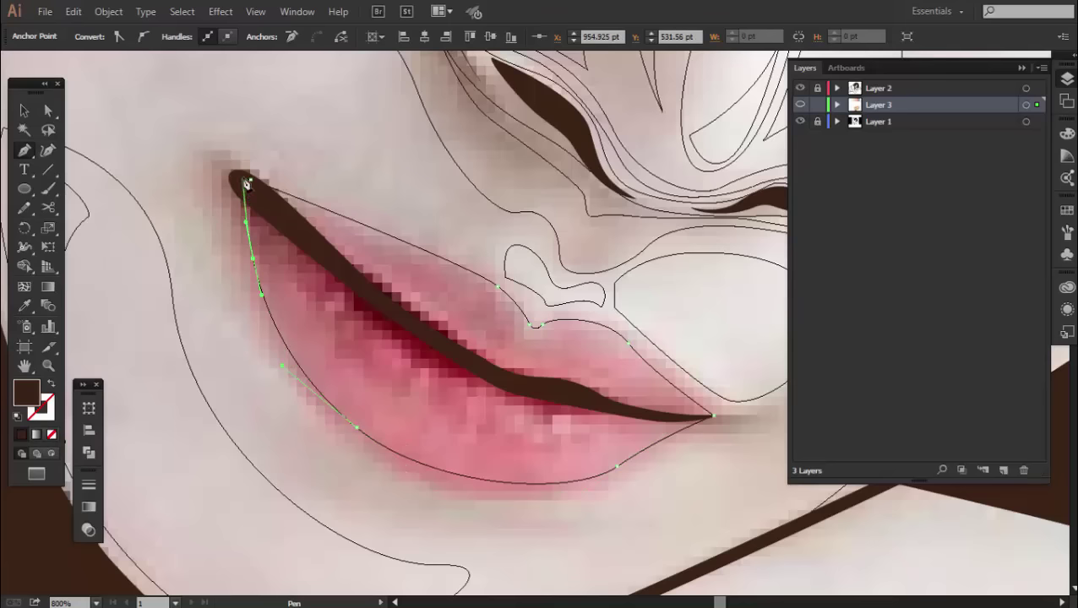
drag(250, 179, 252, 245)
alt+scroll(298, 200, down, 2)
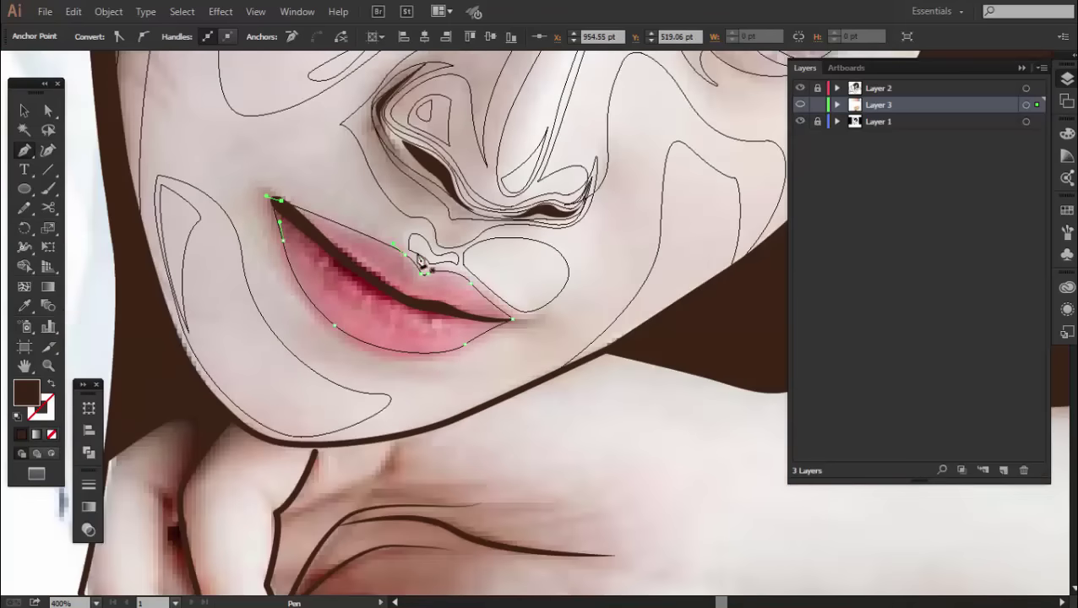
- Fill the lip shape with the sampled pink, show Layer 3 in Preview, and fit the artboard
click(24, 306)
alt+scroll(307, 276, down, 4)
alt+scroll(402, 355, down, 3)
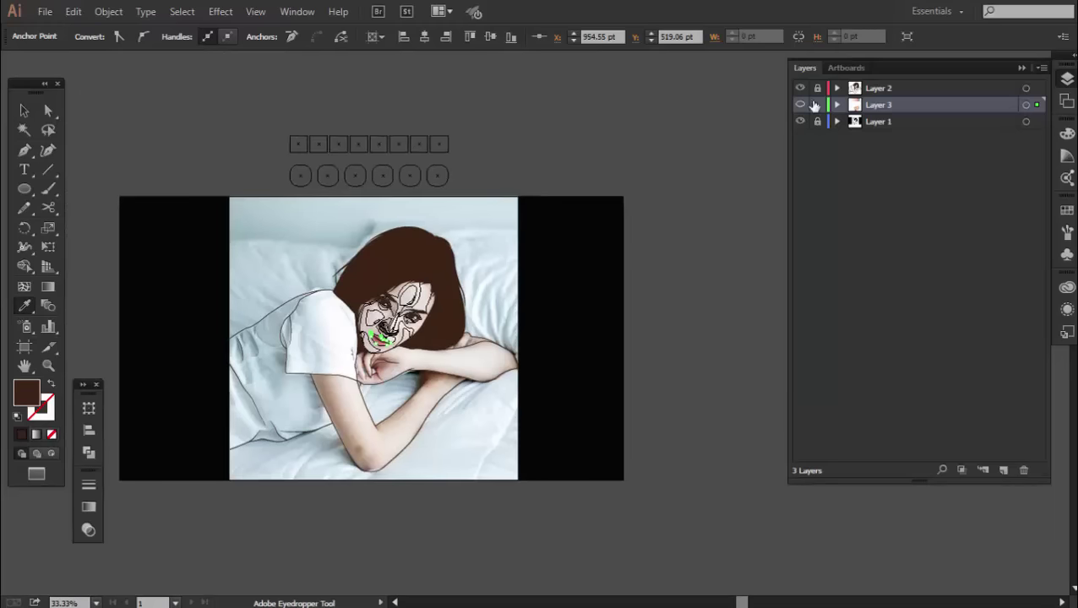
ctrl+click(801, 104)
alt+scroll(359, 245, up, 1)
click(358, 147)
alt+scroll(367, 250, up, 3)
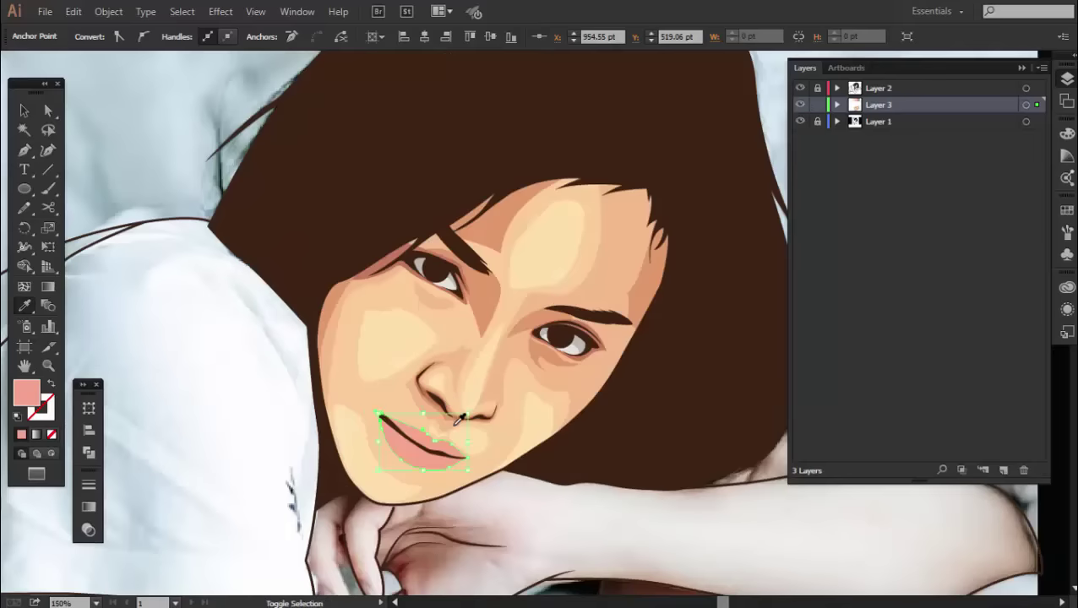
key(ctrl+shift+a)
key(v)
key(ctrl+0)
alt+scroll(457, 414, up, 5)
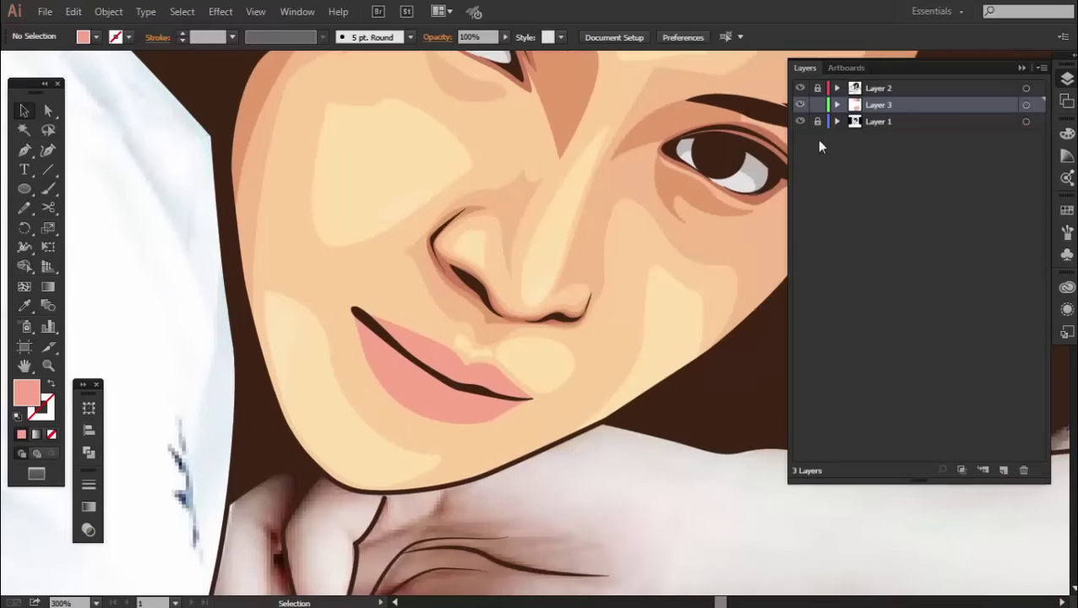
- In Outline view, trace the upper lip with the Pen tool as a closed path
ctrl+click(800, 105)
alt+scroll(342, 292, up, 1)
click(31, 149)
scroll(354, 295, down, 1)
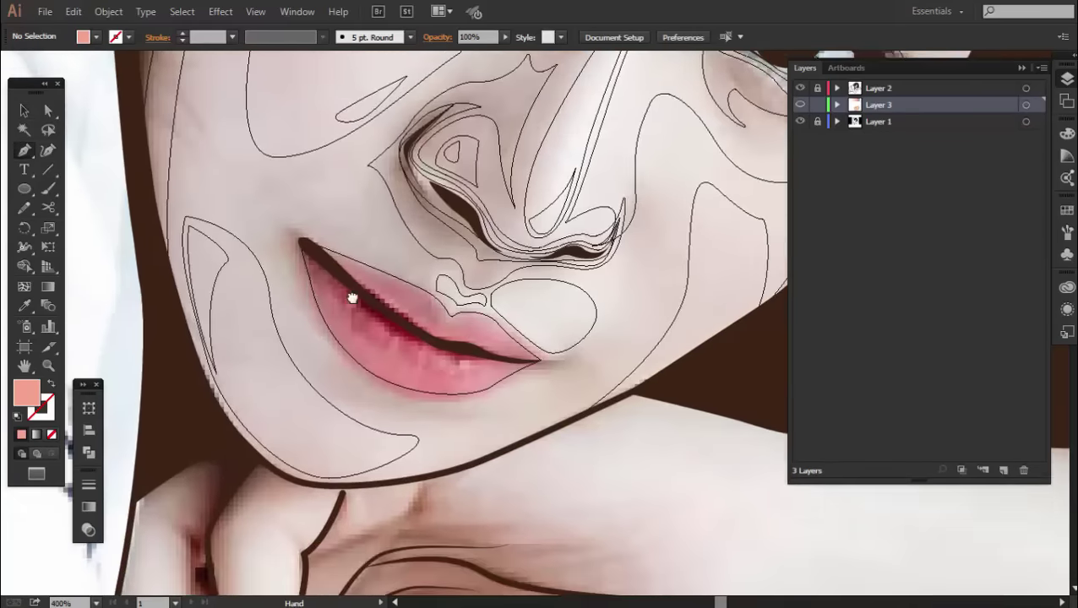
alt+scroll(354, 299, up, 1)
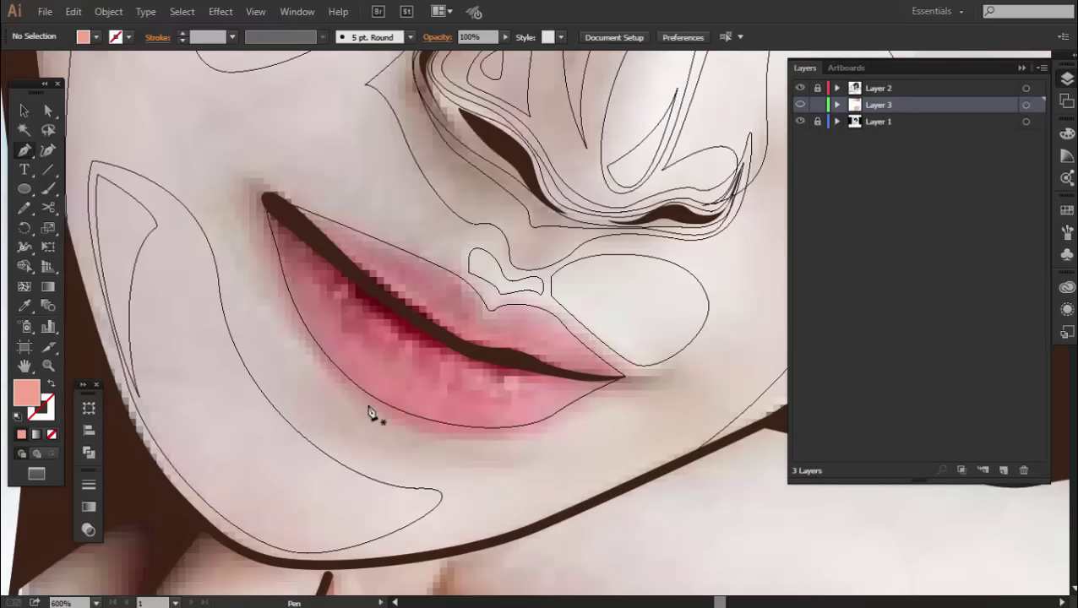
drag(304, 301, 300, 348)
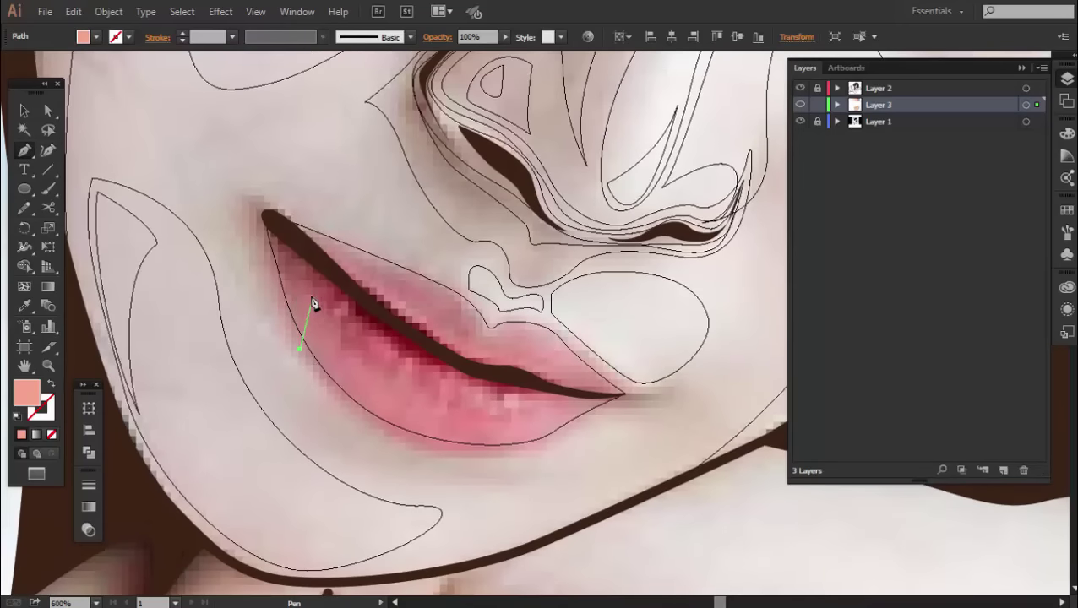
drag(313, 304, 321, 346)
mouse_move(420, 375)
mouse_down()
mouse_move(427, 346)
mouse_move(359, 300)
mouse_up()
mouse_move(511, 354)
mouse_down()
mouse_move(528, 370)
mouse_move(573, 334)
mouse_up()
ctrl+click(444, 303)
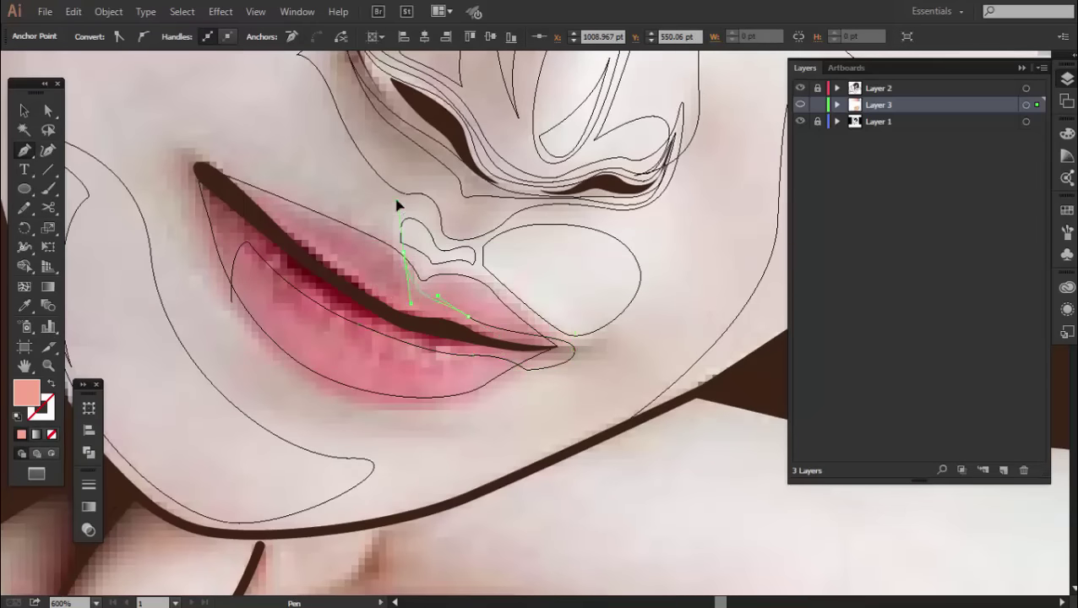
drag(394, 191, 319, 171)
click(189, 151)
drag(230, 301, 258, 332)
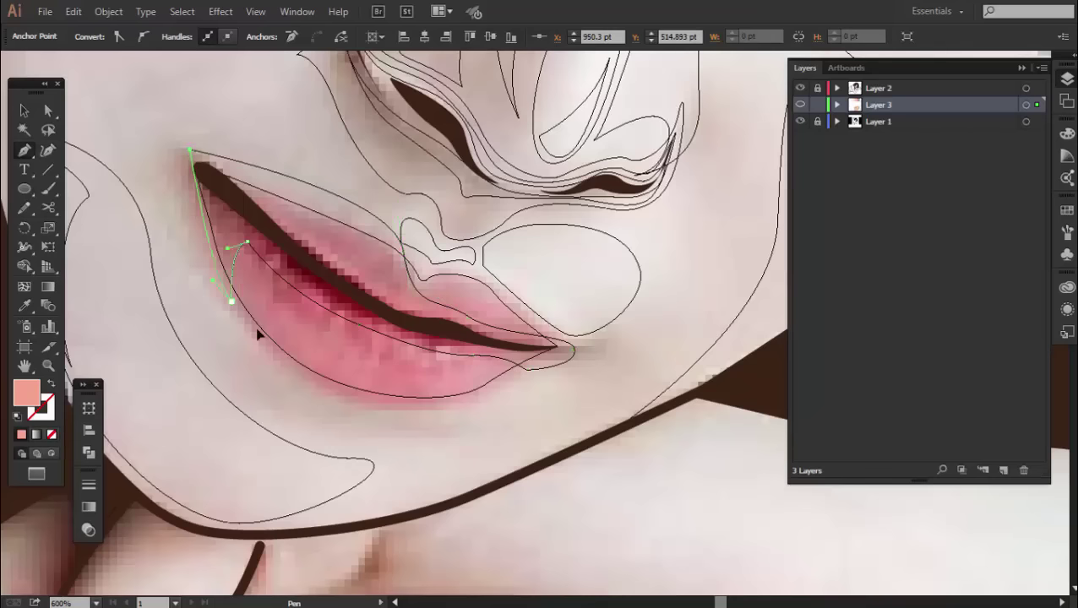
- Fill the upper-lip shape with a deeper rose pink sampled from the palette
ctrl+click(800, 104)
key(i)
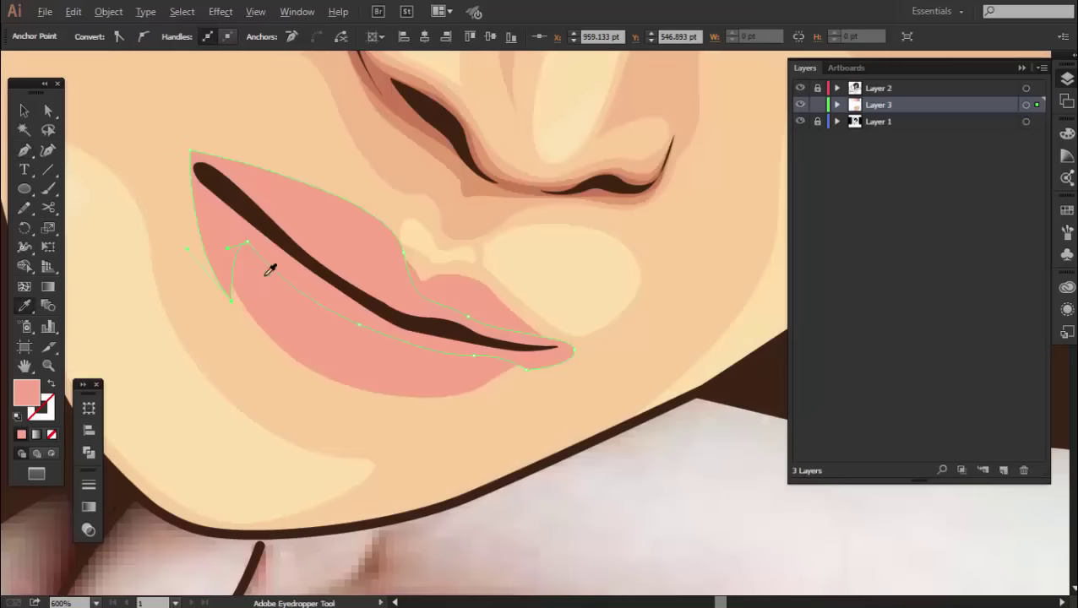
key(ctrl+0)
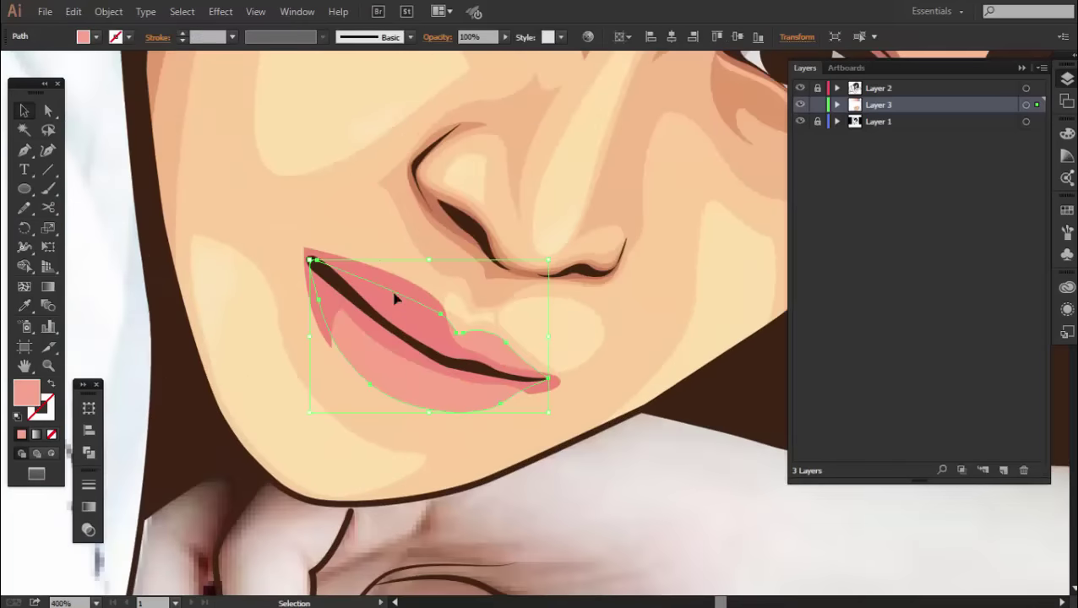
- Divide the overlapping upper and lower lip shapes with Pathfinder and ungroup the pieces
key(a)
shift+click(388, 323)
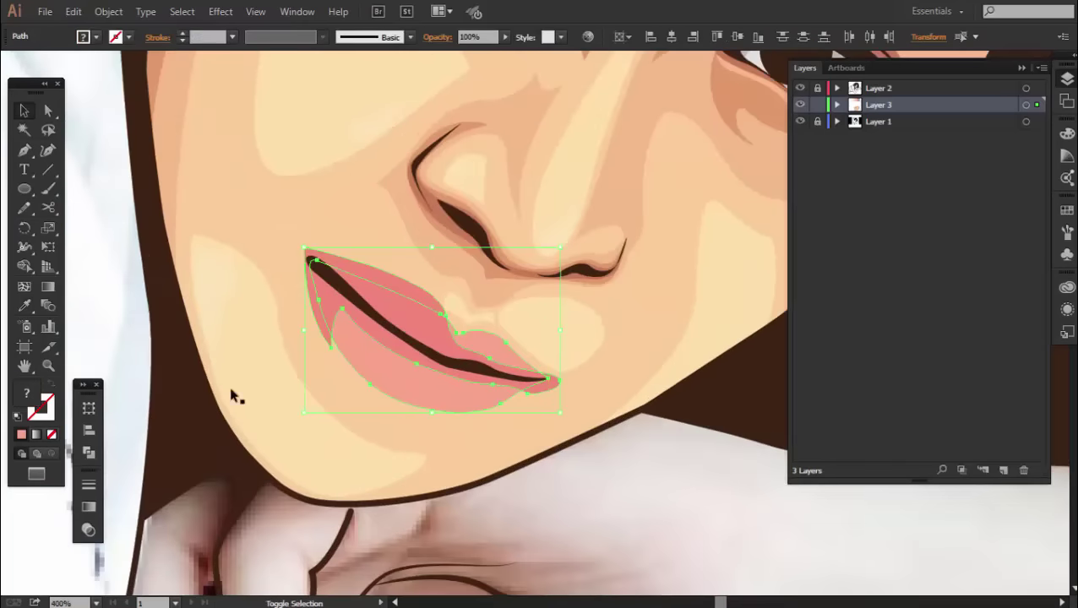
click(89, 454)
click(120, 468)
right_click(411, 340)
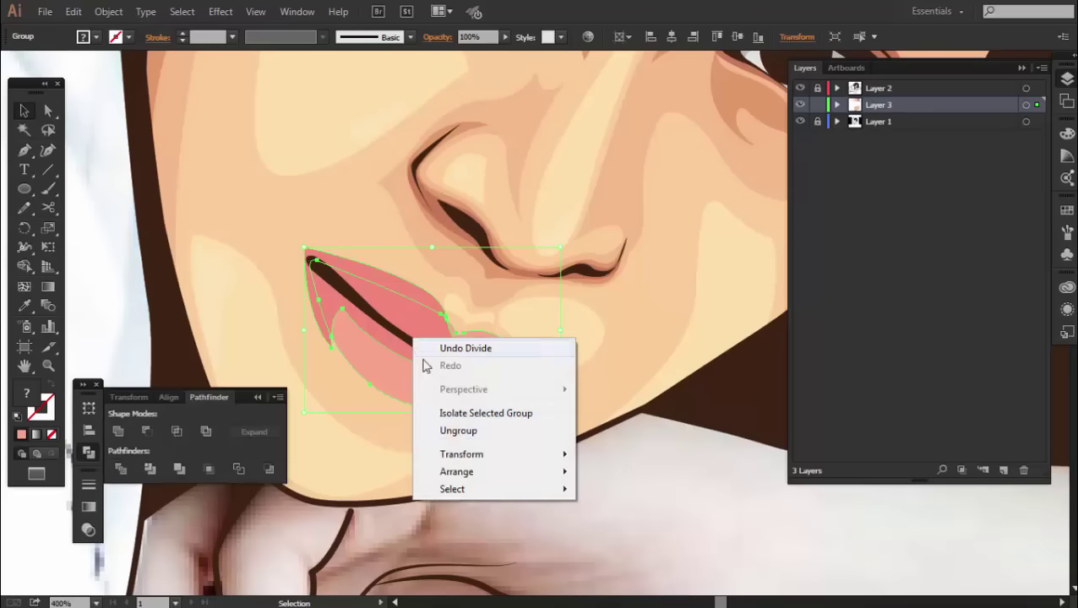
click(448, 430)
key(ctrl+shift+a)
- Recolour the lower-lip pieces with the salmon lower-lip pink
click(401, 288)
click(472, 337)
click(423, 384)
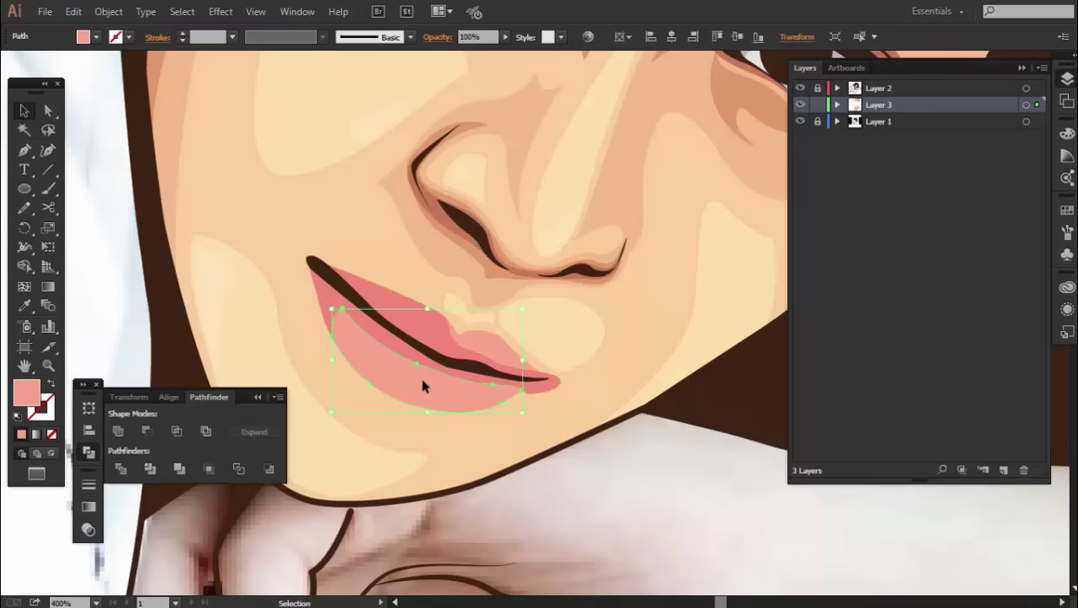
click(557, 393)
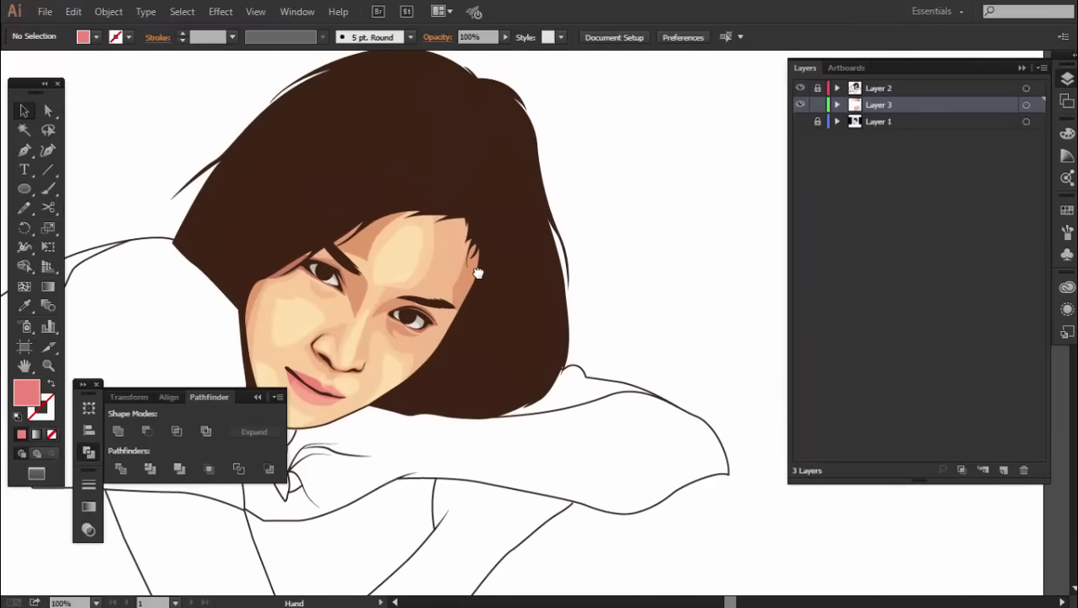
- Add the text 'TO BE CONTINUE' beside the portrait's head and select it
click(257, 398)
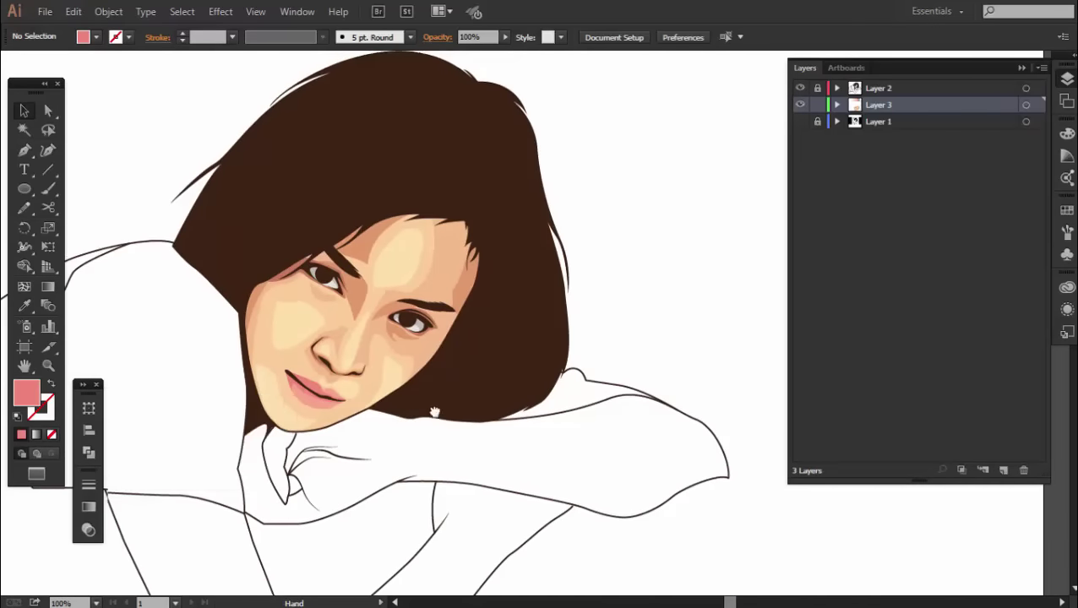
drag(422, 380, 363, 408)
click(25, 170)
drag(564, 298, 498, 275)
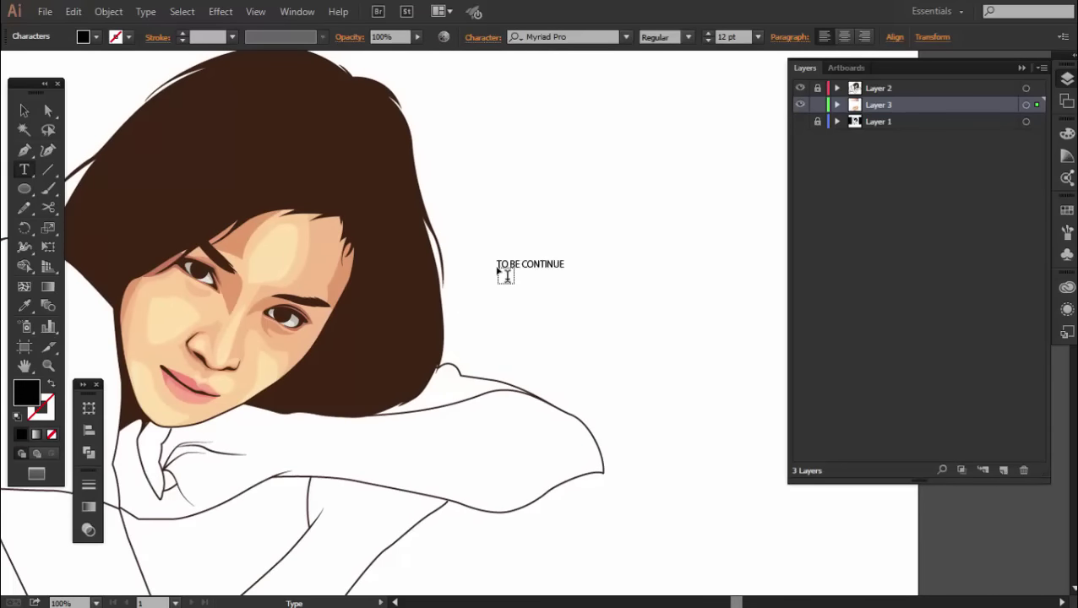
key(Escape)
click(564, 261)
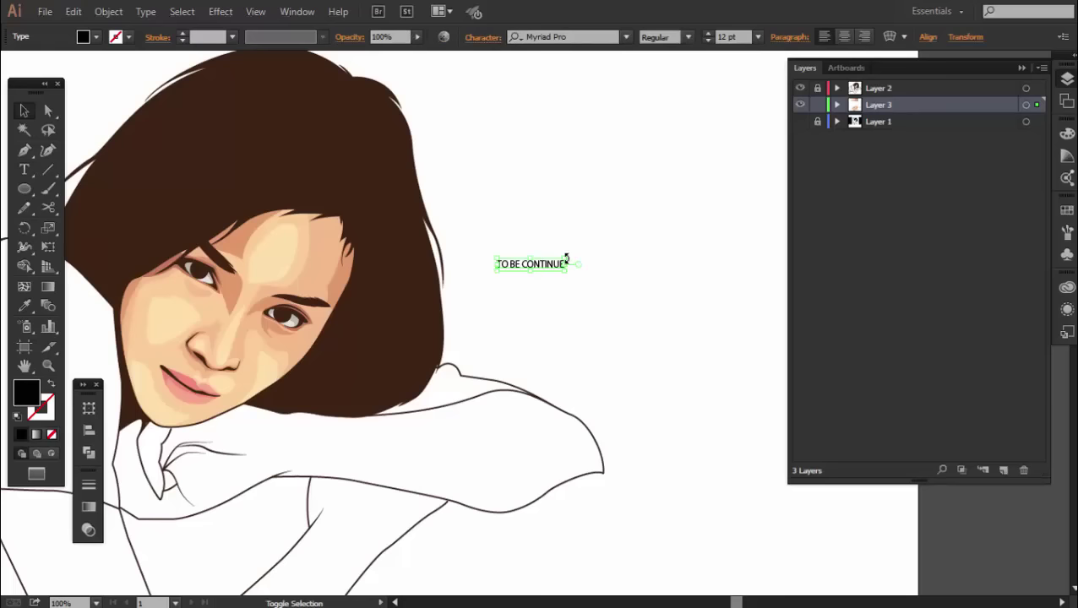